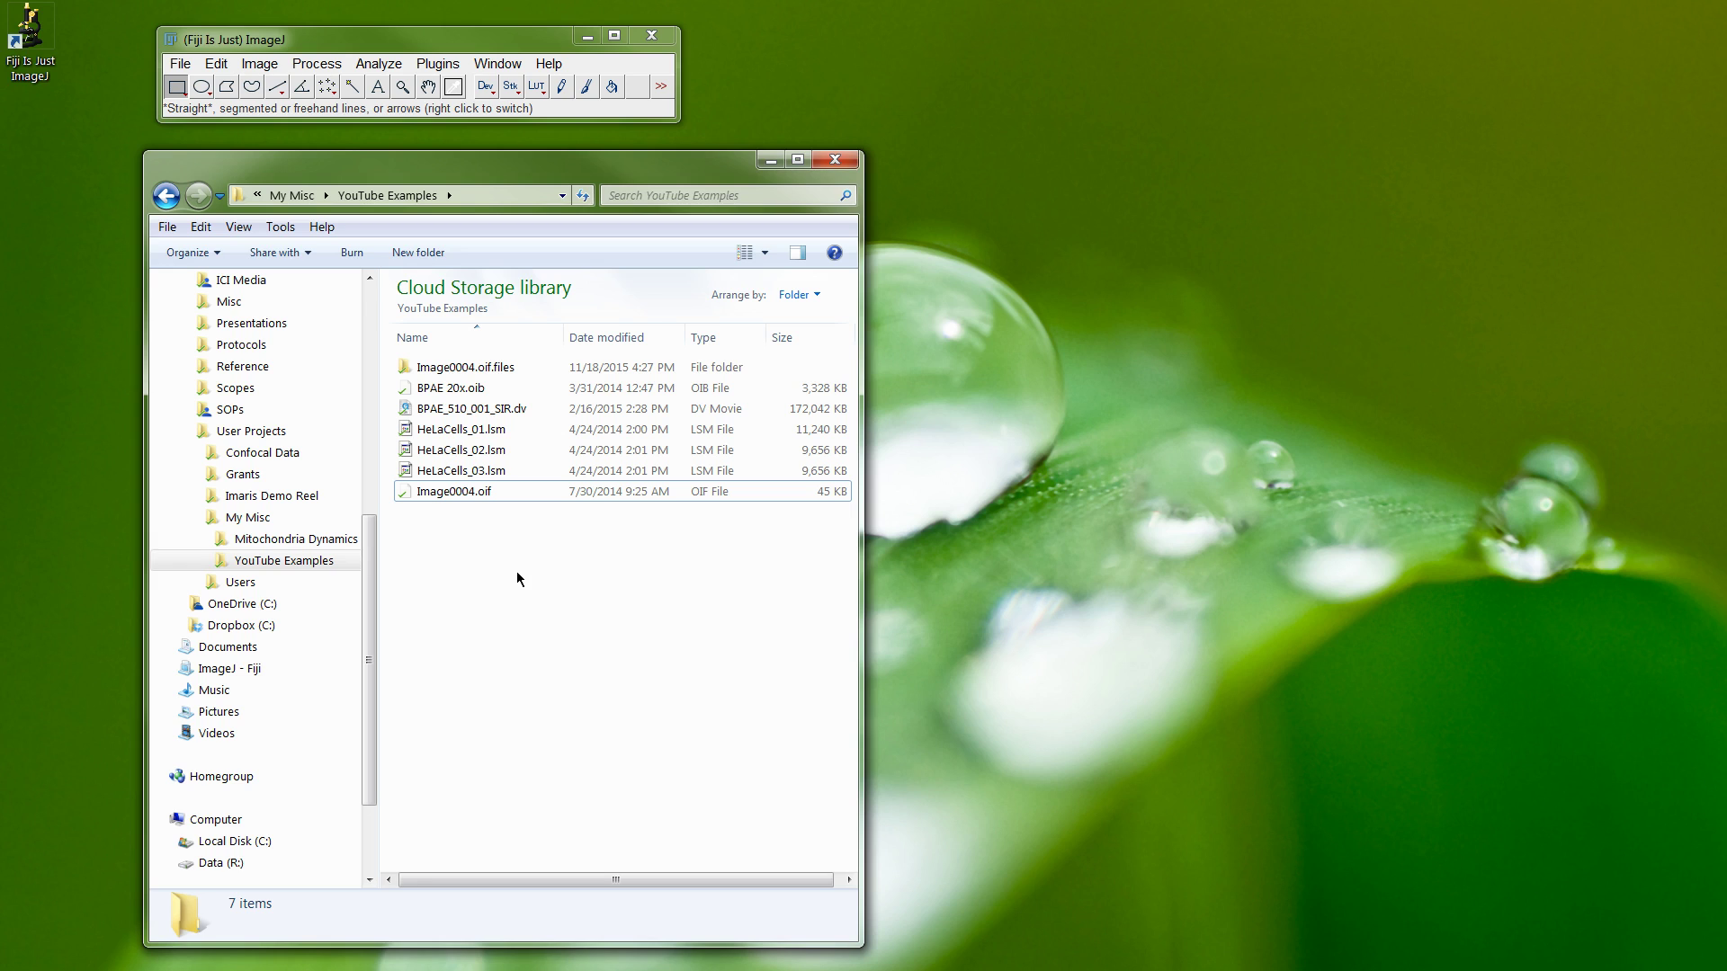
Open HeLaCells_01.lsm from the YouTube Examples folder in Fiji and display Z slice 2
drag(458, 430, 503, 115)
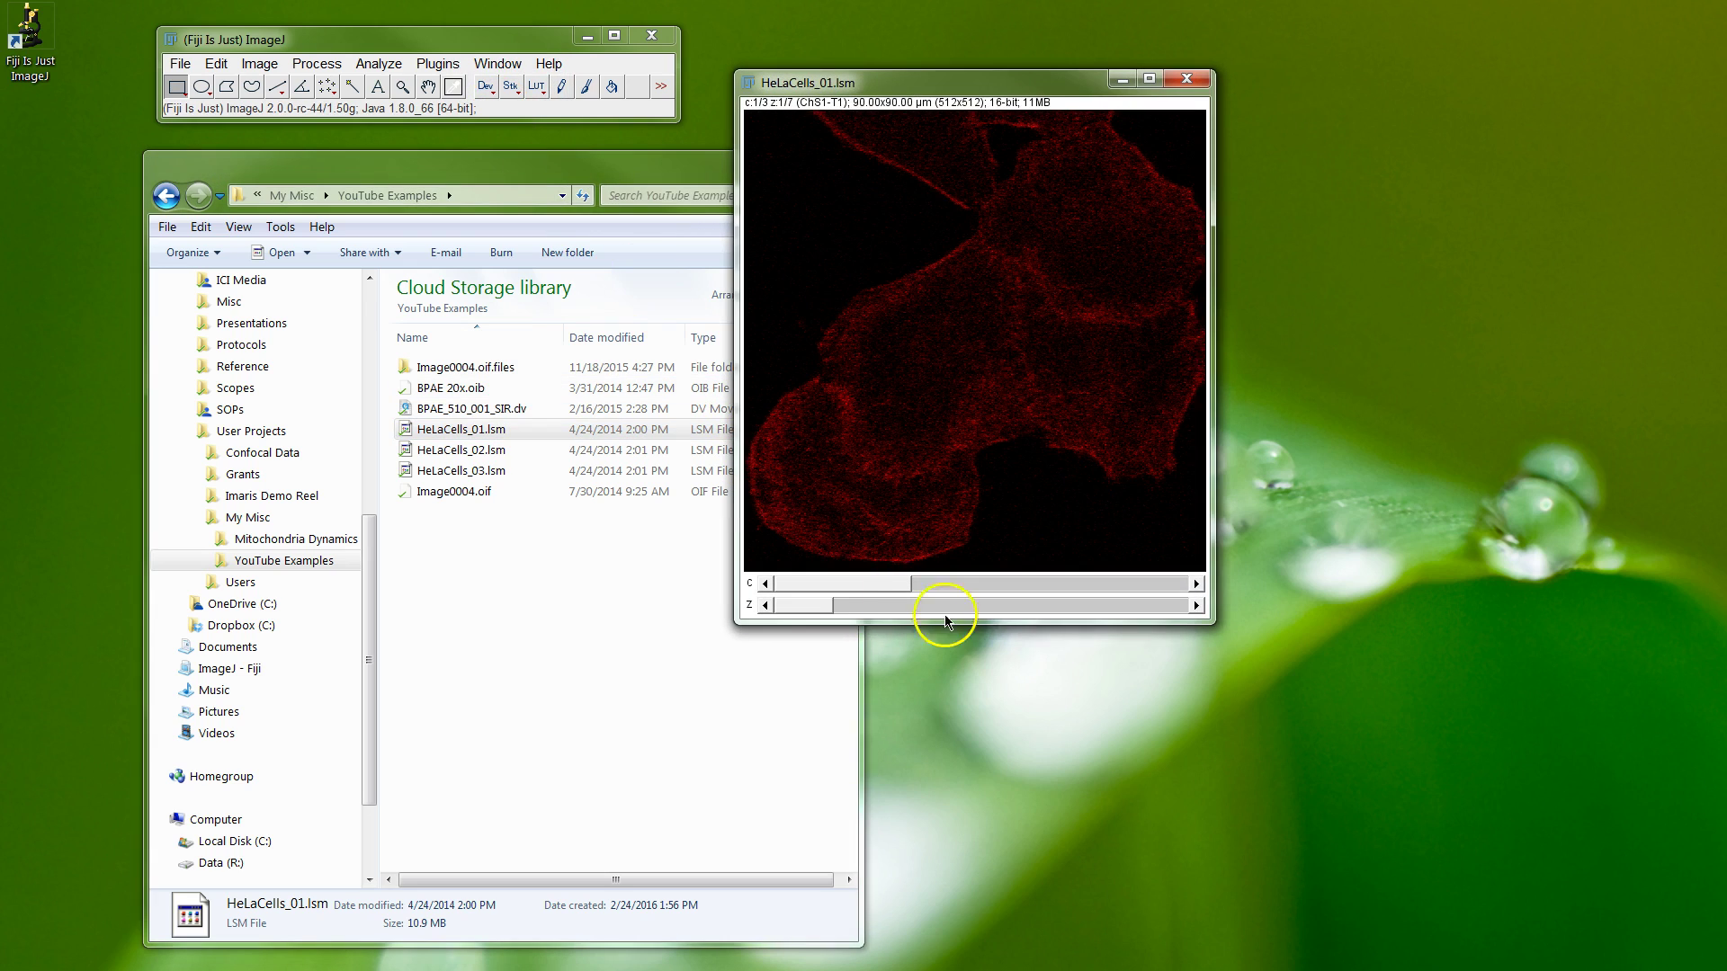
drag(840, 617, 886, 621)
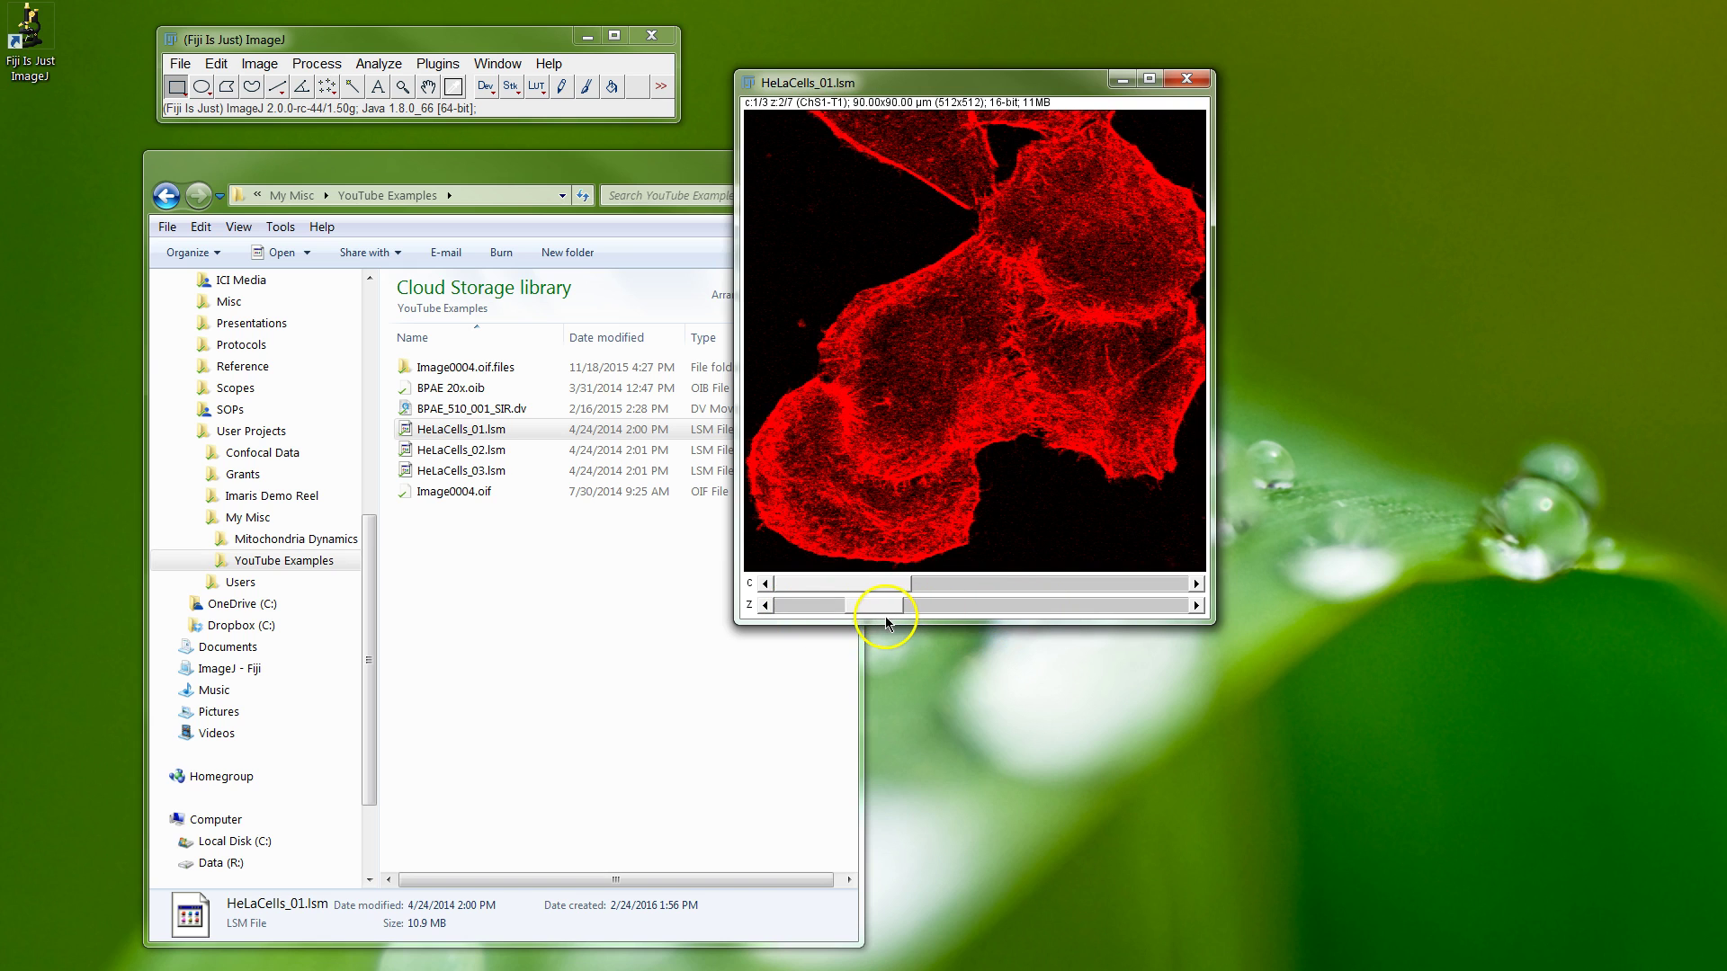
Open the Brightness/Contrast and Channels tools and set the image's channel display mode to Composite
key(ctrl+shift+c)
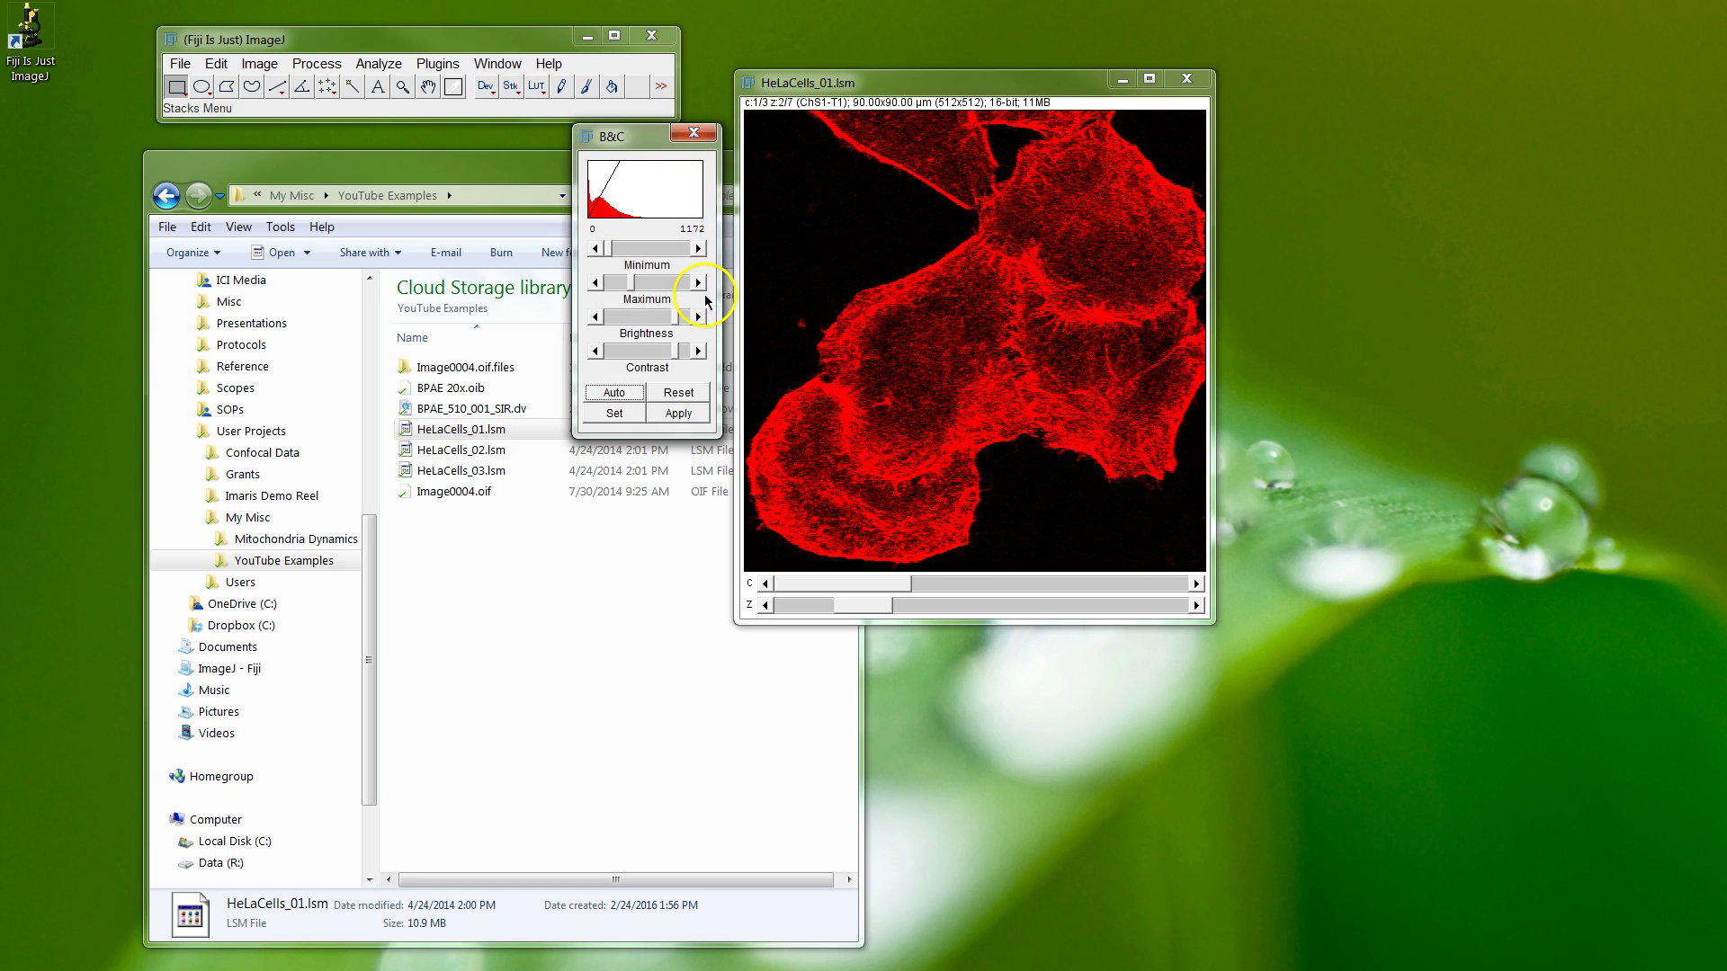
key(ctrl+shift+z)
drag(562, 144, 523, 144)
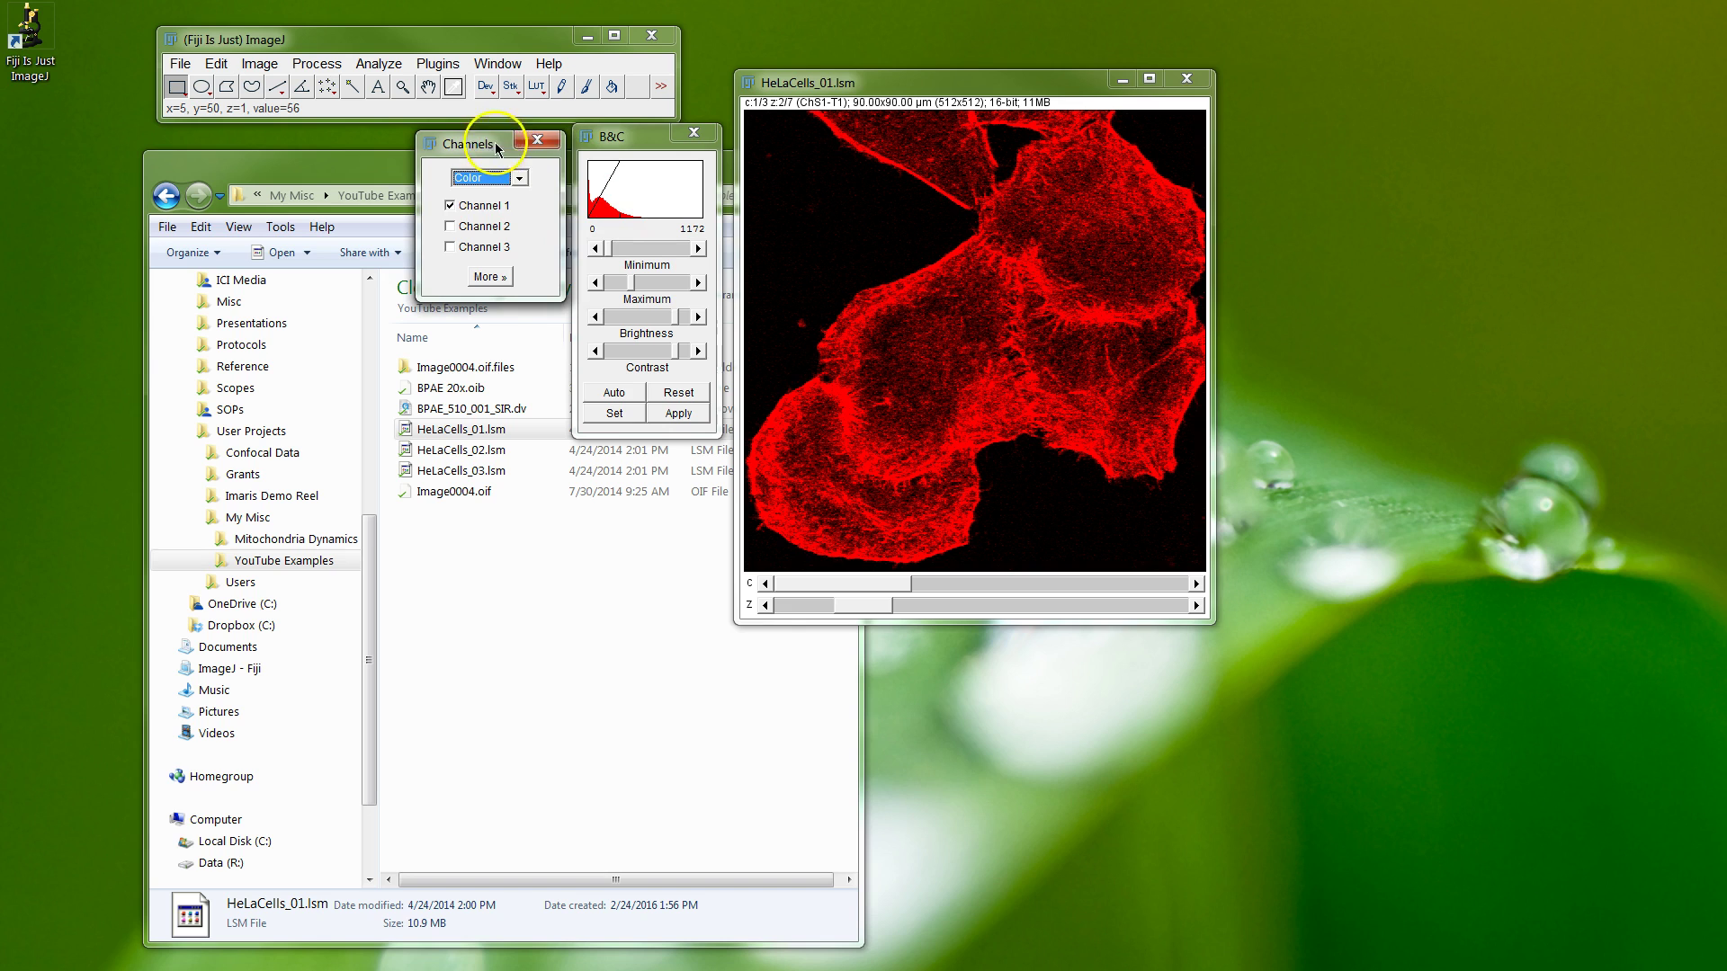
click(523, 178)
click(486, 191)
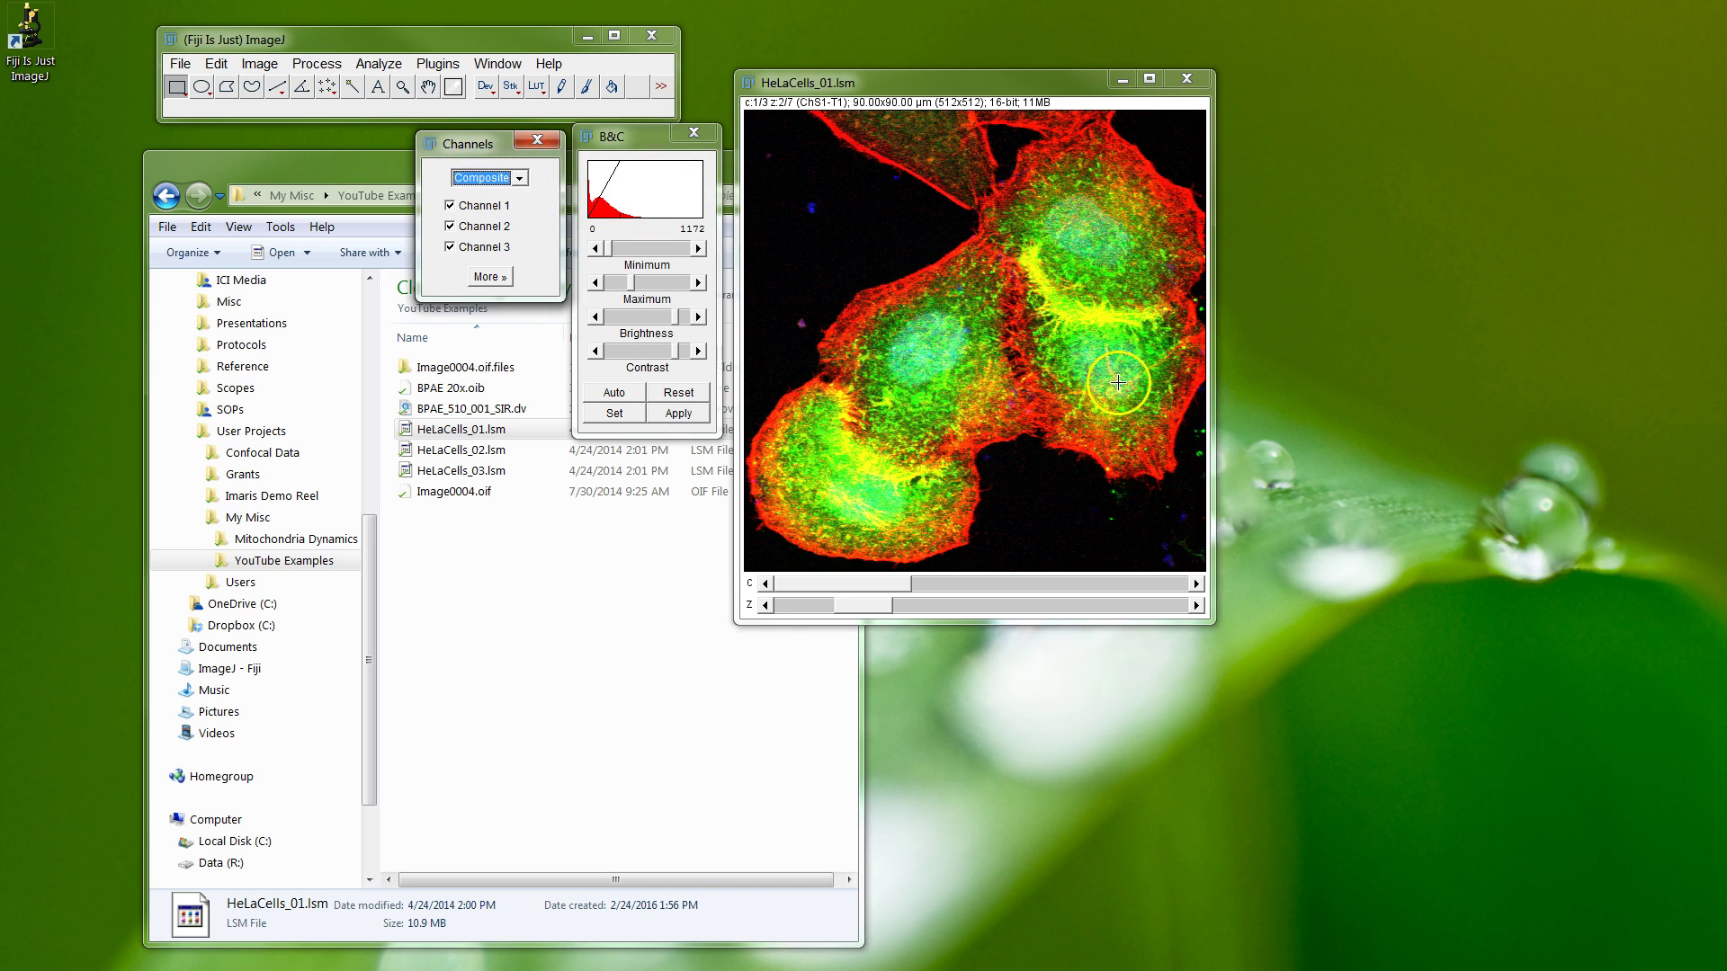
click(618, 136)
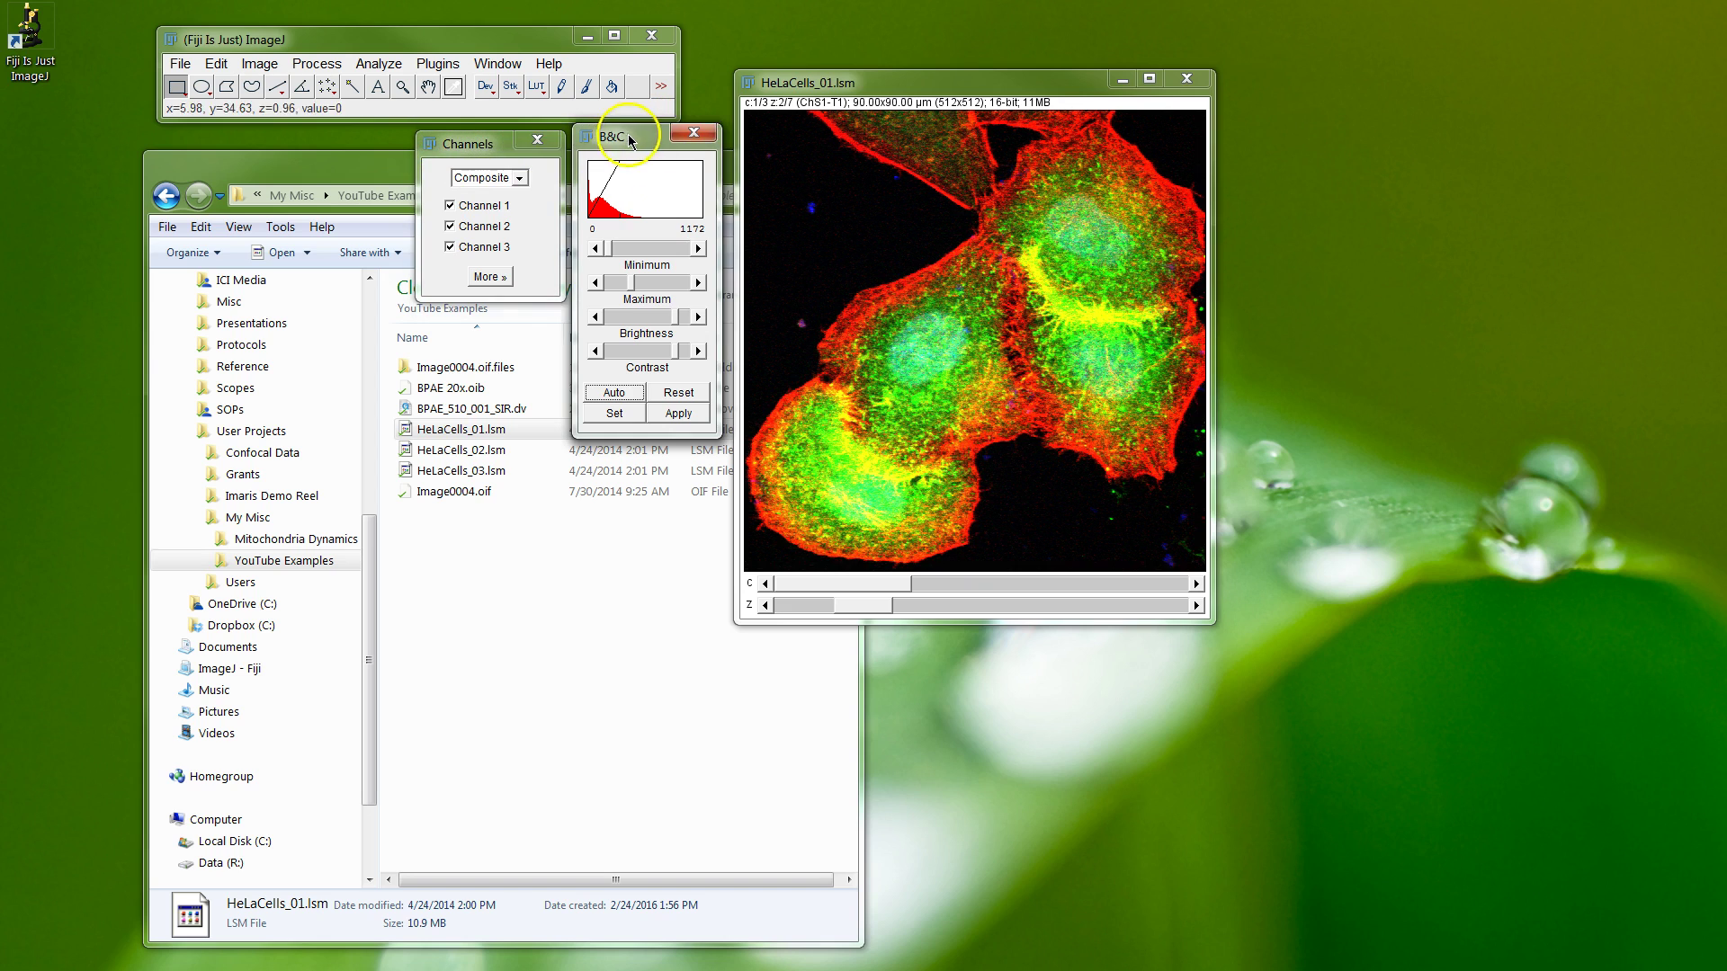
click(259, 63)
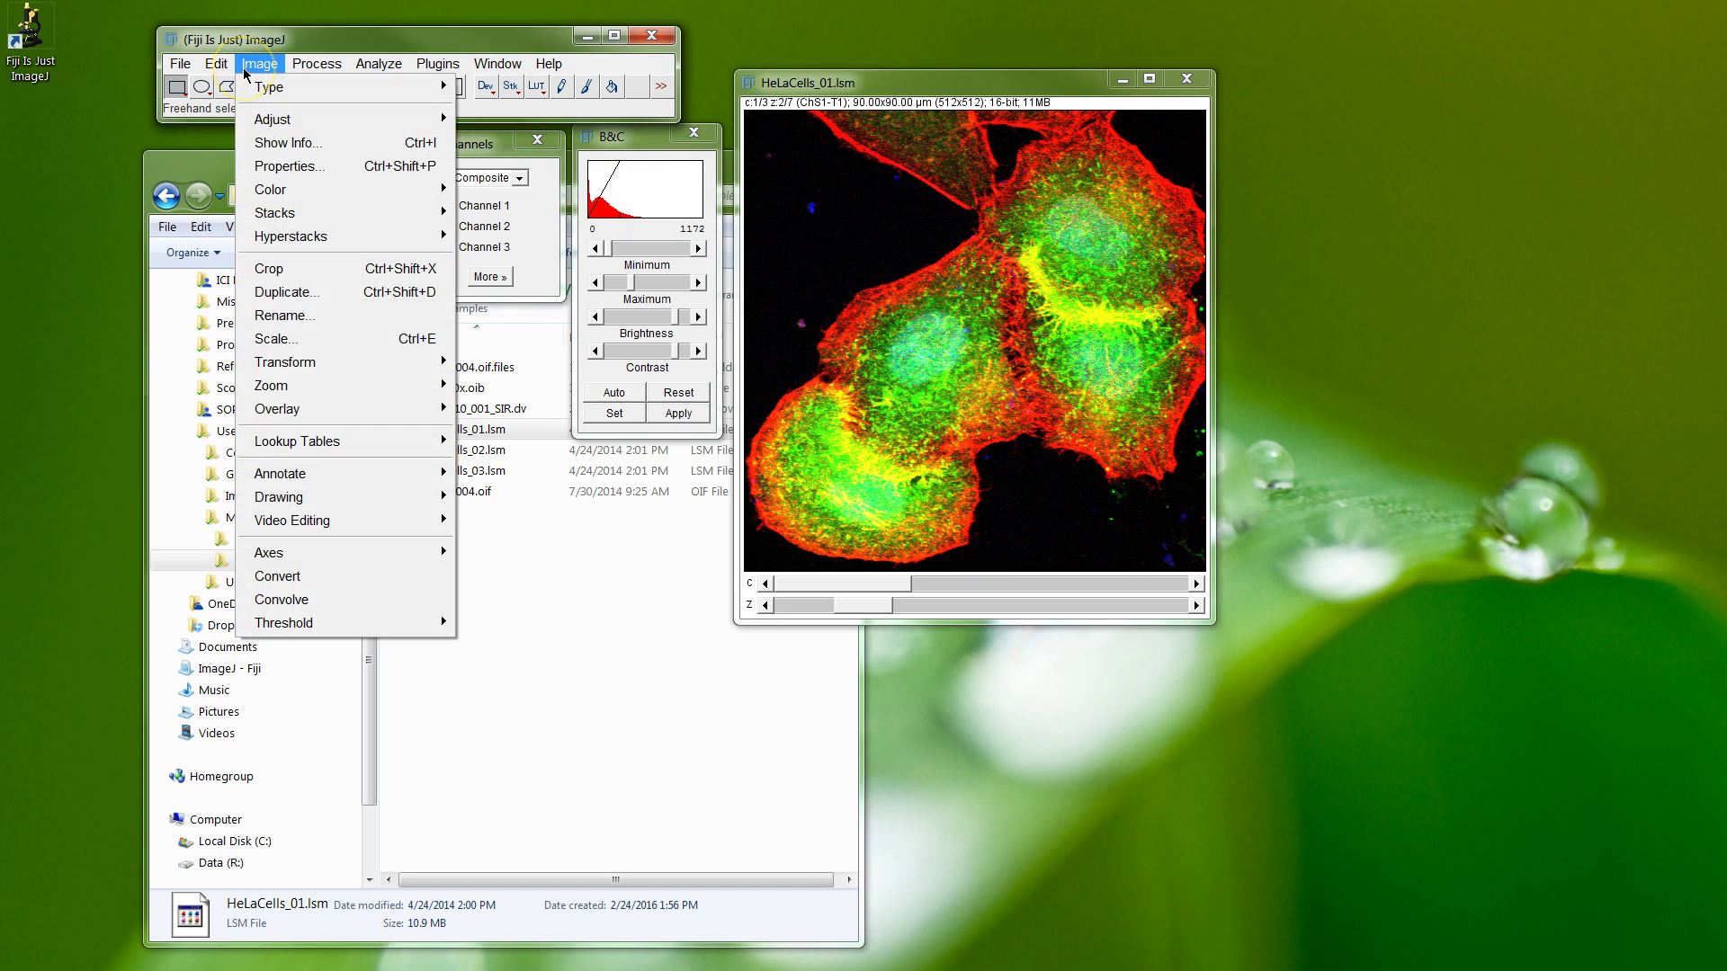
mouse_move(270, 122)
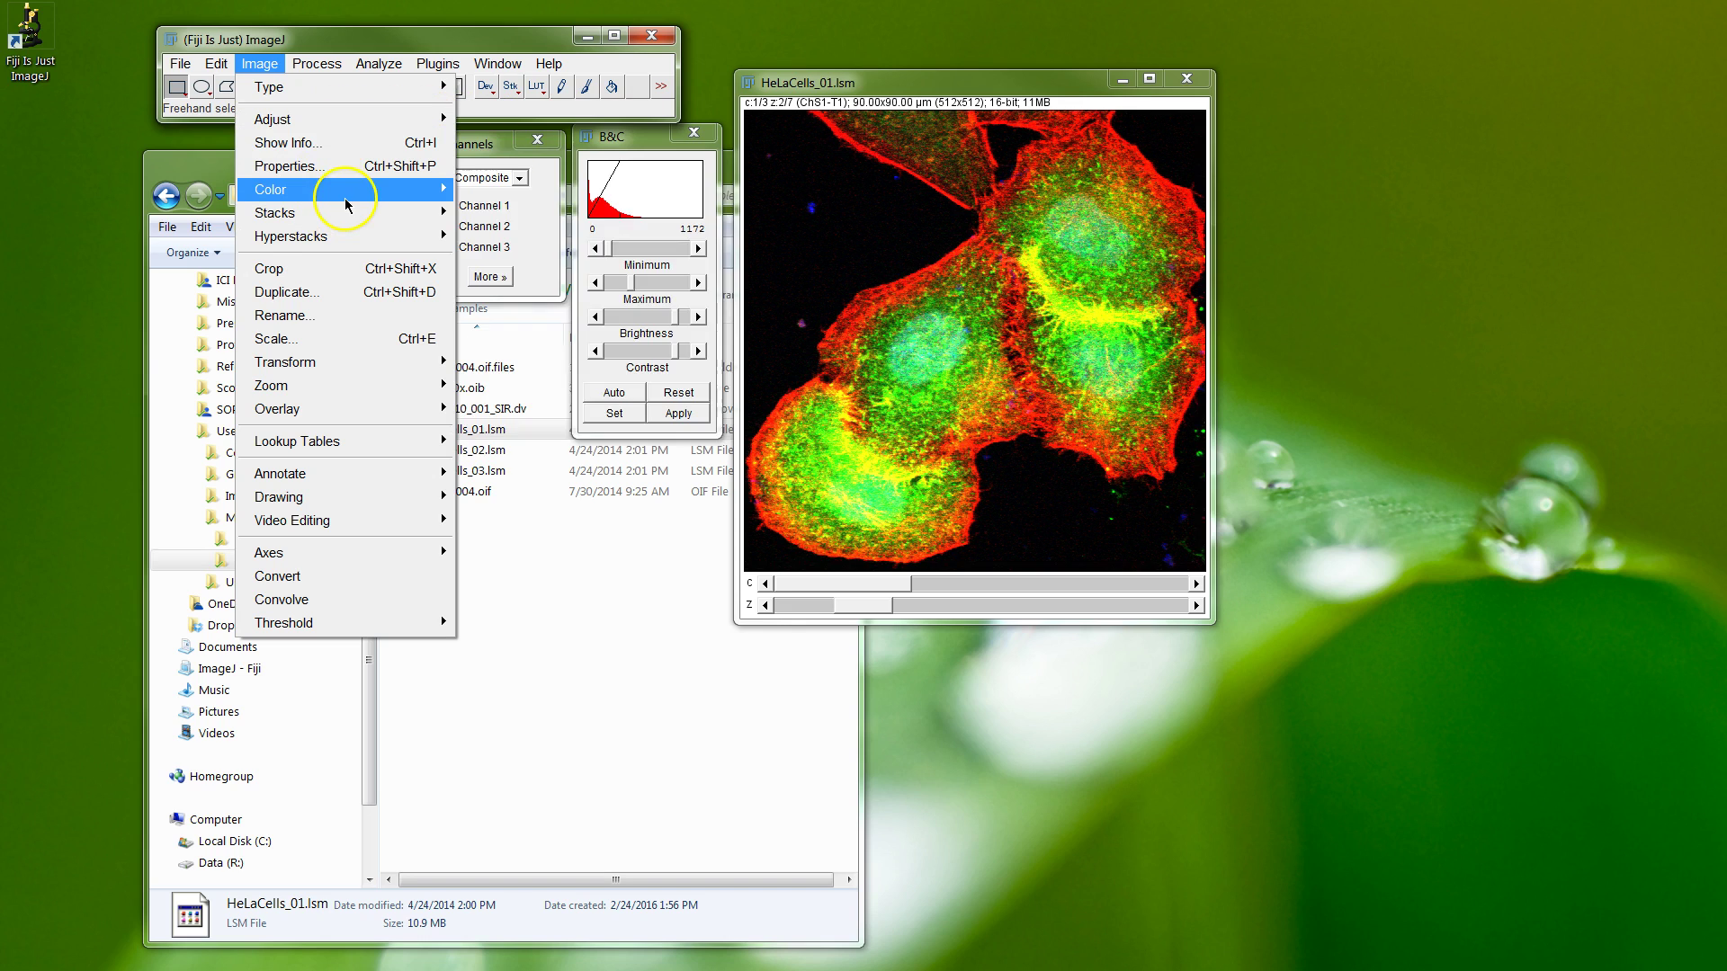
mouse_move(347, 207)
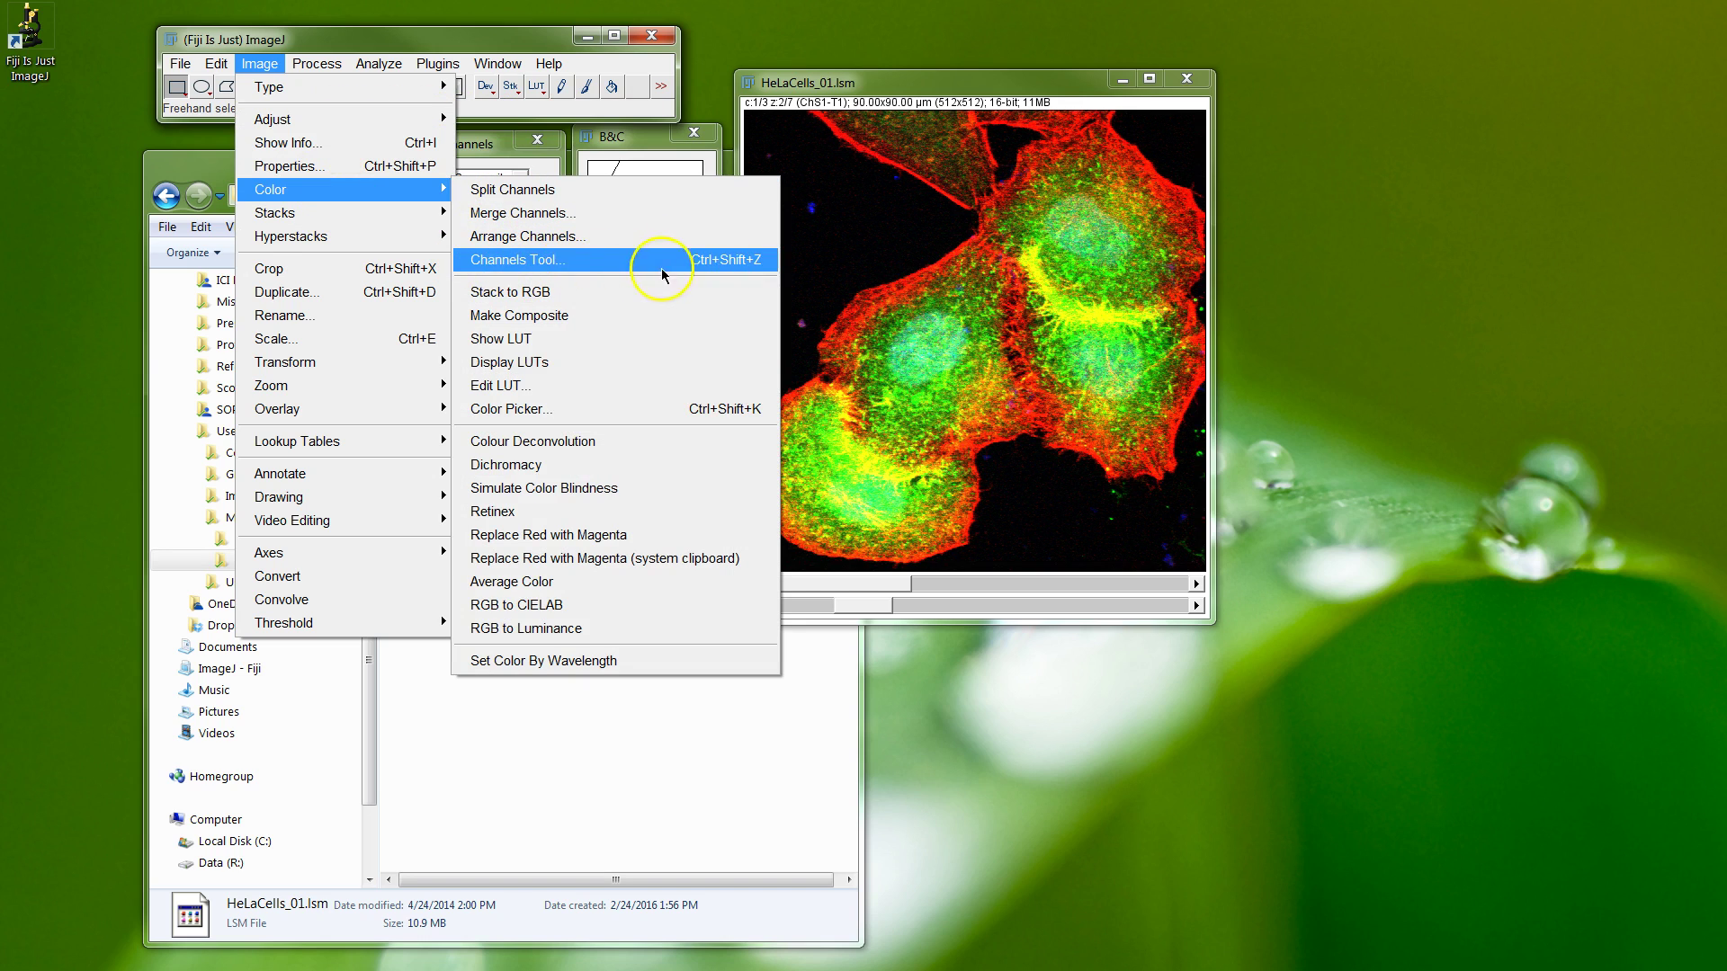
click(714, 262)
click(549, 63)
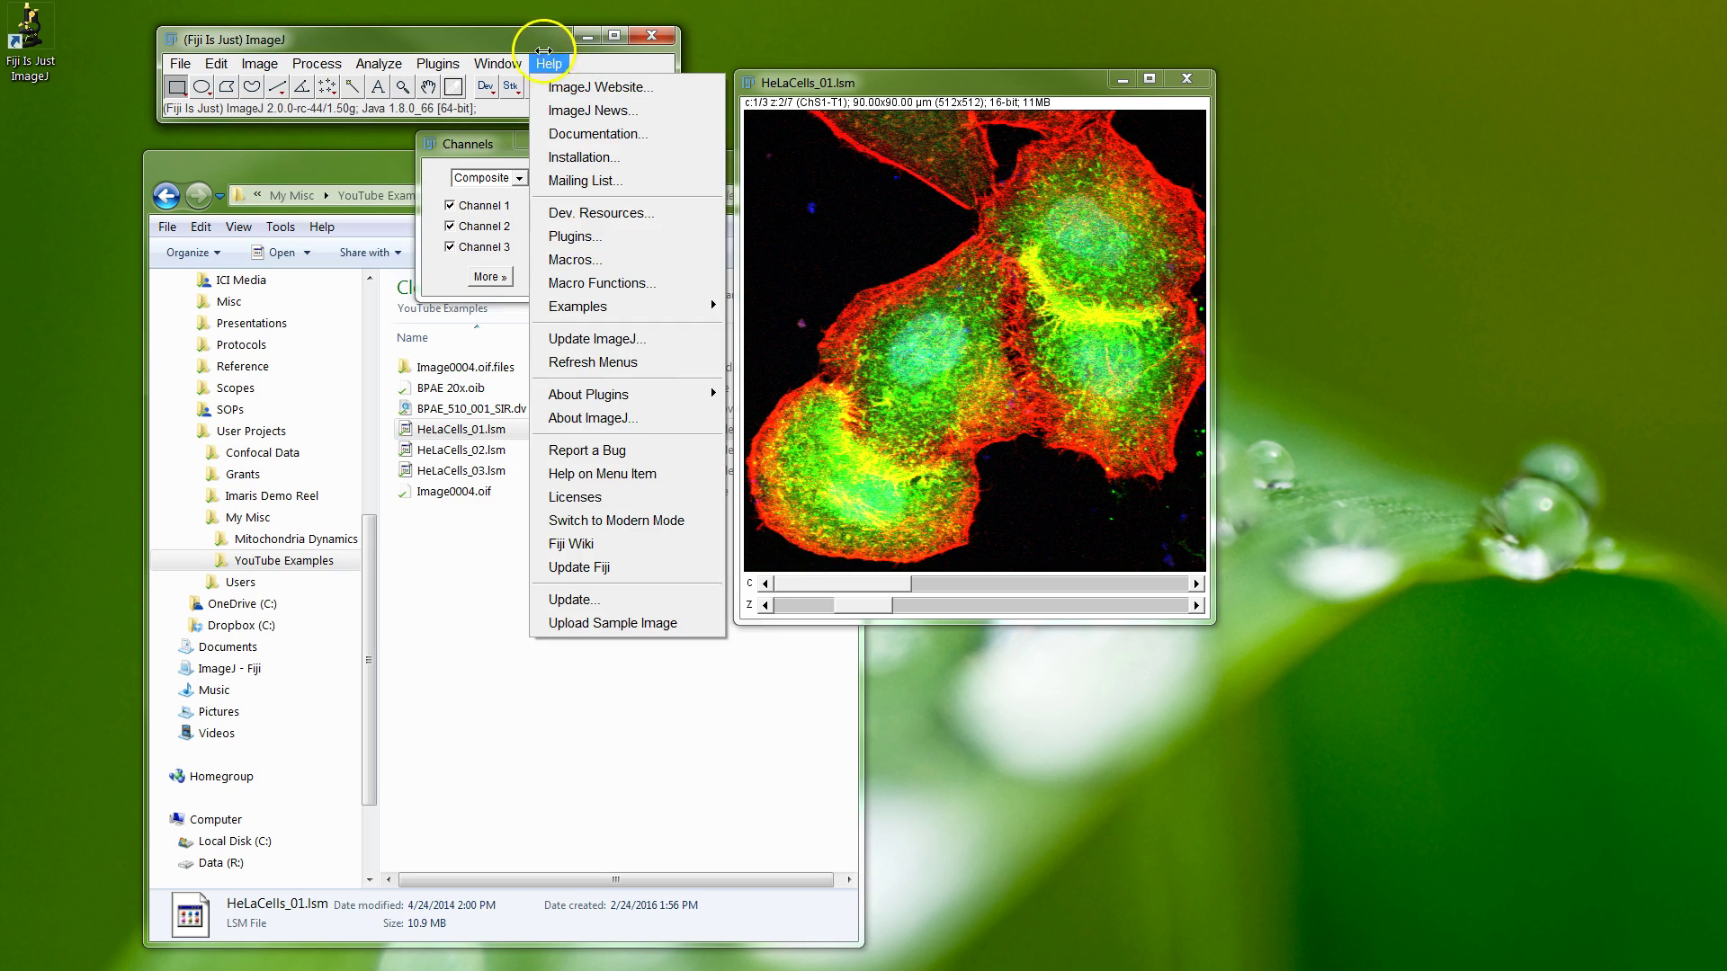
click(551, 54)
Auto-adjust the brightness and contrast of channel 1 and channel 2 in the composite image
drag(637, 137, 583, 133)
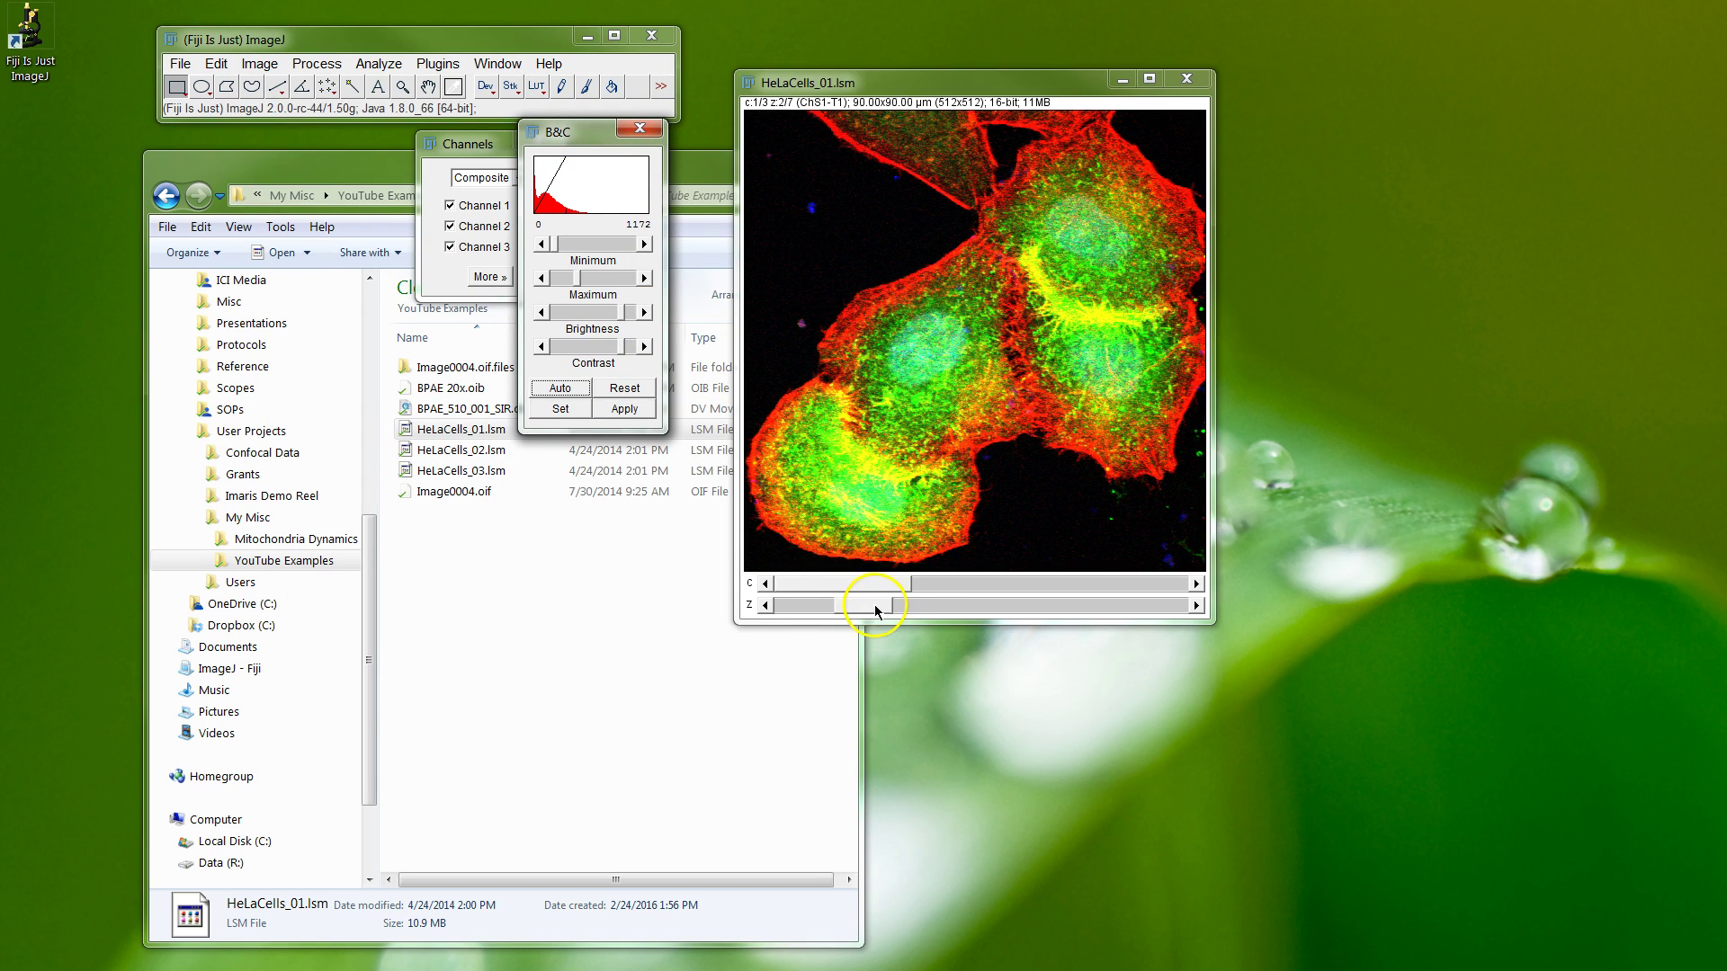
click(560, 388)
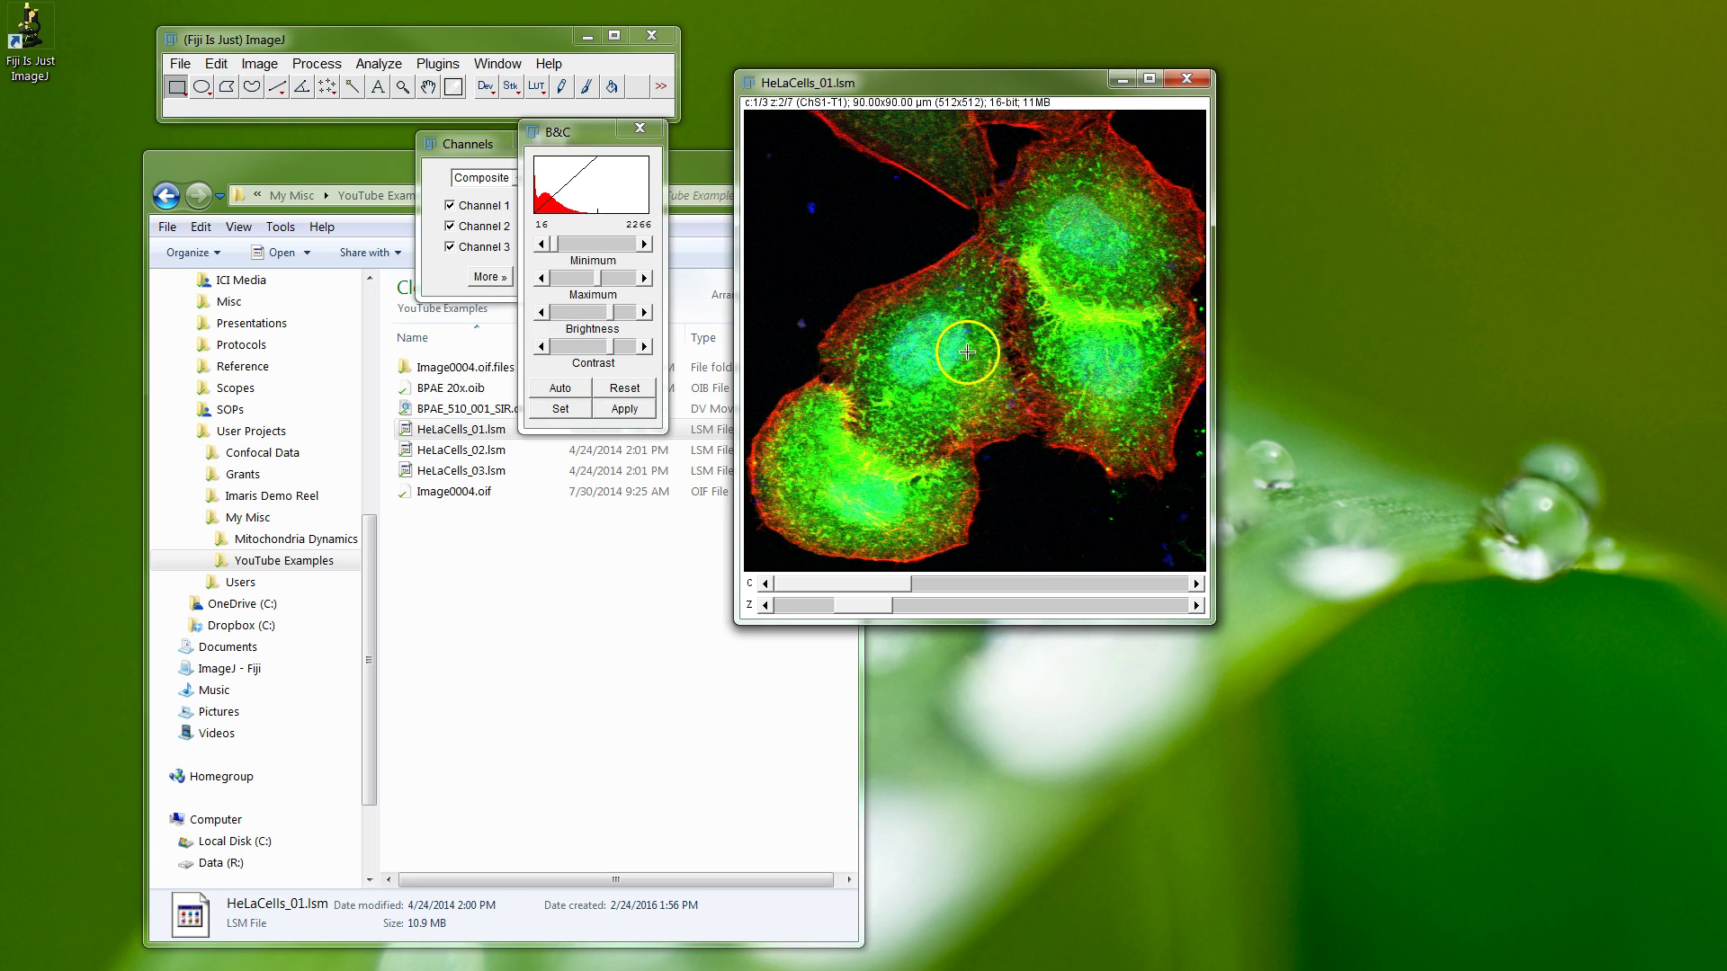
key(Right)
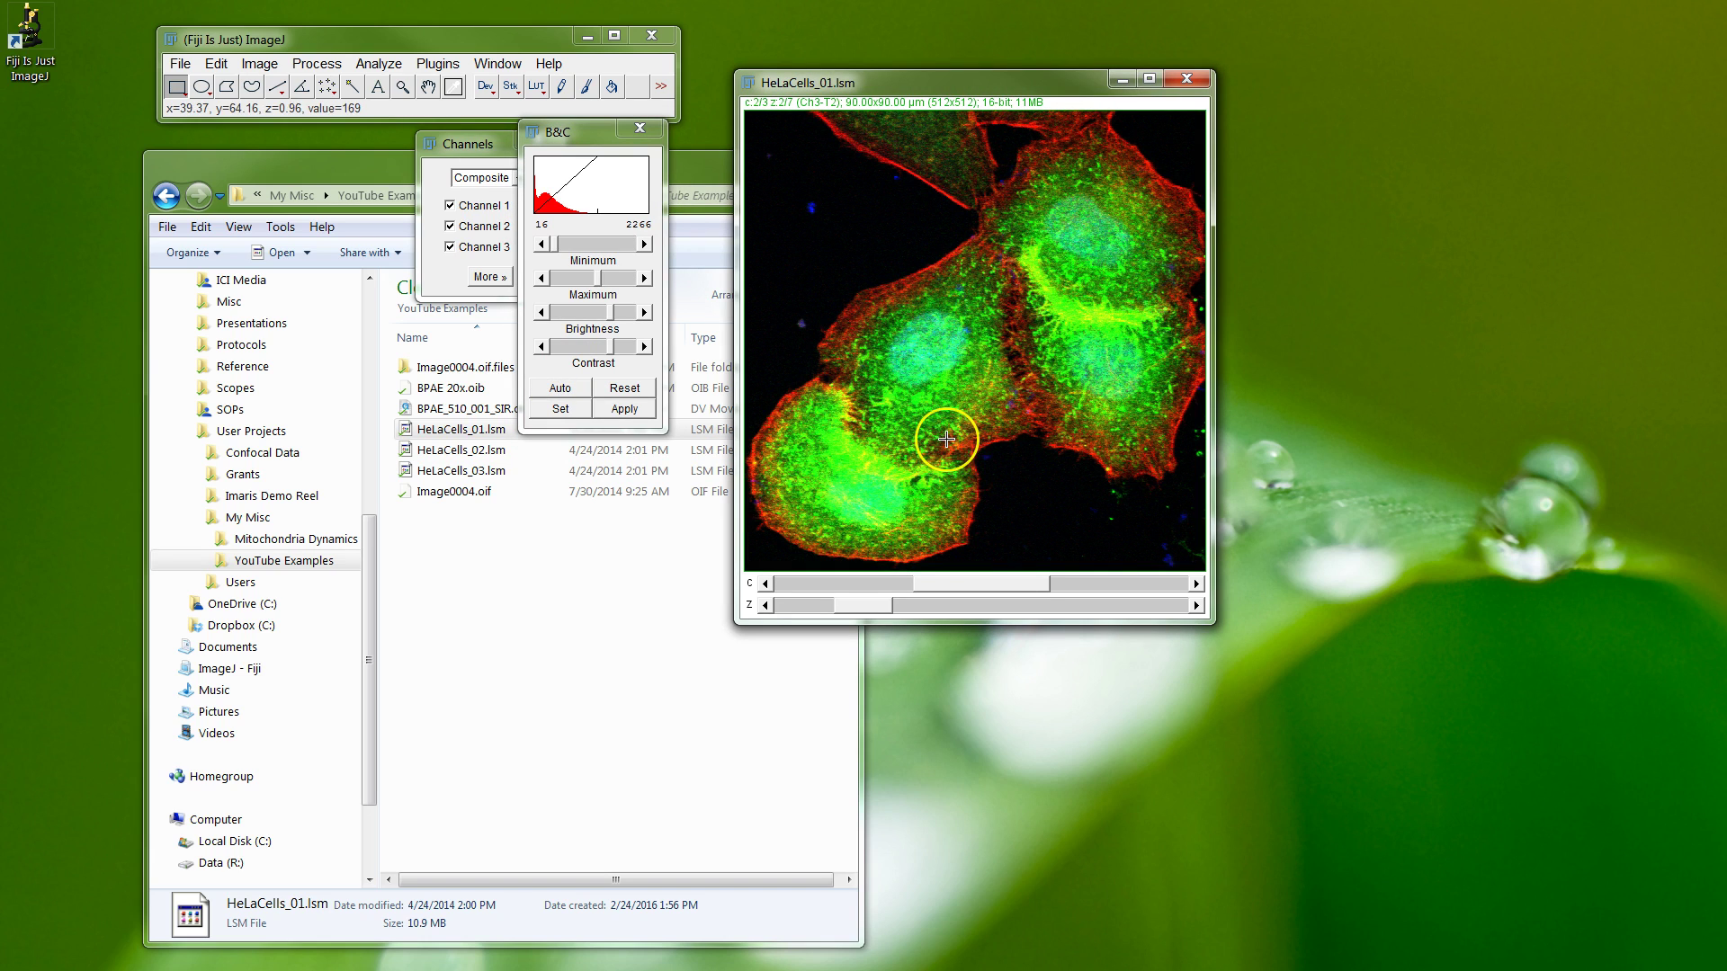
click(946, 439)
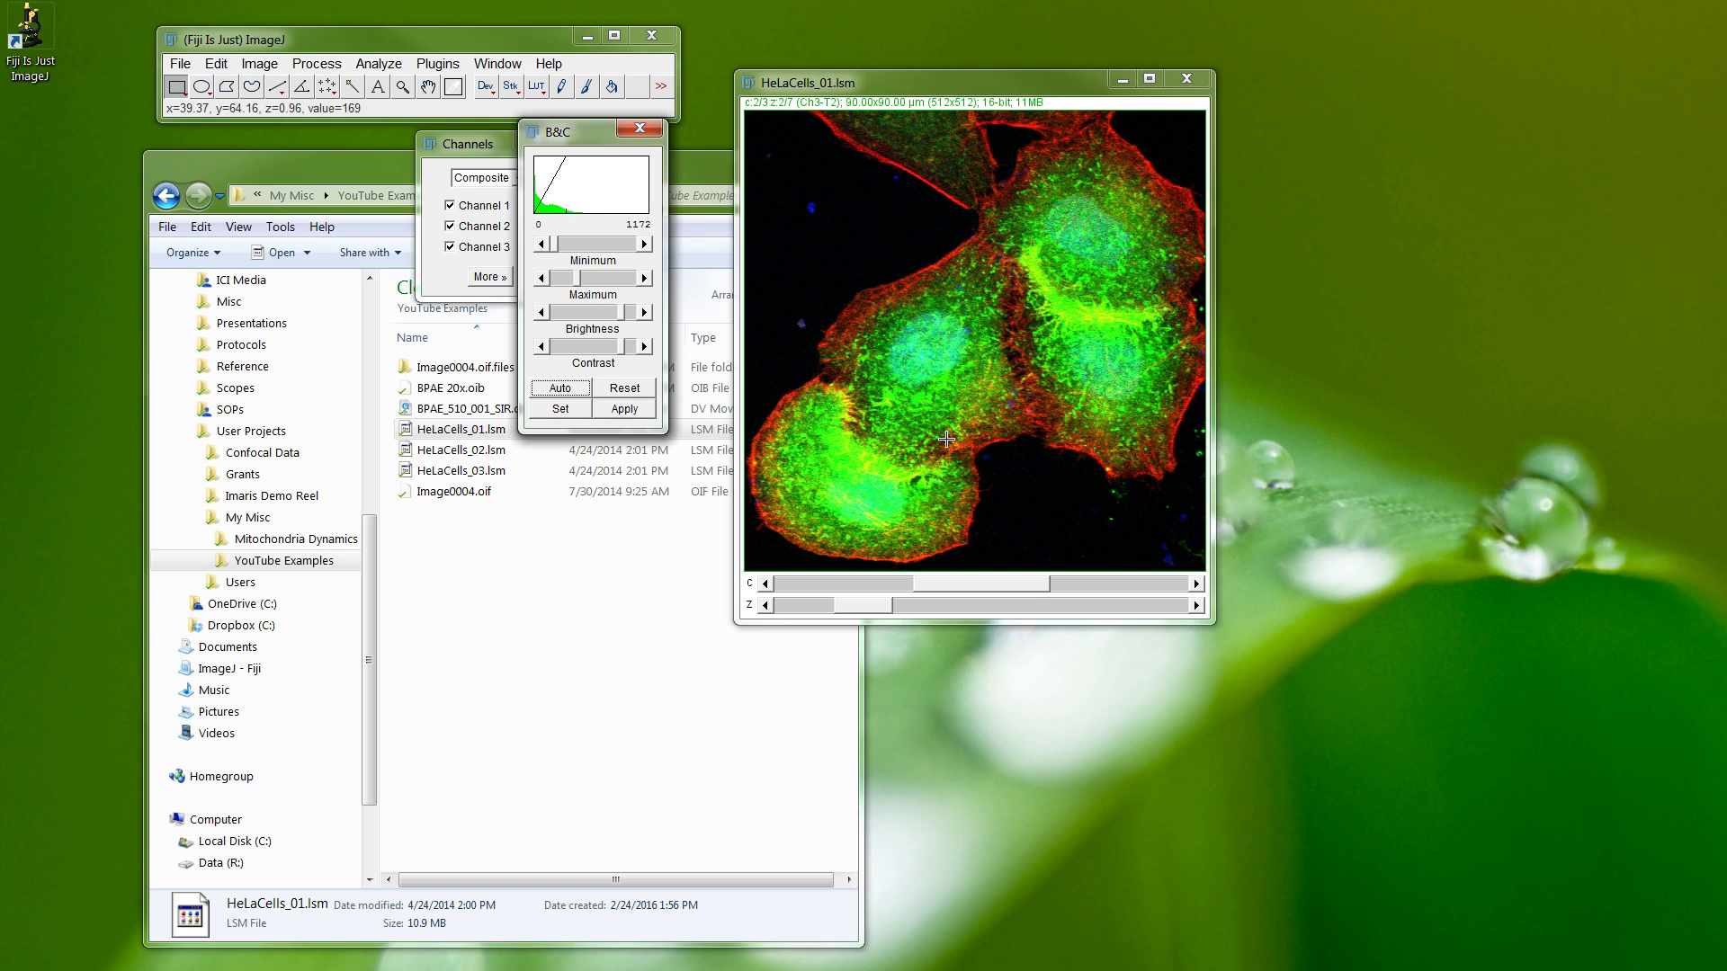
click(572, 394)
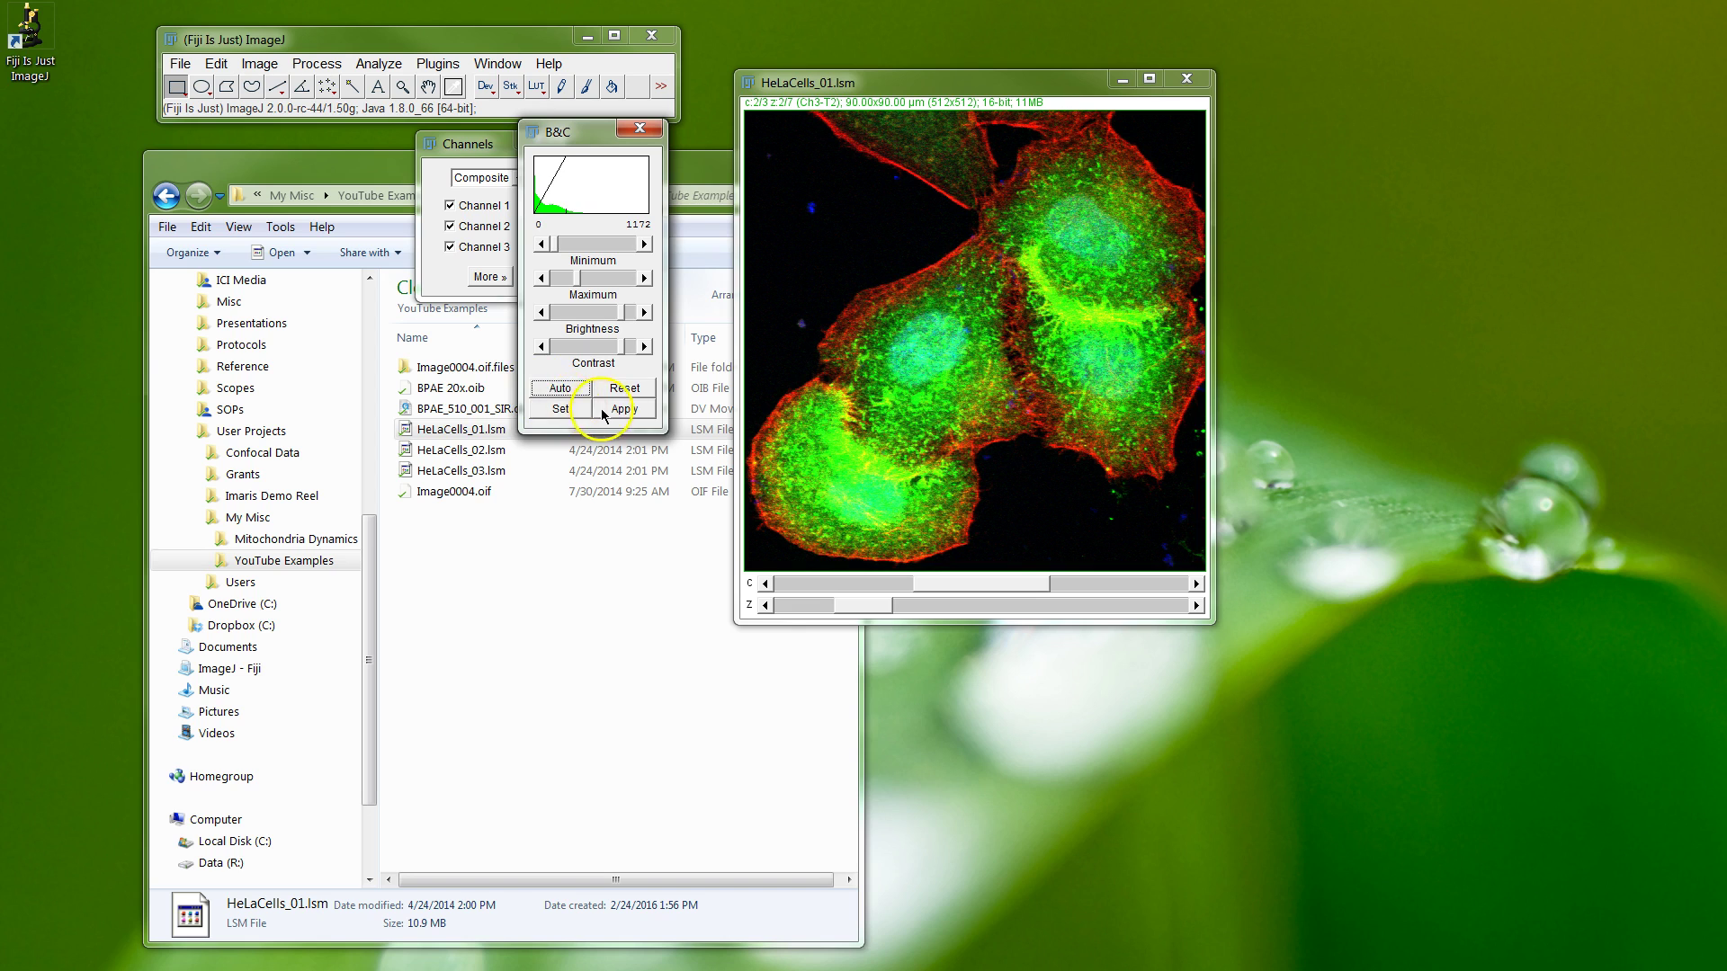
click(967, 430)
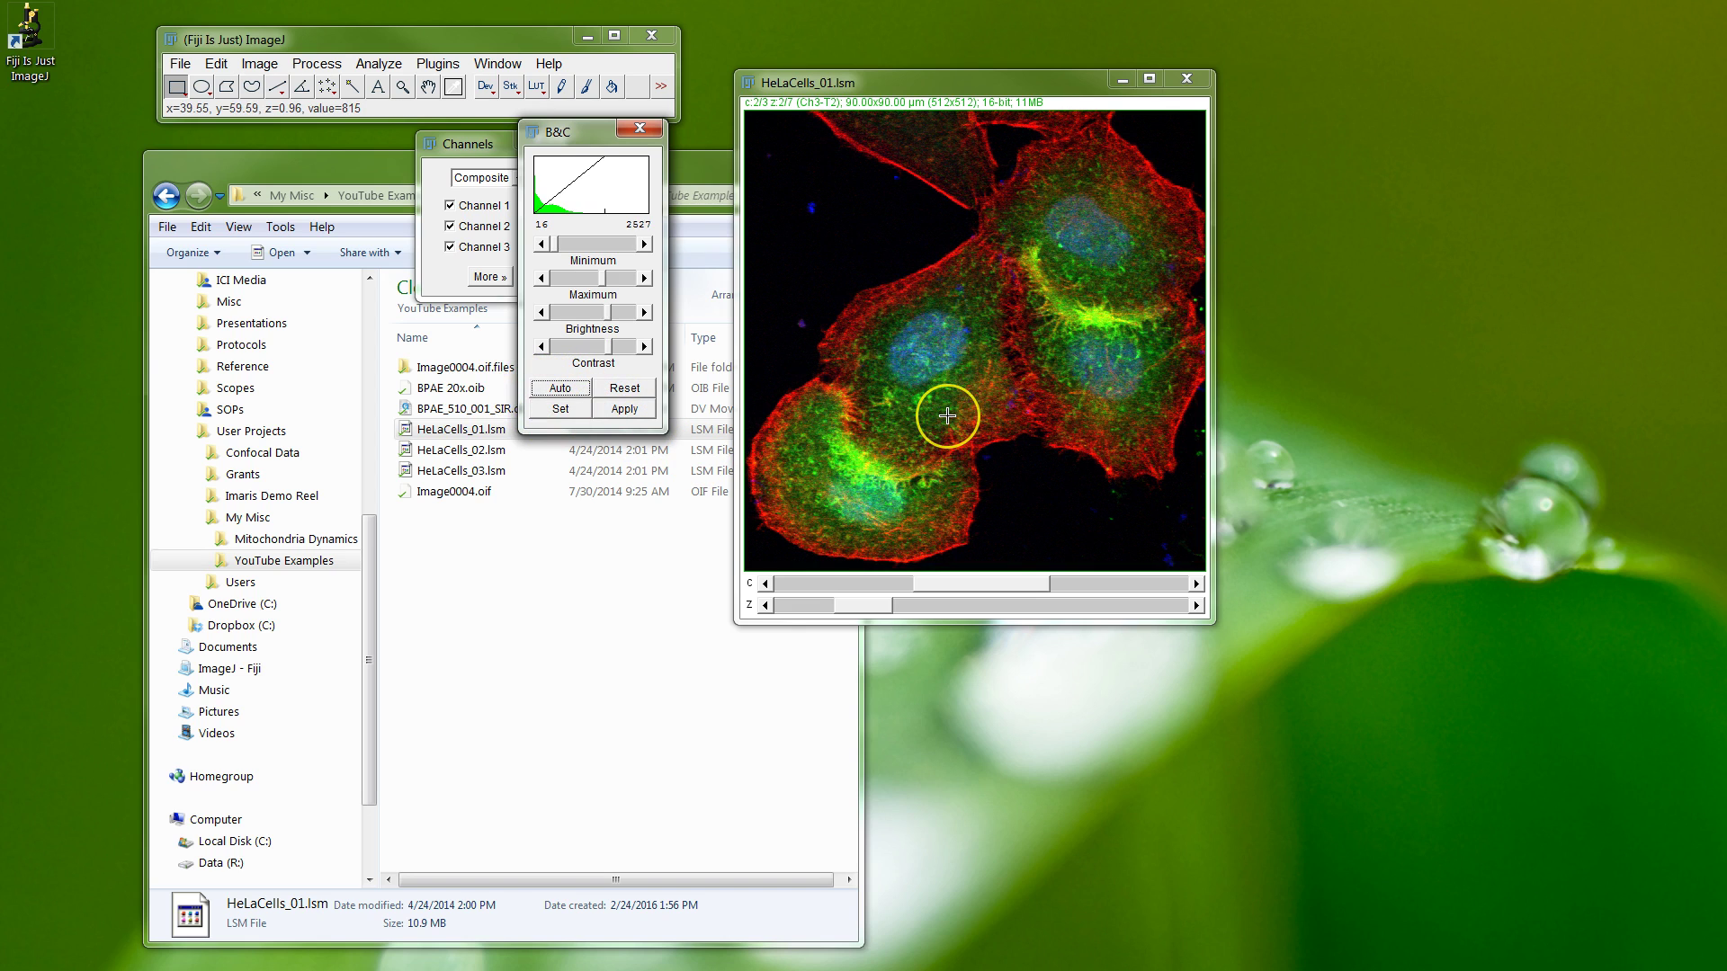
Auto-adjust the brightness and contrast of channel 3 and move the B&C window clear of the Channels window
key(period)
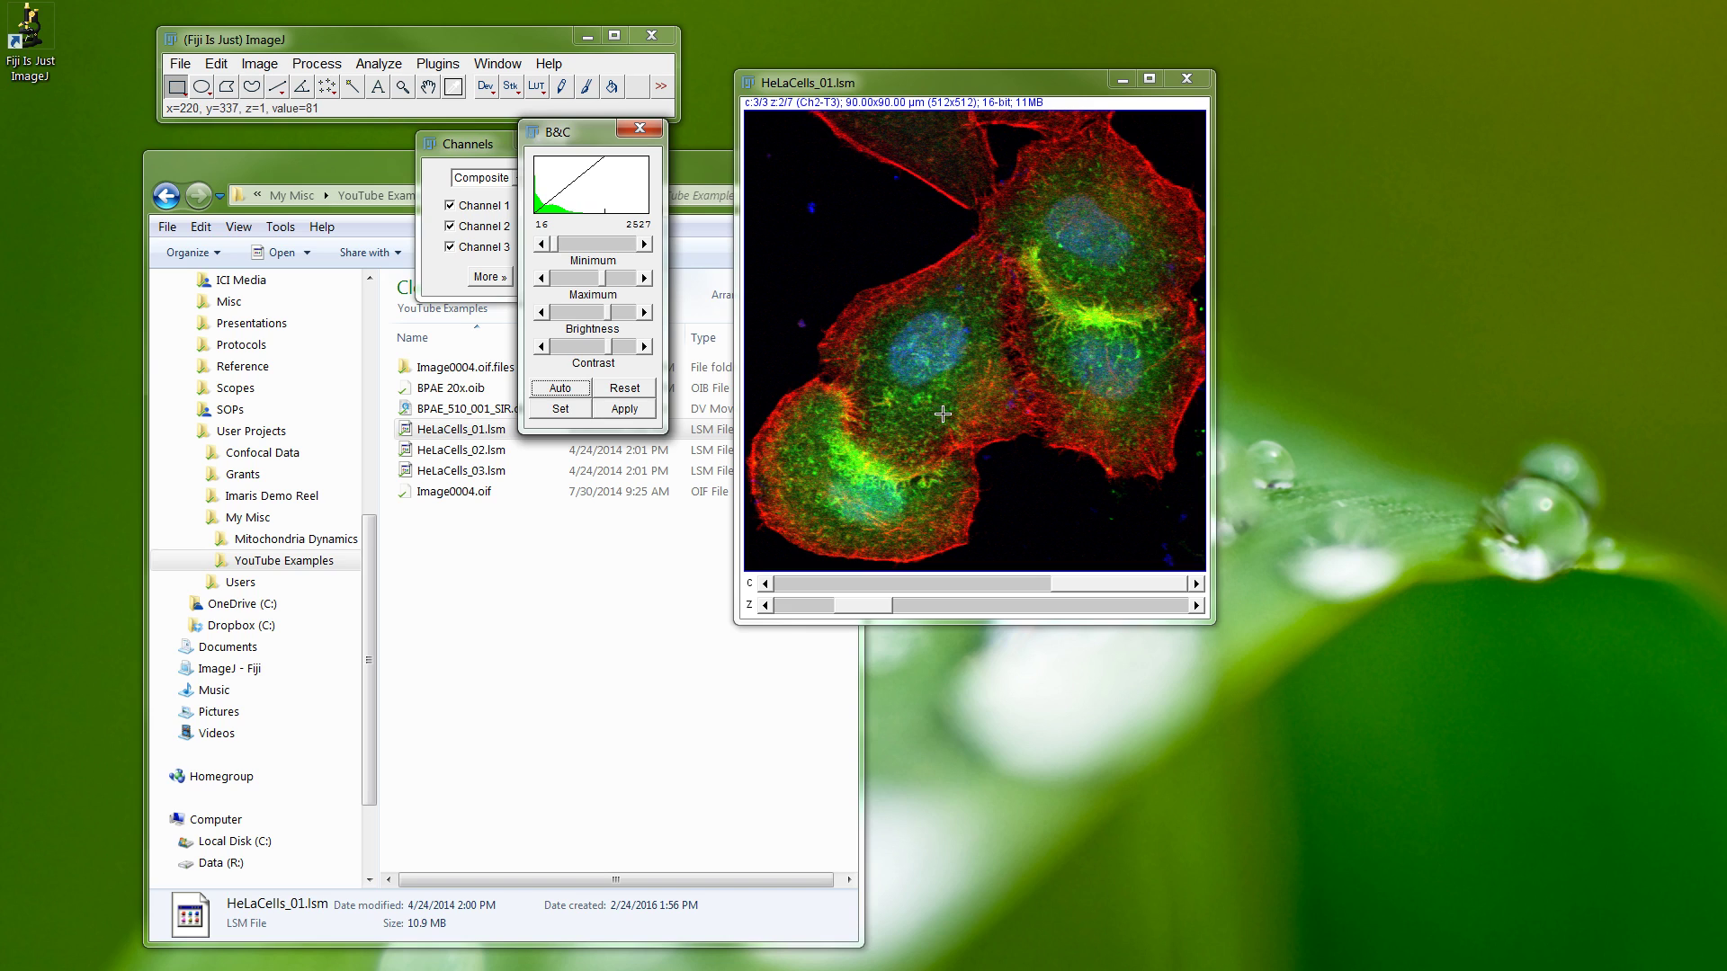
key(space)
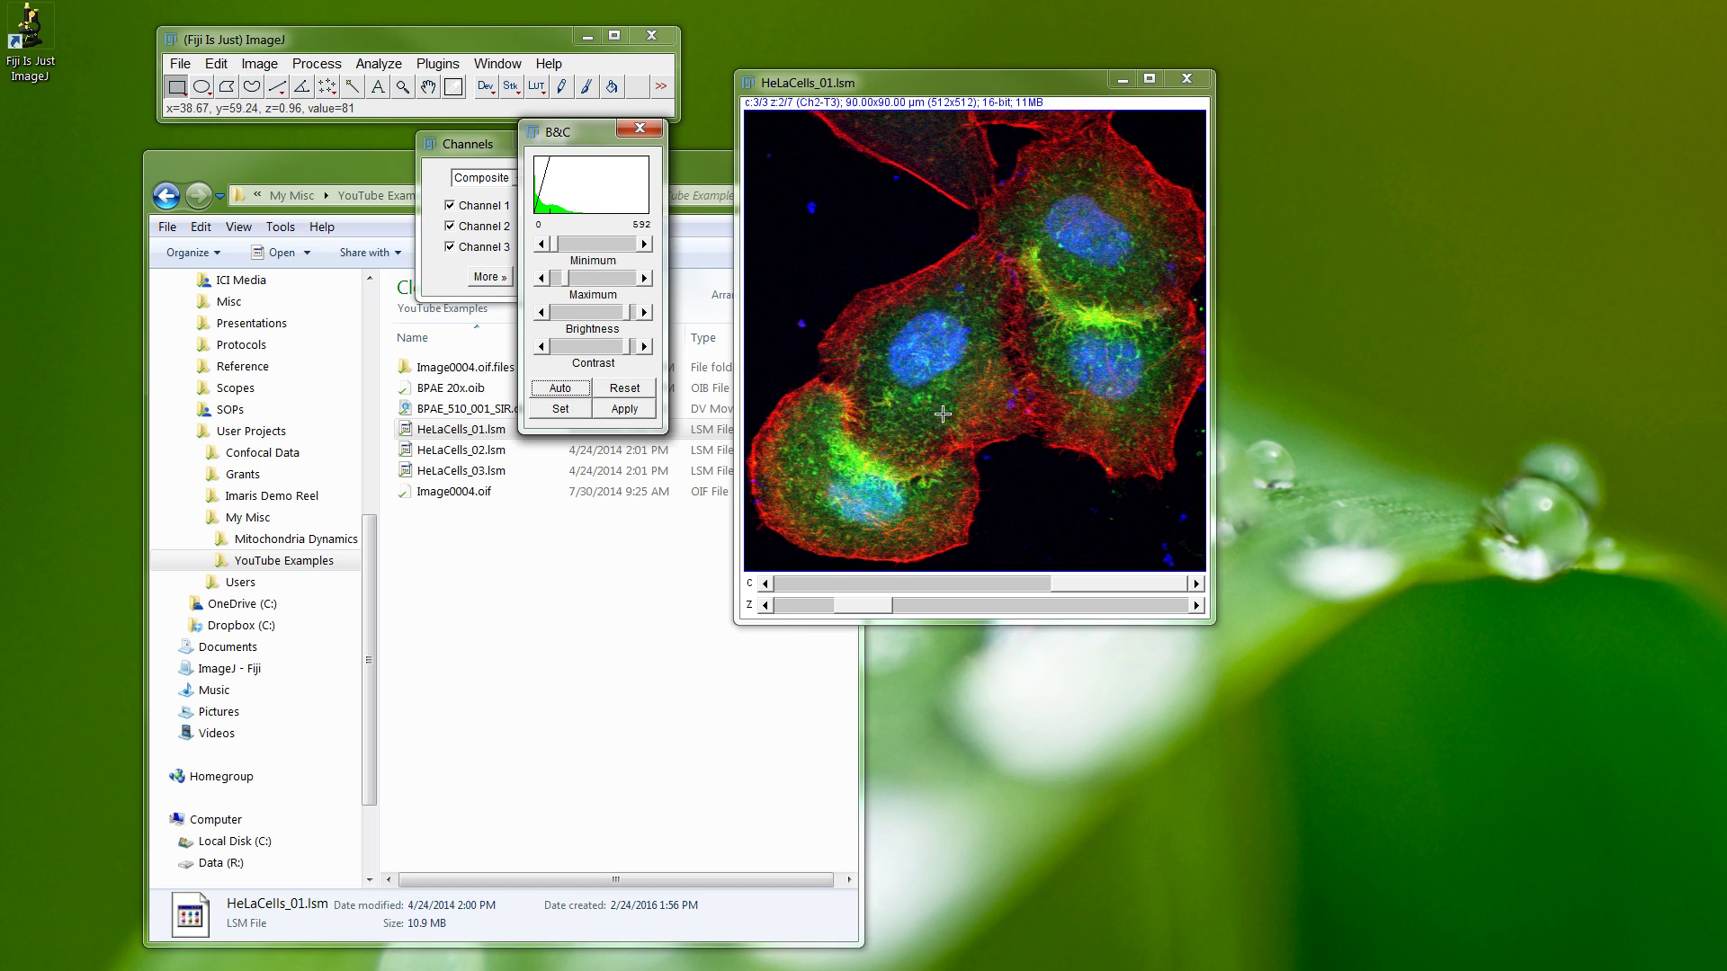
click(603, 142)
drag(598, 142, 649, 111)
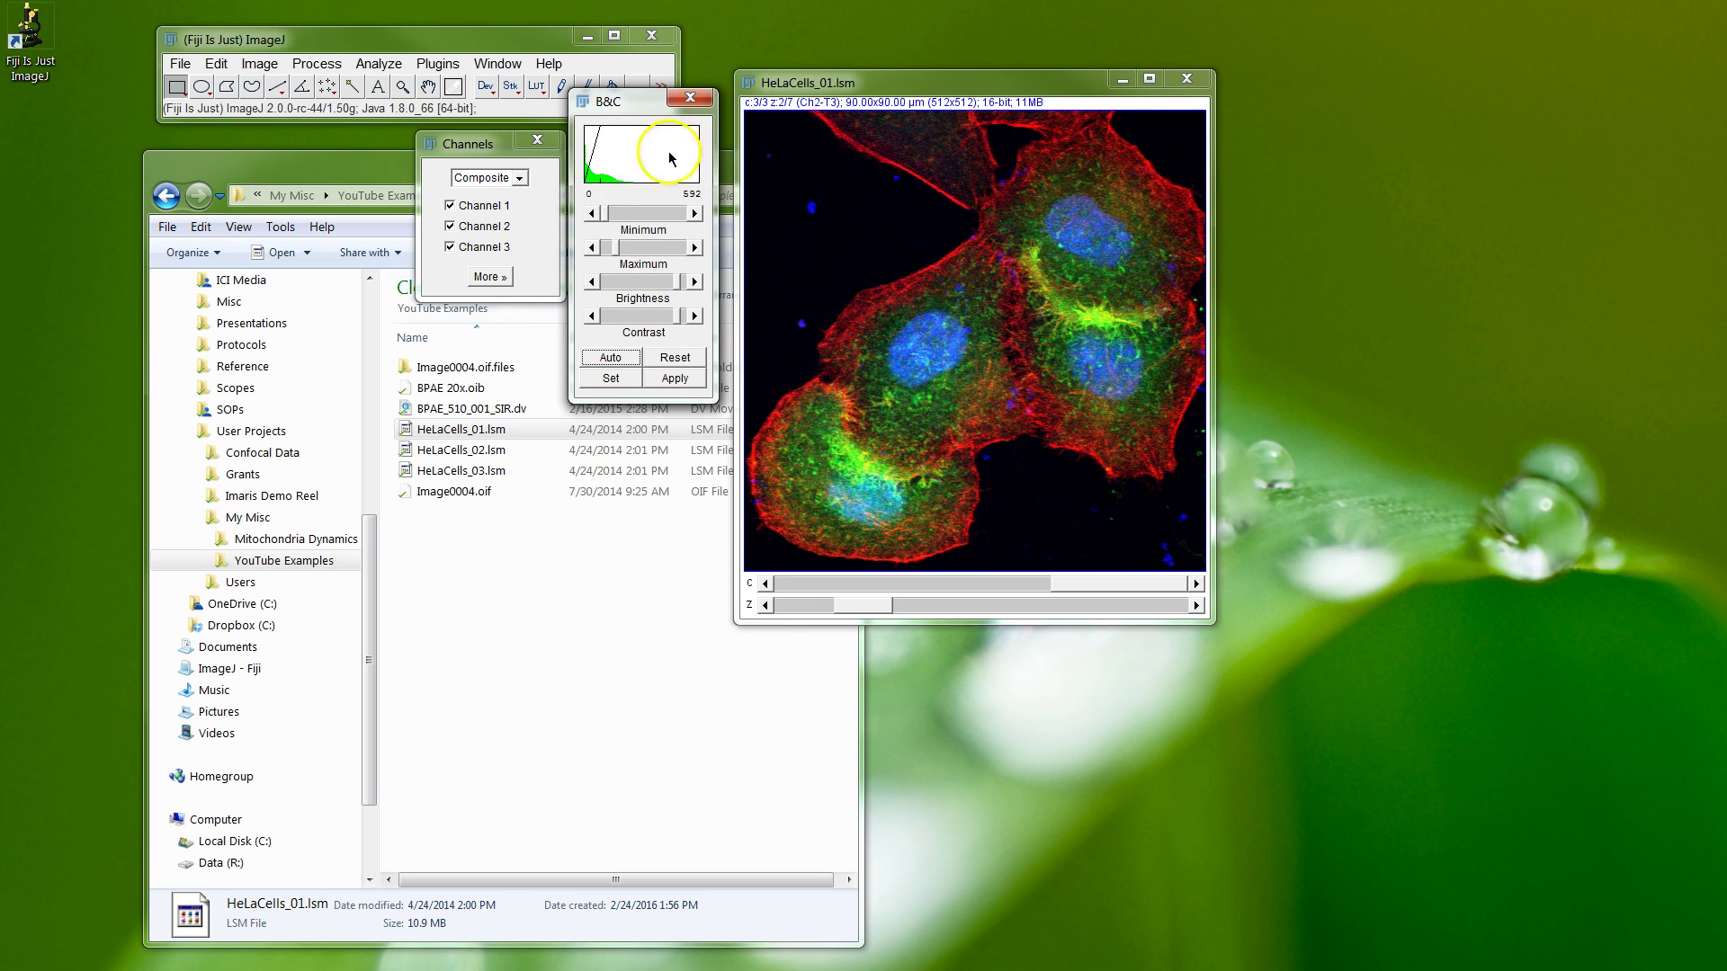
click(861, 82)
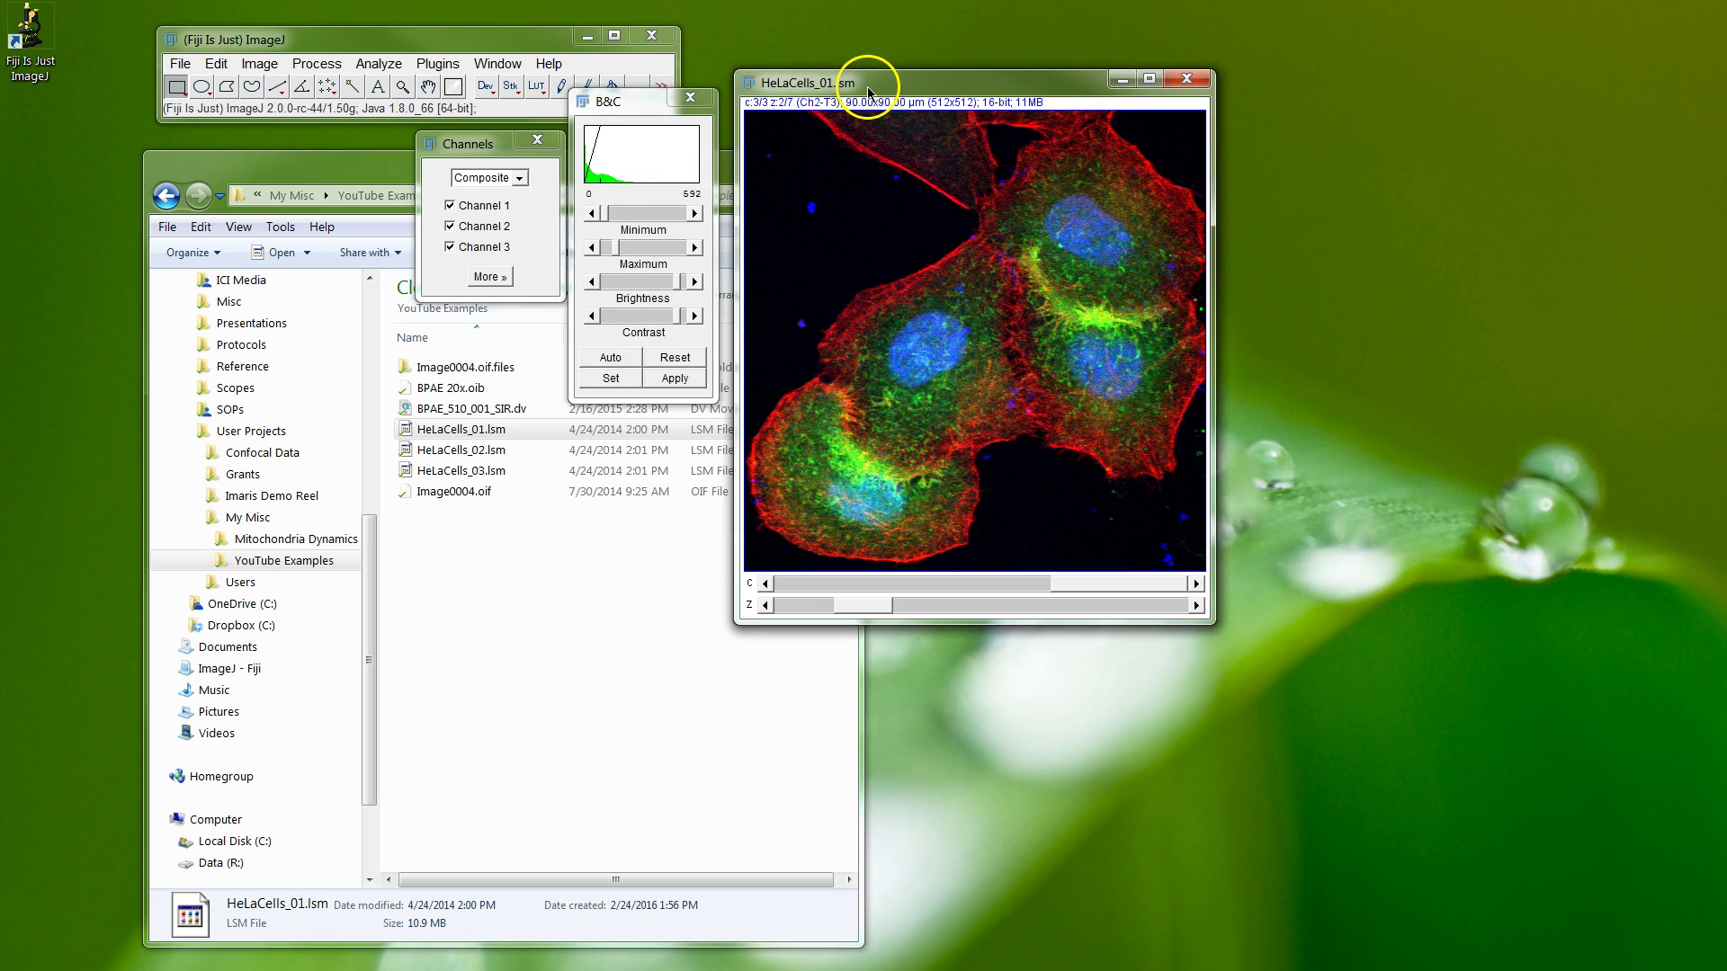
click(651, 110)
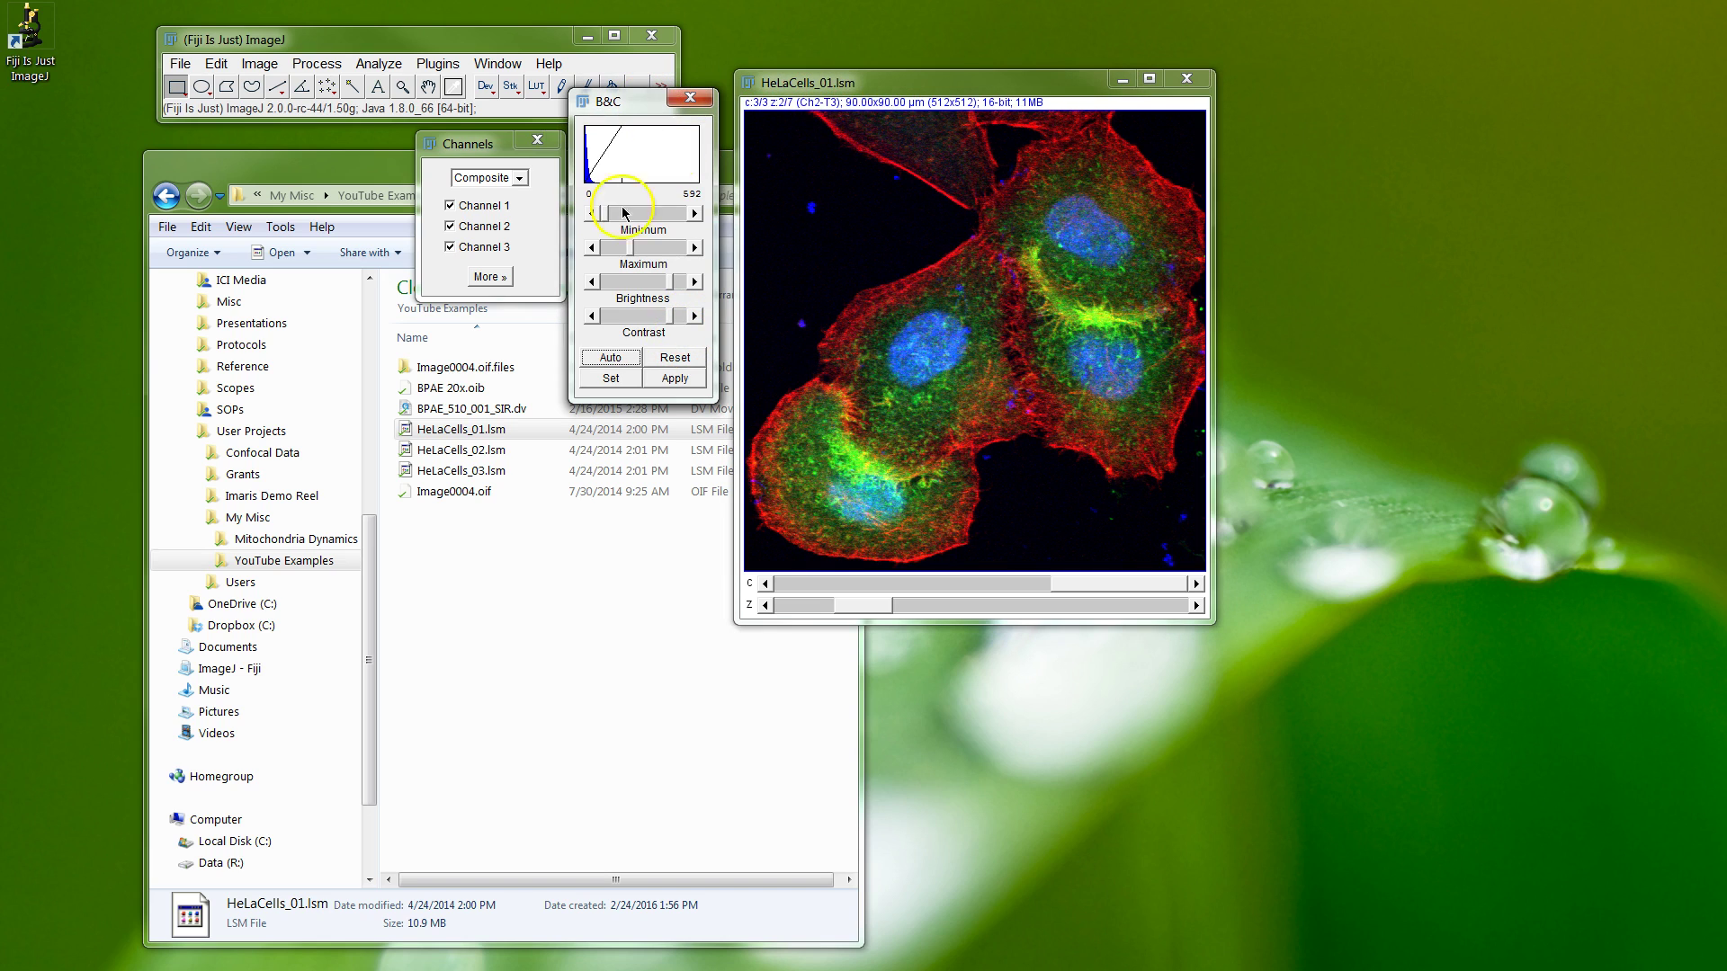
drag(612, 100, 617, 84)
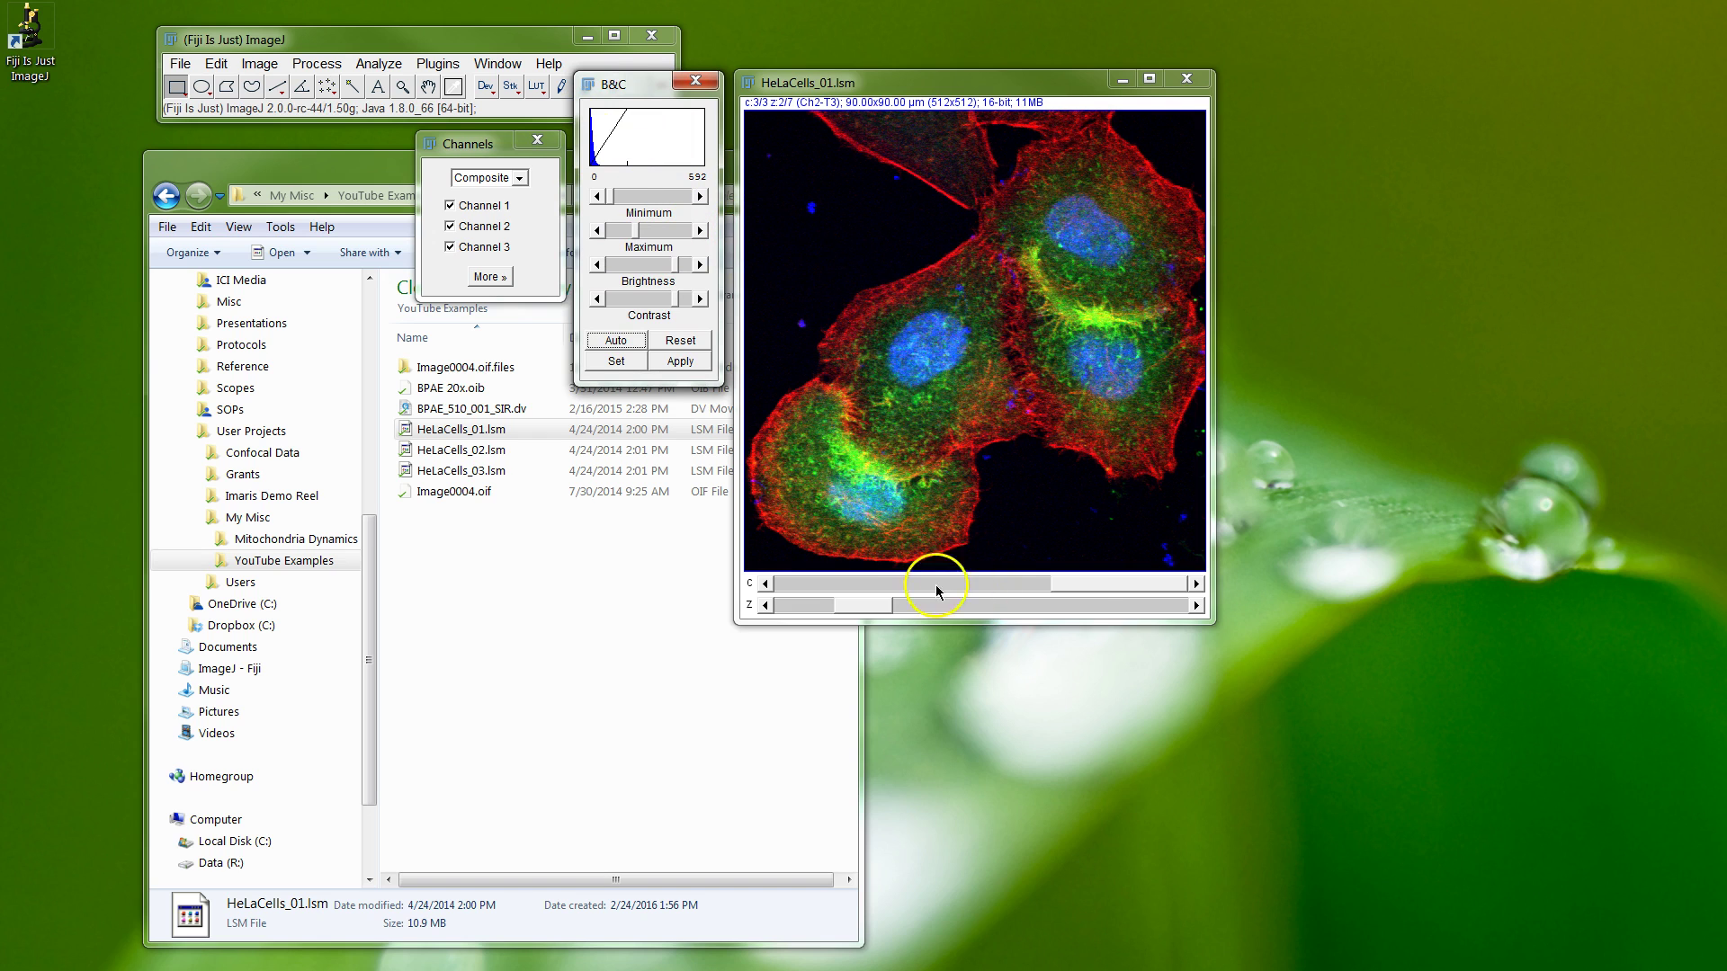
Move the HeLaCells_01.lsm image window slightly away from the B&C window
drag(895, 615, 848, 609)
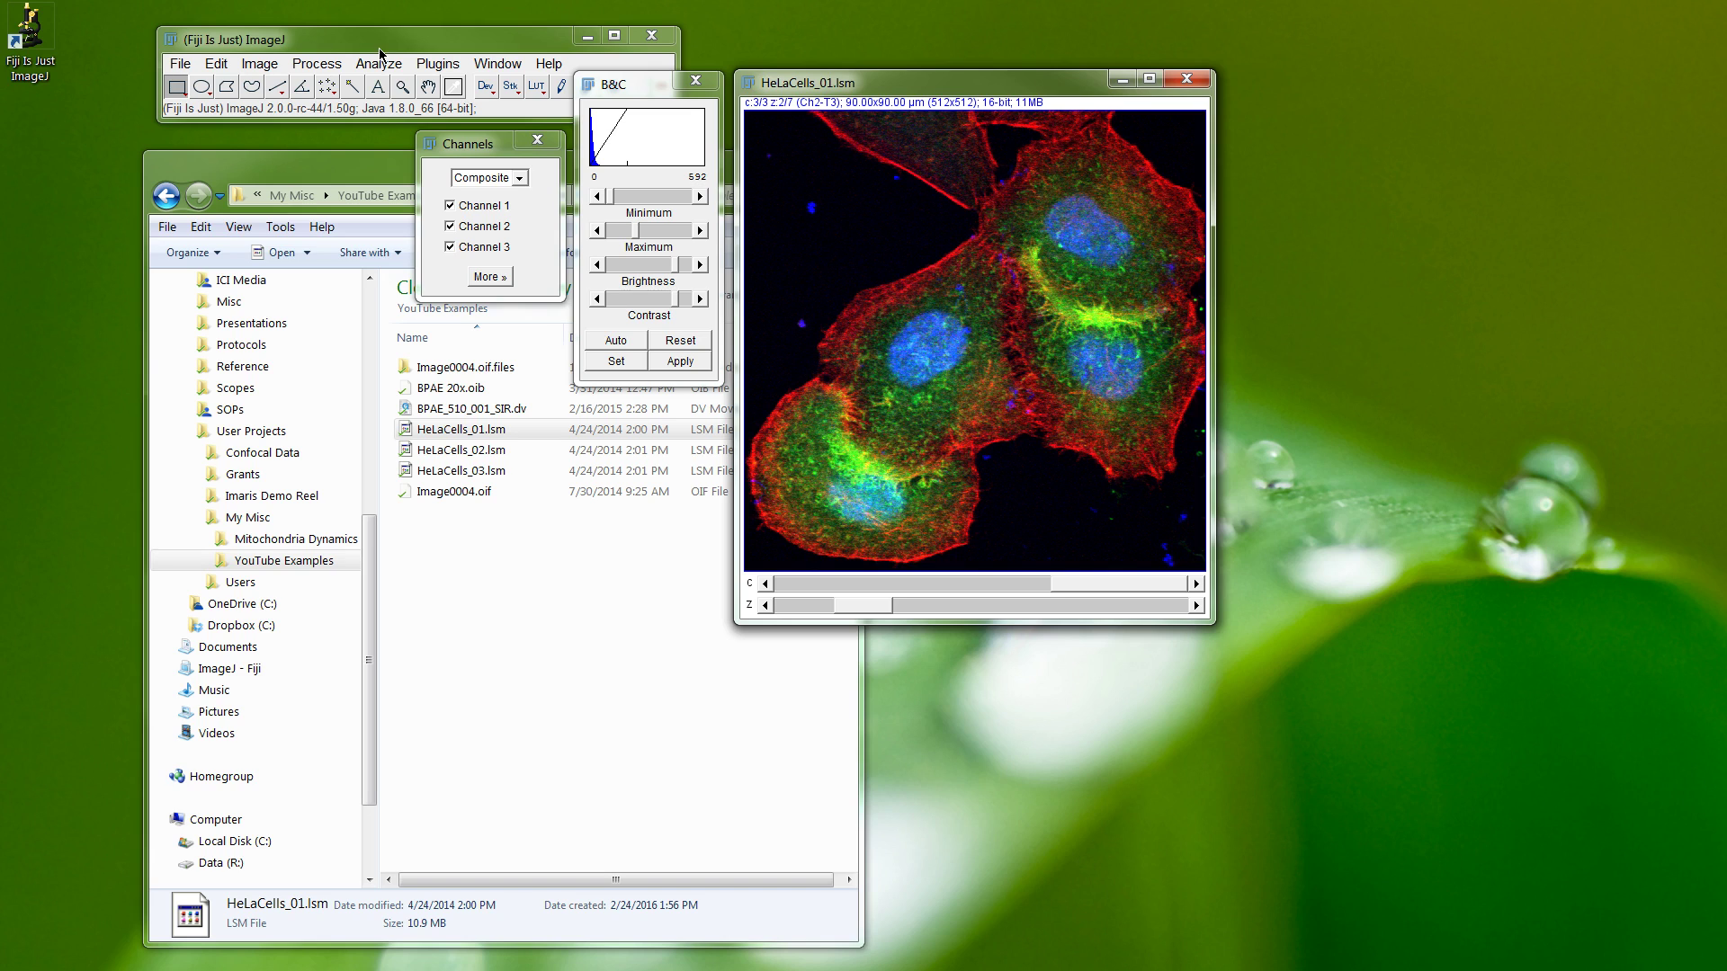
click(792, 85)
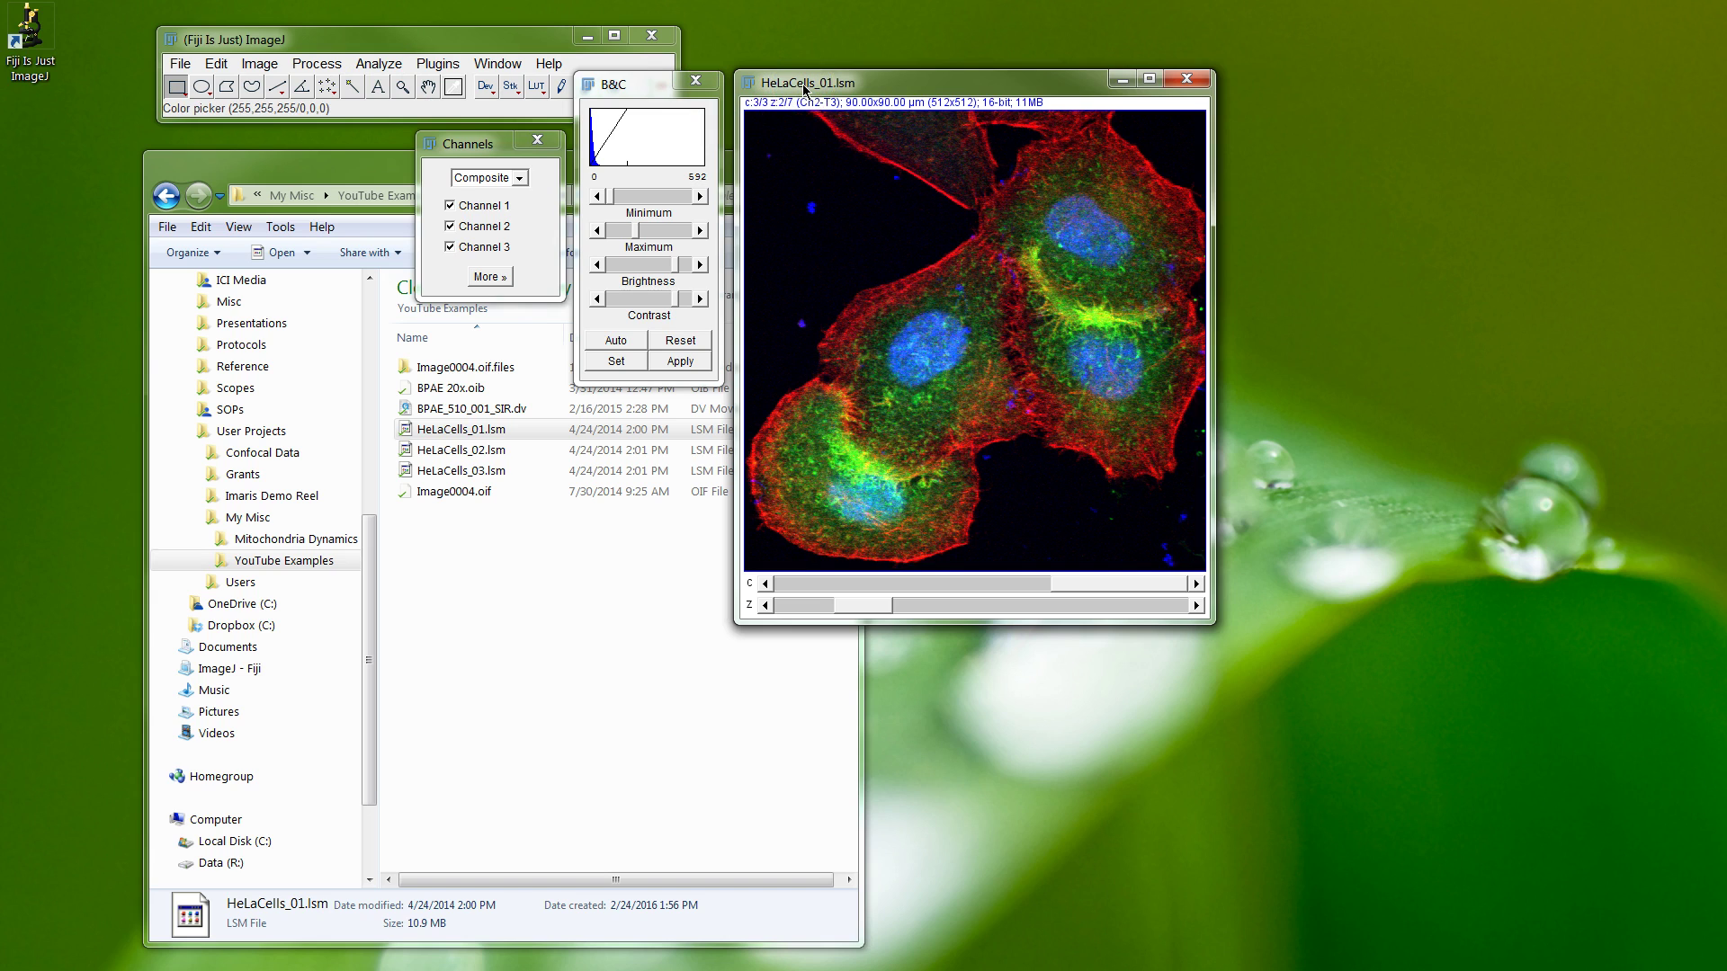
click(894, 79)
click(988, 81)
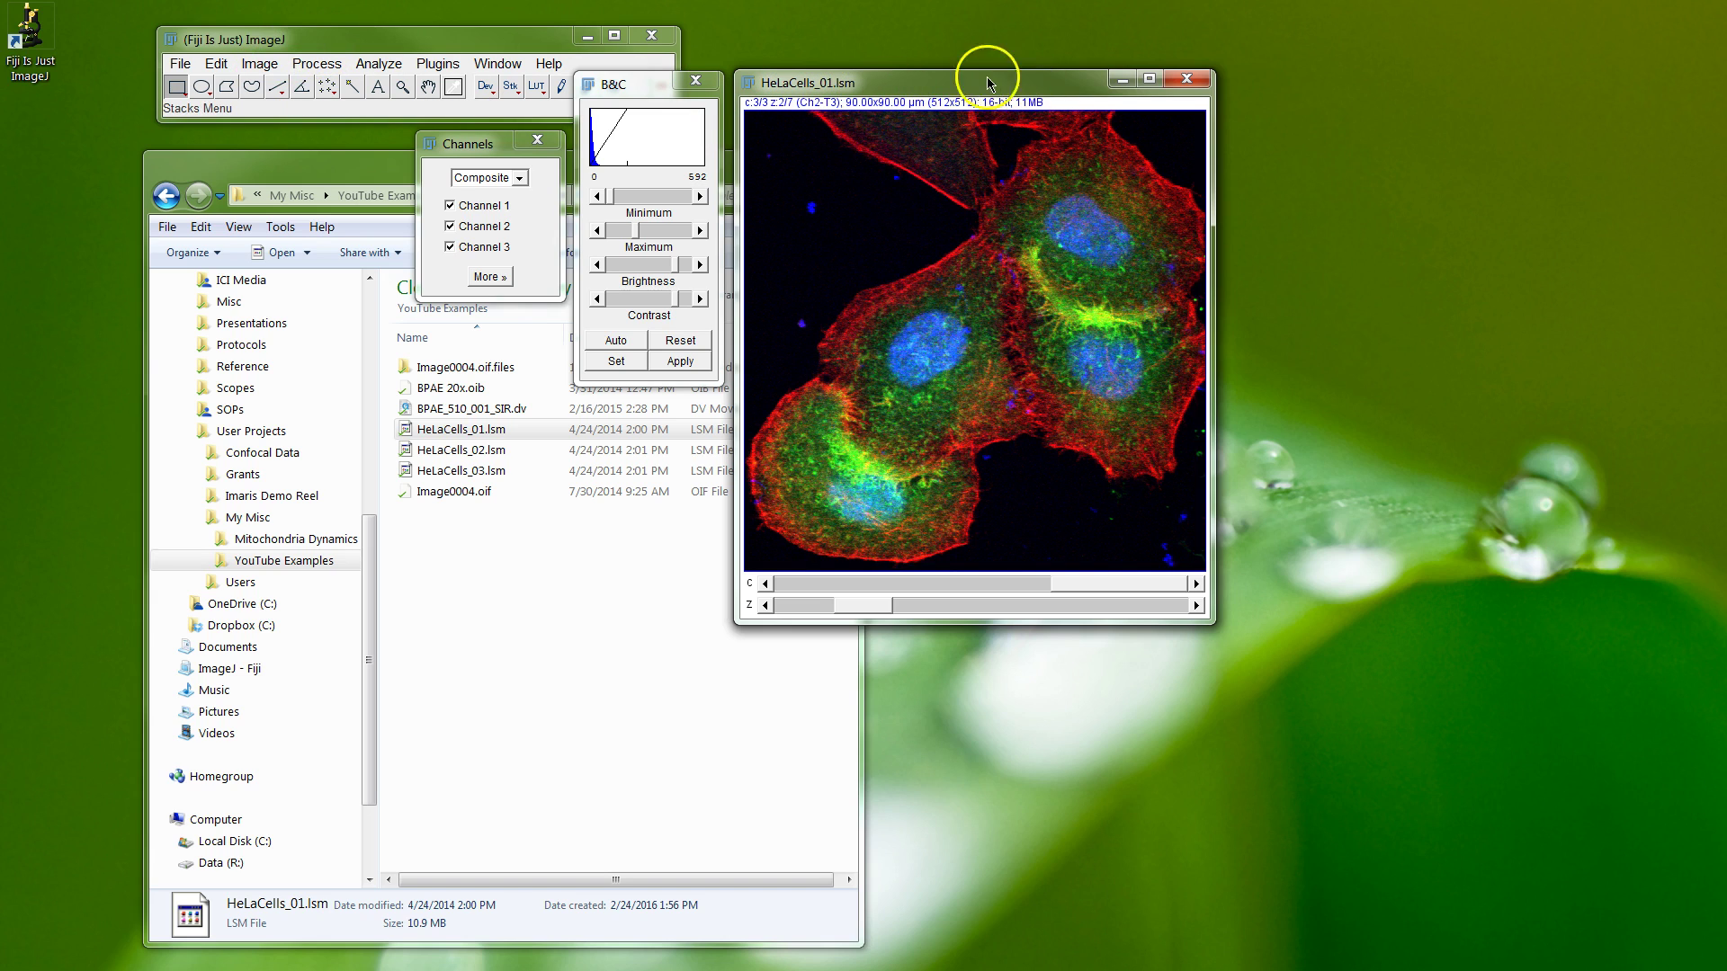
drag(988, 81, 1013, 88)
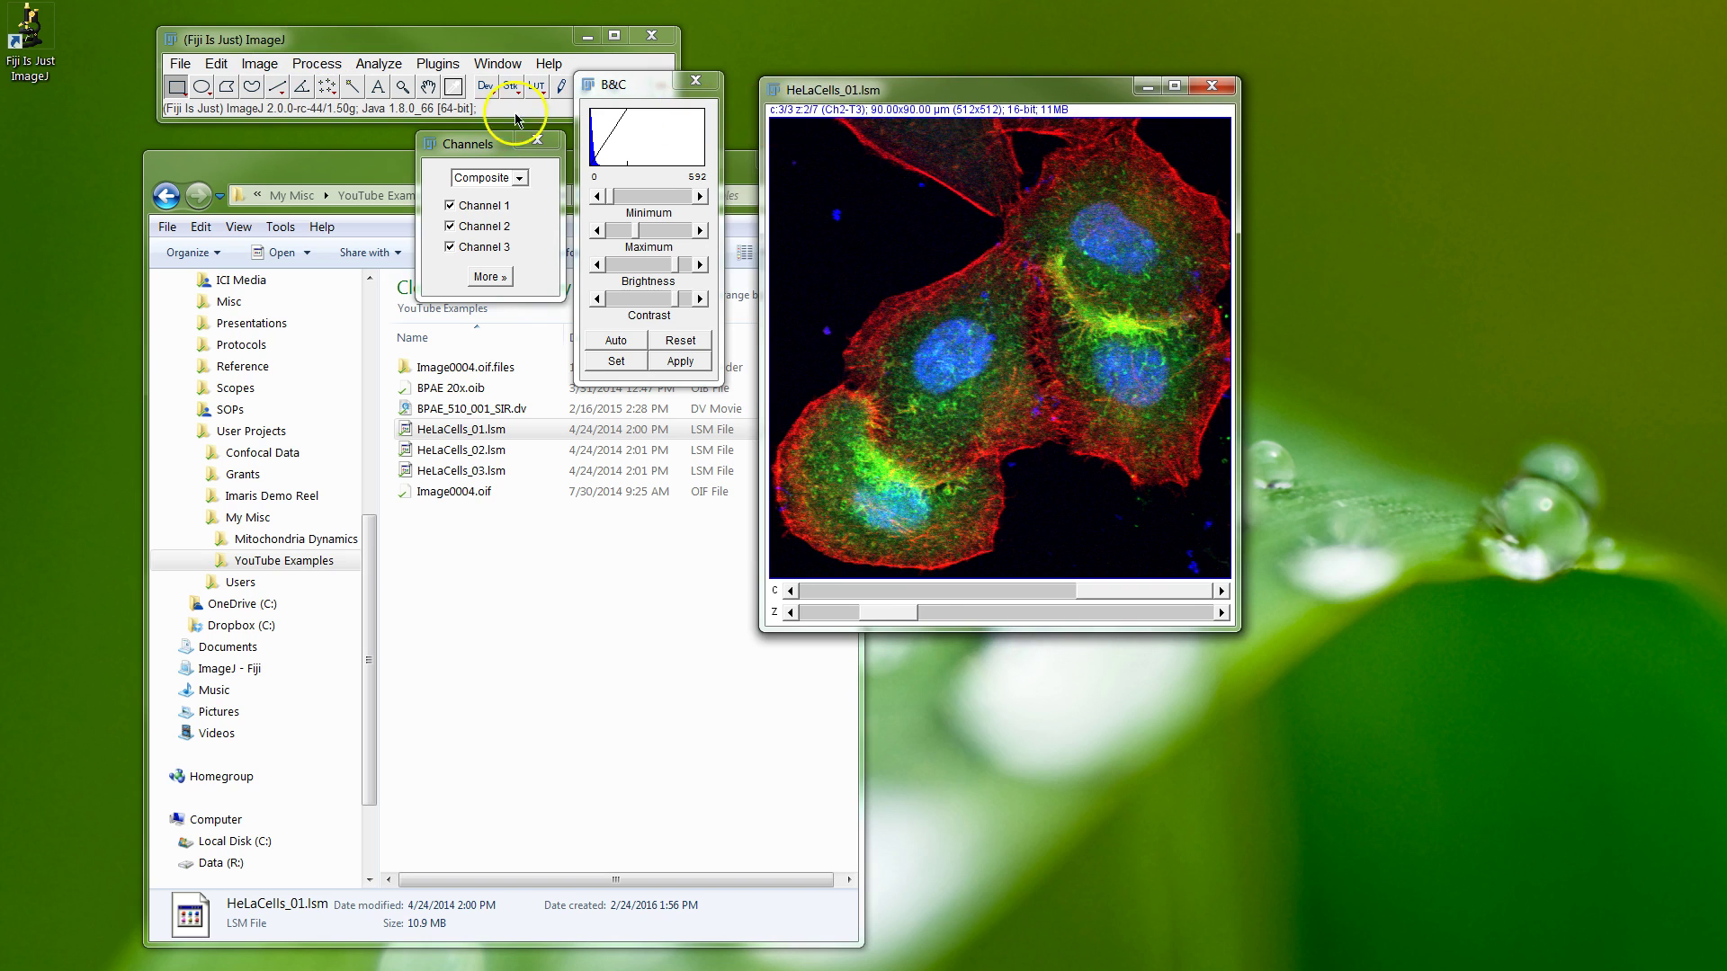
Duplicate the hyperstack as HeLaCells_01-1.lsm, including channels 1-3 and slices 1-7
click(220, 65)
click(263, 67)
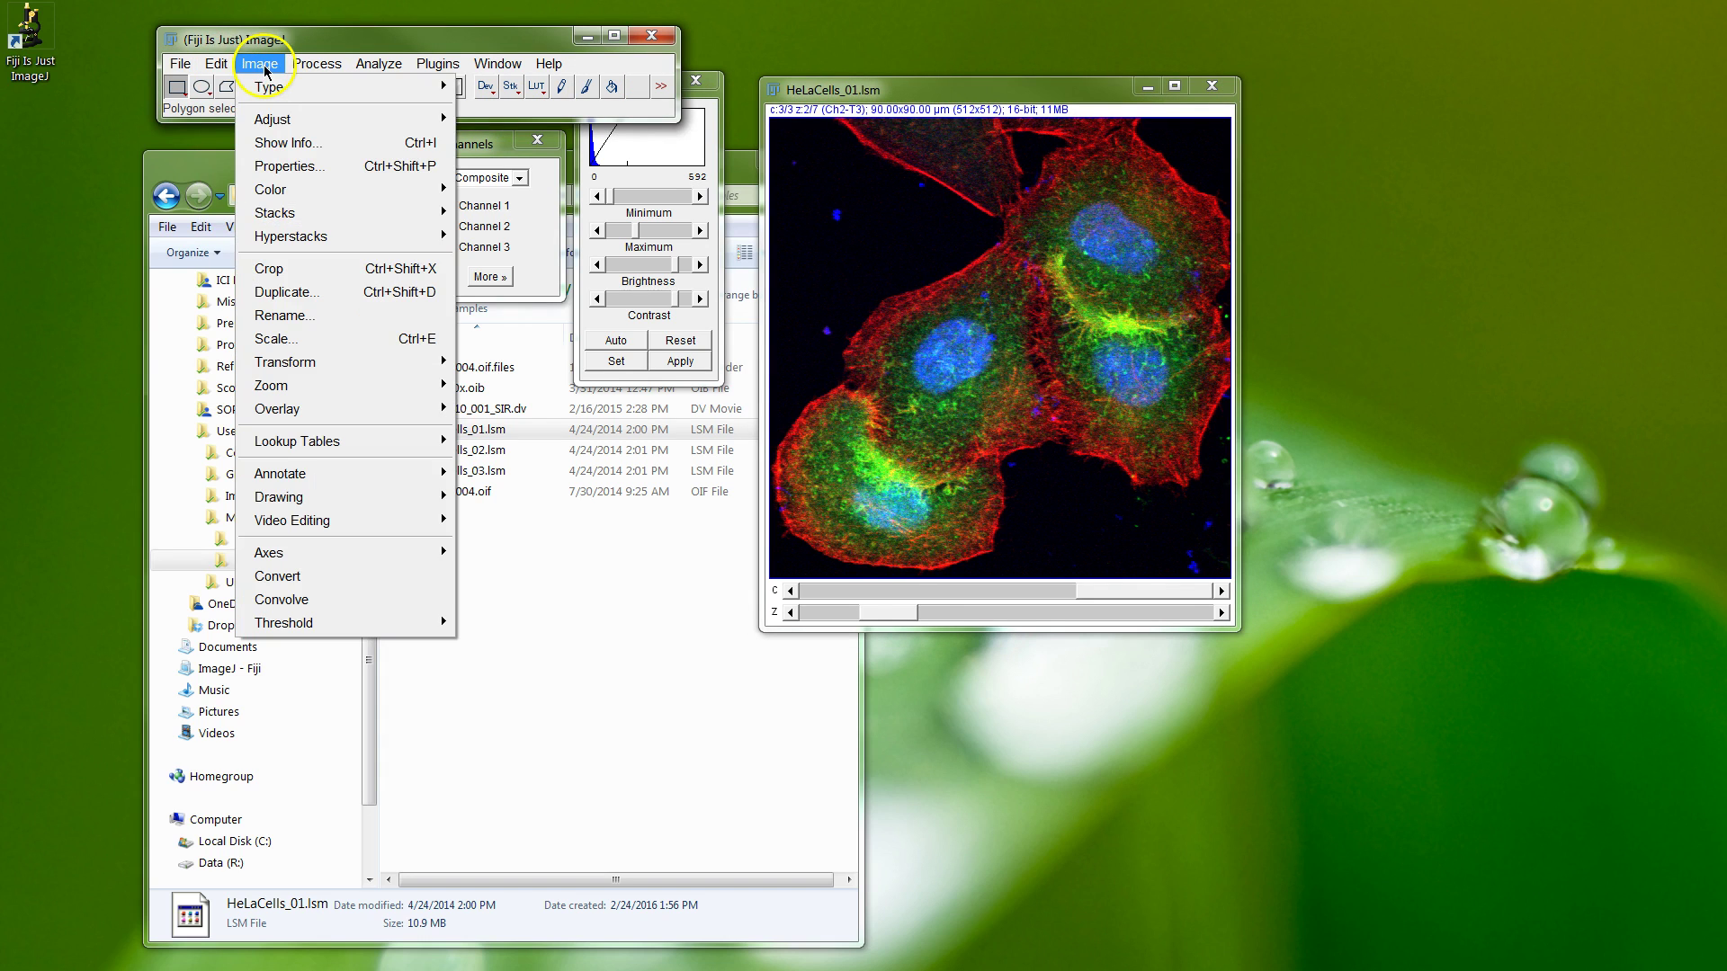
click(364, 293)
drag(871, 221, 584, 407)
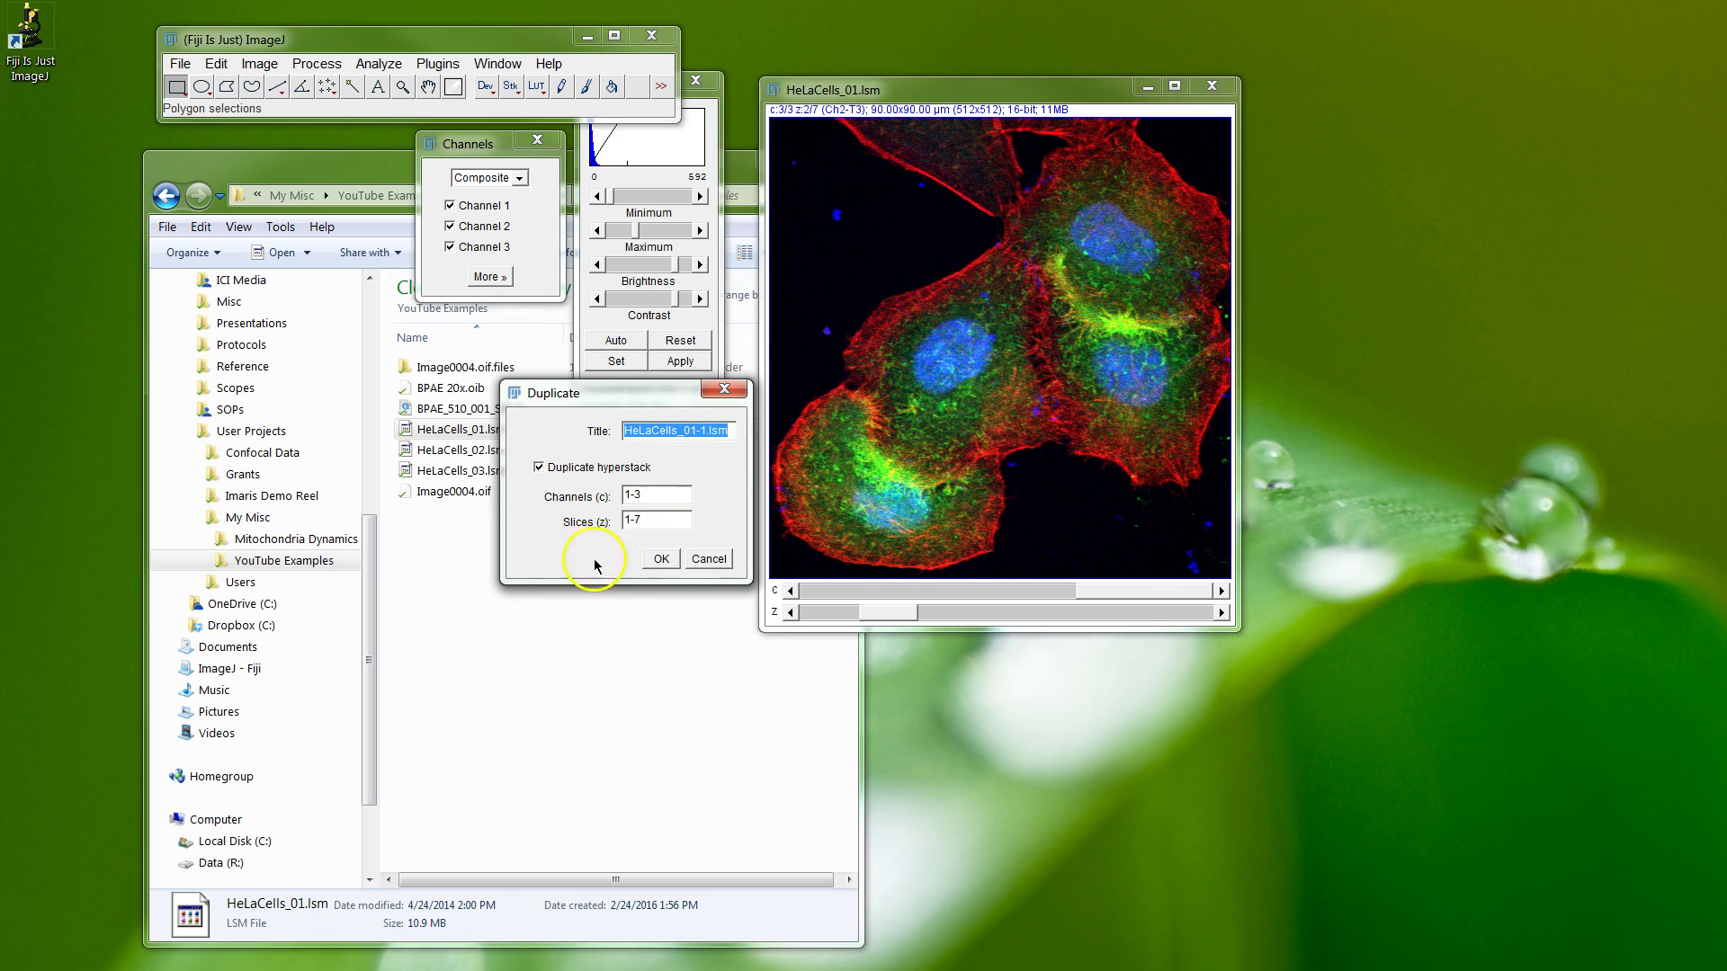
click(652, 495)
key(Tab)
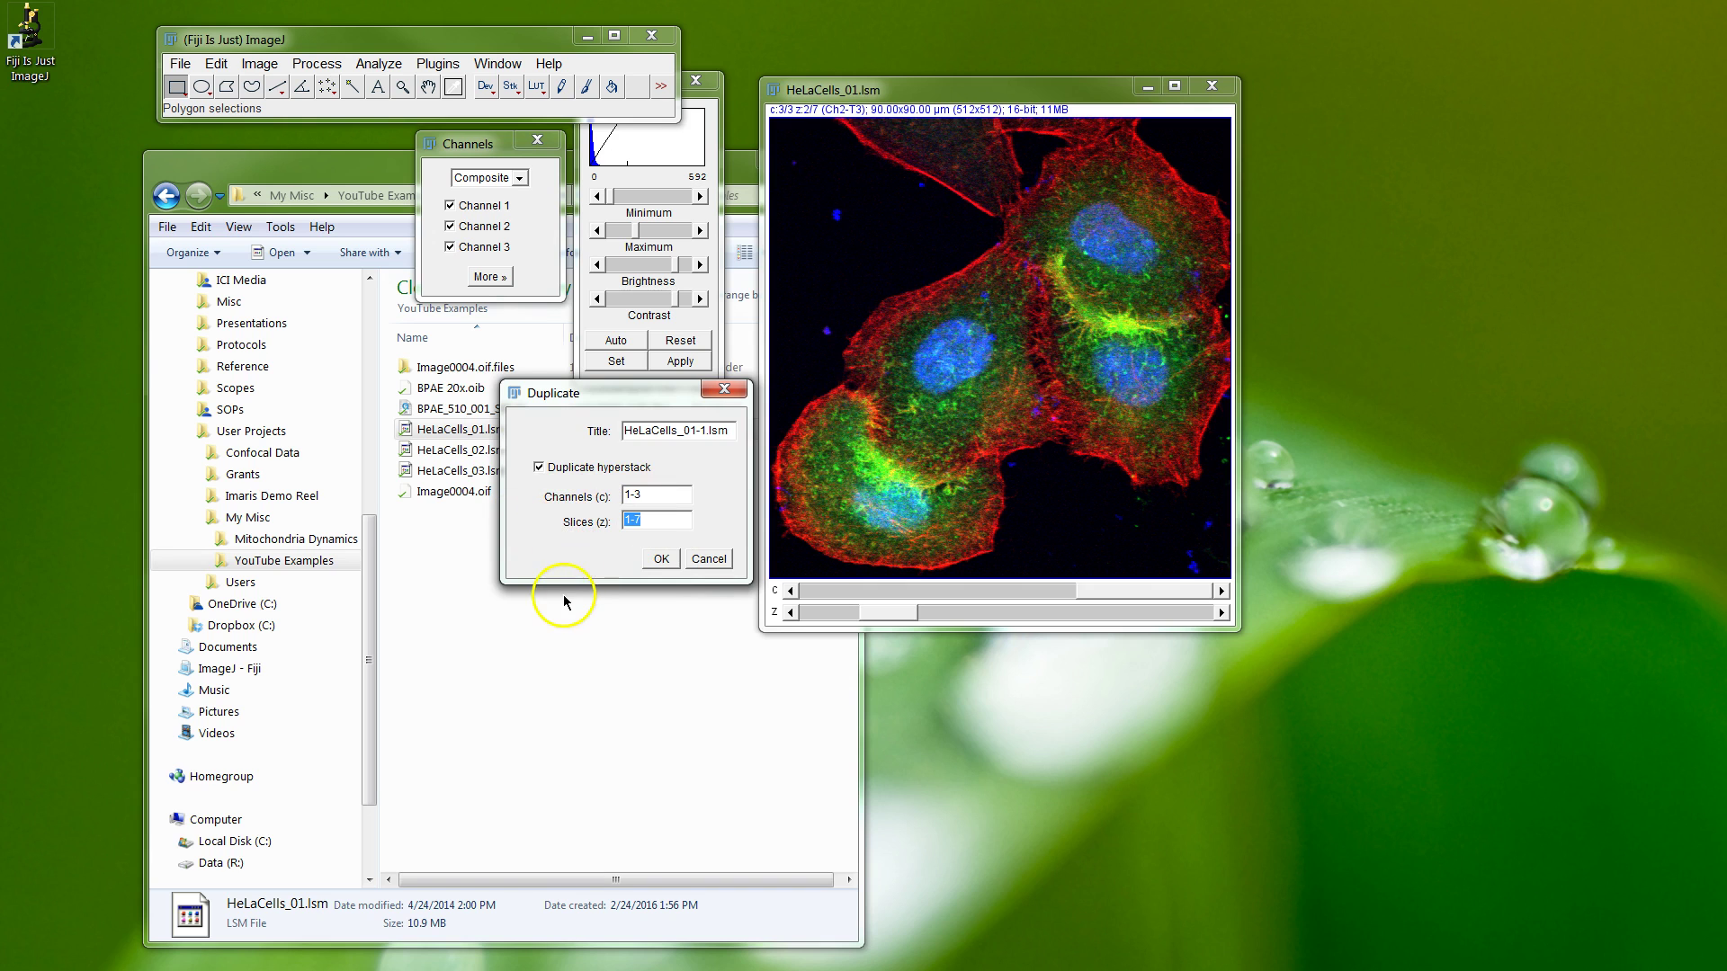
click(661, 558)
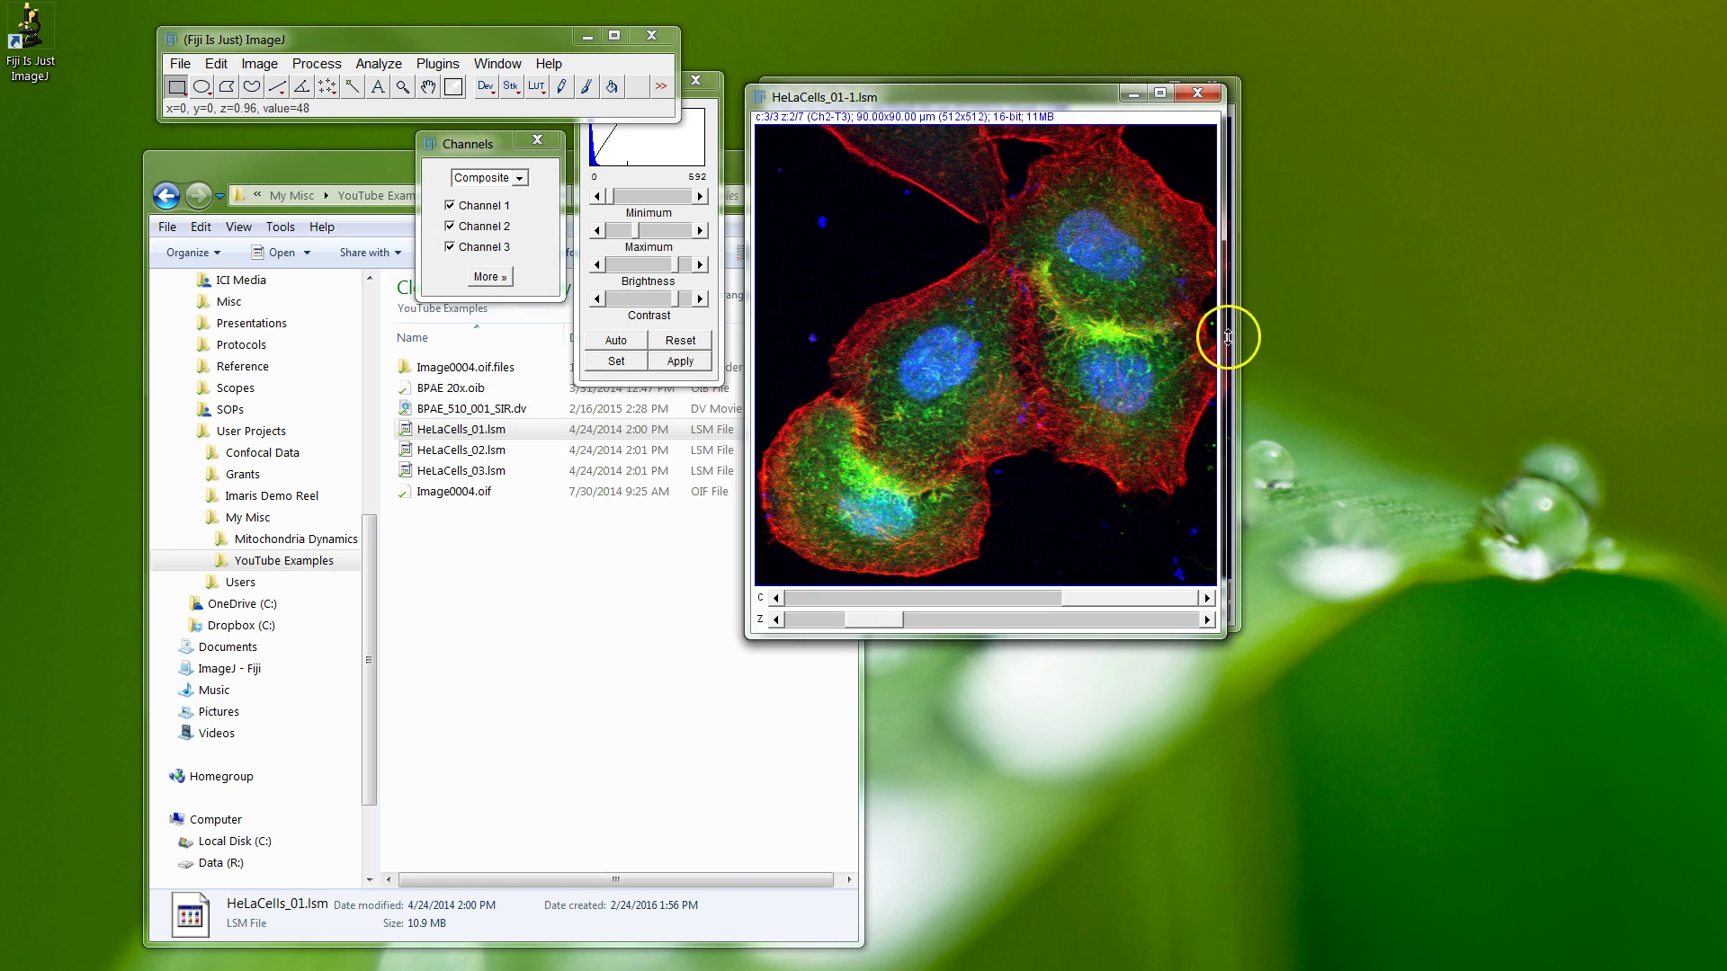
Place the duplicate HeLaCells_01-1.lsm window beside the original image for comparison
drag(1016, 105, 840, 234)
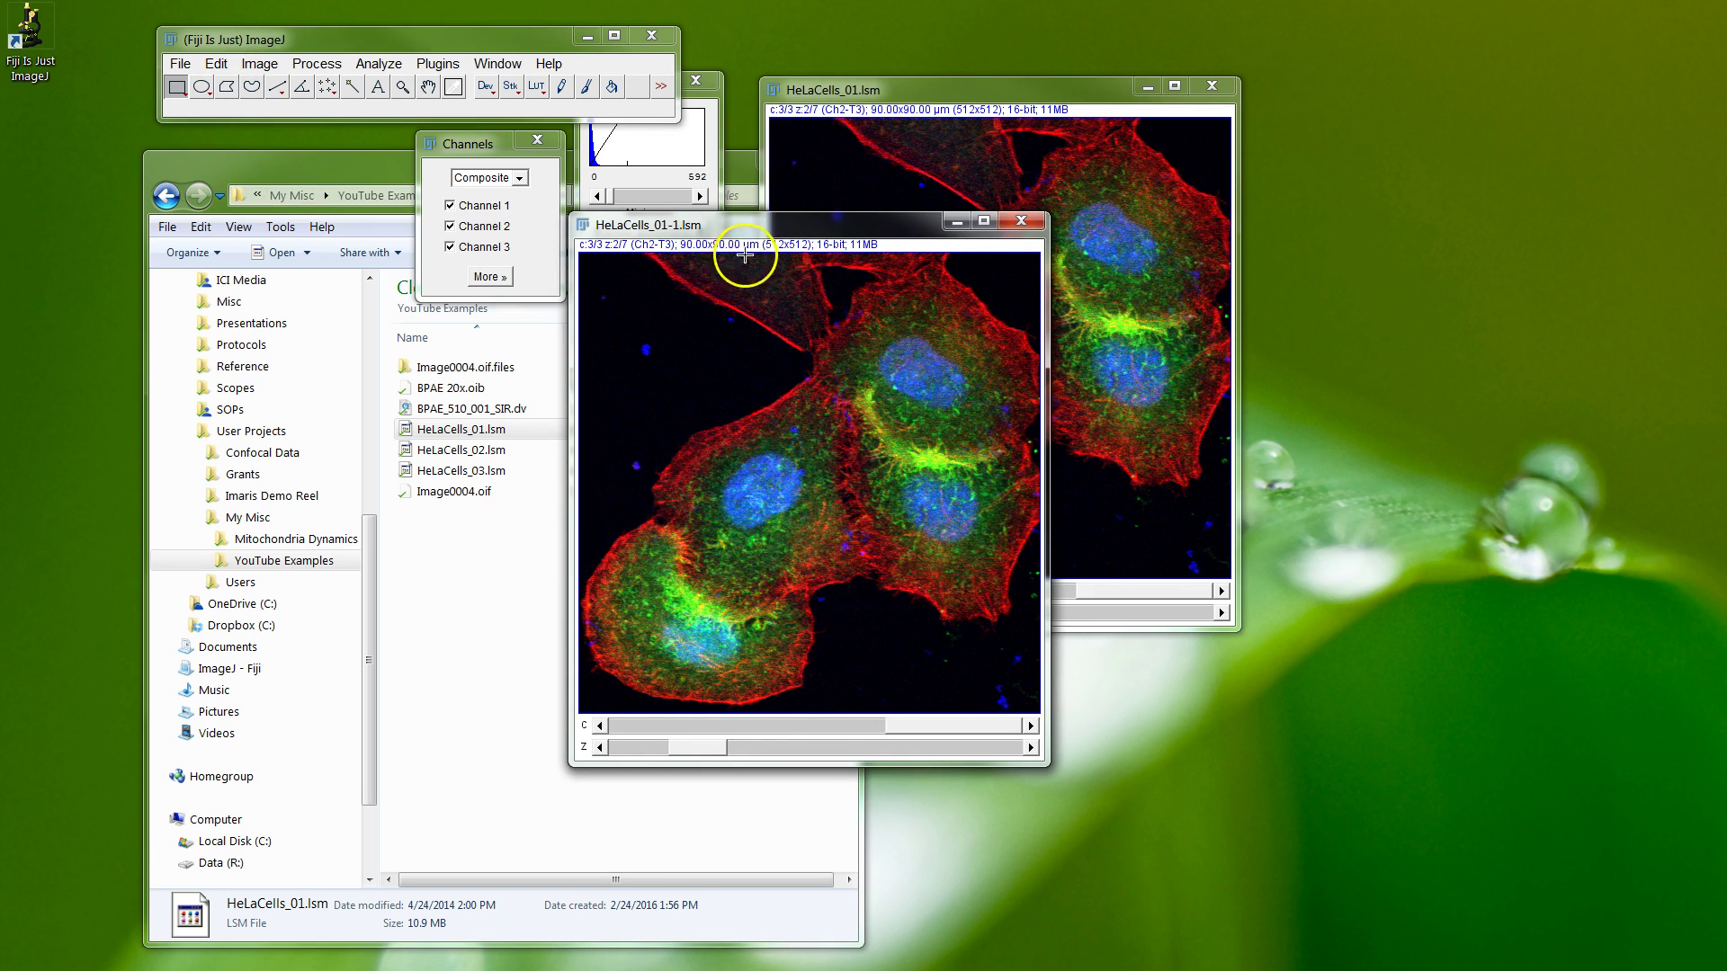
drag(677, 214, 453, 166)
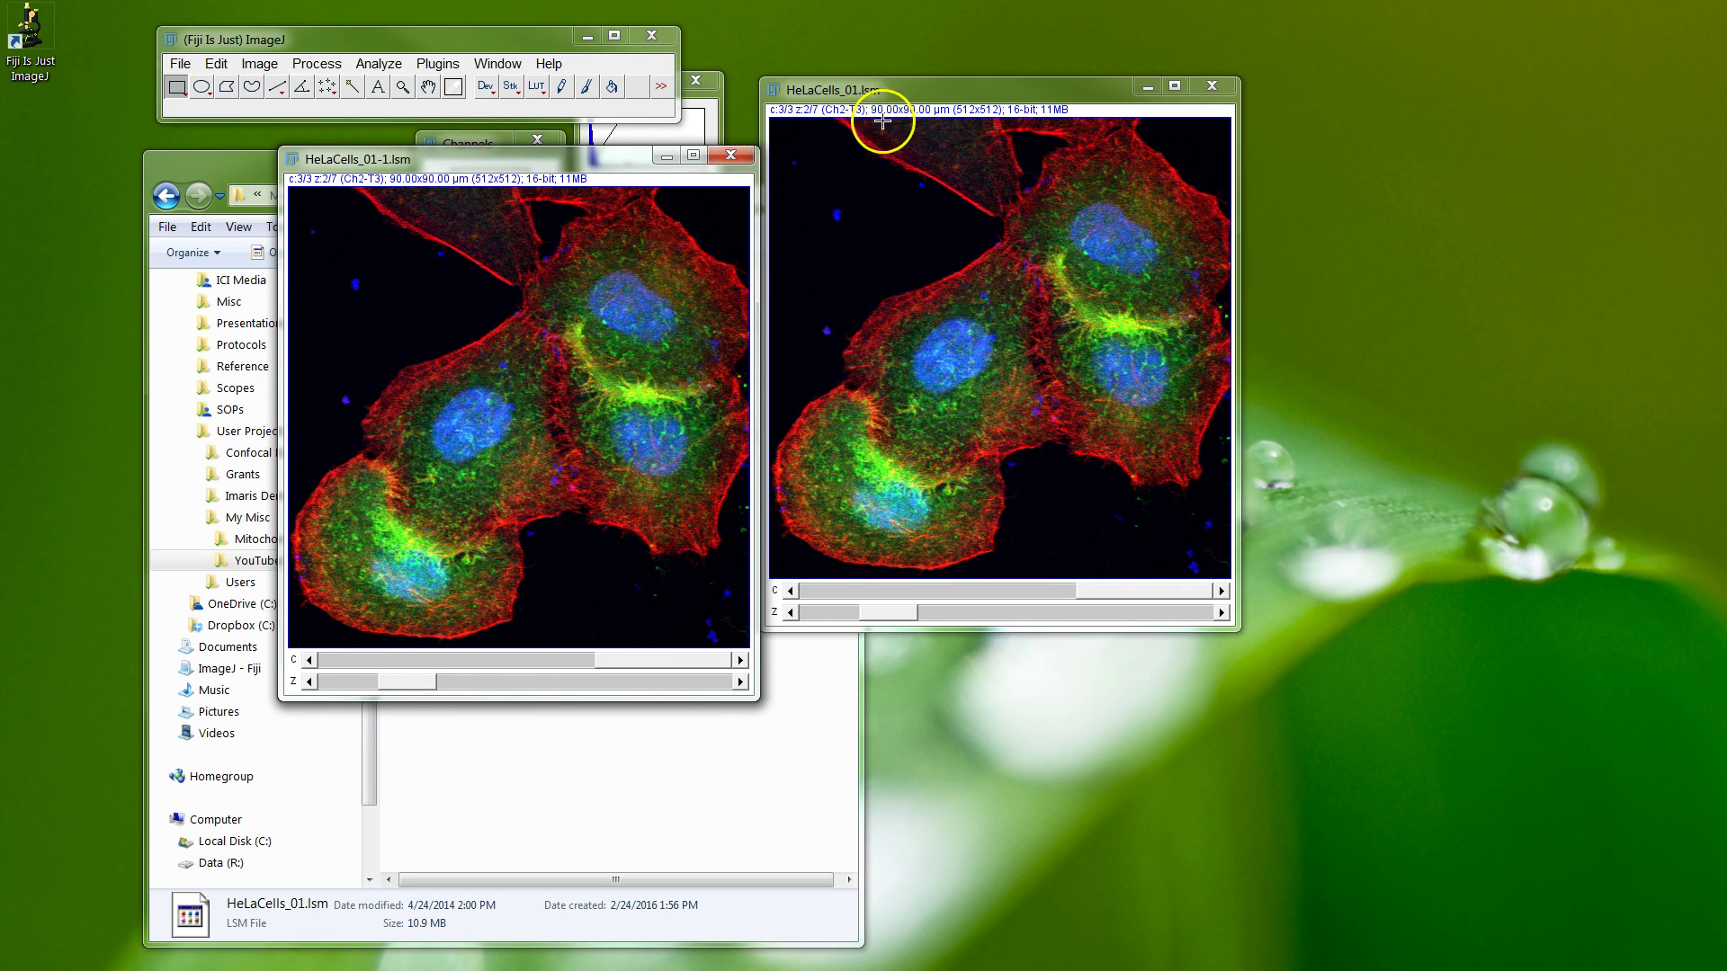
click(953, 110)
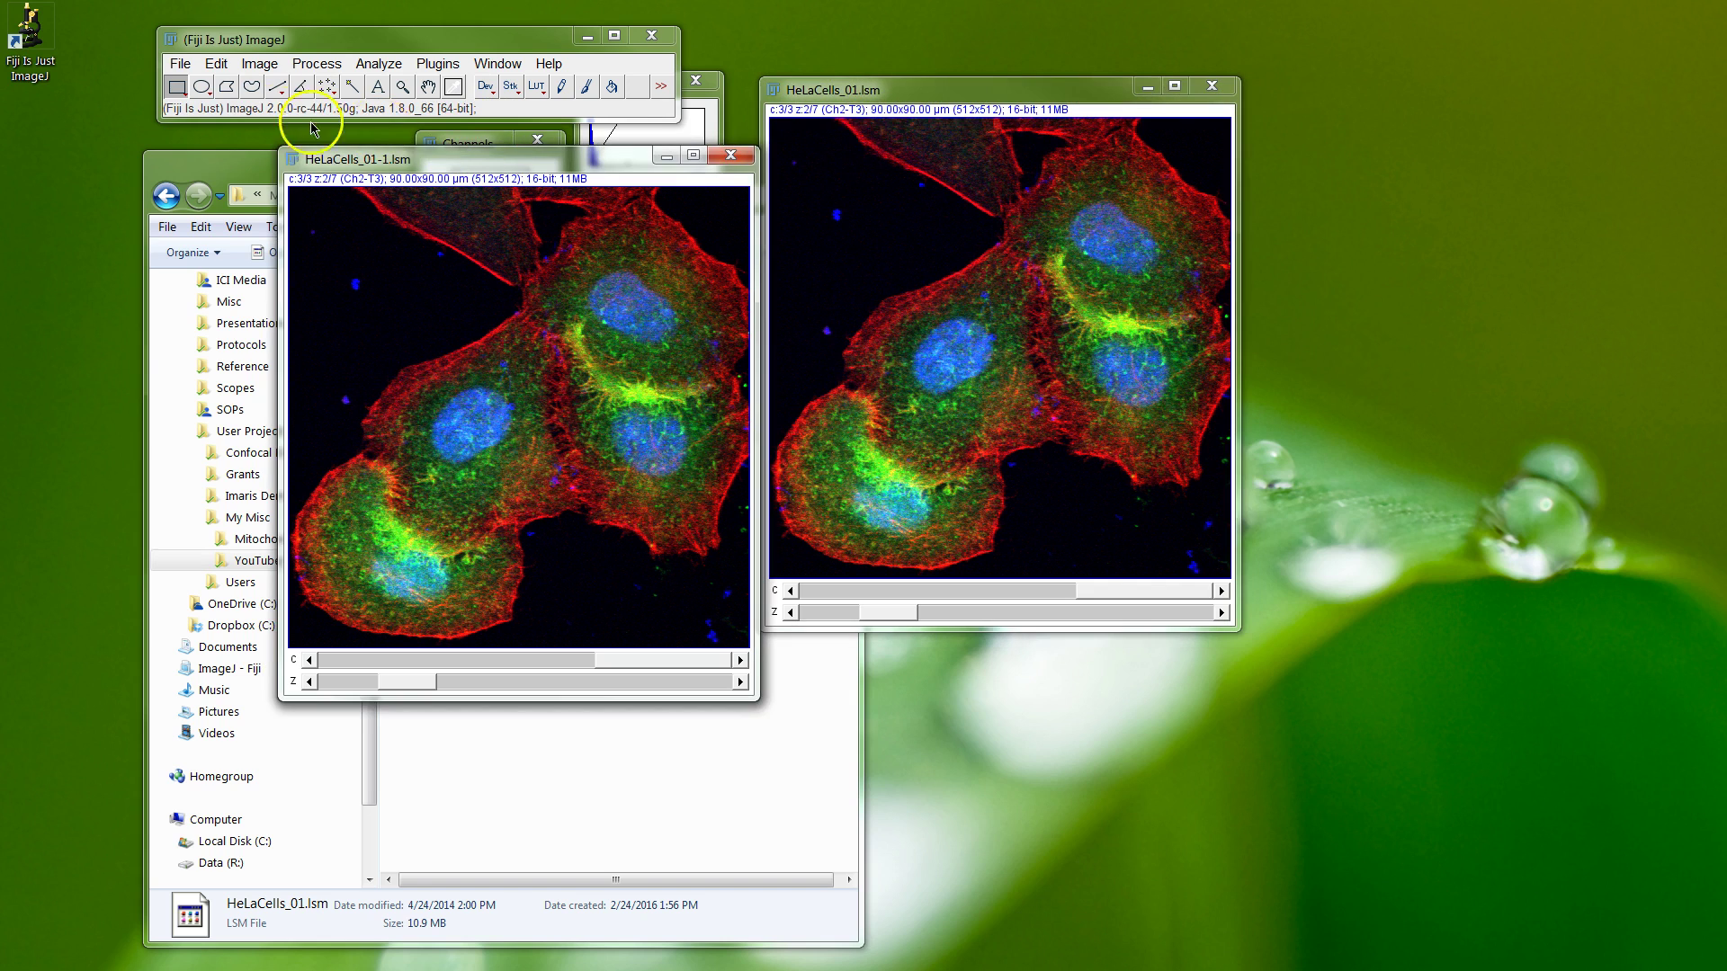
Save the duplicated stack as a TIFF named HeLaCells_01 data.tif in the YouTube Examples folder
click(179, 63)
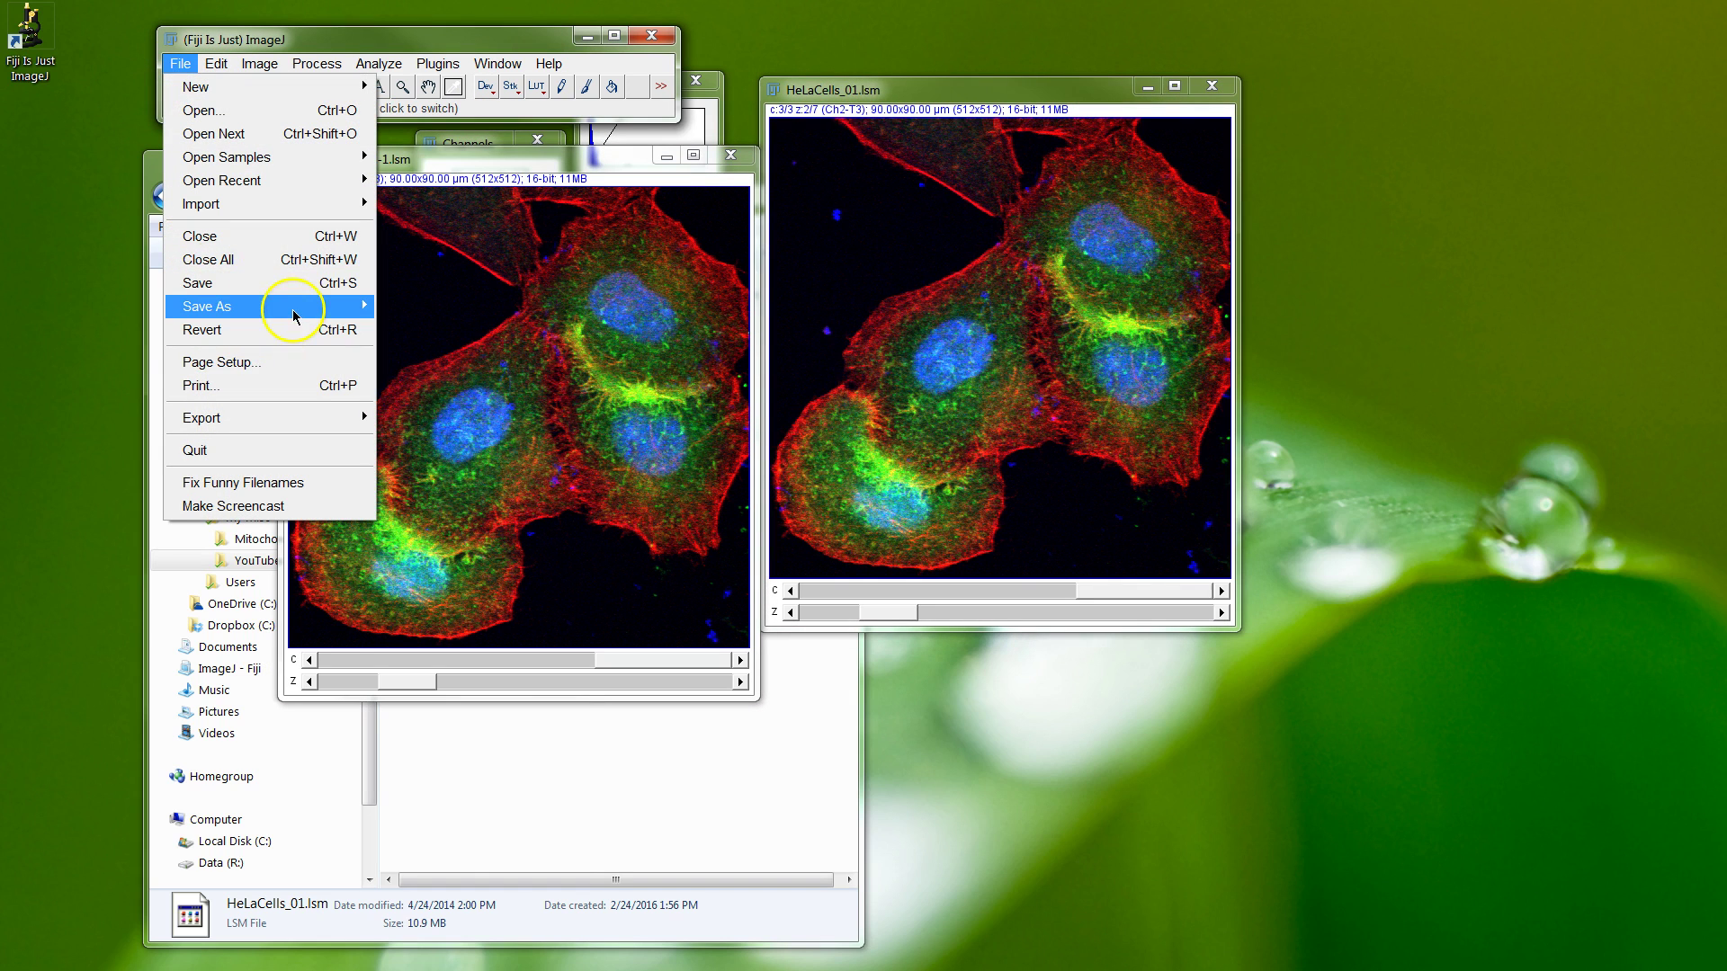
mouse_move(270, 306)
click(449, 125)
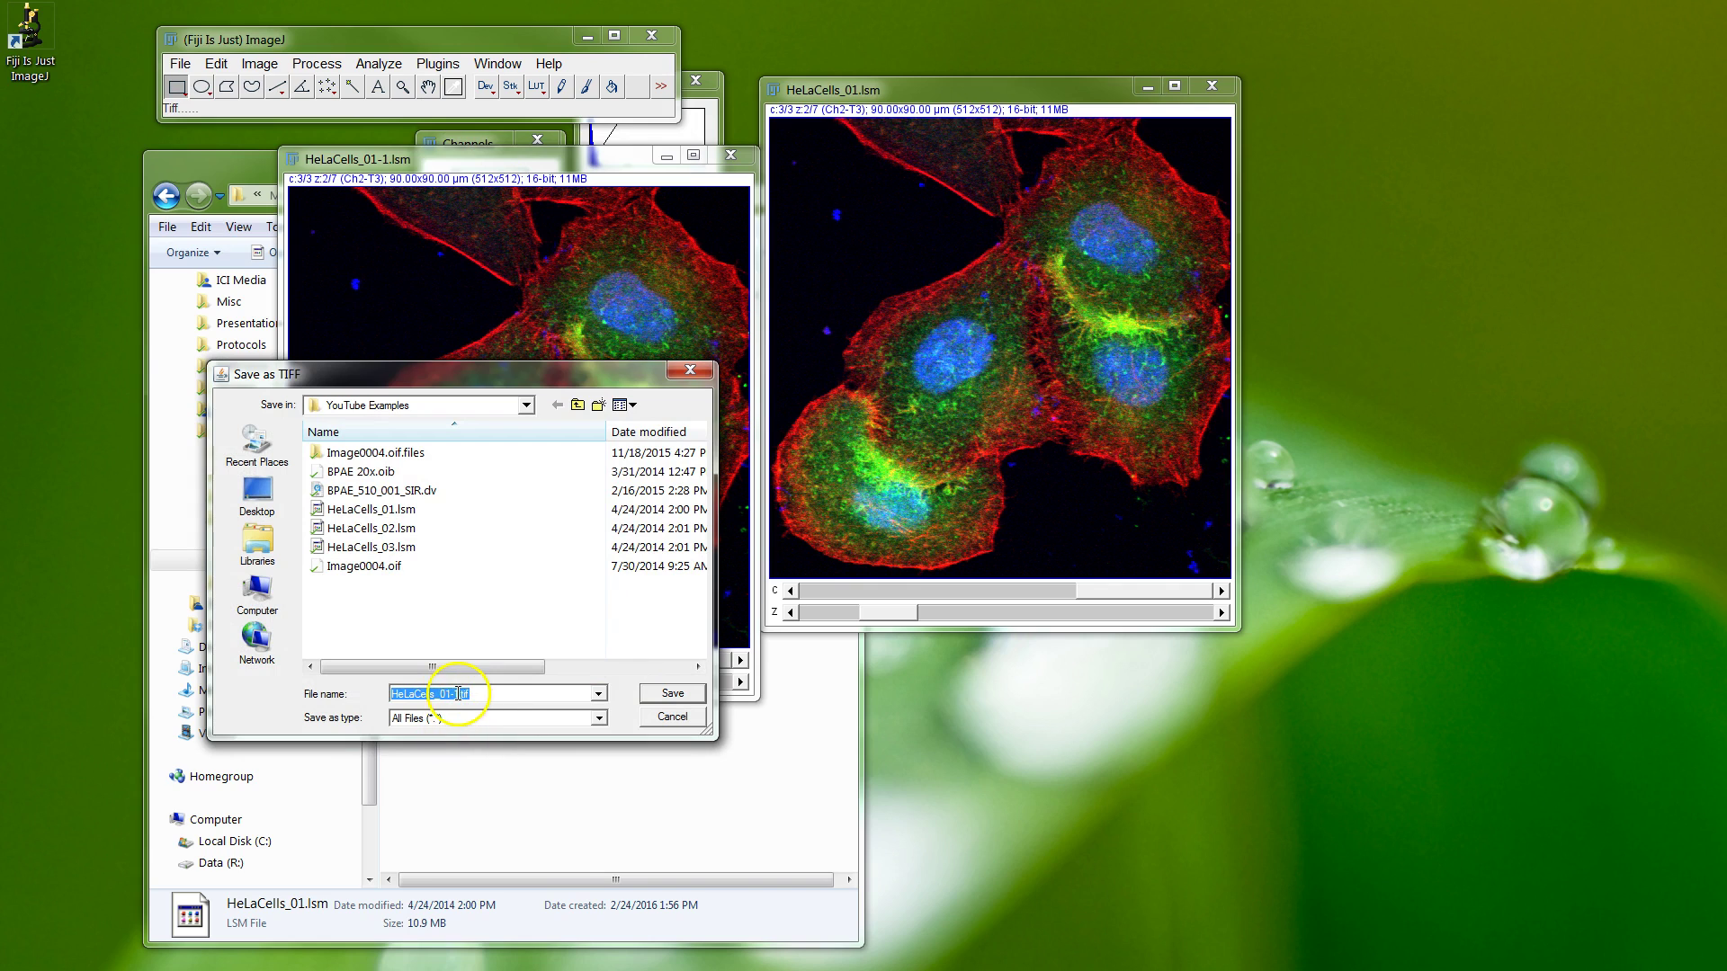
key(BackSpace)
key(Delete)
text(data)
key(Return)
From the YouTube Examples folder, open HeLaCells_01 data.tif with Windows Photo Viewer
click(548, 788)
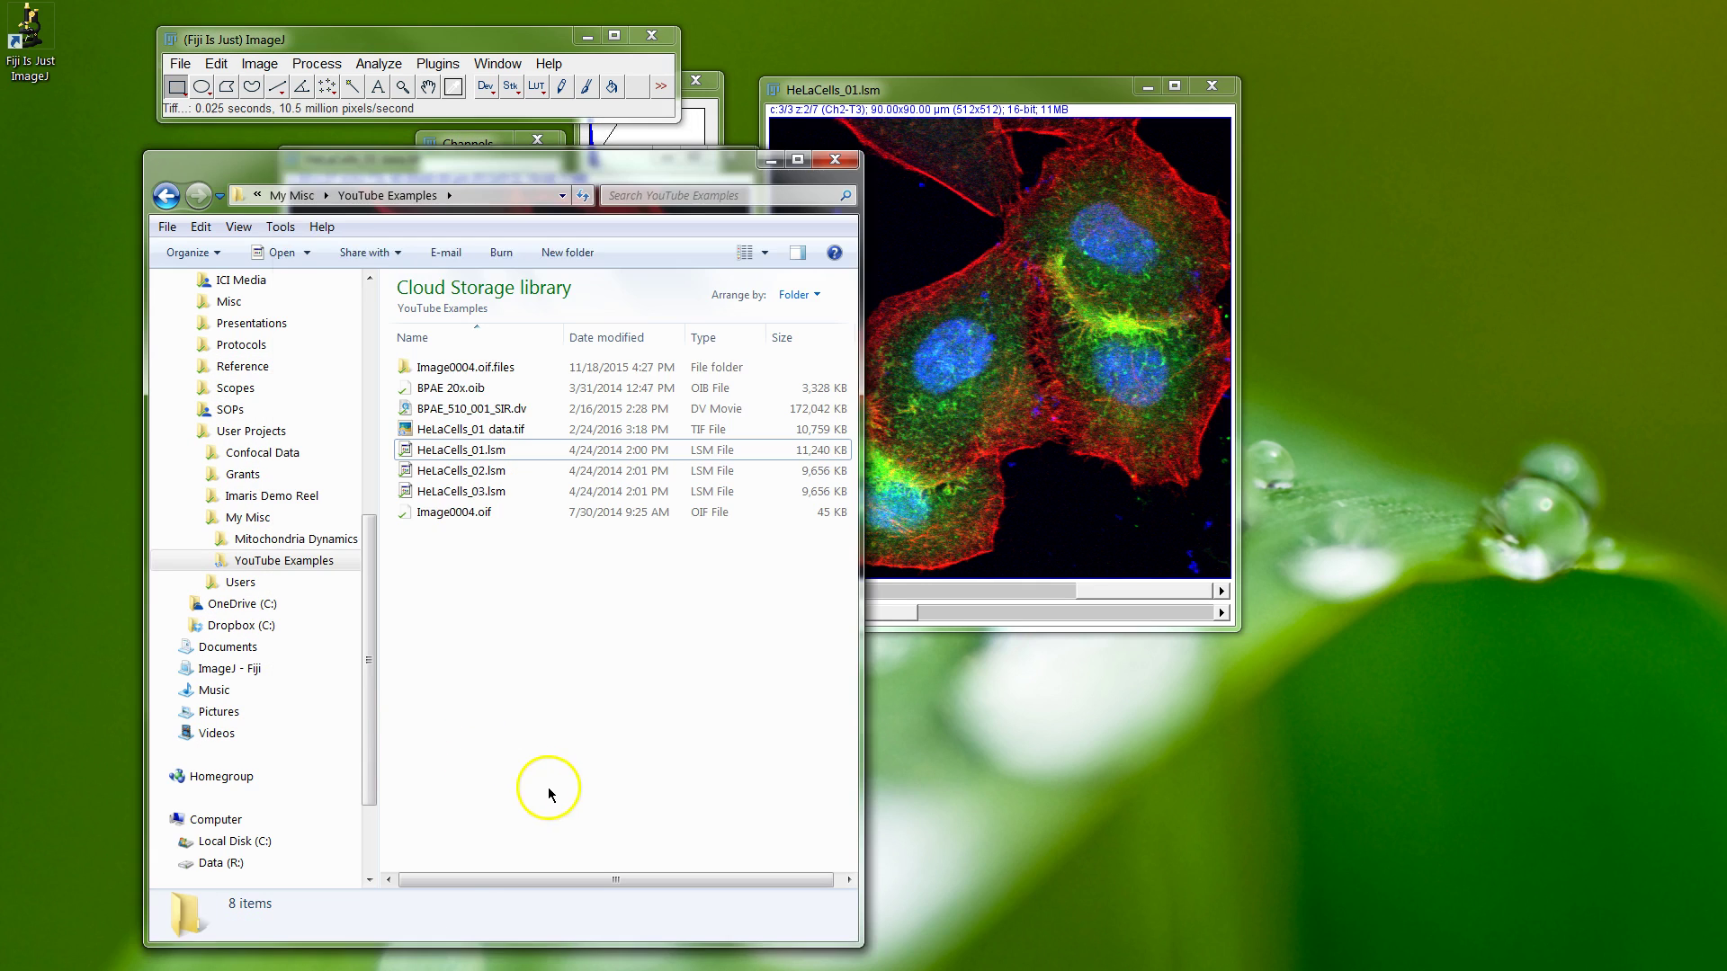
right_click(467, 432)
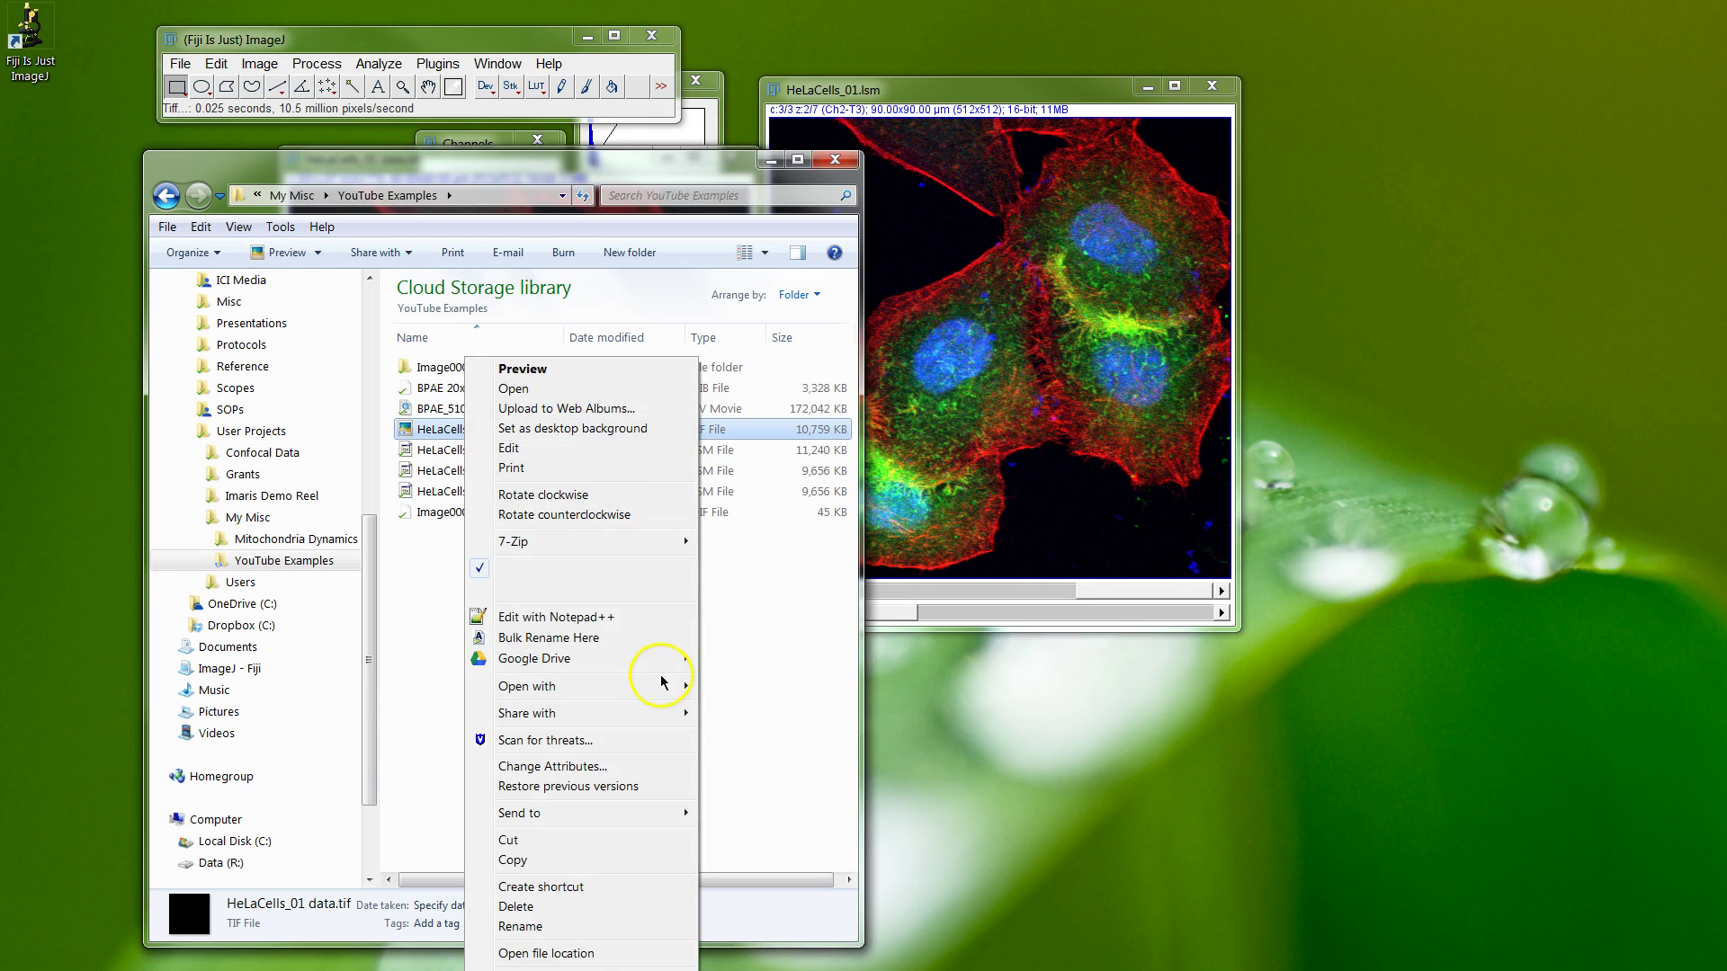
mouse_move(646, 691)
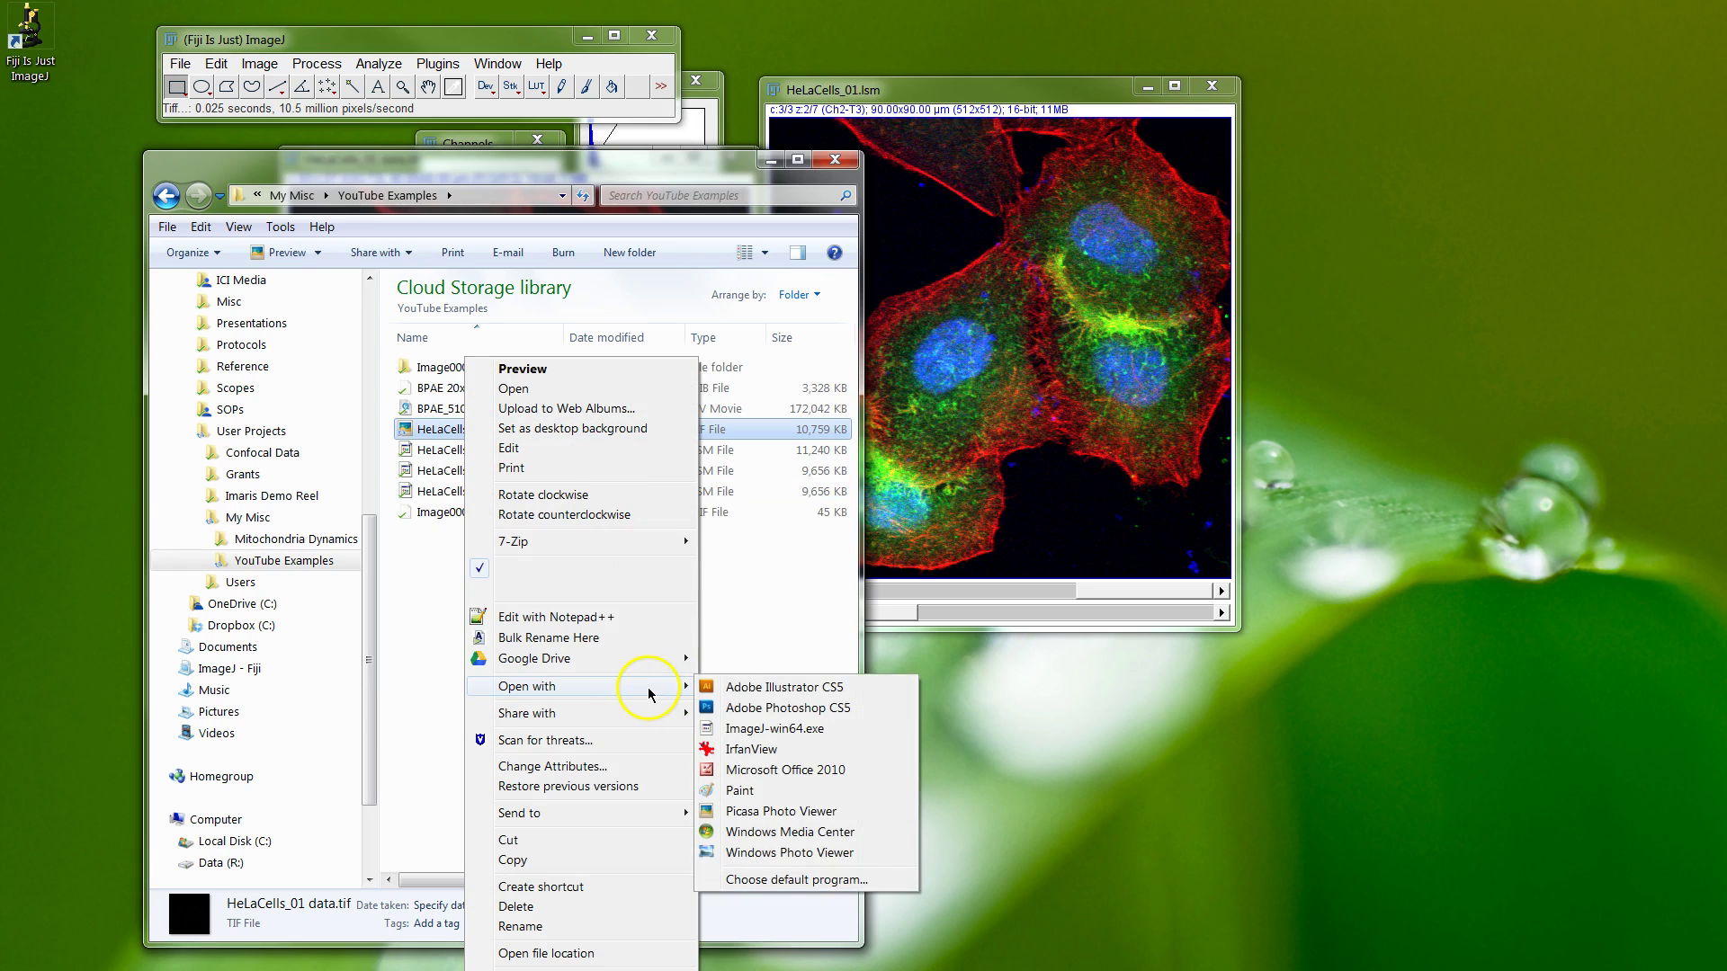
click(808, 853)
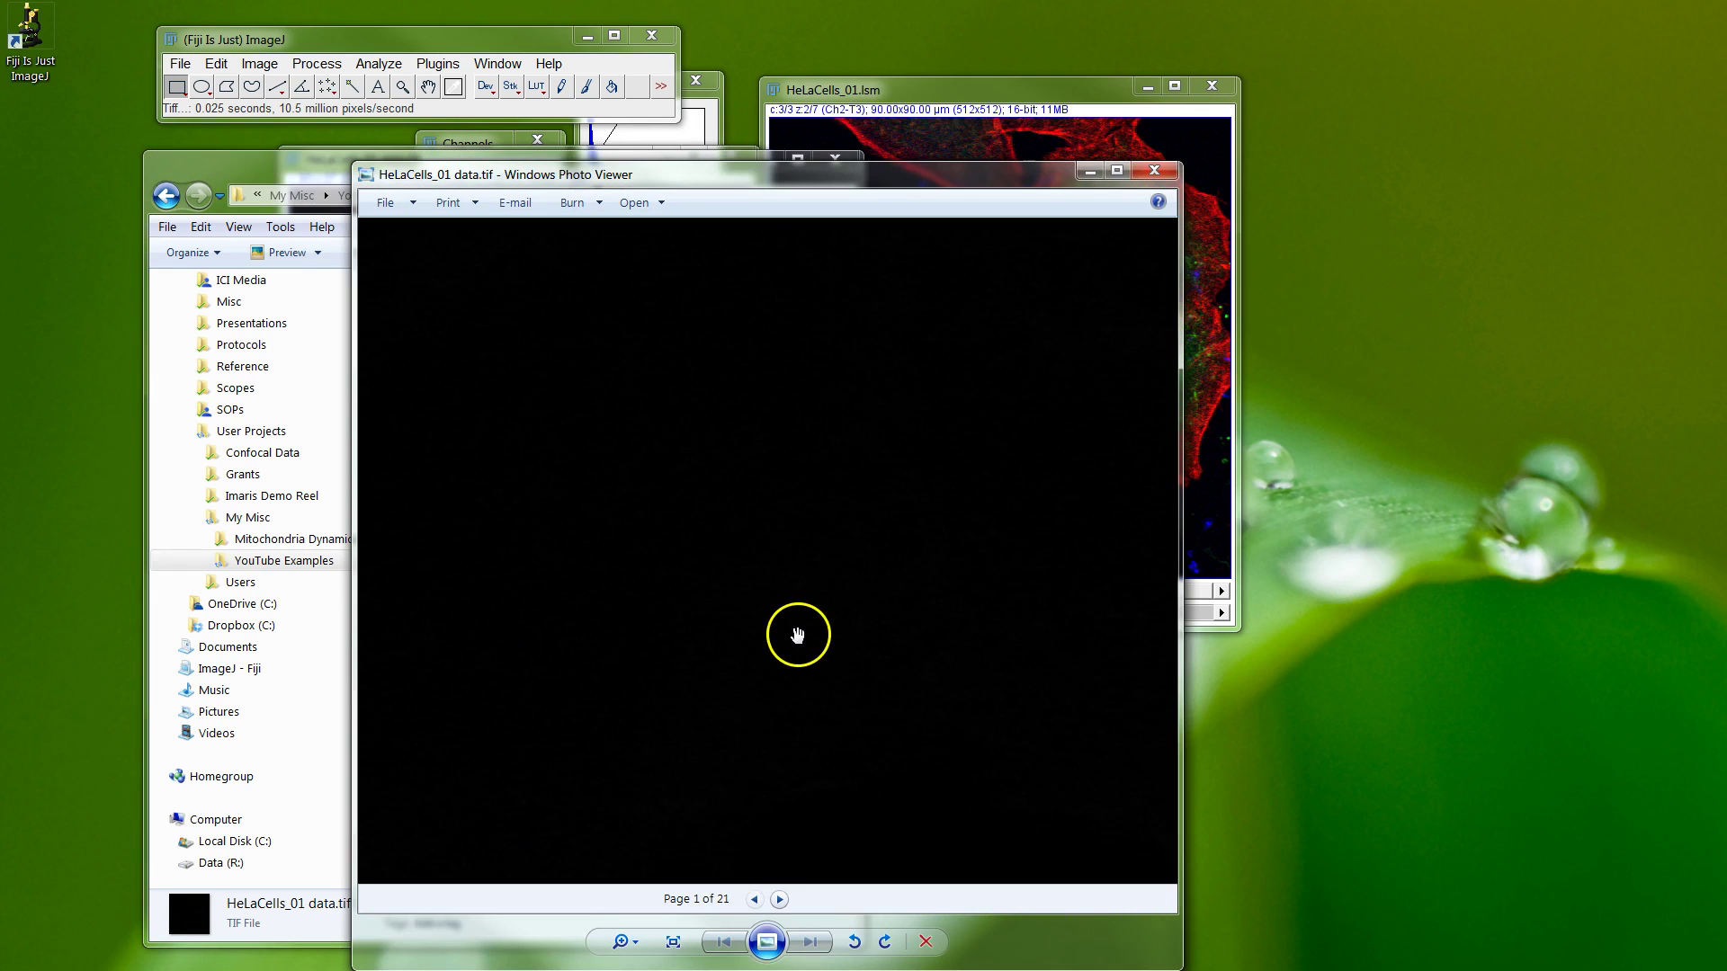
Page forward and back through HeLaCells_01 data.tif to examine how its individual channel and slice pages display
click(779, 900)
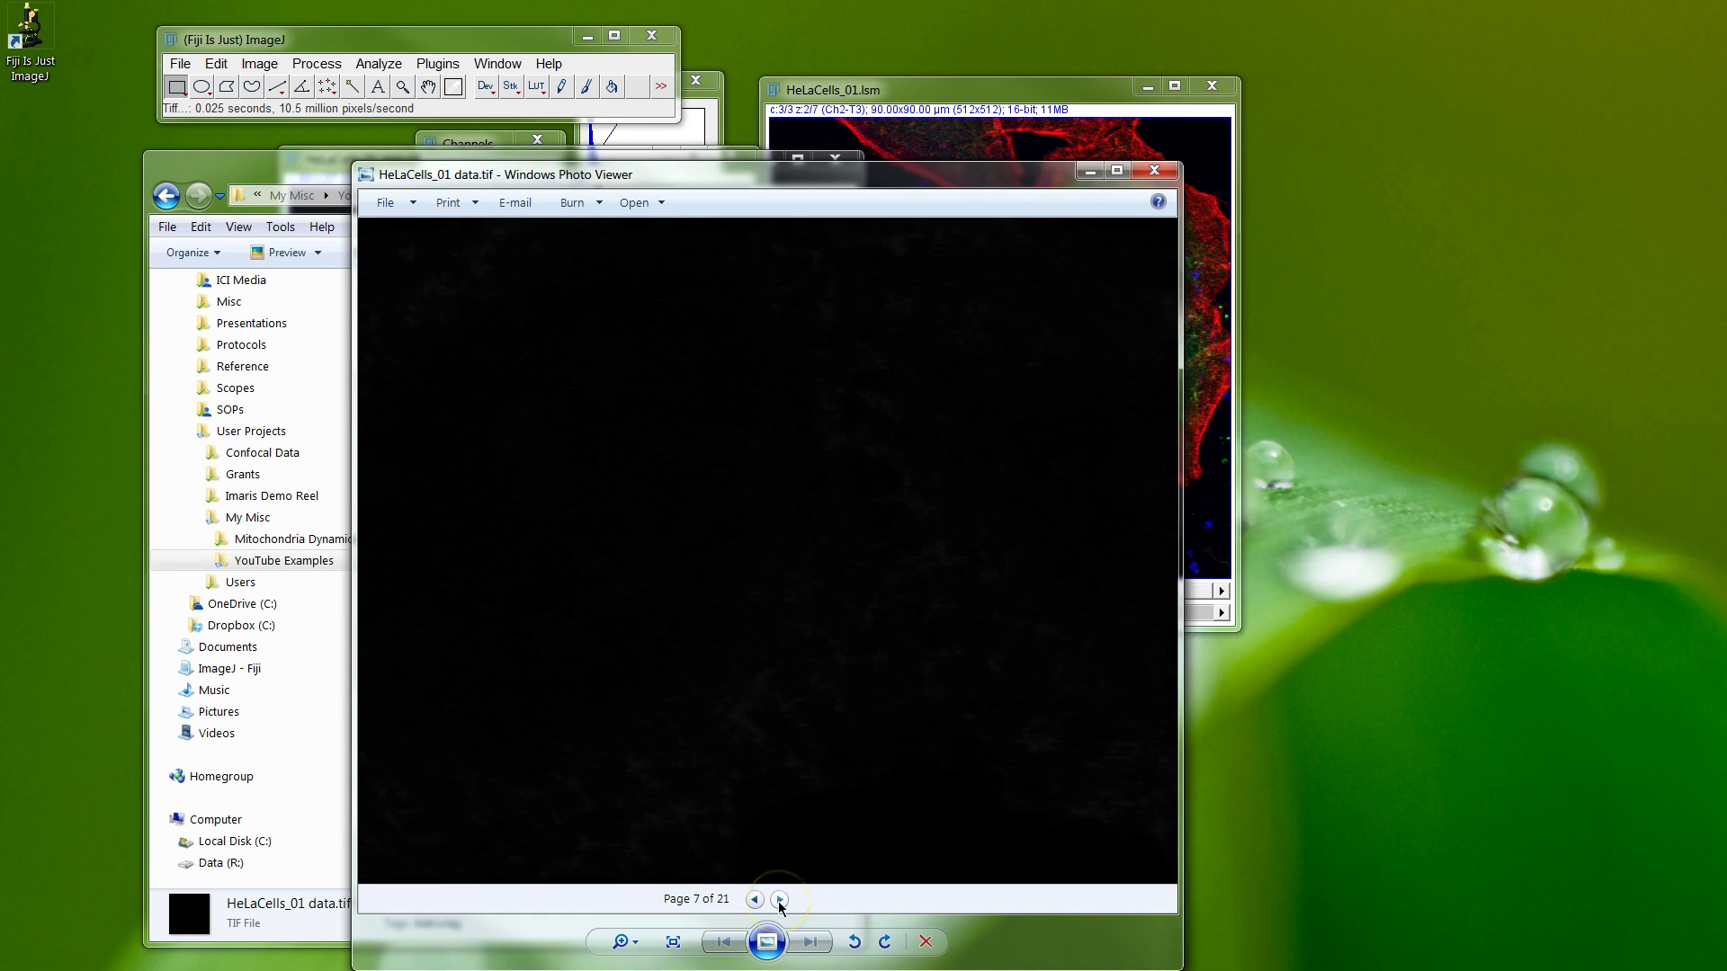
click(781, 900)
click(781, 900)
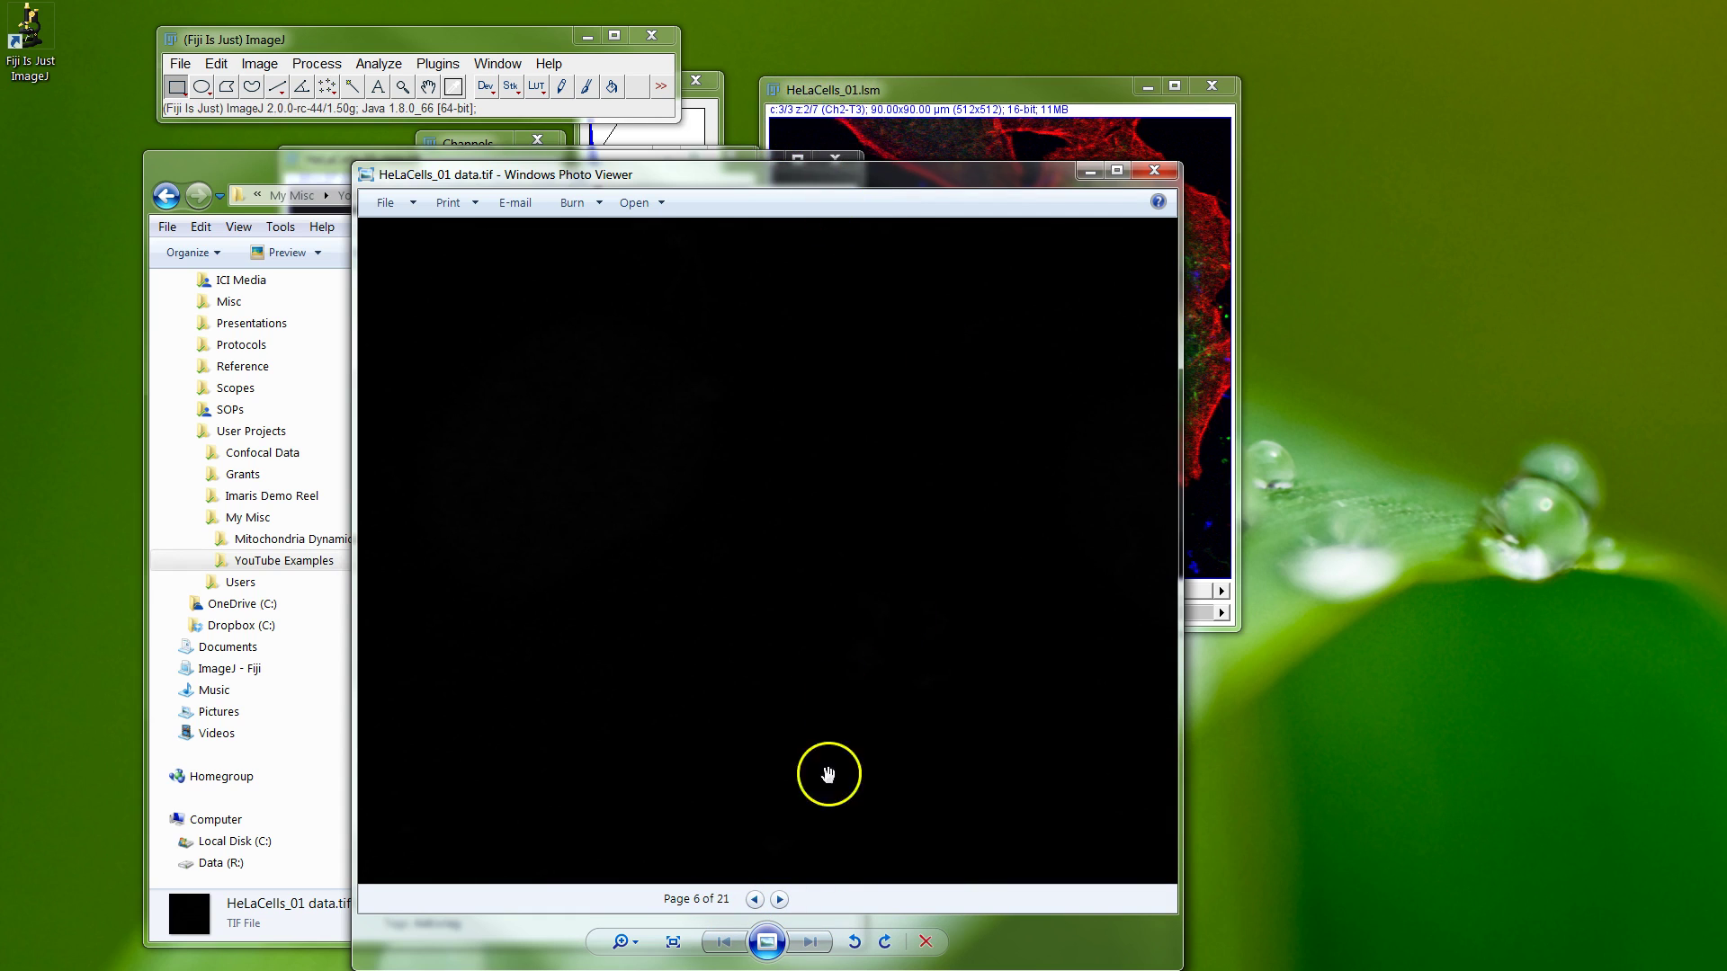
click(779, 899)
click(779, 899)
click(782, 899)
click(781, 900)
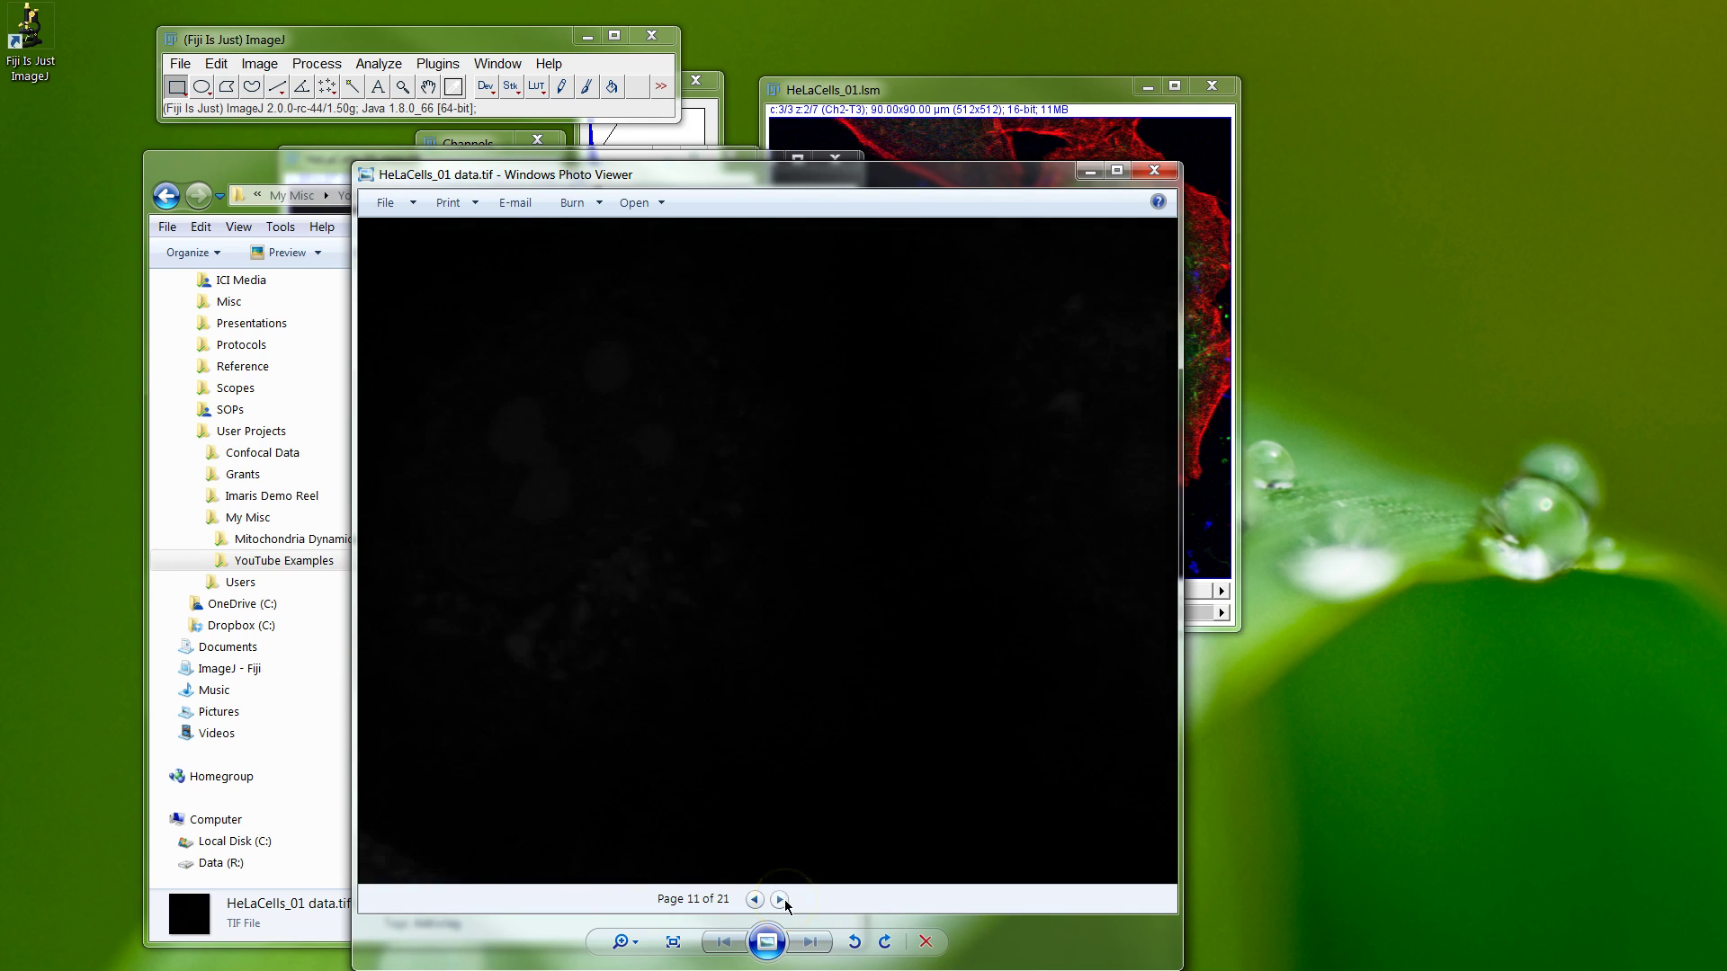
click(753, 900)
click(756, 899)
click(669, 567)
click(821, 482)
Bring the original HeLaCells_01.lsm forward and browse it to channel 2, slice 3
click(903, 95)
click(868, 557)
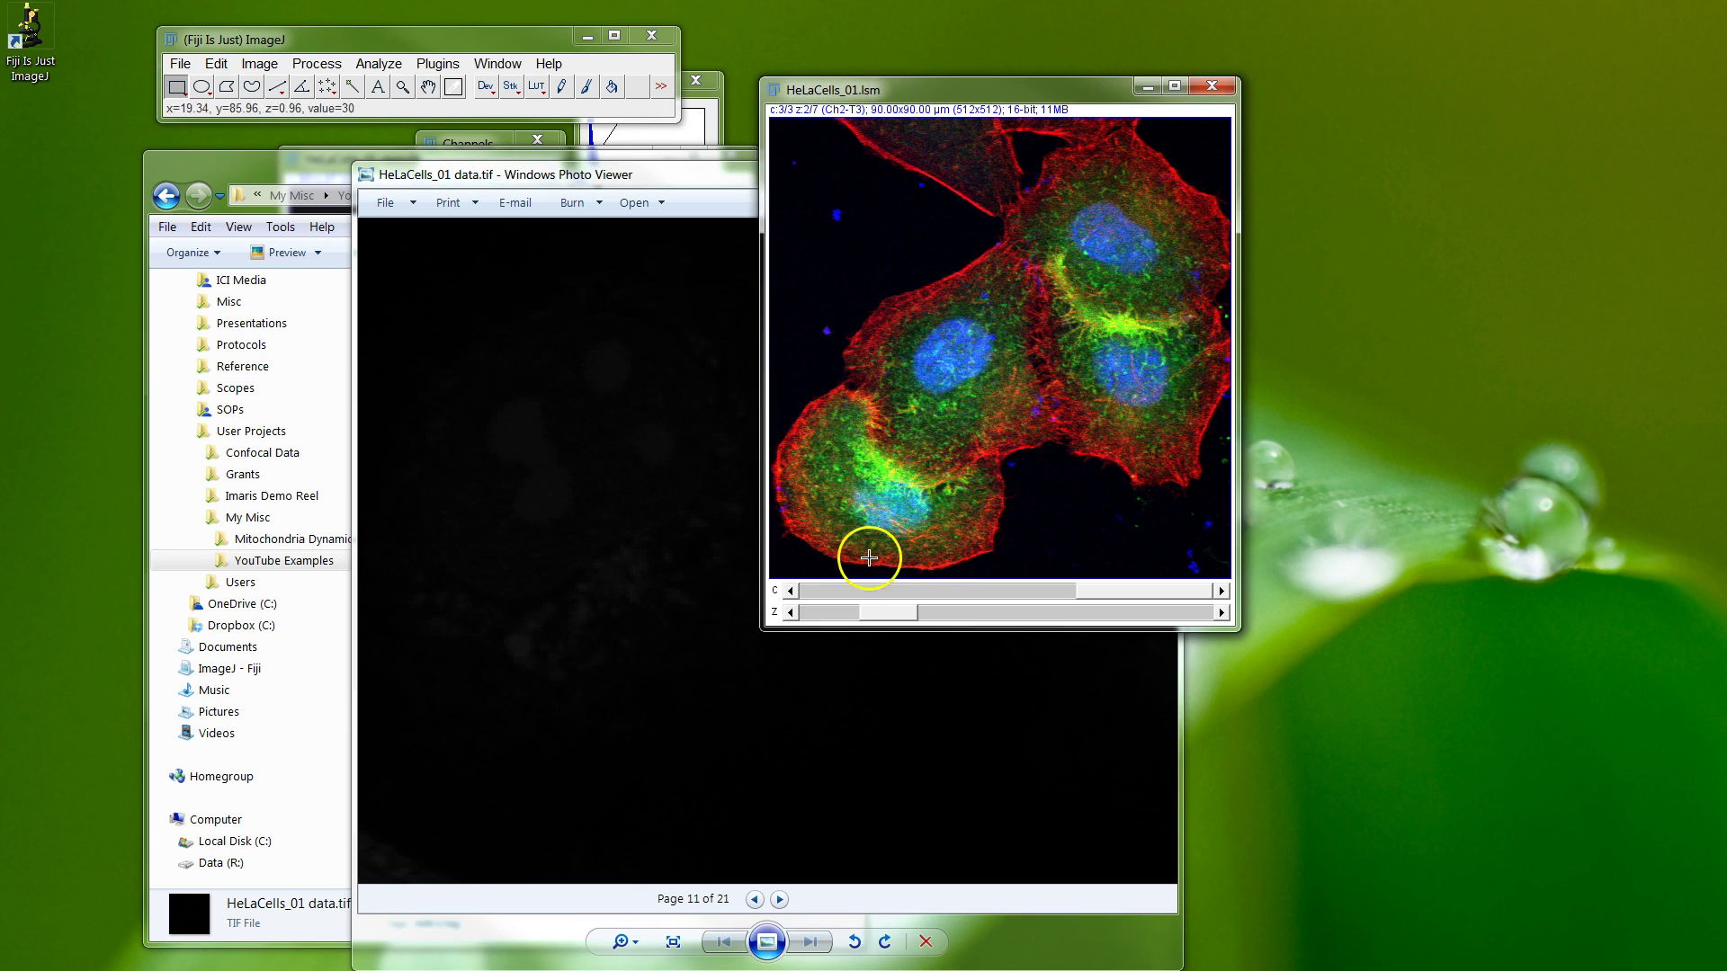
drag(1154, 590, 1013, 592)
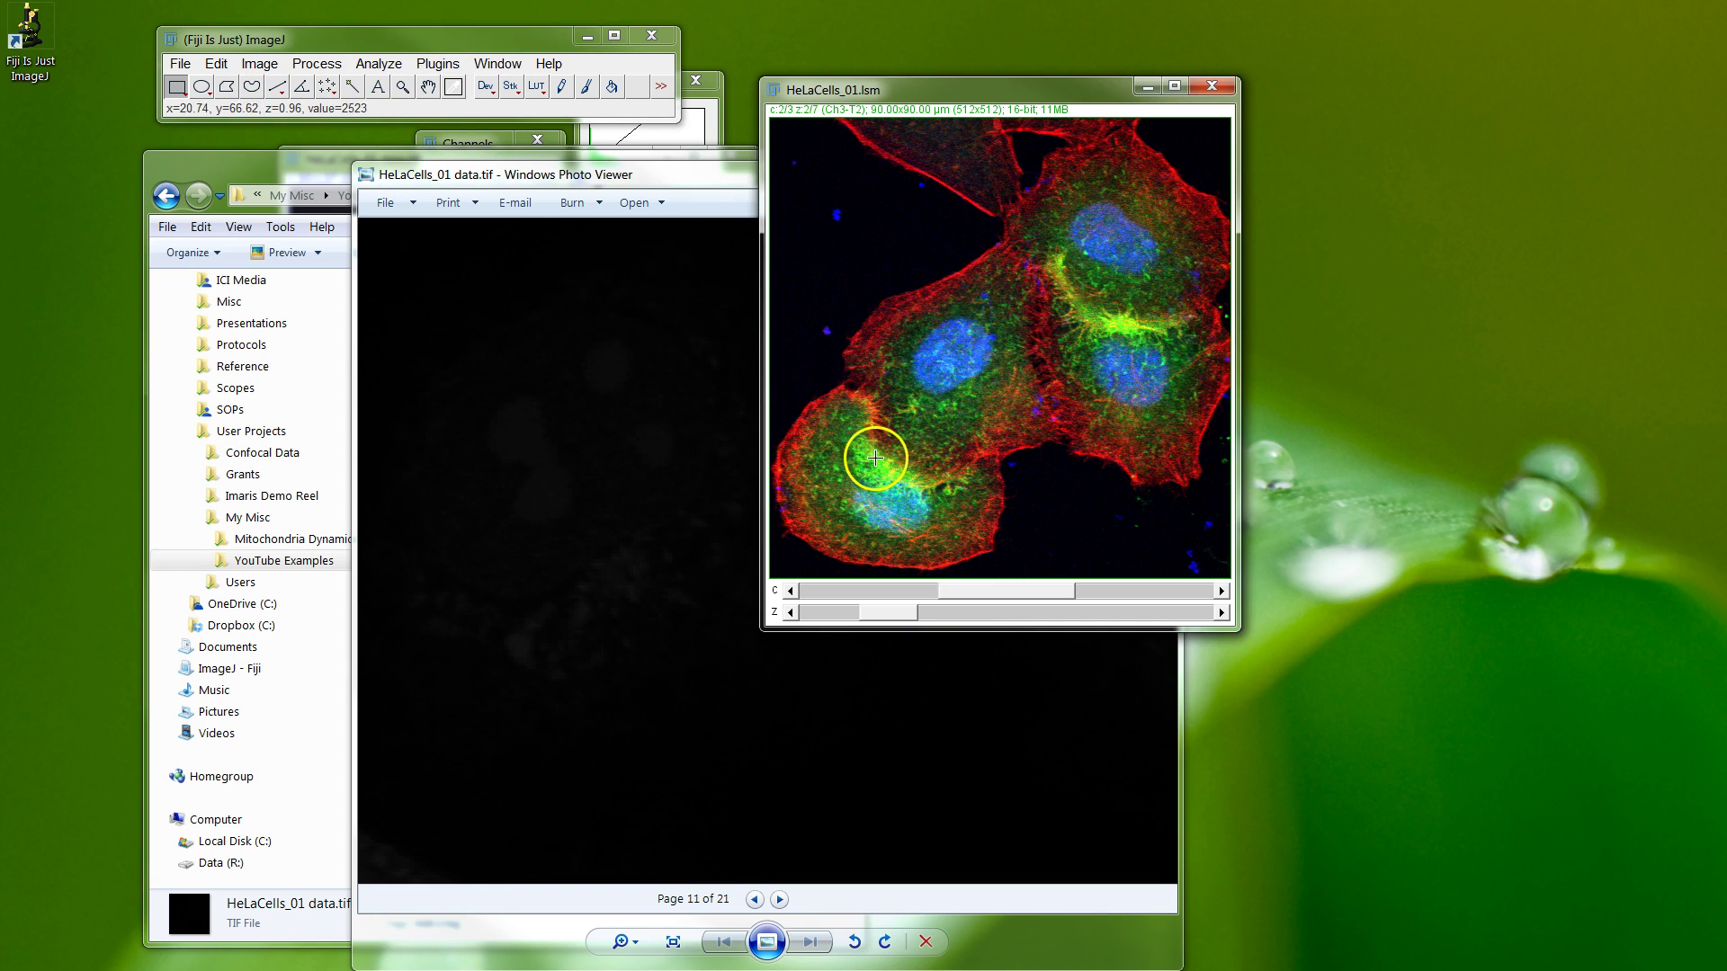
click(936, 612)
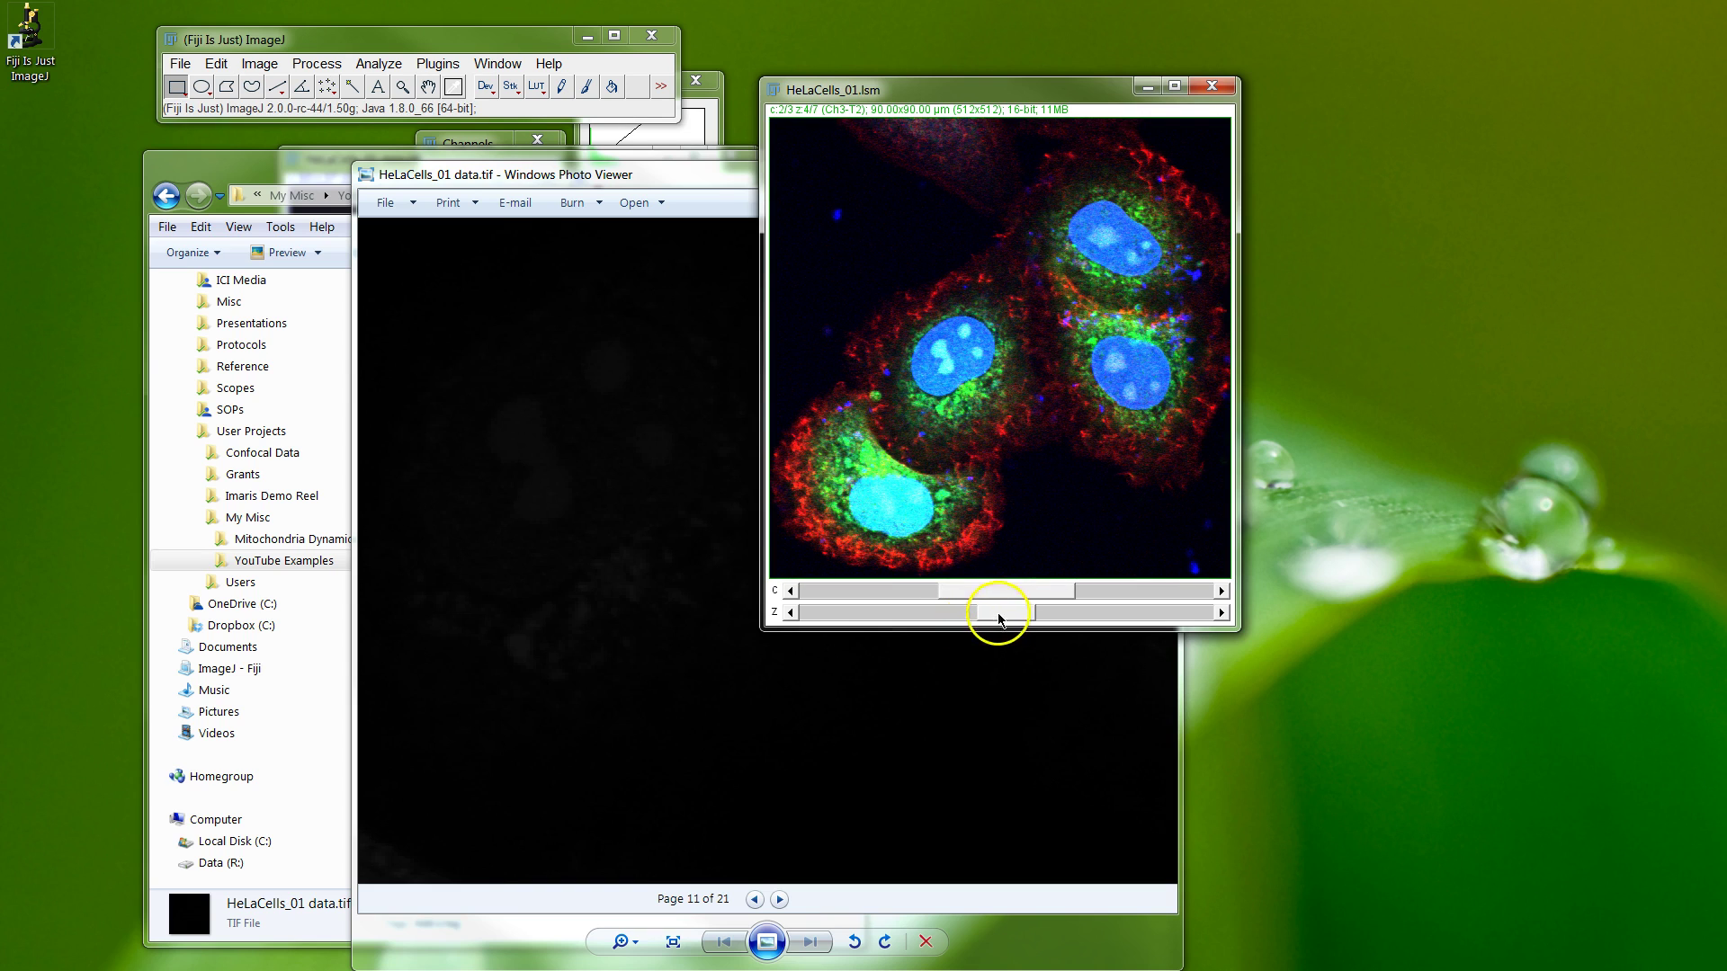
drag(994, 615, 935, 613)
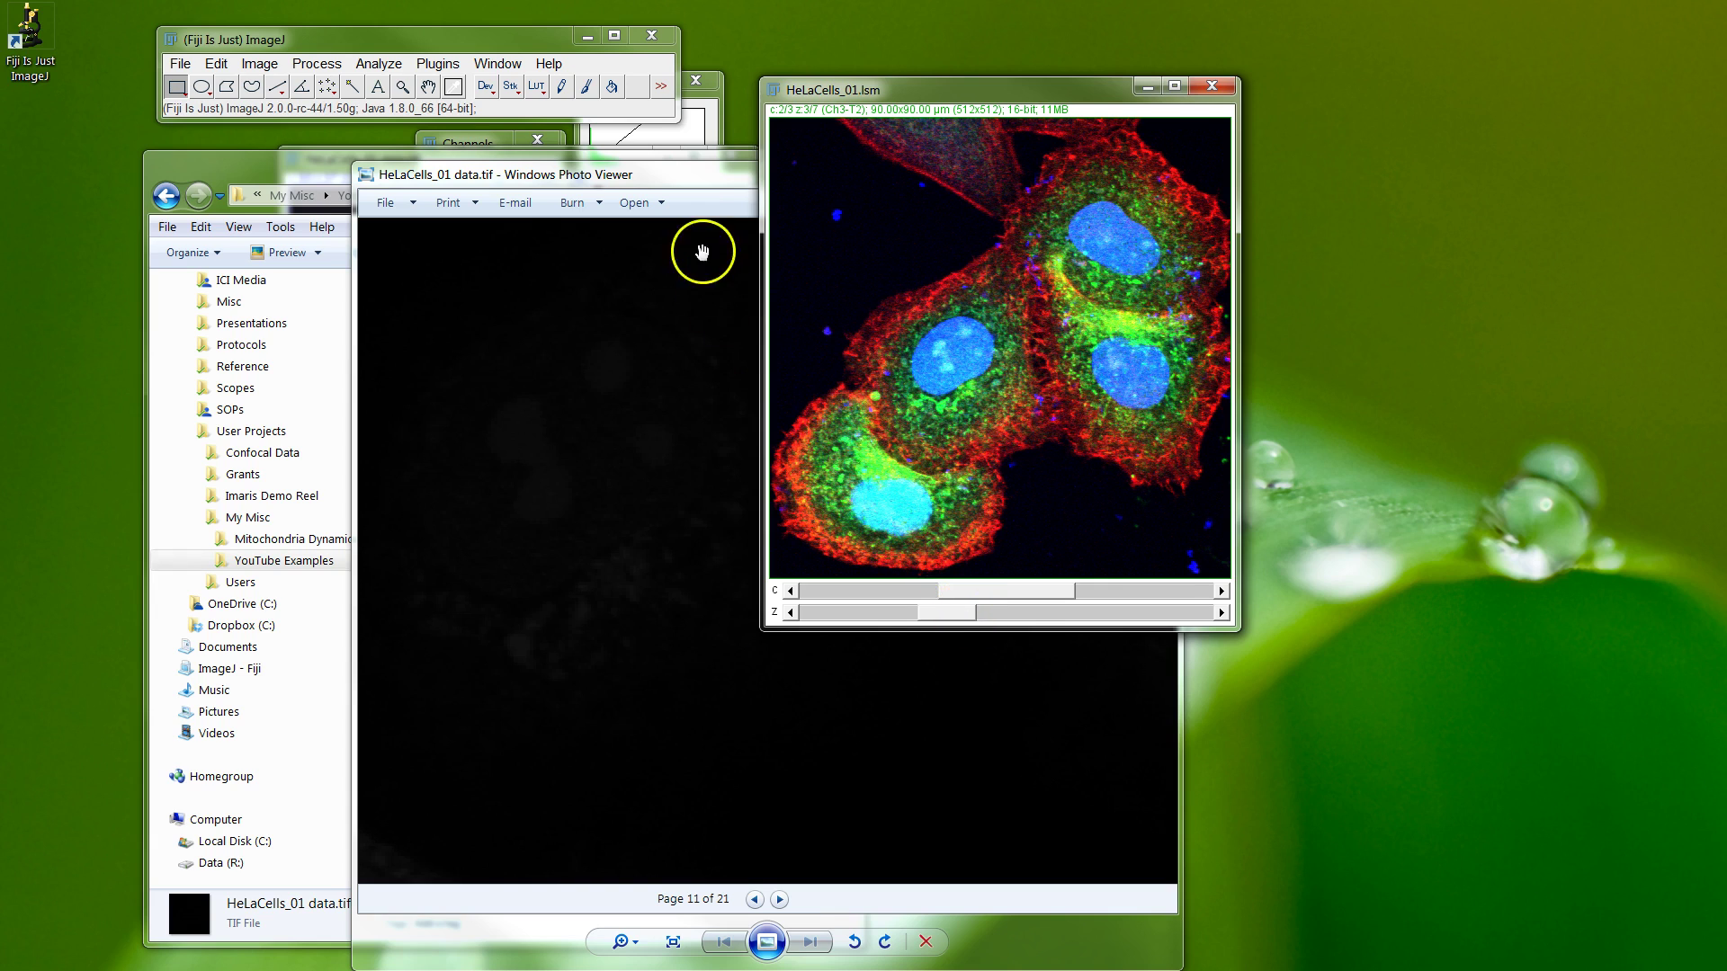
Return to the HeLaCells_01 data.tif preview in Windows Photo Viewer and close it
click(728, 307)
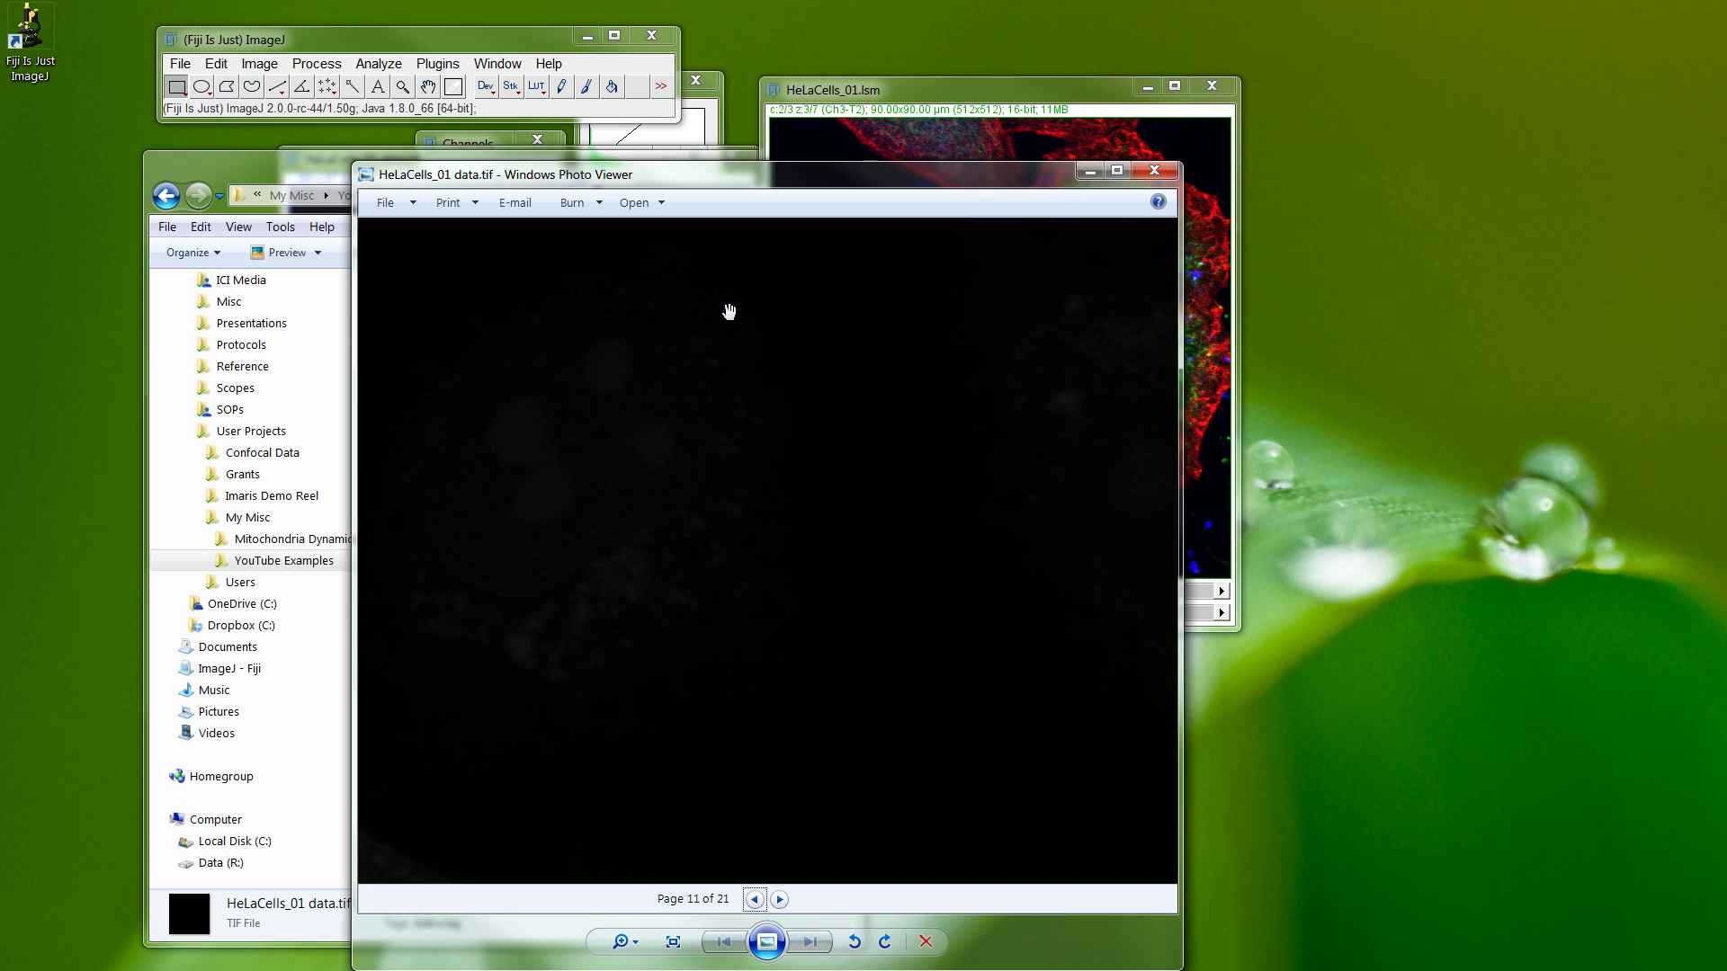
click(772, 421)
drag(764, 489, 742, 507)
drag(722, 527, 952, 178)
click(1156, 171)
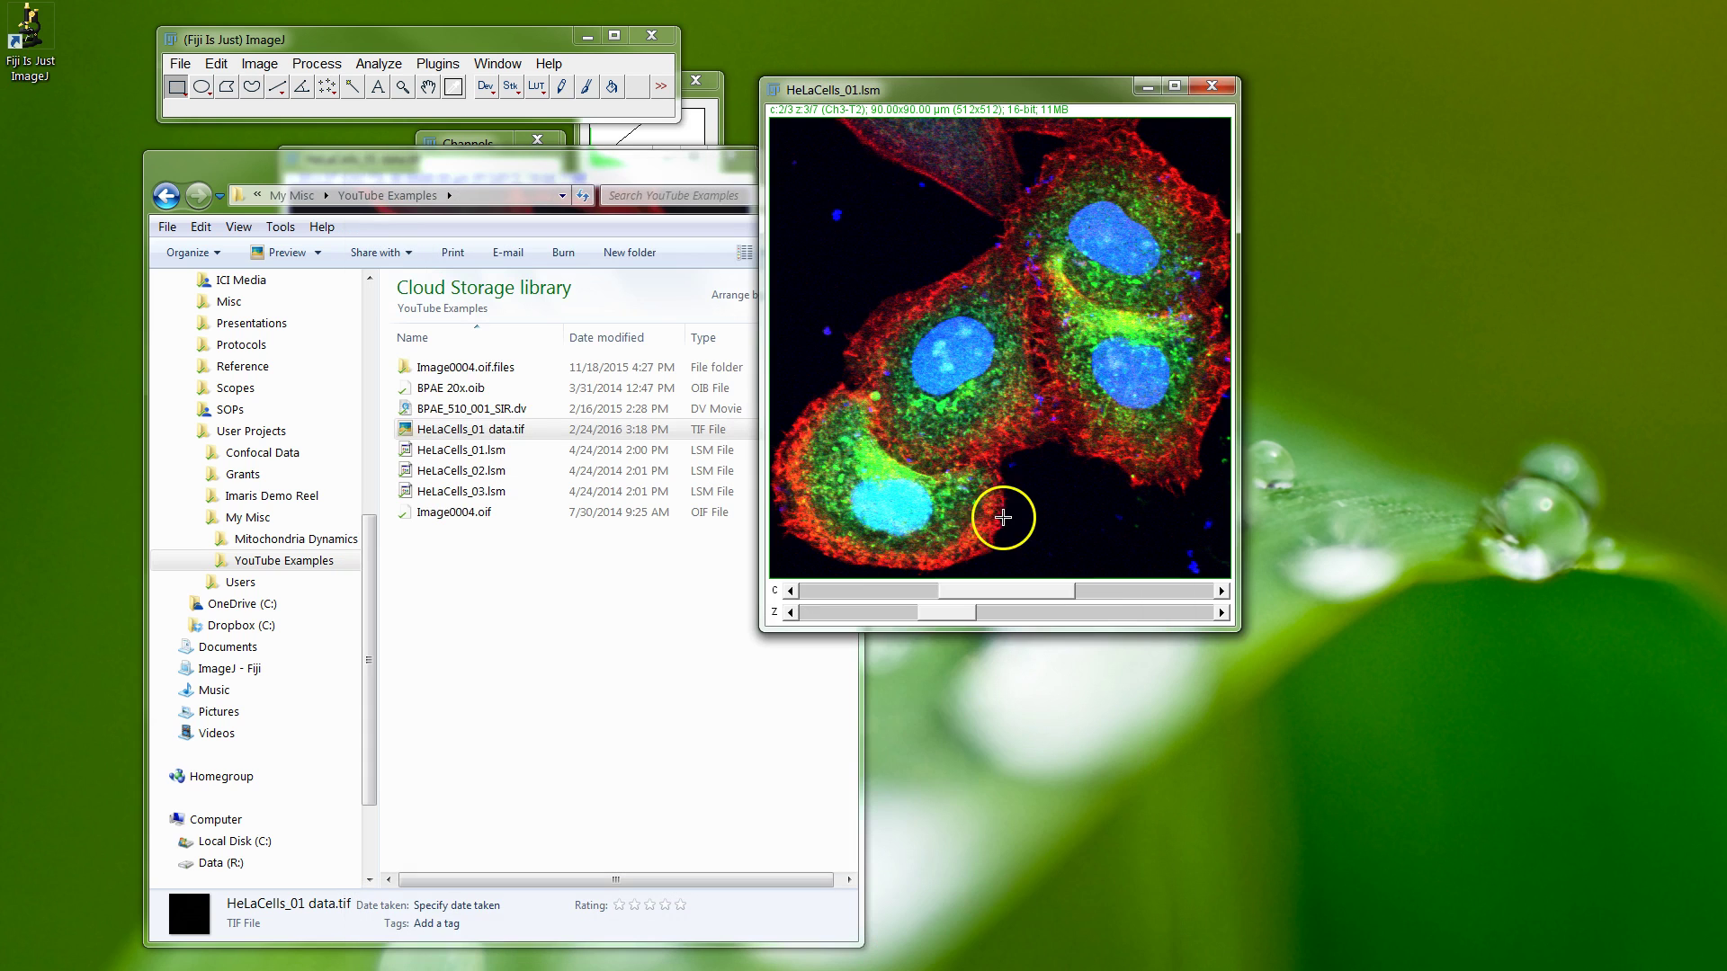
Move the HeLaCells_01 data.tif image below the original and duplicate it as HeLaCells_01 pic.tif with channels 1-3 and slices 1-7
drag(644, 164, 1037, 362)
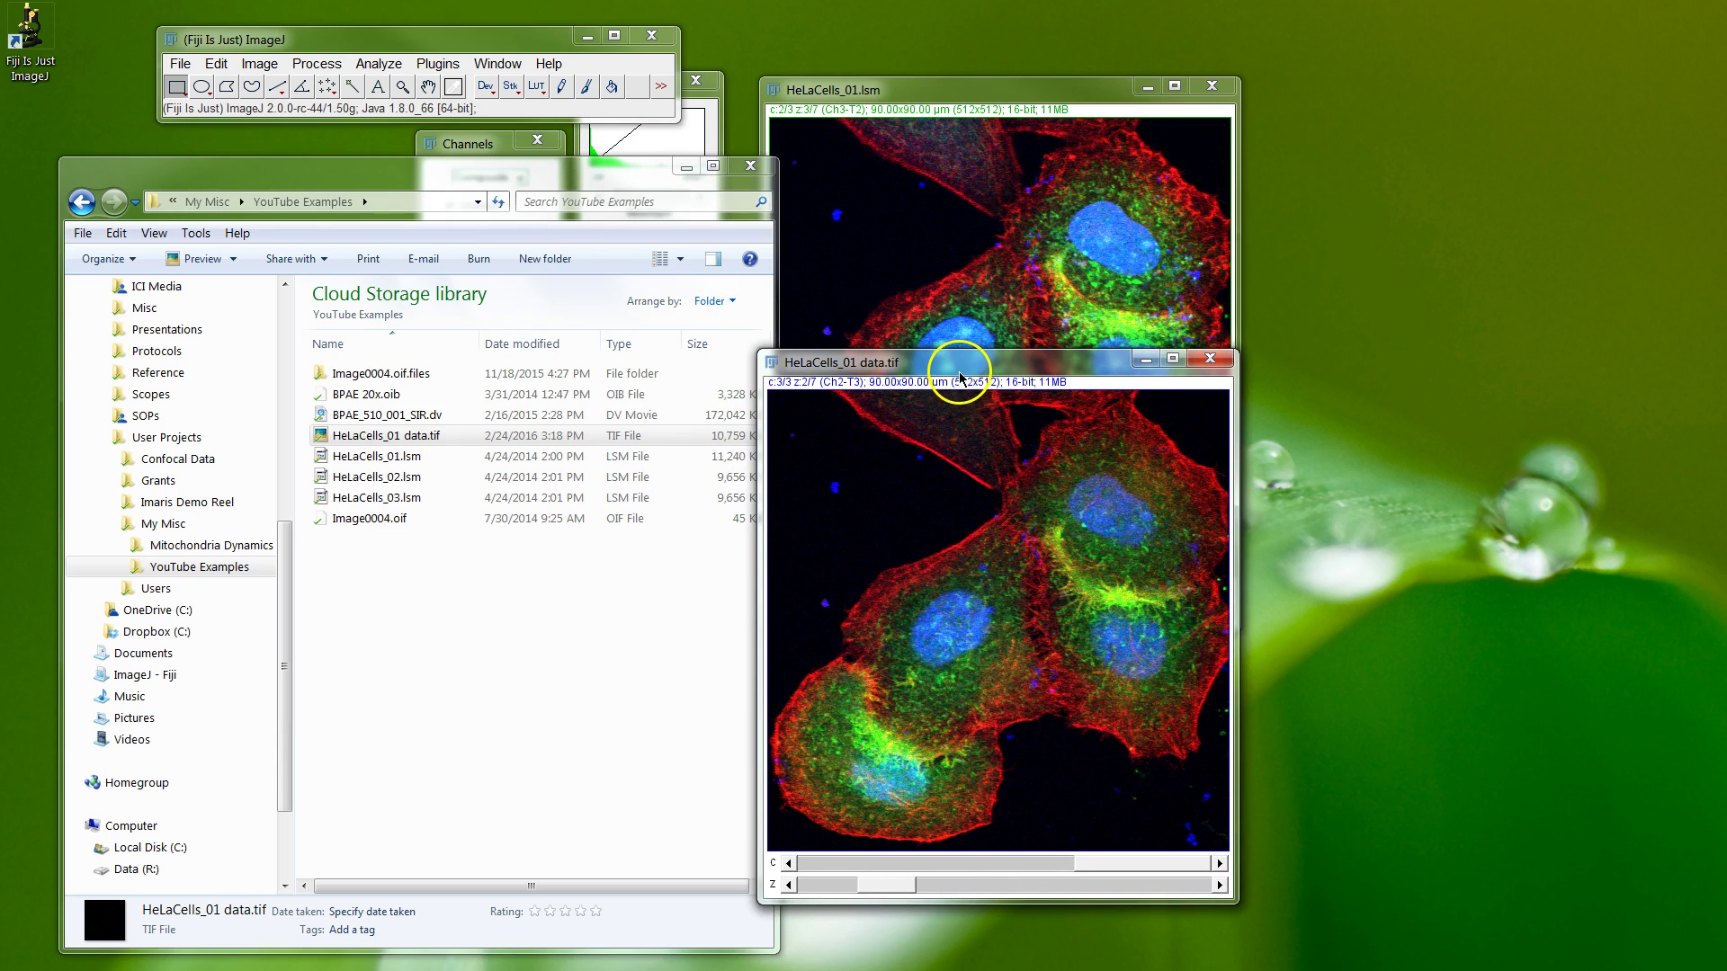
key(ctrl+shift+d)
click(984, 242)
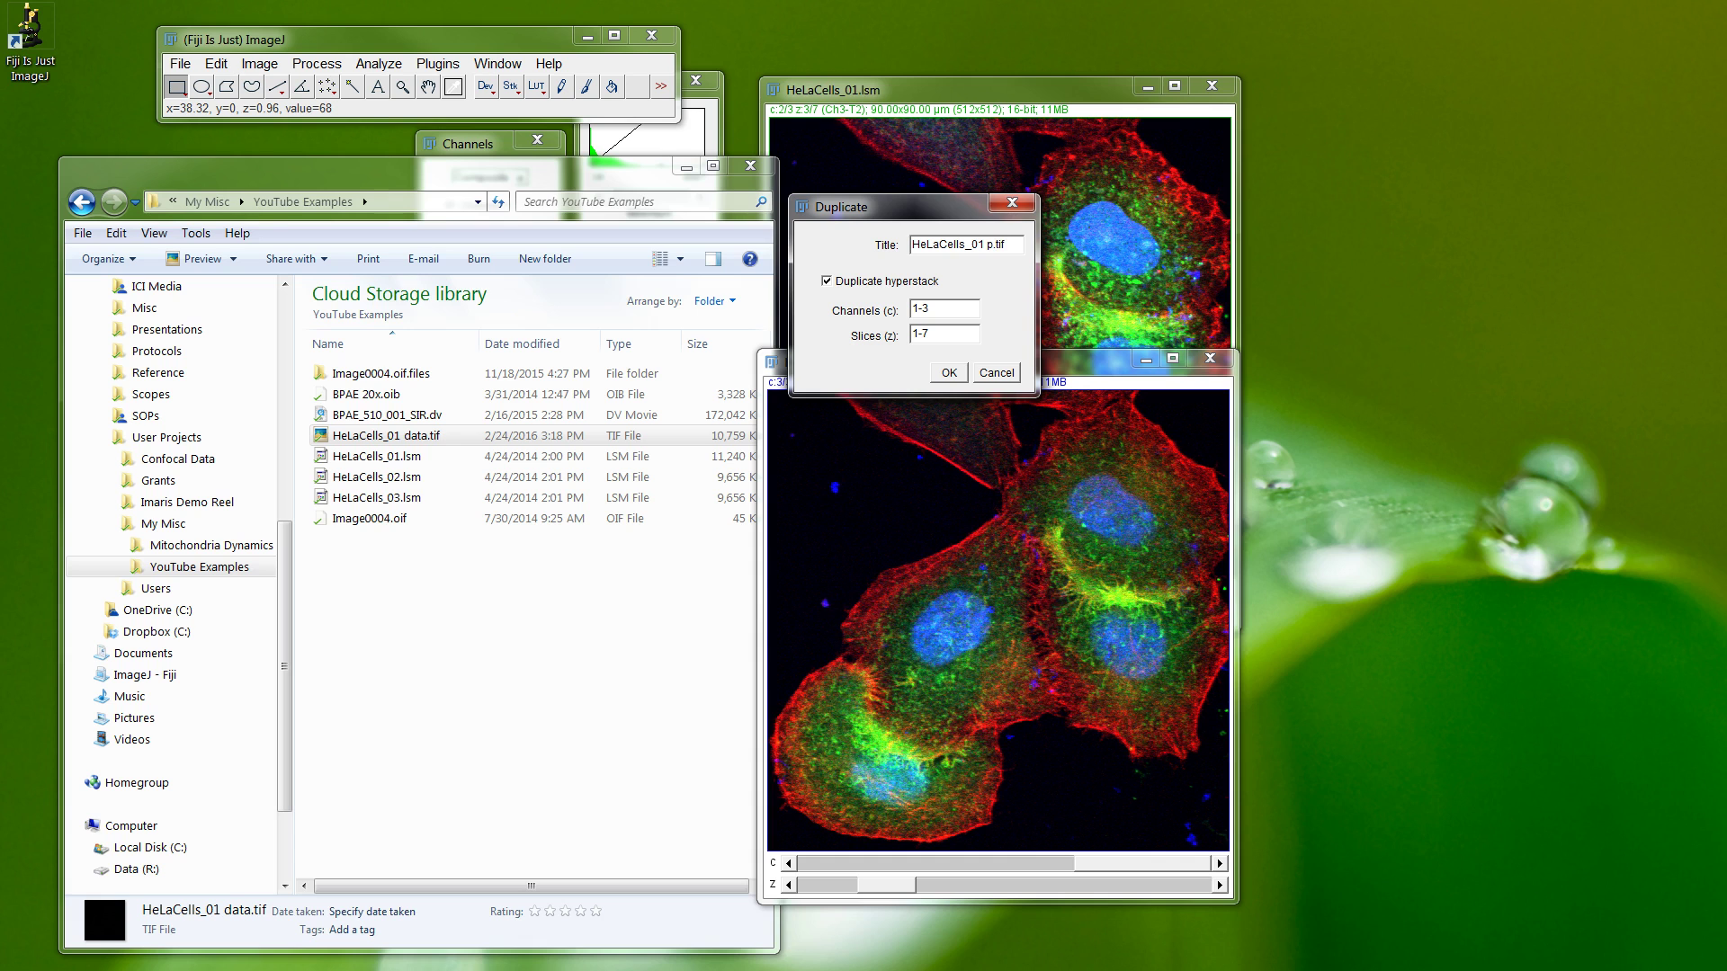
key(Return)
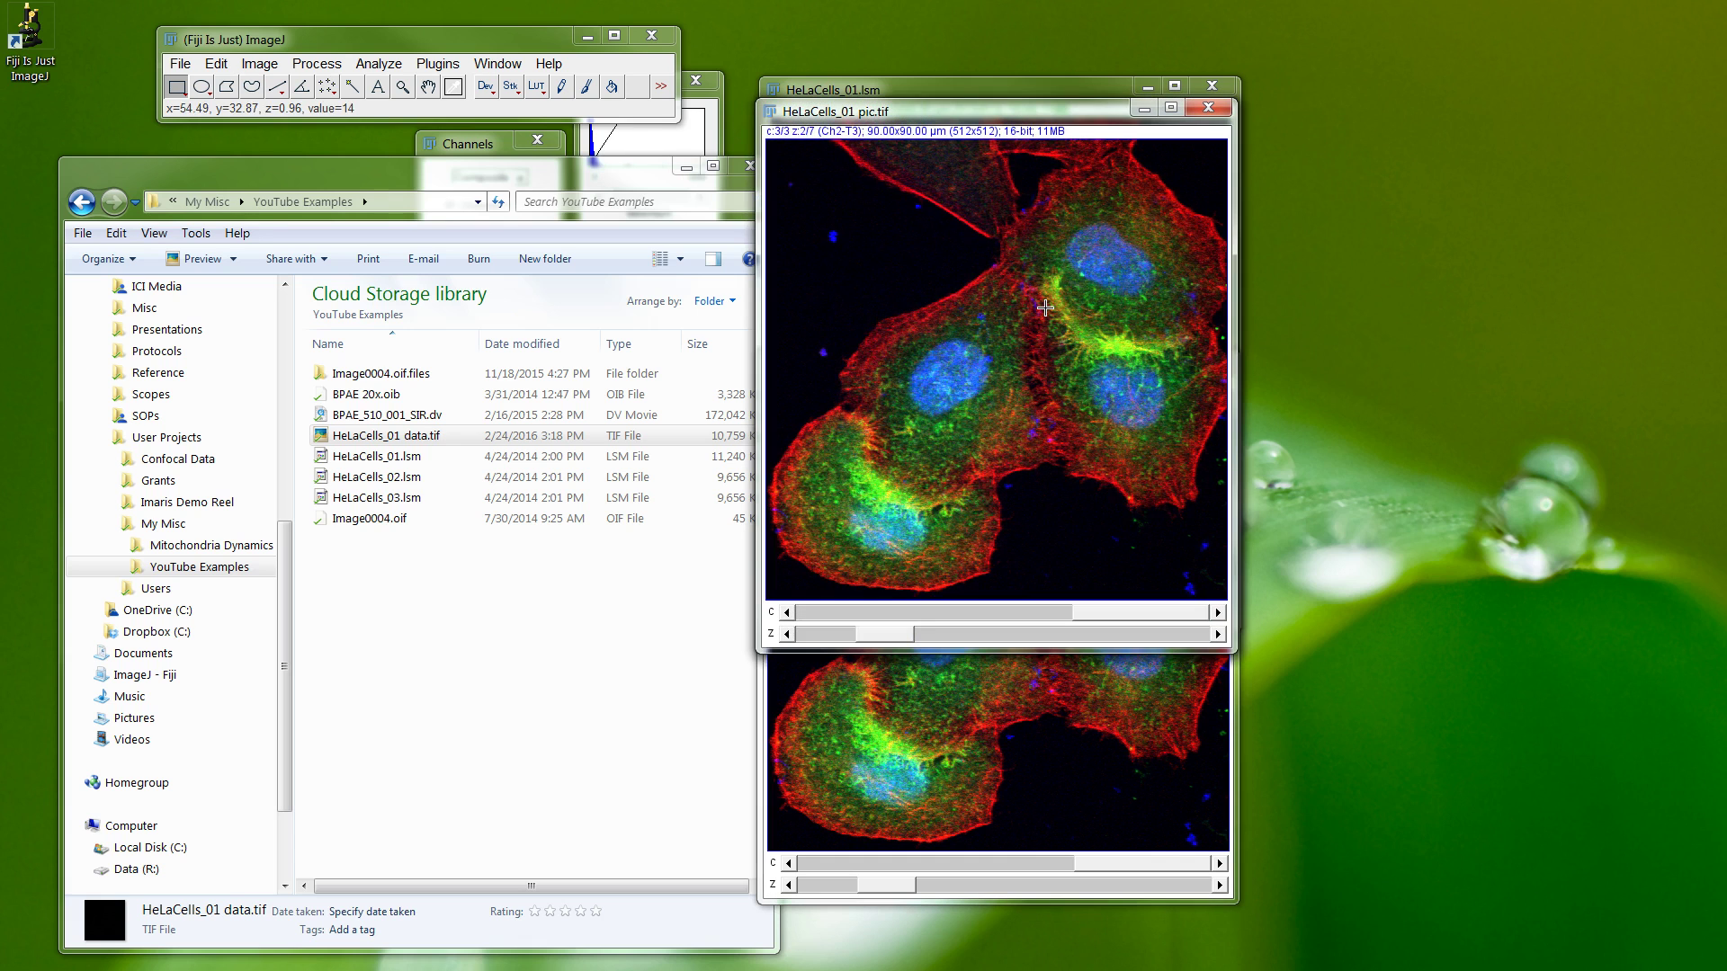
Convert HeLaCells_01 pic.tif to RGB Color with all 7 slices, without keeping the source, and move its window partly off the other images
click(258, 63)
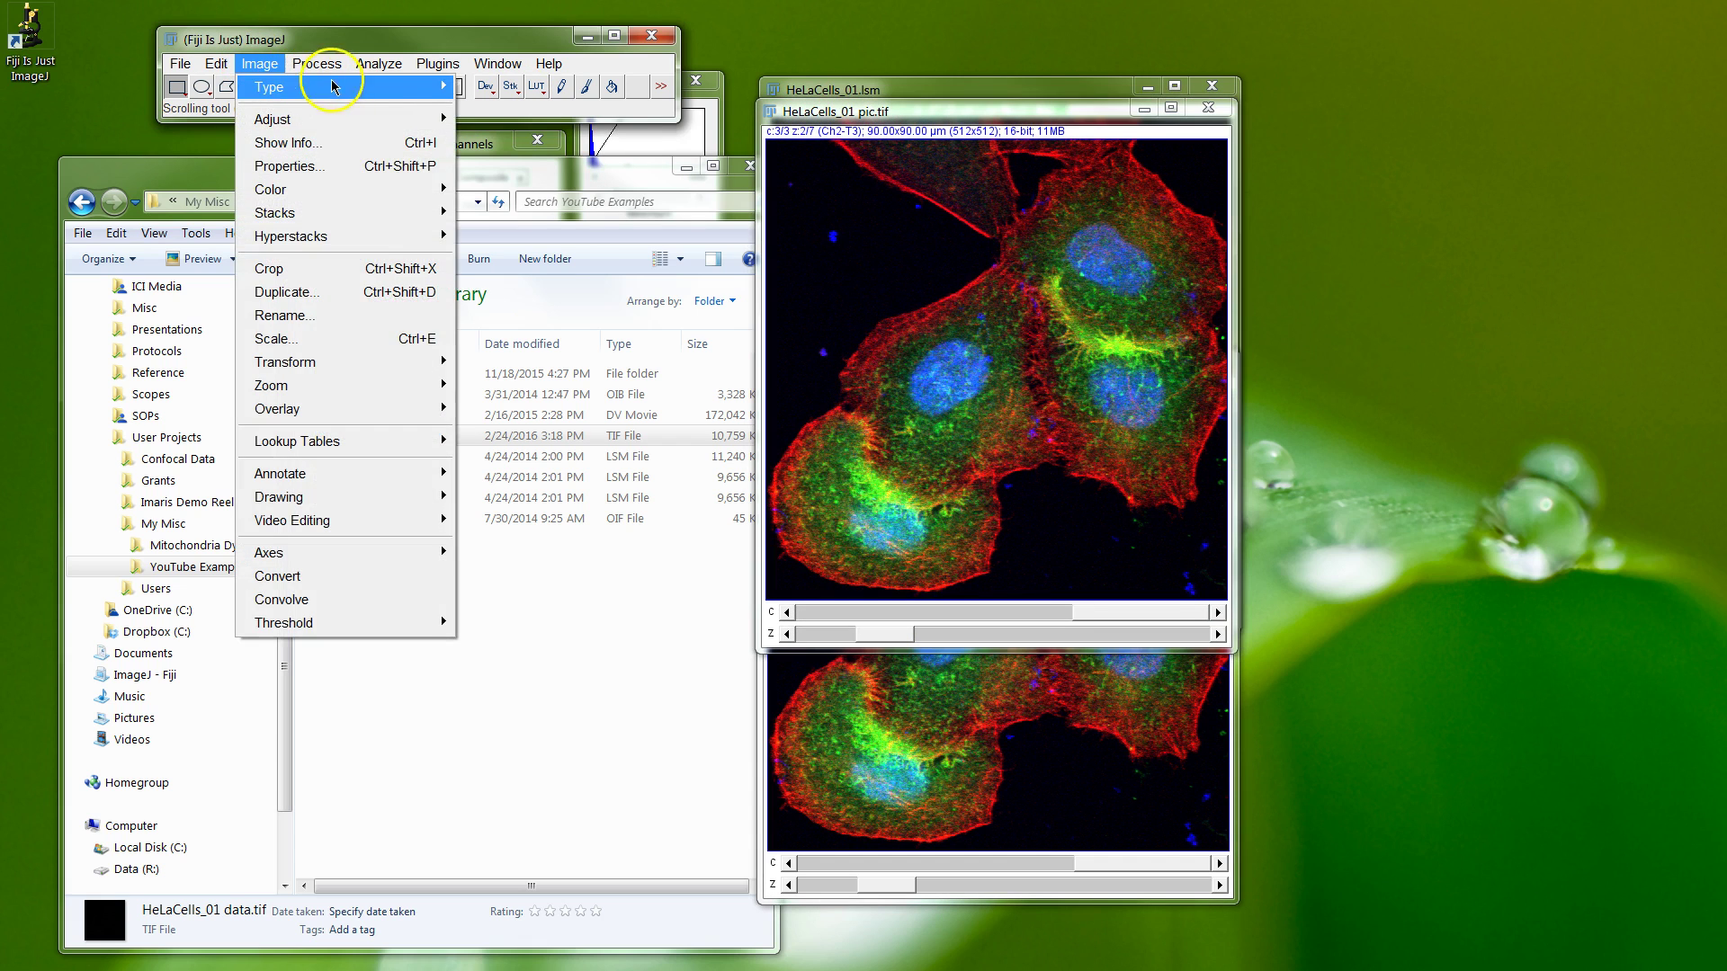
mouse_move(423, 86)
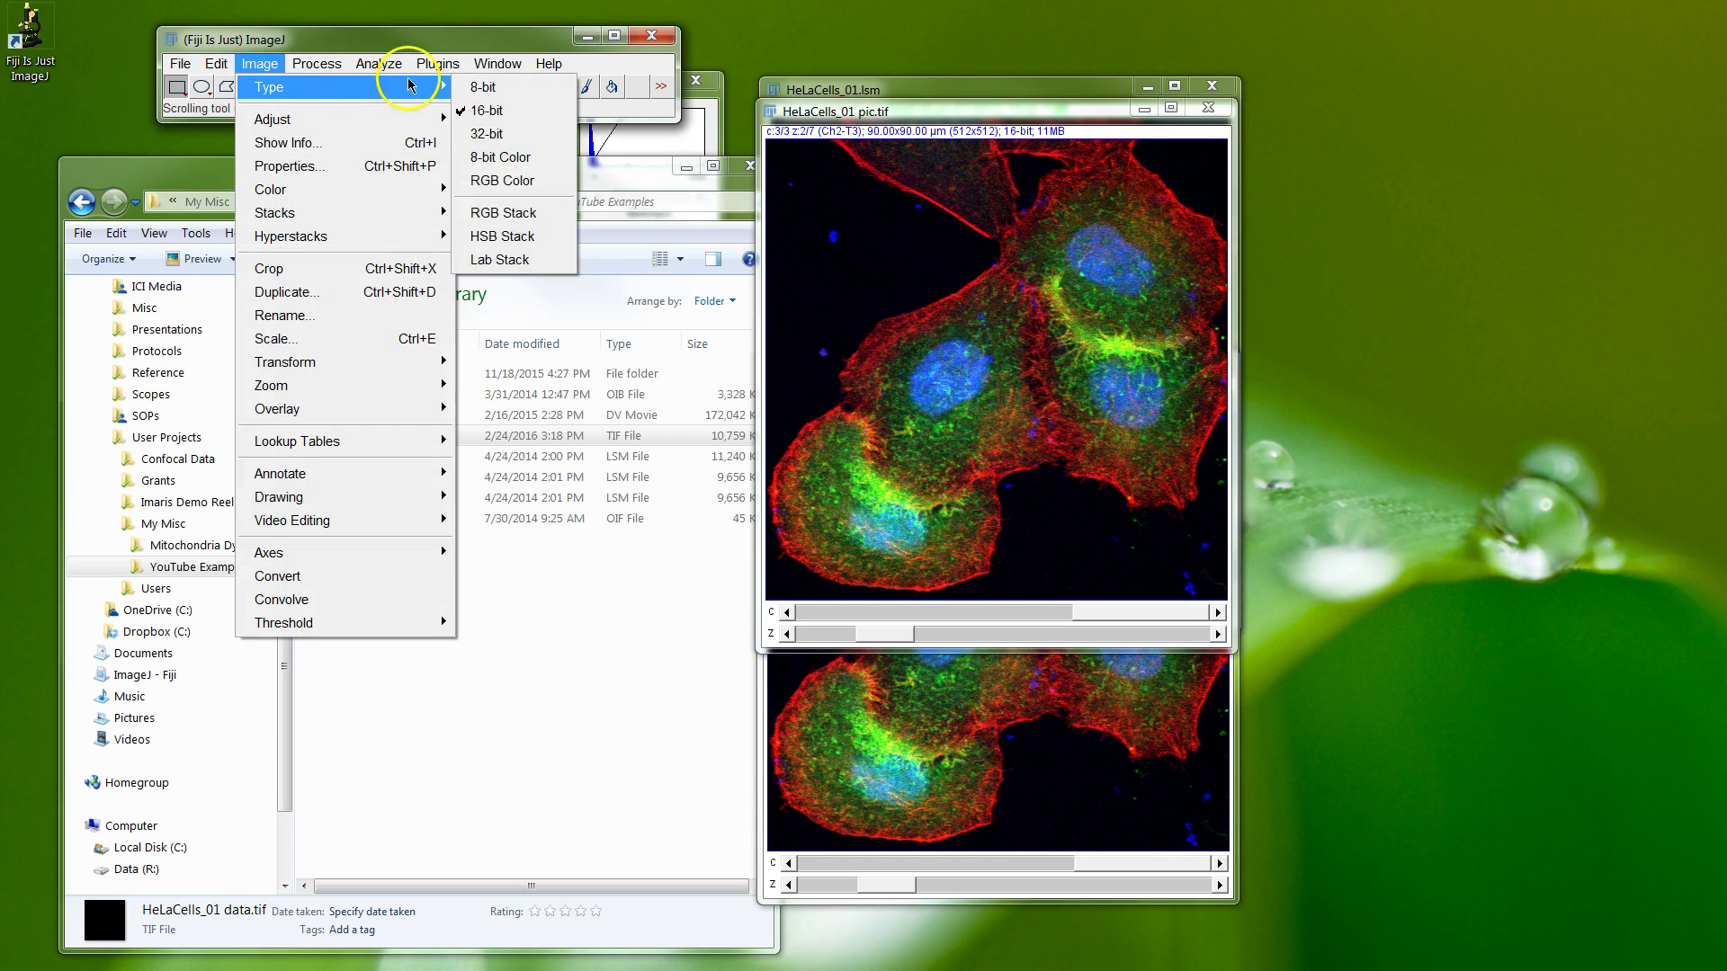
click(502, 182)
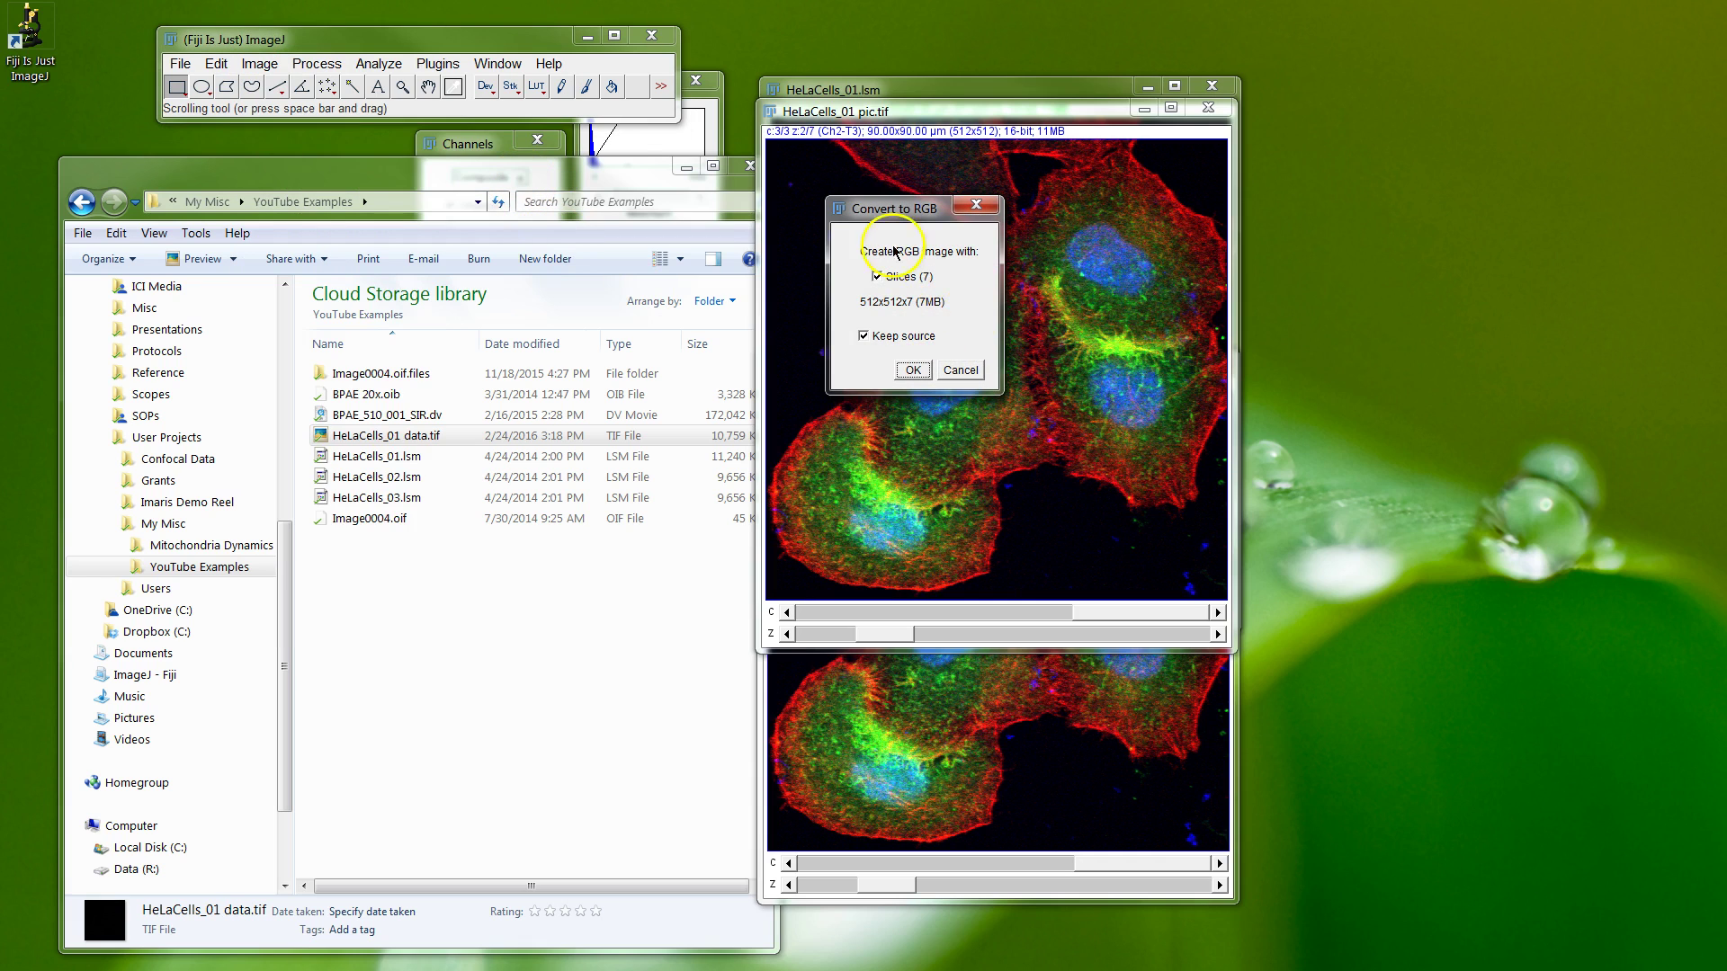
click(864, 337)
drag(899, 207, 634, 167)
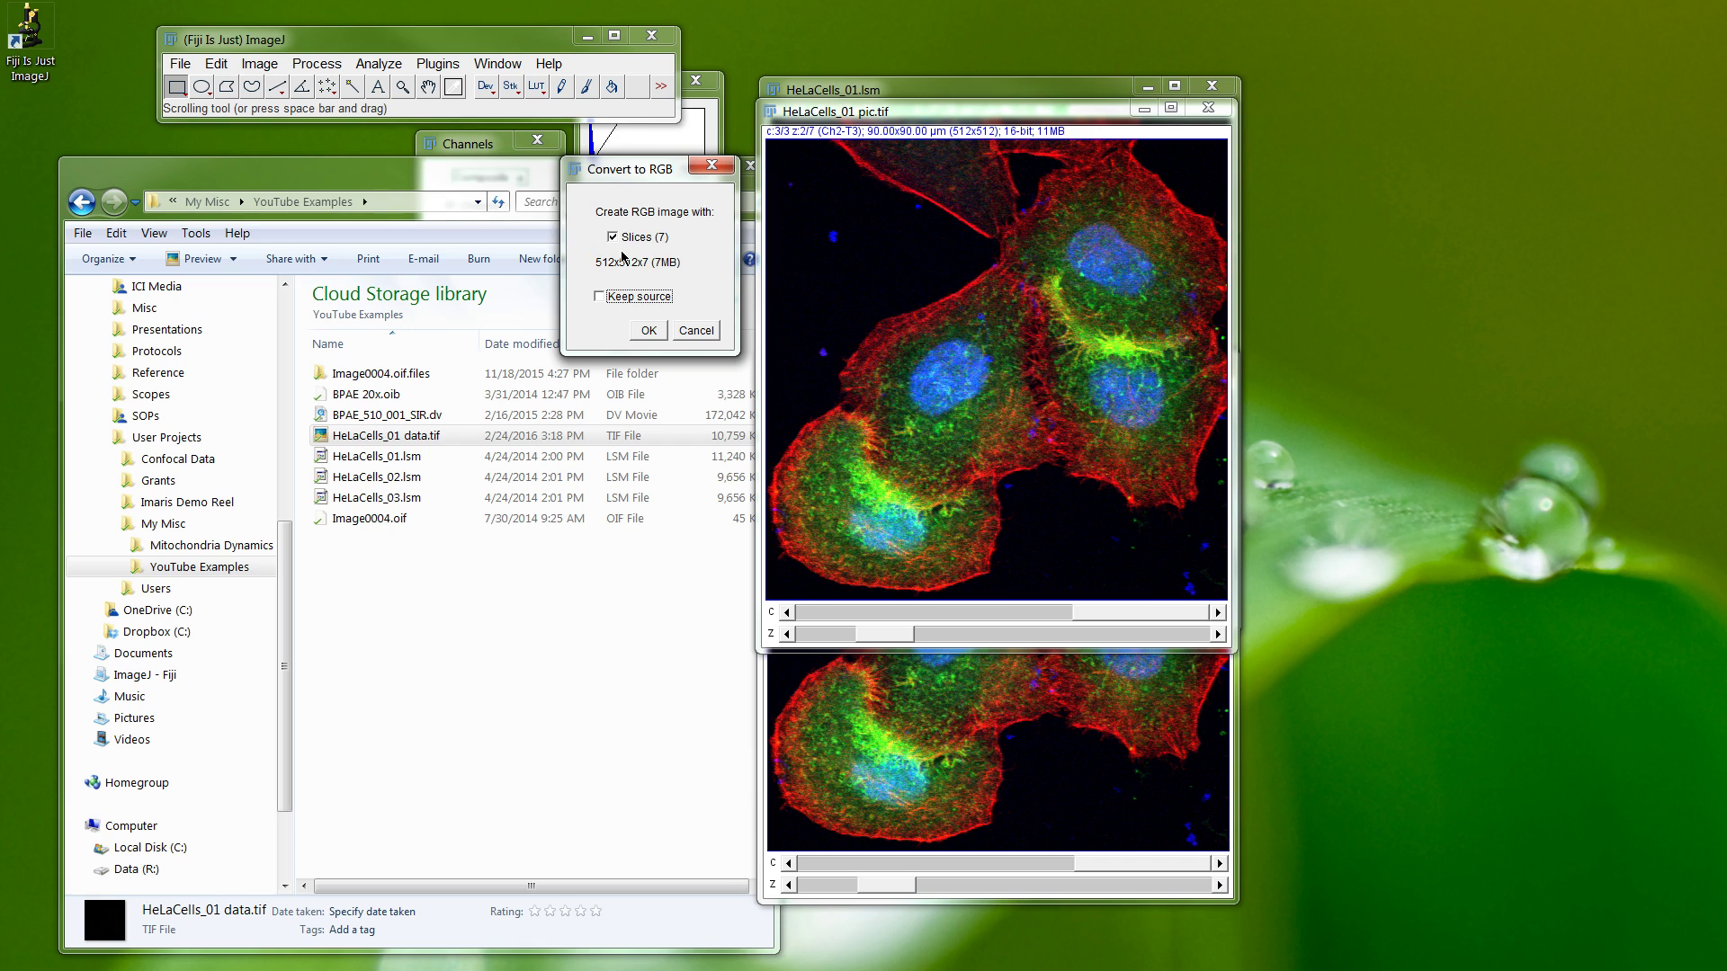
click(666, 339)
drag(869, 627, 907, 633)
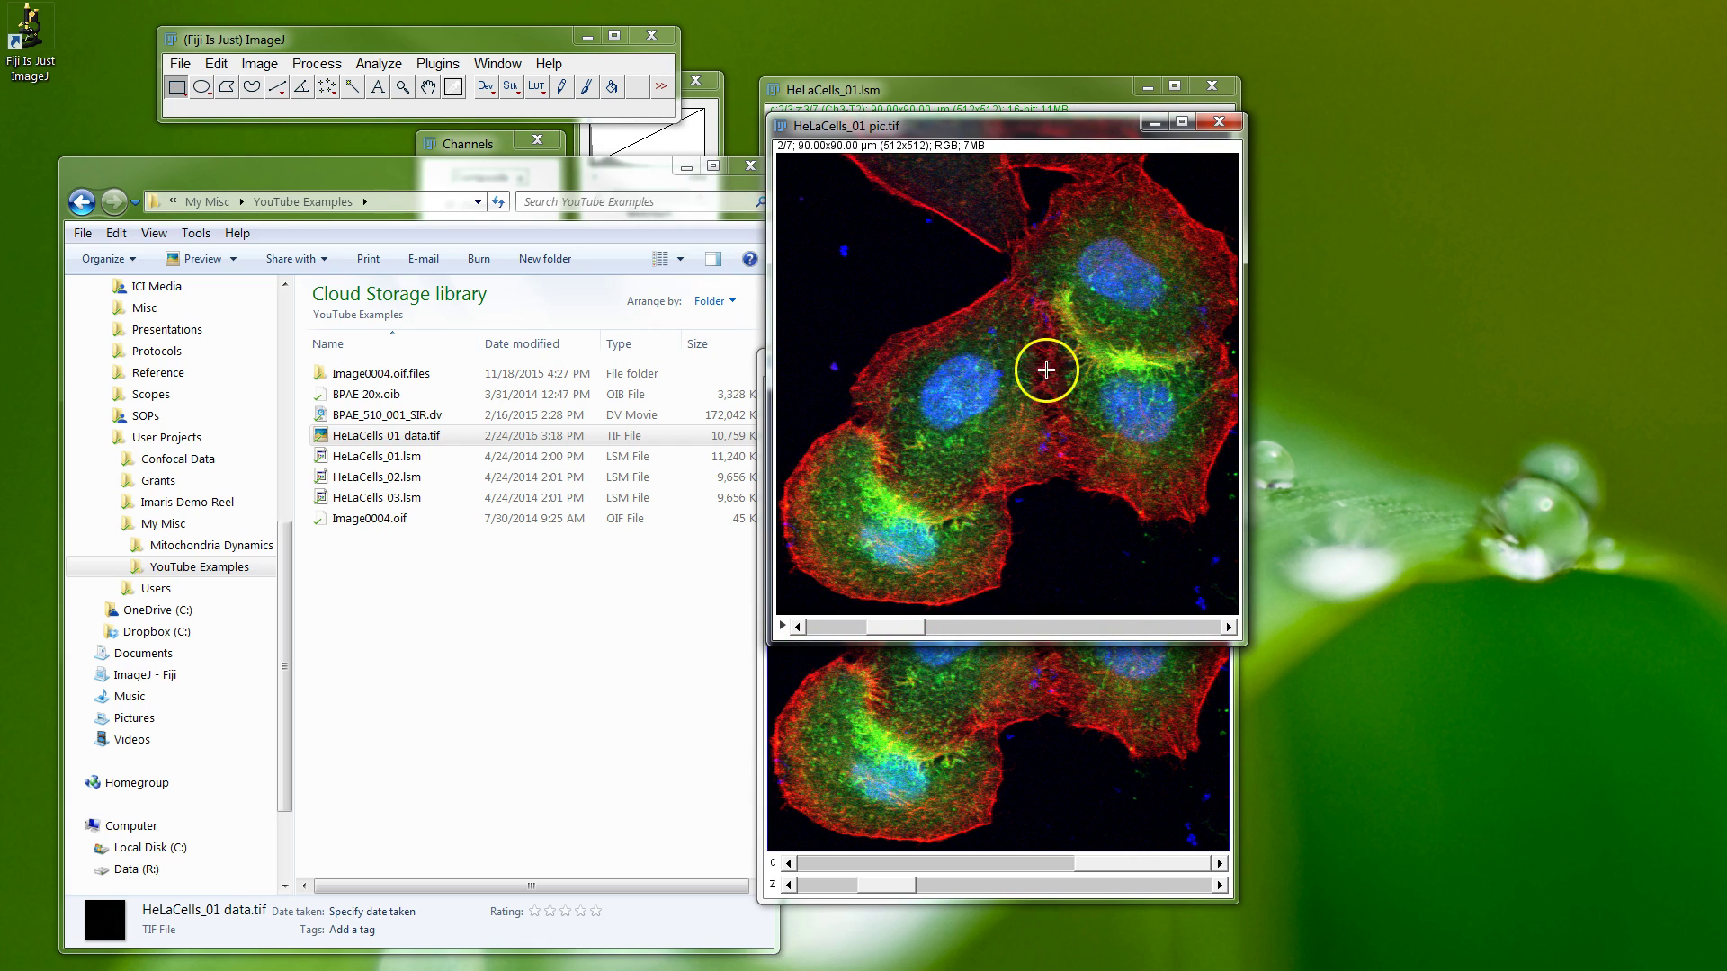
drag(969, 147, 775, 142)
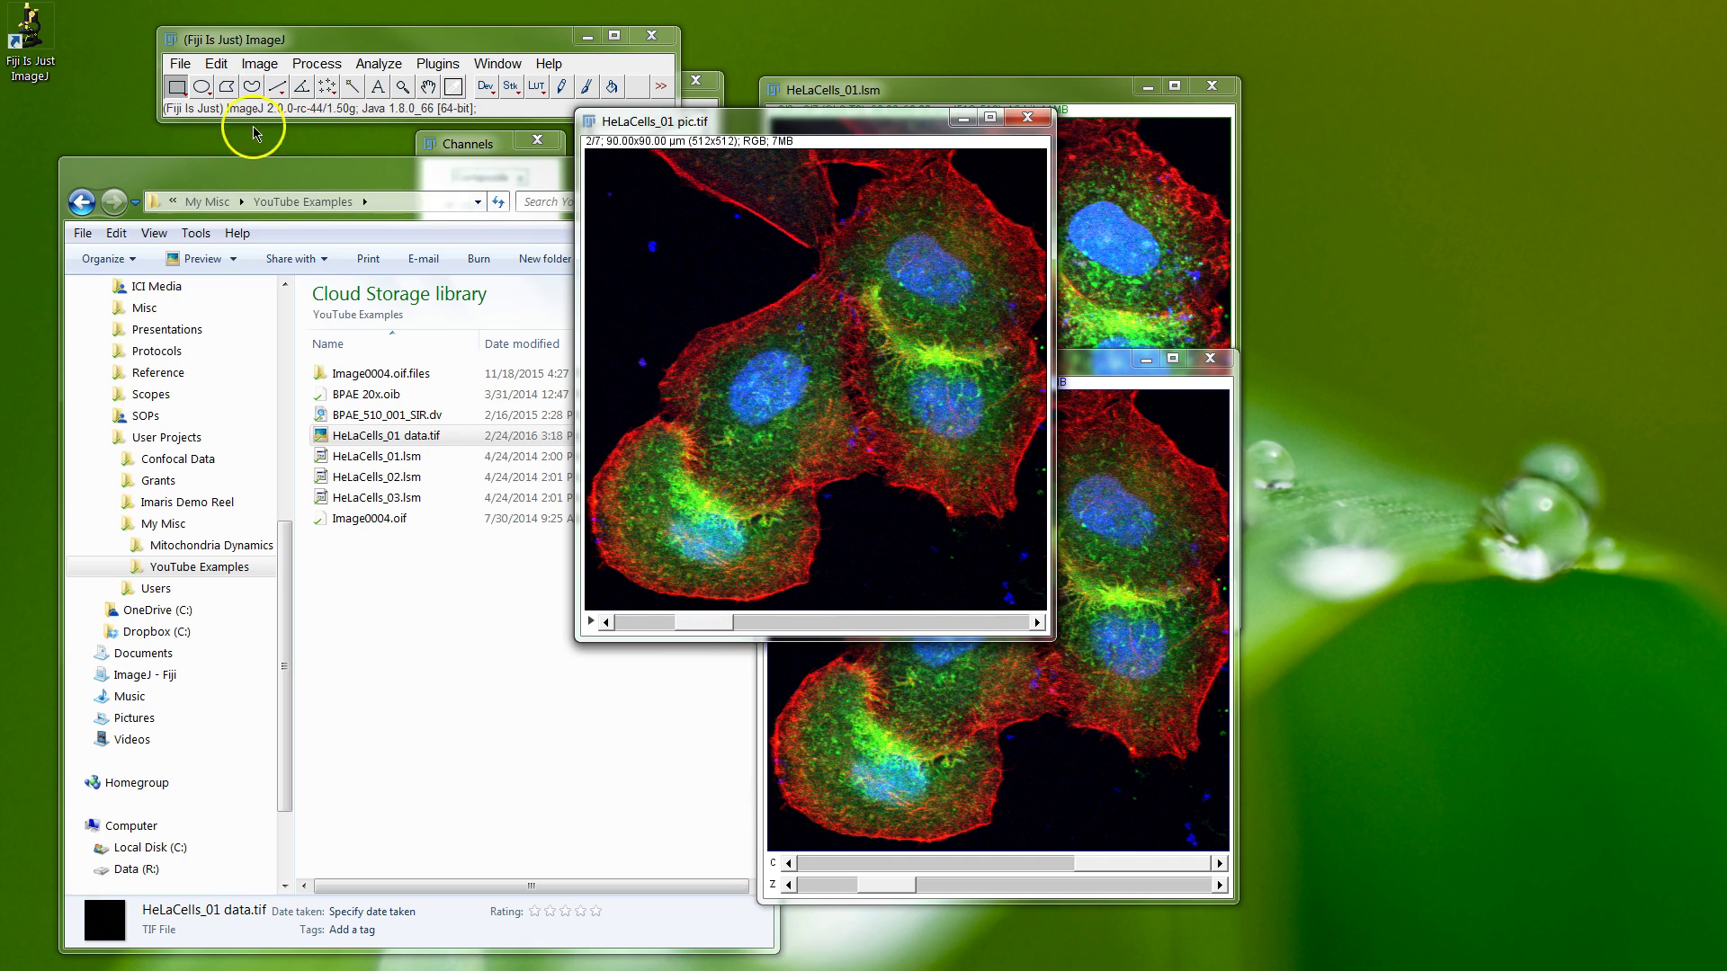
Save the RGB stack as a TIFF named HeLaCells_01 pic.tif in the YouTube Examples folder
click(179, 64)
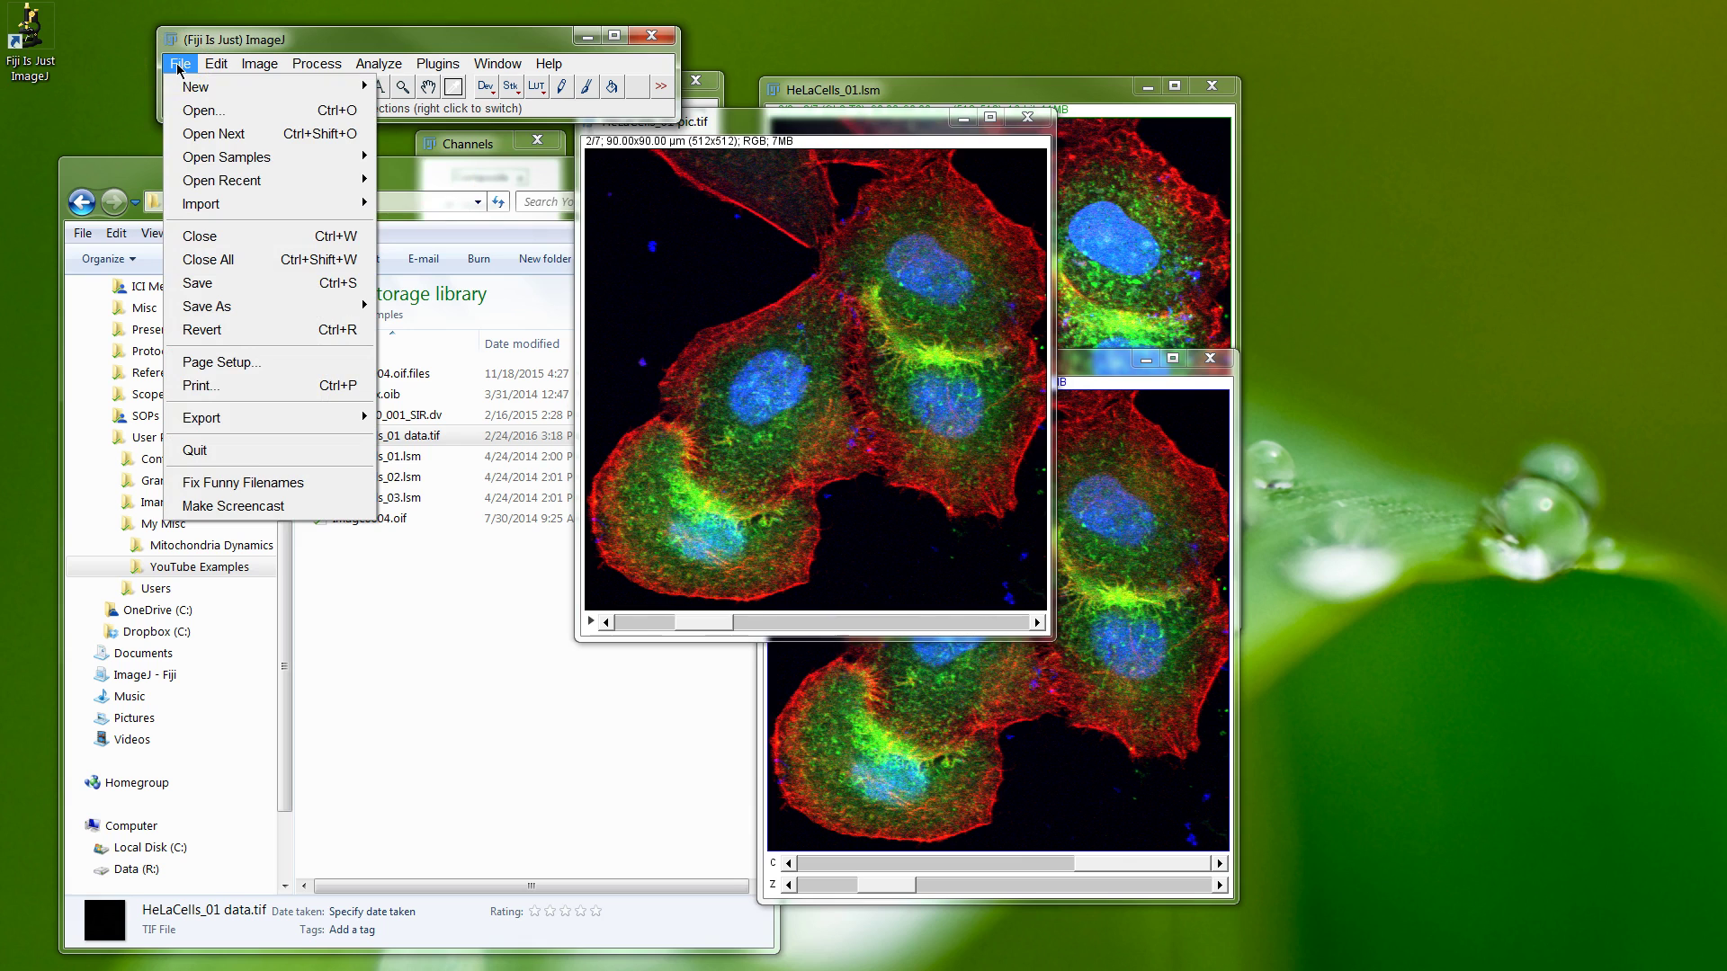
mouse_move(341, 308)
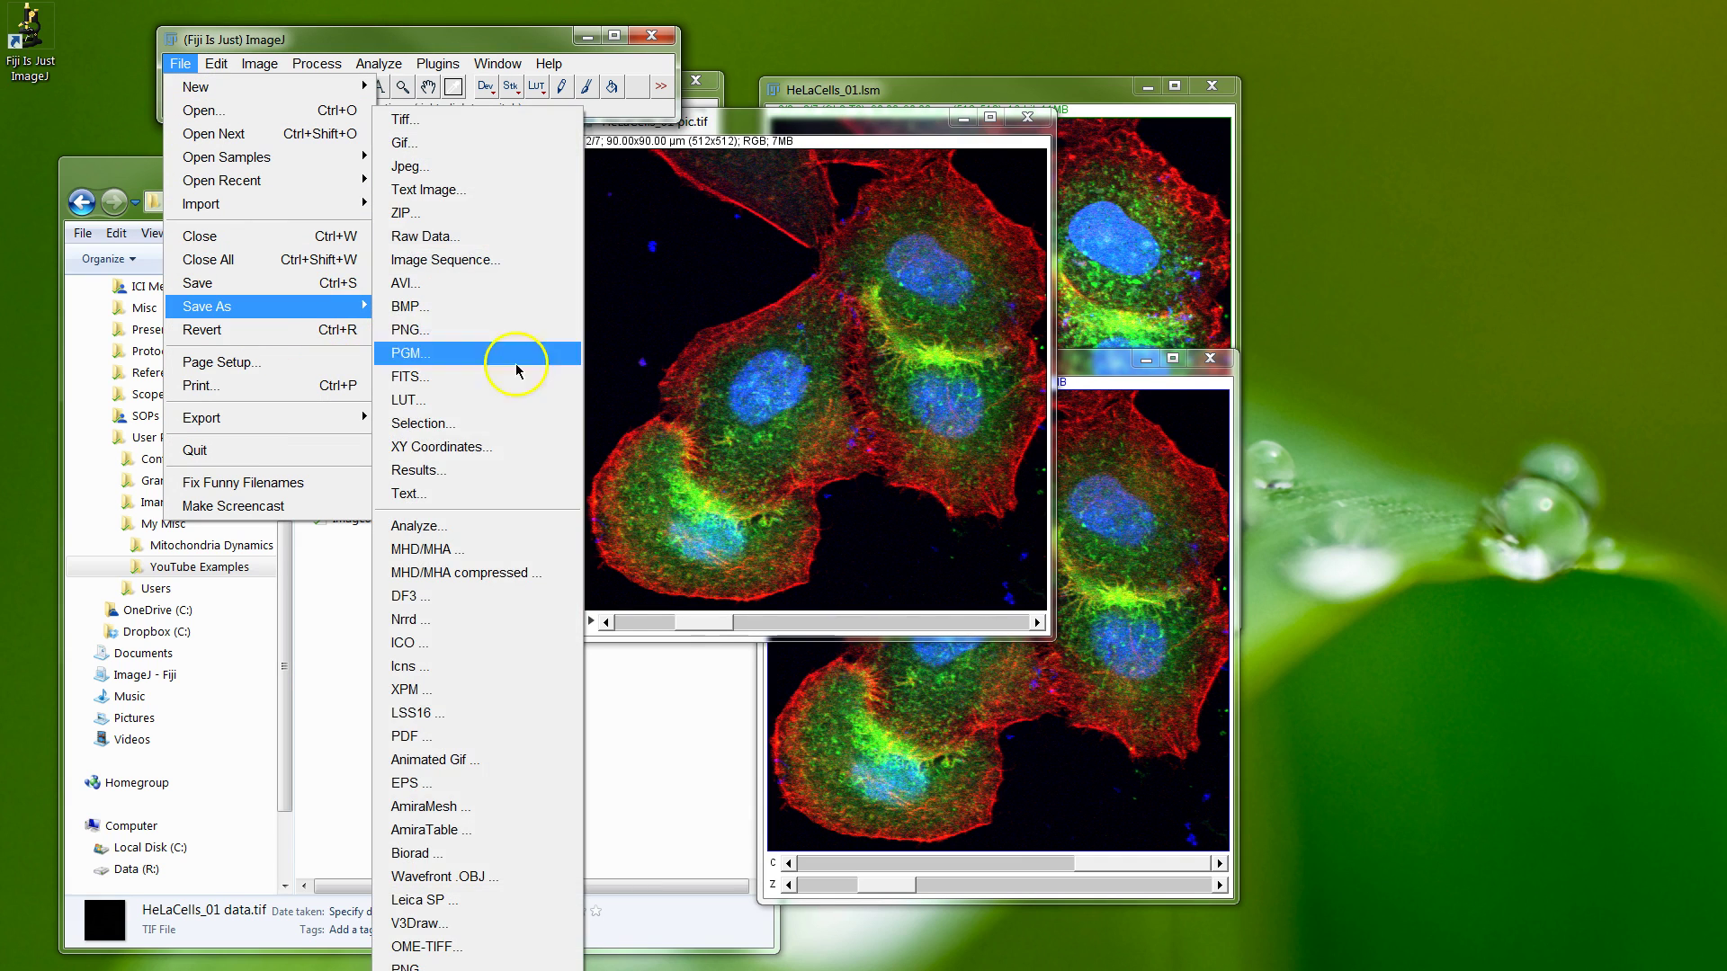
click(465, 120)
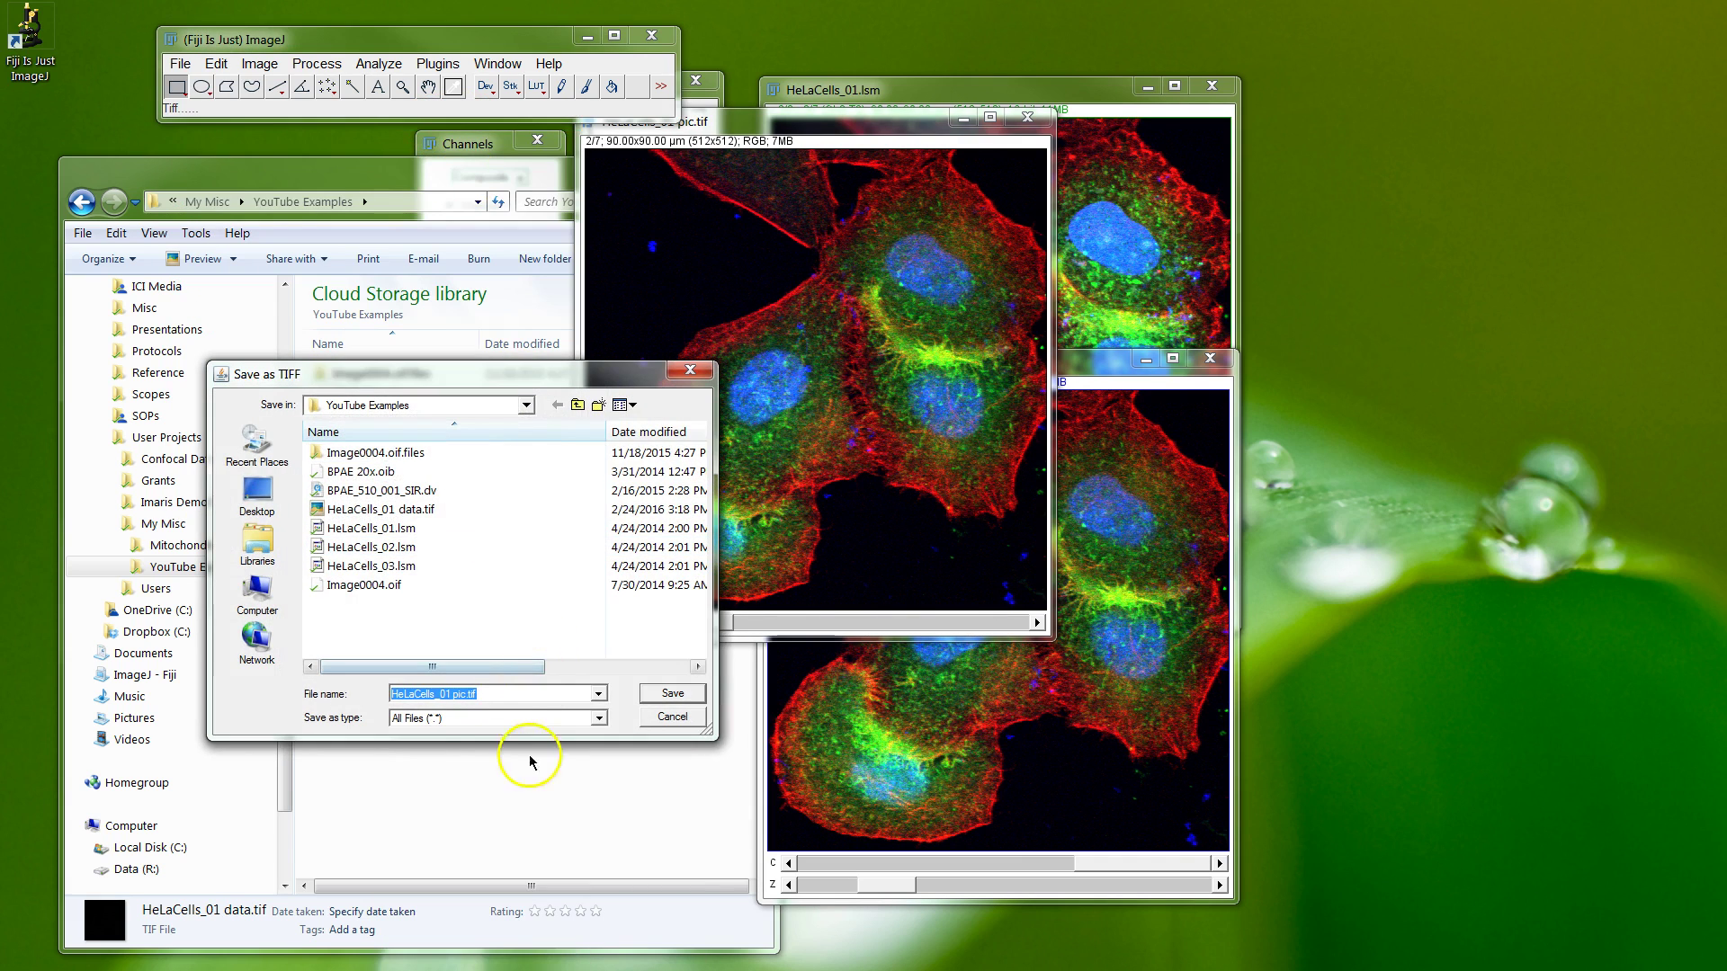
click(673, 694)
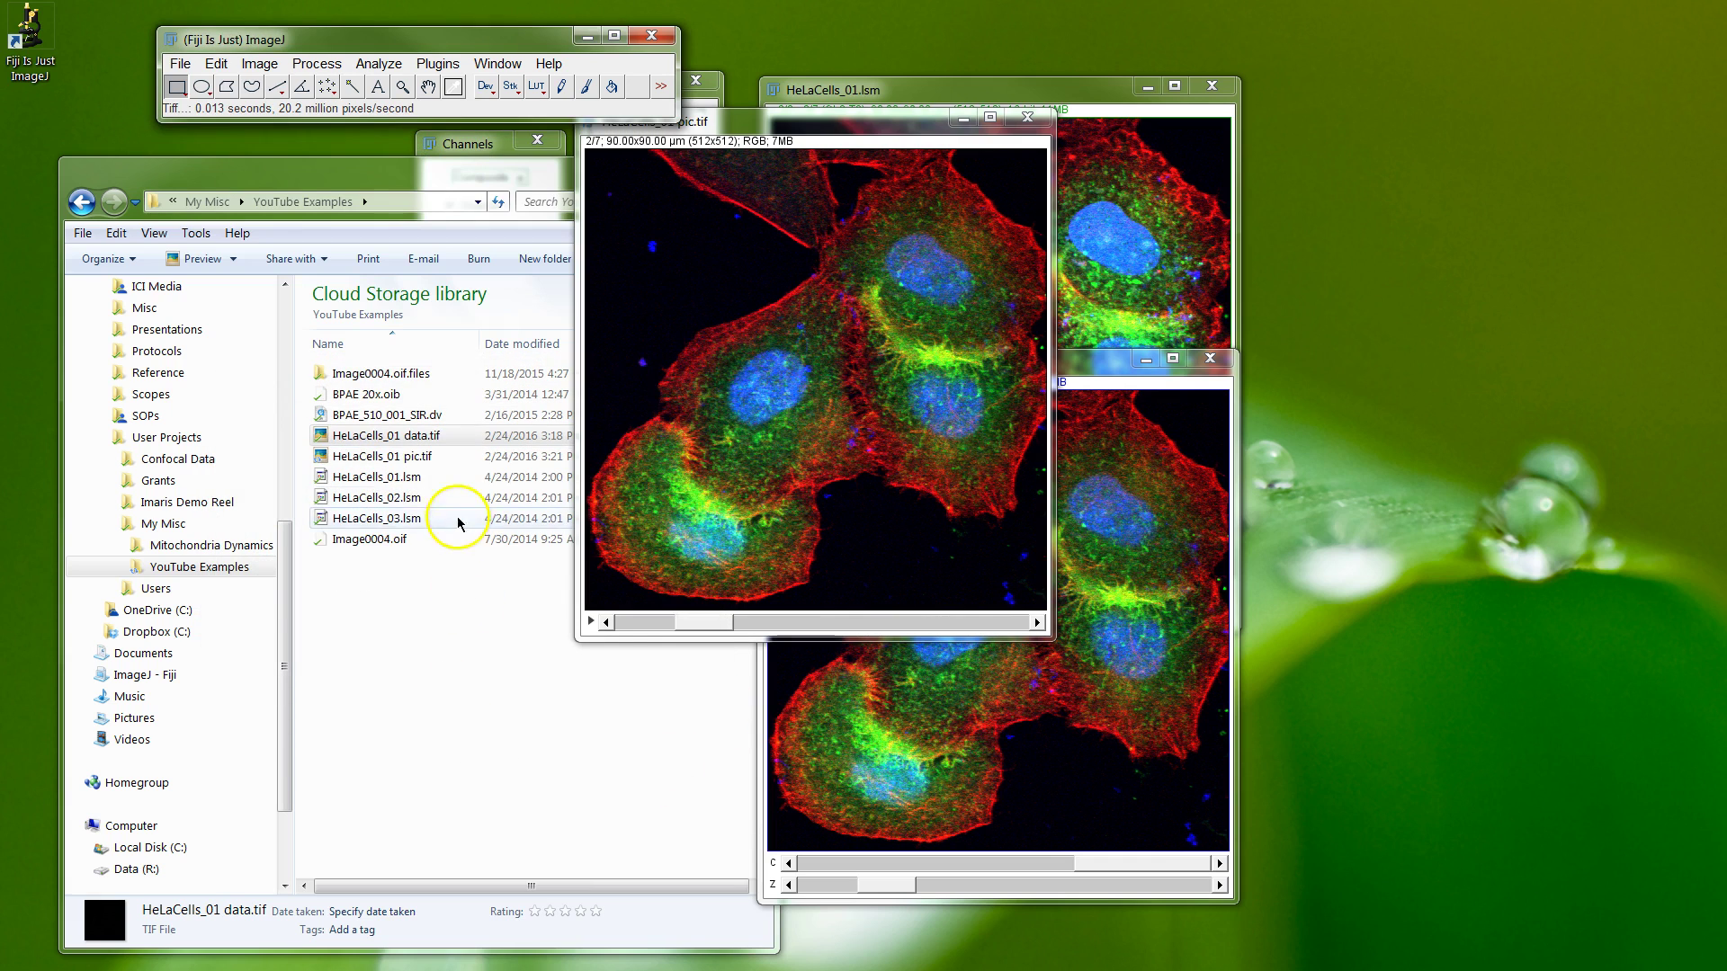
From the YouTube Examples folder, open HeLaCells_01 pic.tif with Windows Photo Viewer
click(365, 459)
right_click(363, 458)
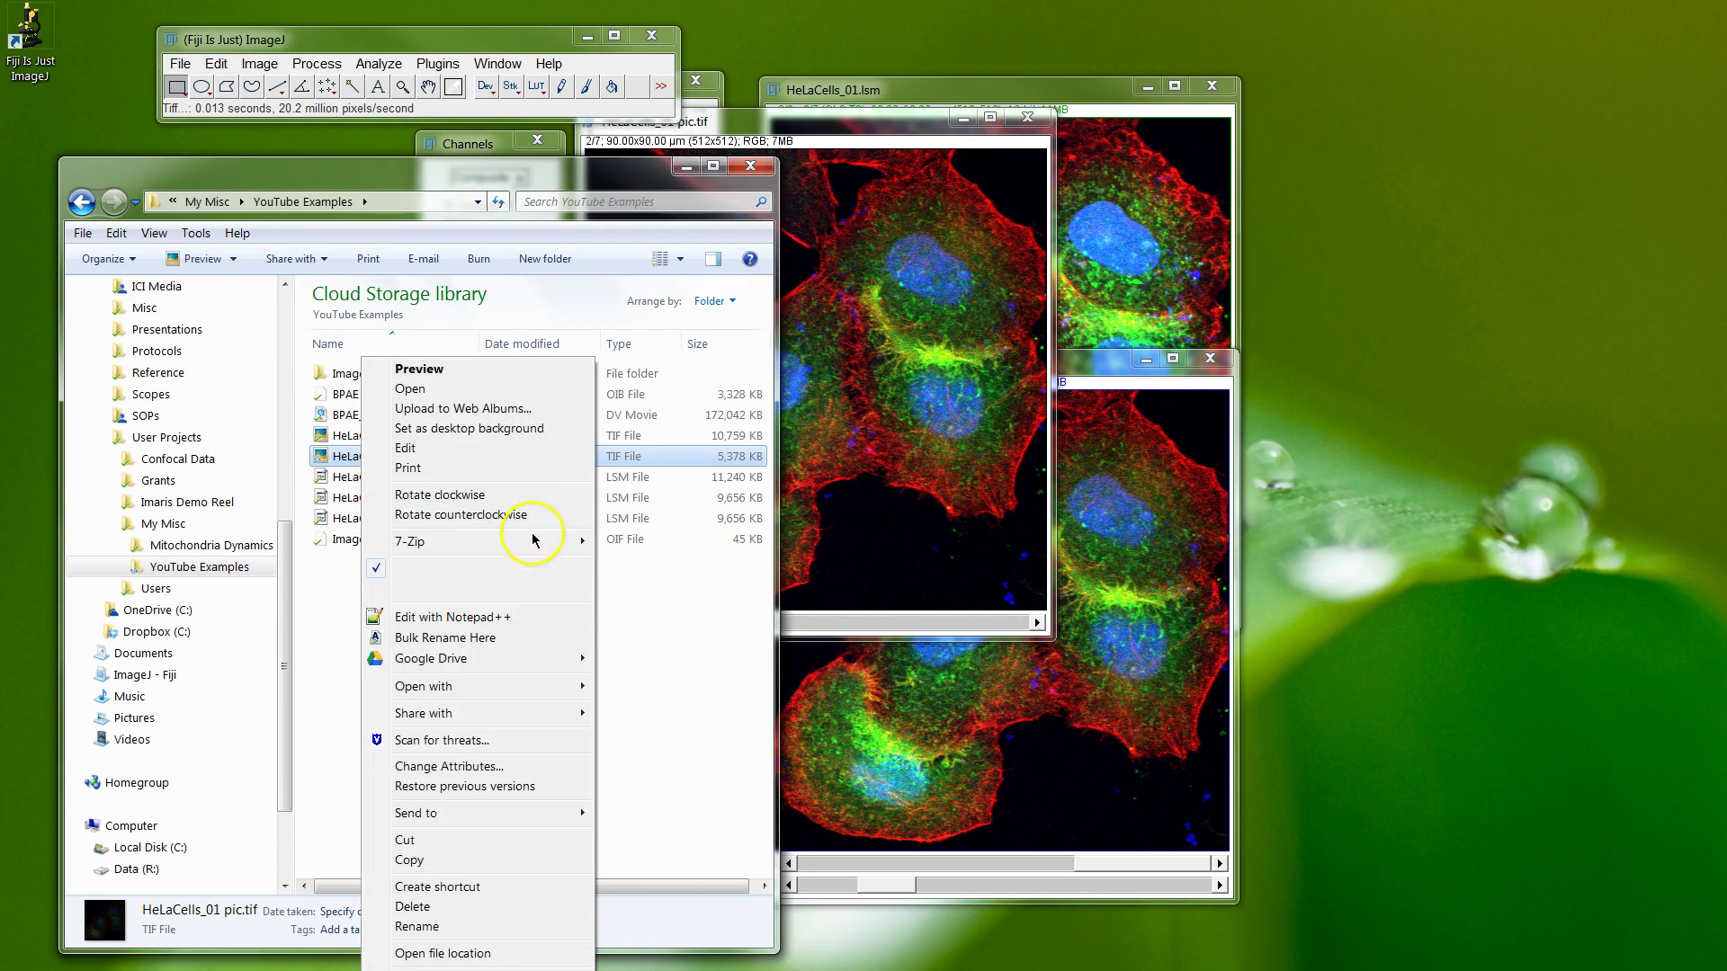
mouse_move(552, 686)
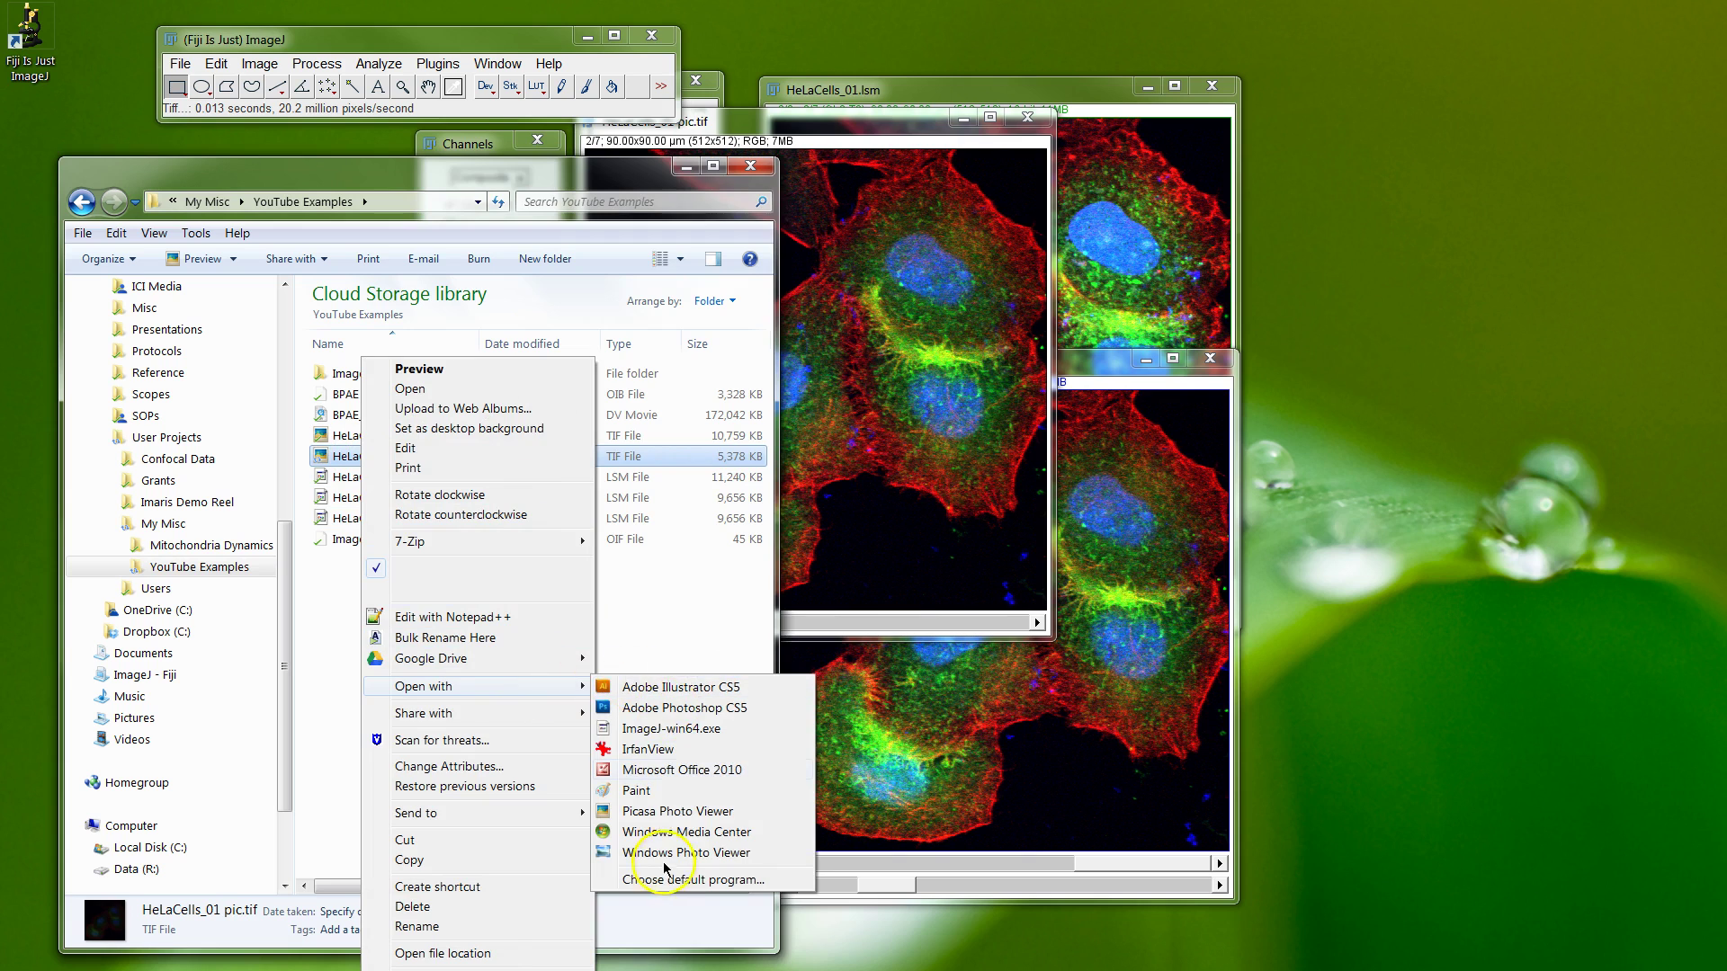
click(664, 854)
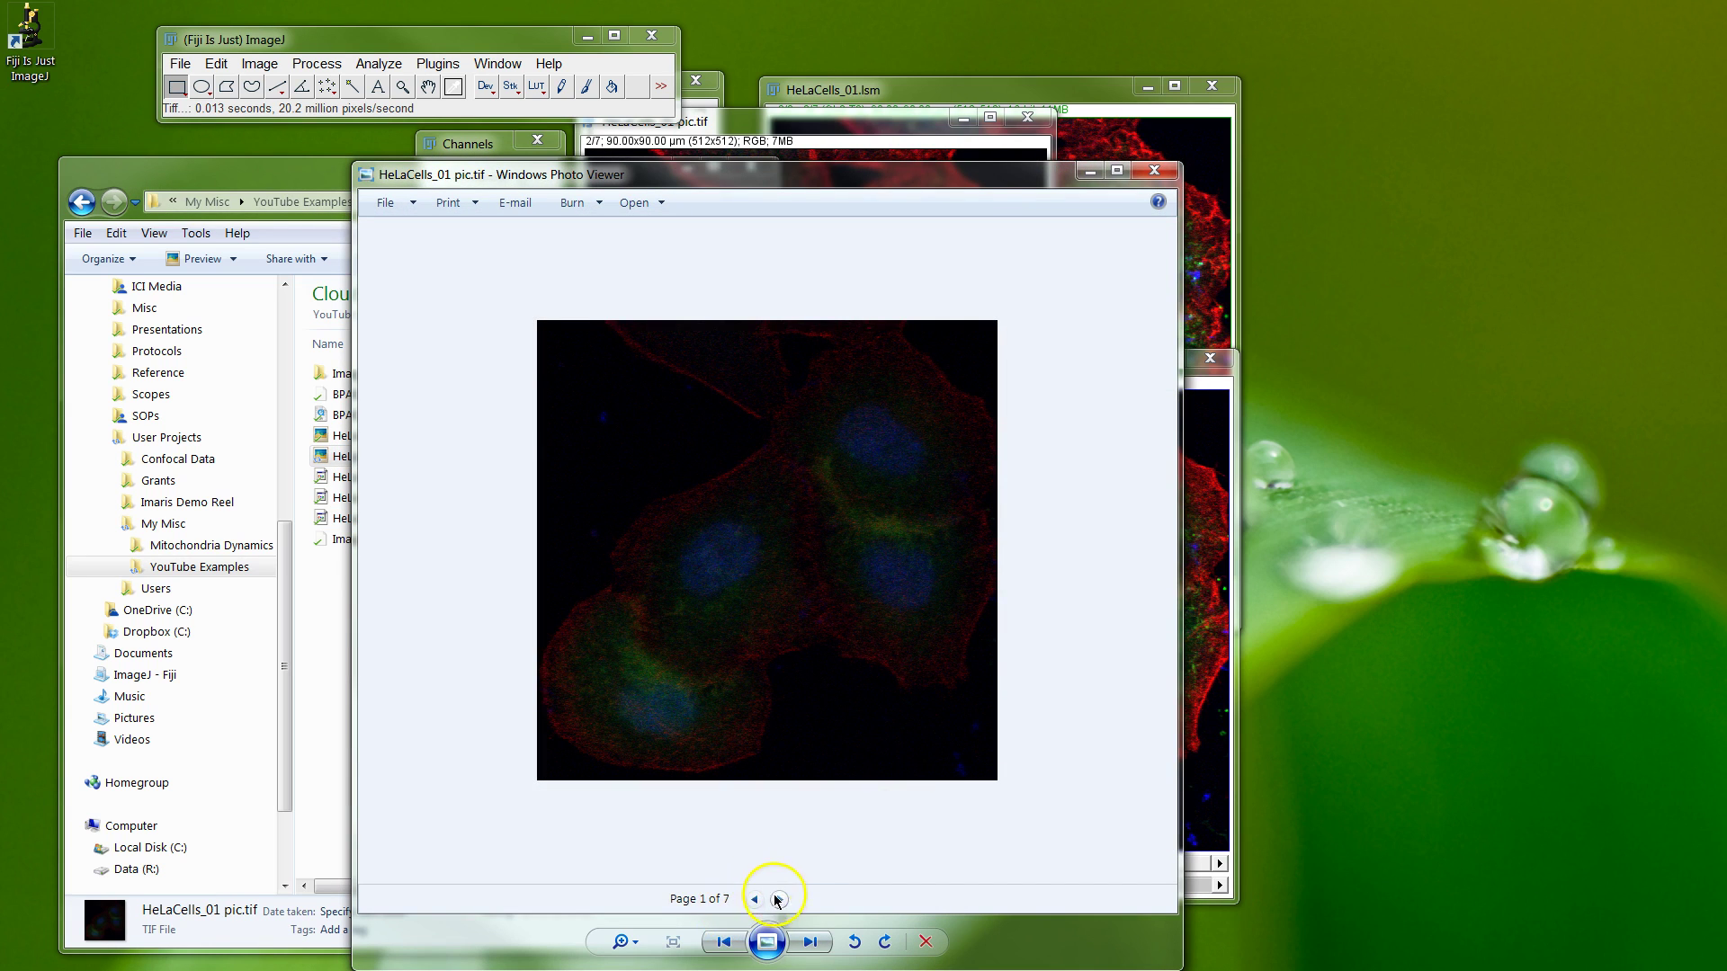
Page through the slices of HeLaCells_01 pic.tif in the photo preview, and close the preview
click(776, 900)
click(775, 899)
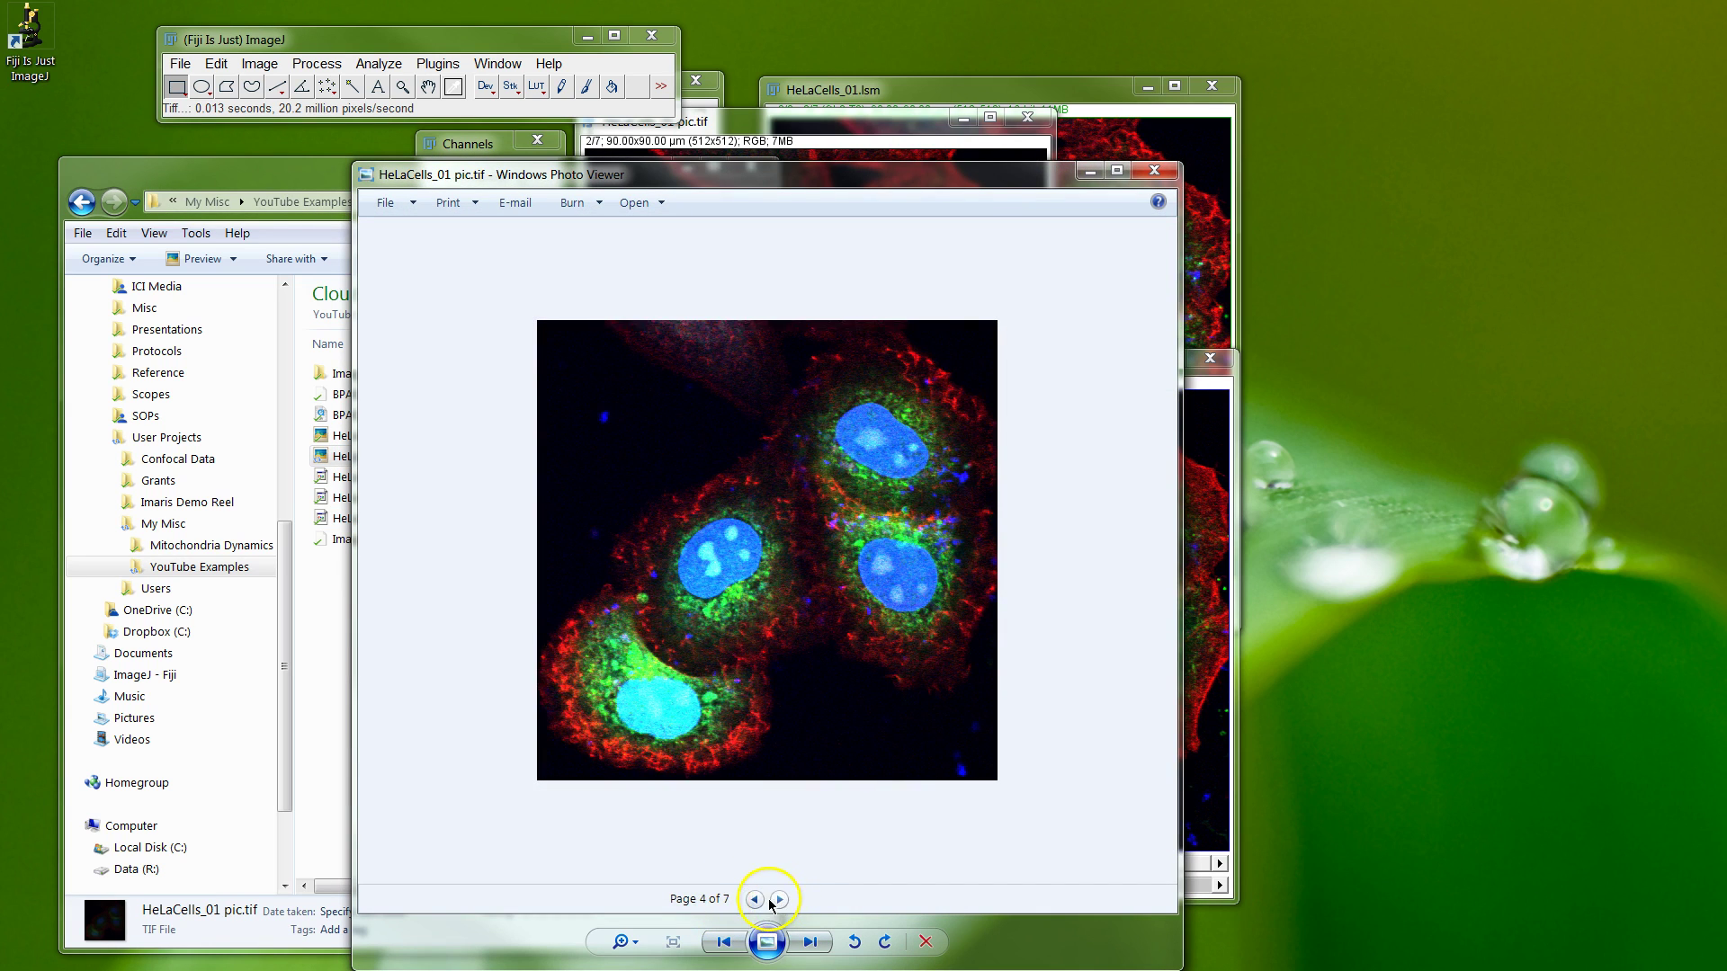
click(756, 899)
click(1153, 169)
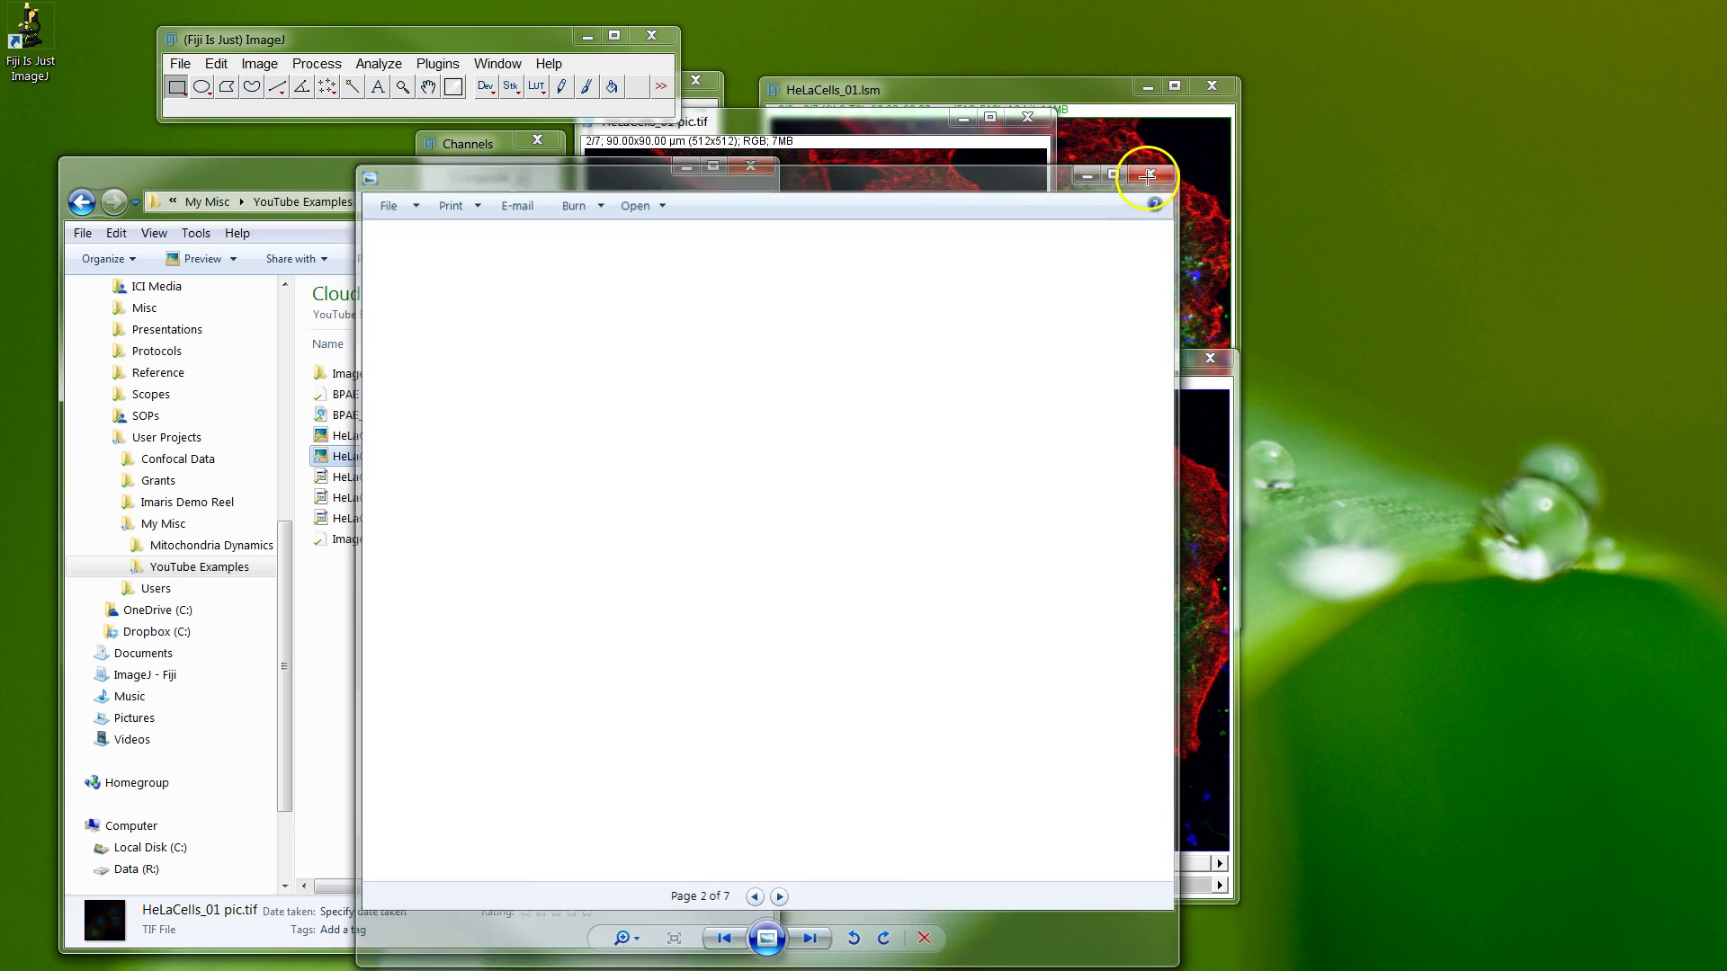
Bring the HeLaCells_01 pic.tif image window forward in Fiji and shift it slightly away from the other images
click(771, 118)
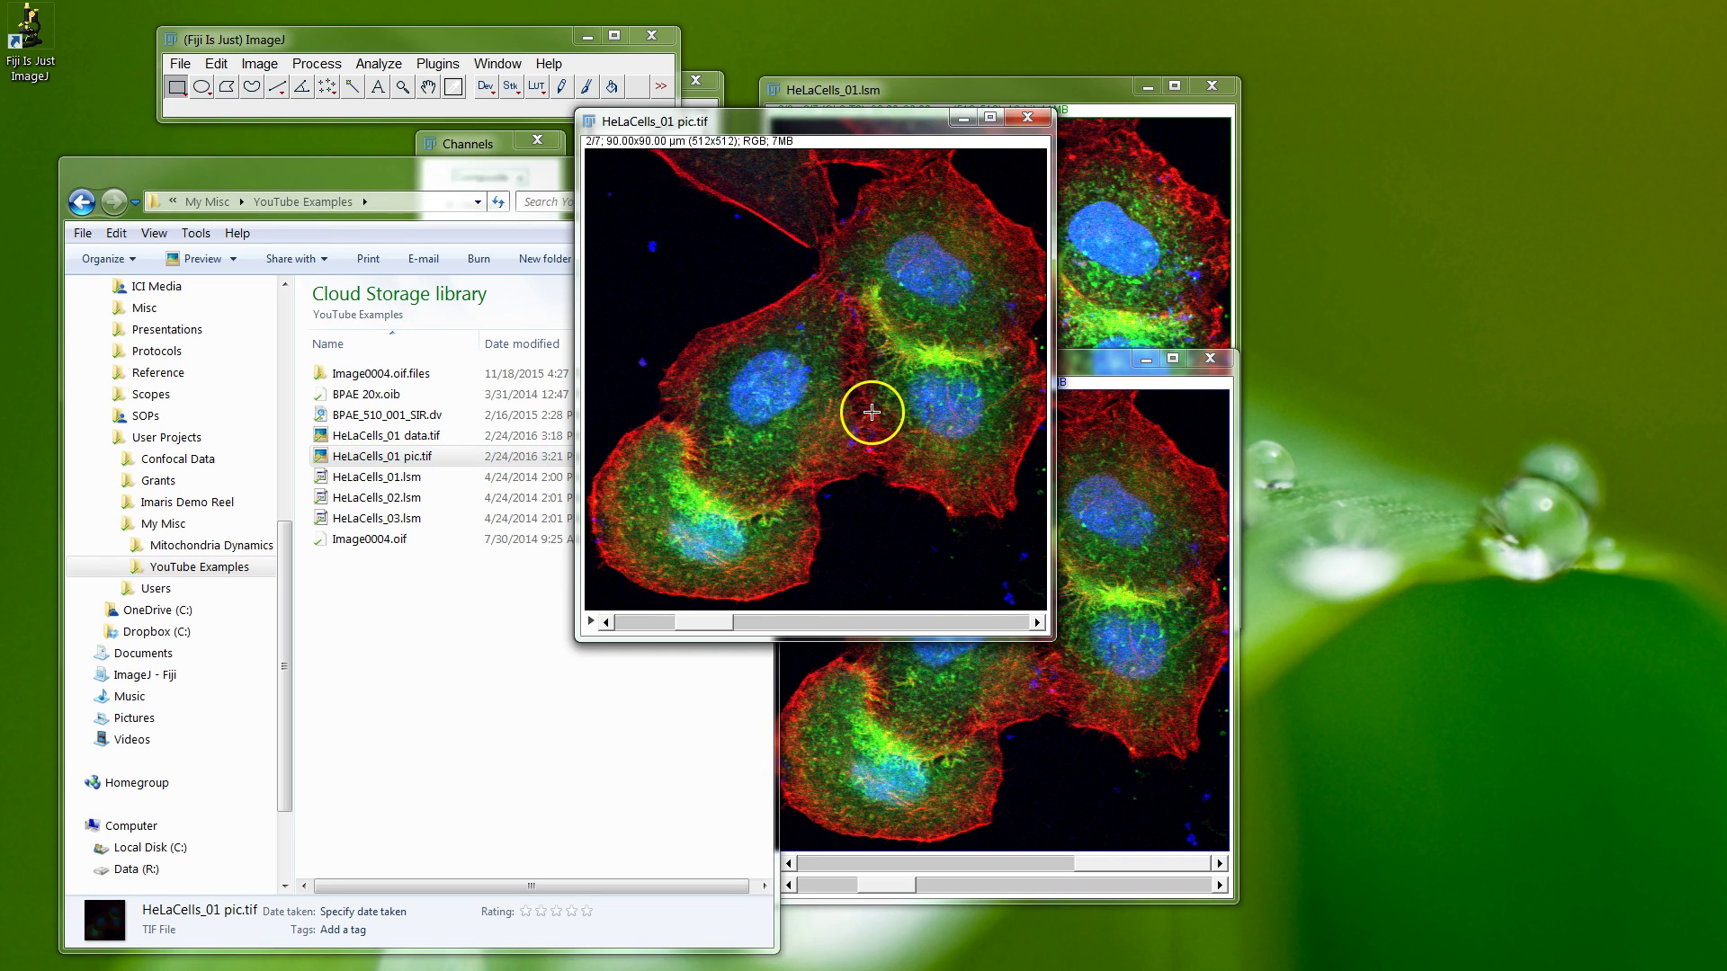
drag(764, 124, 736, 139)
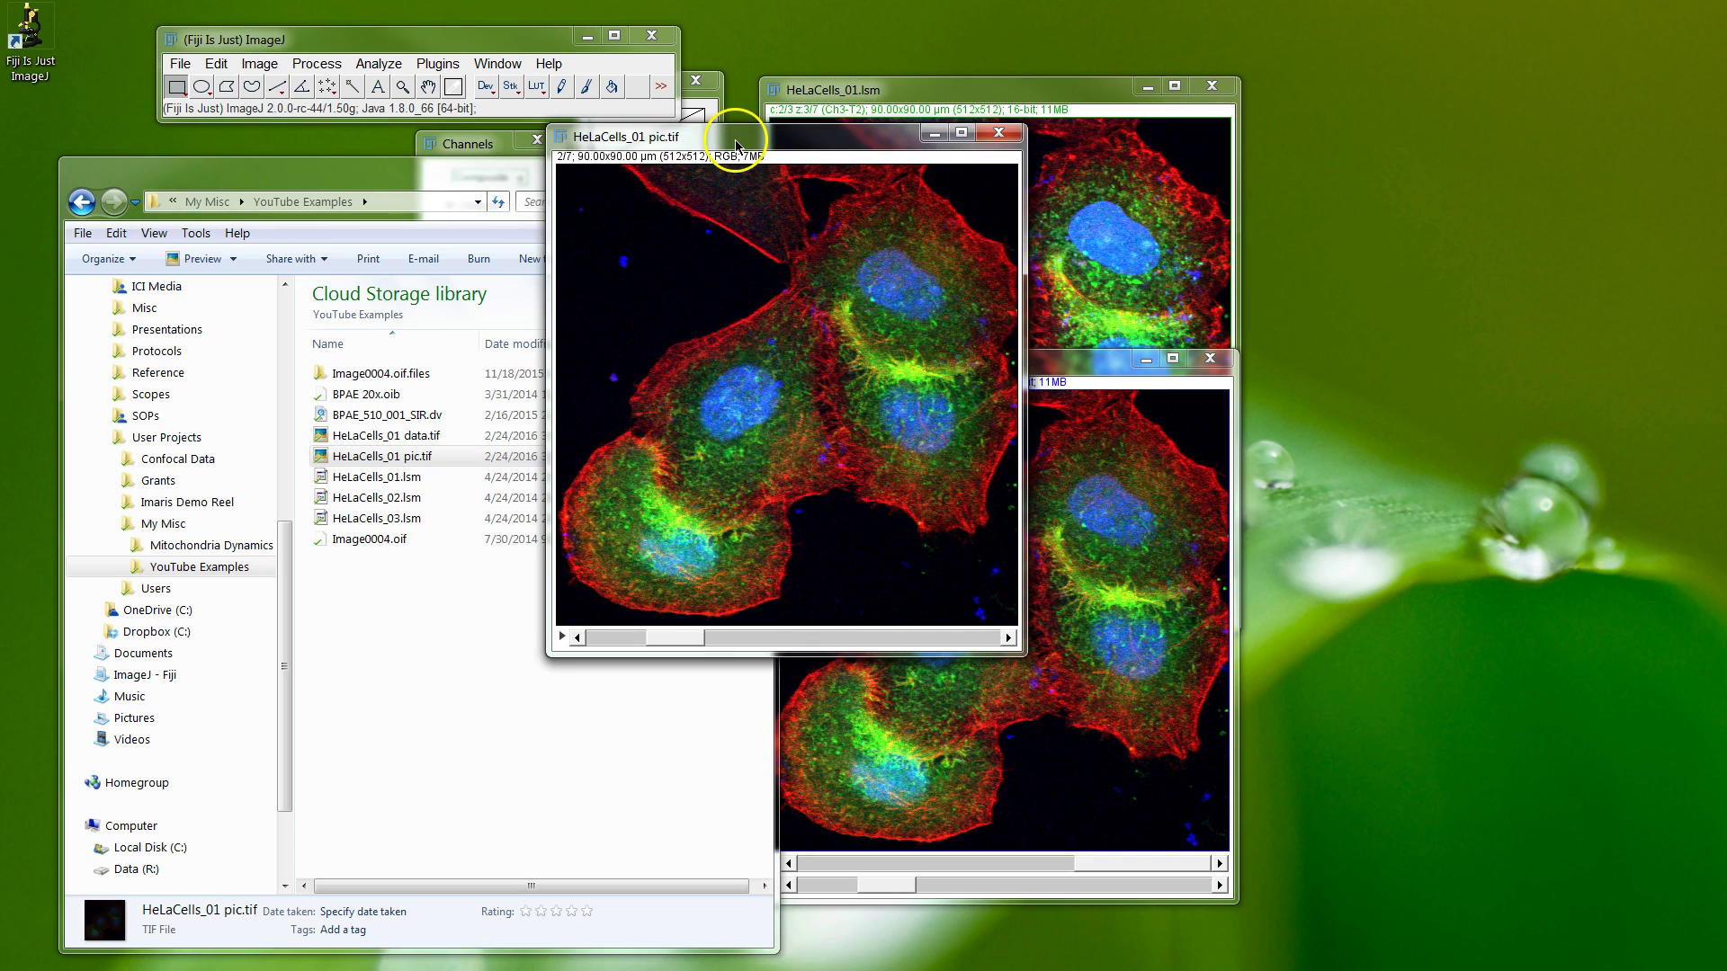
Duplicate only the current slice of HeLaCells_01 pic.tif, without the stack, and move the copy clear of the original
key(ctrl+shift+d)
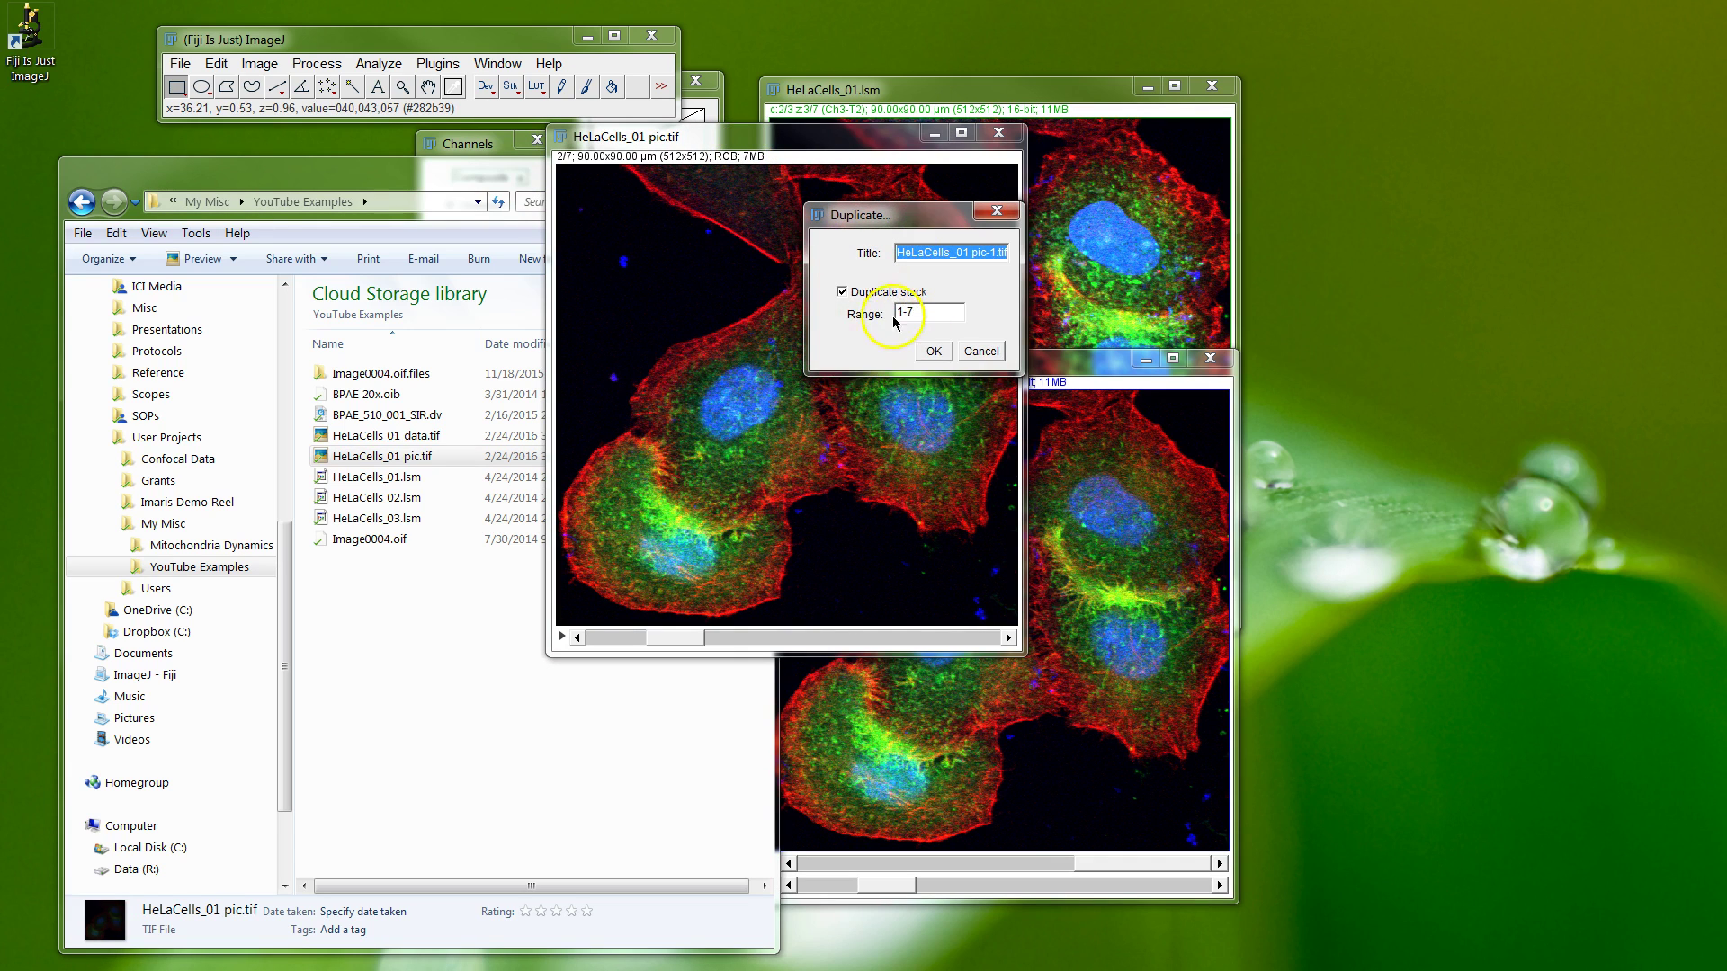
click(847, 295)
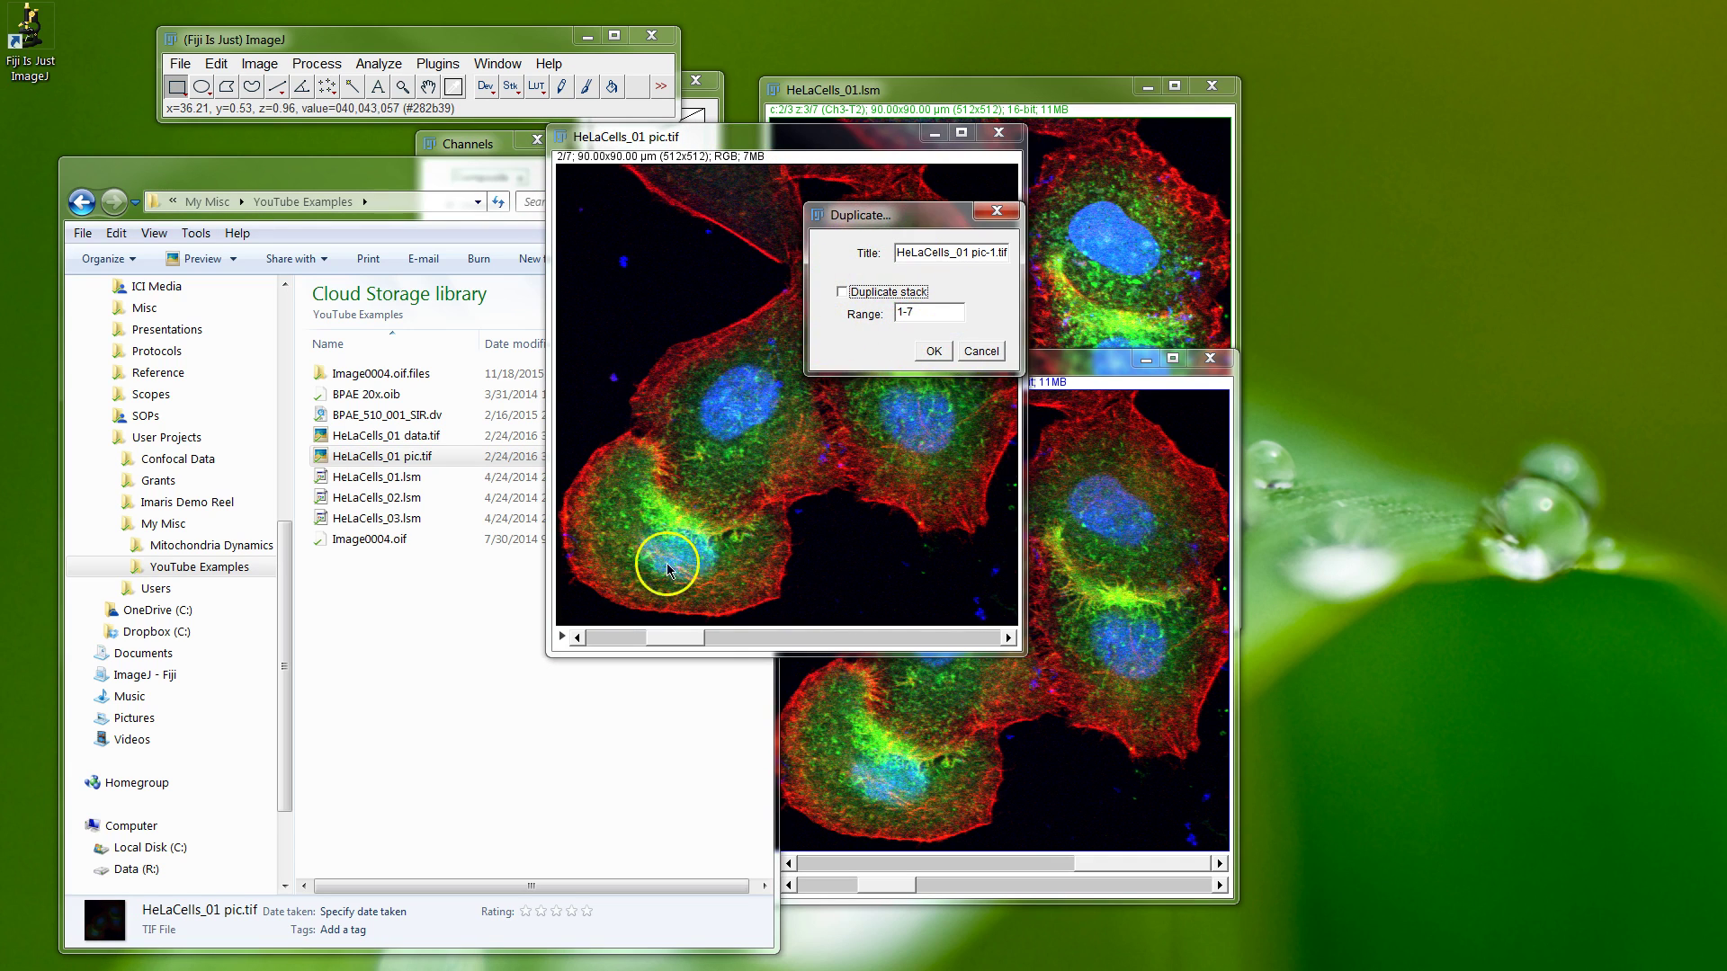
click(933, 351)
drag(994, 143, 423, 184)
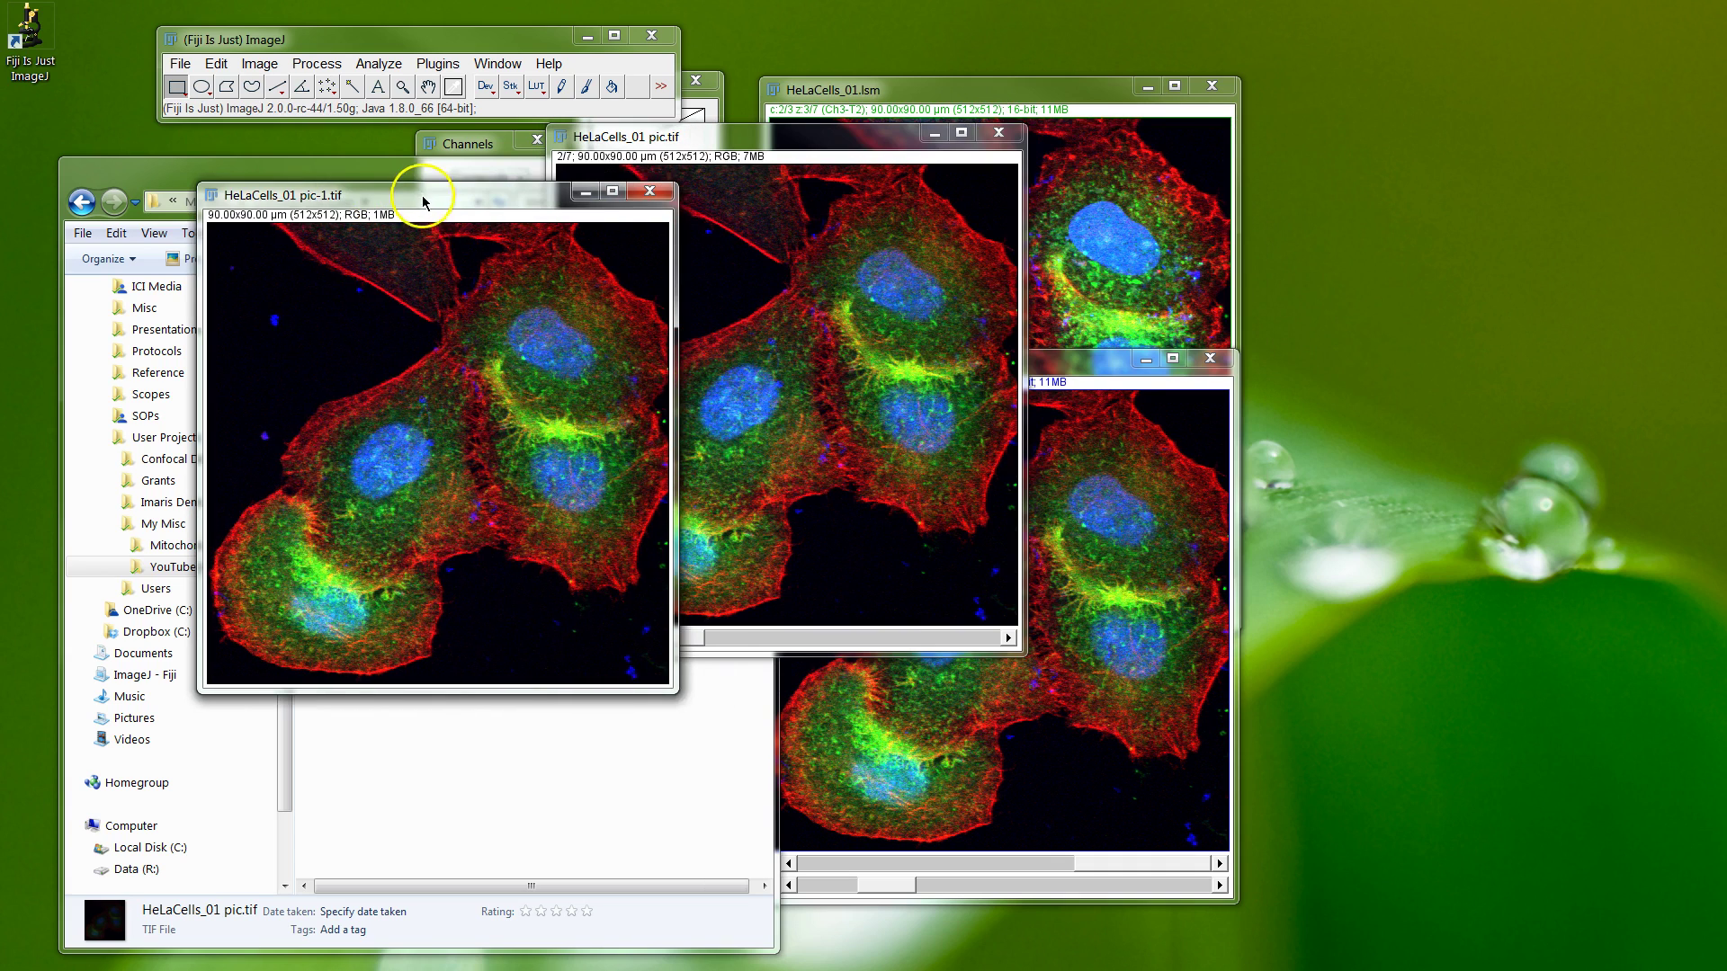
Save the single-slice RGB duplicate as a TIFF named HeLaCells_01 pic-1.tif in the YouTube Examples folder
click(180, 63)
mouse_move(339, 309)
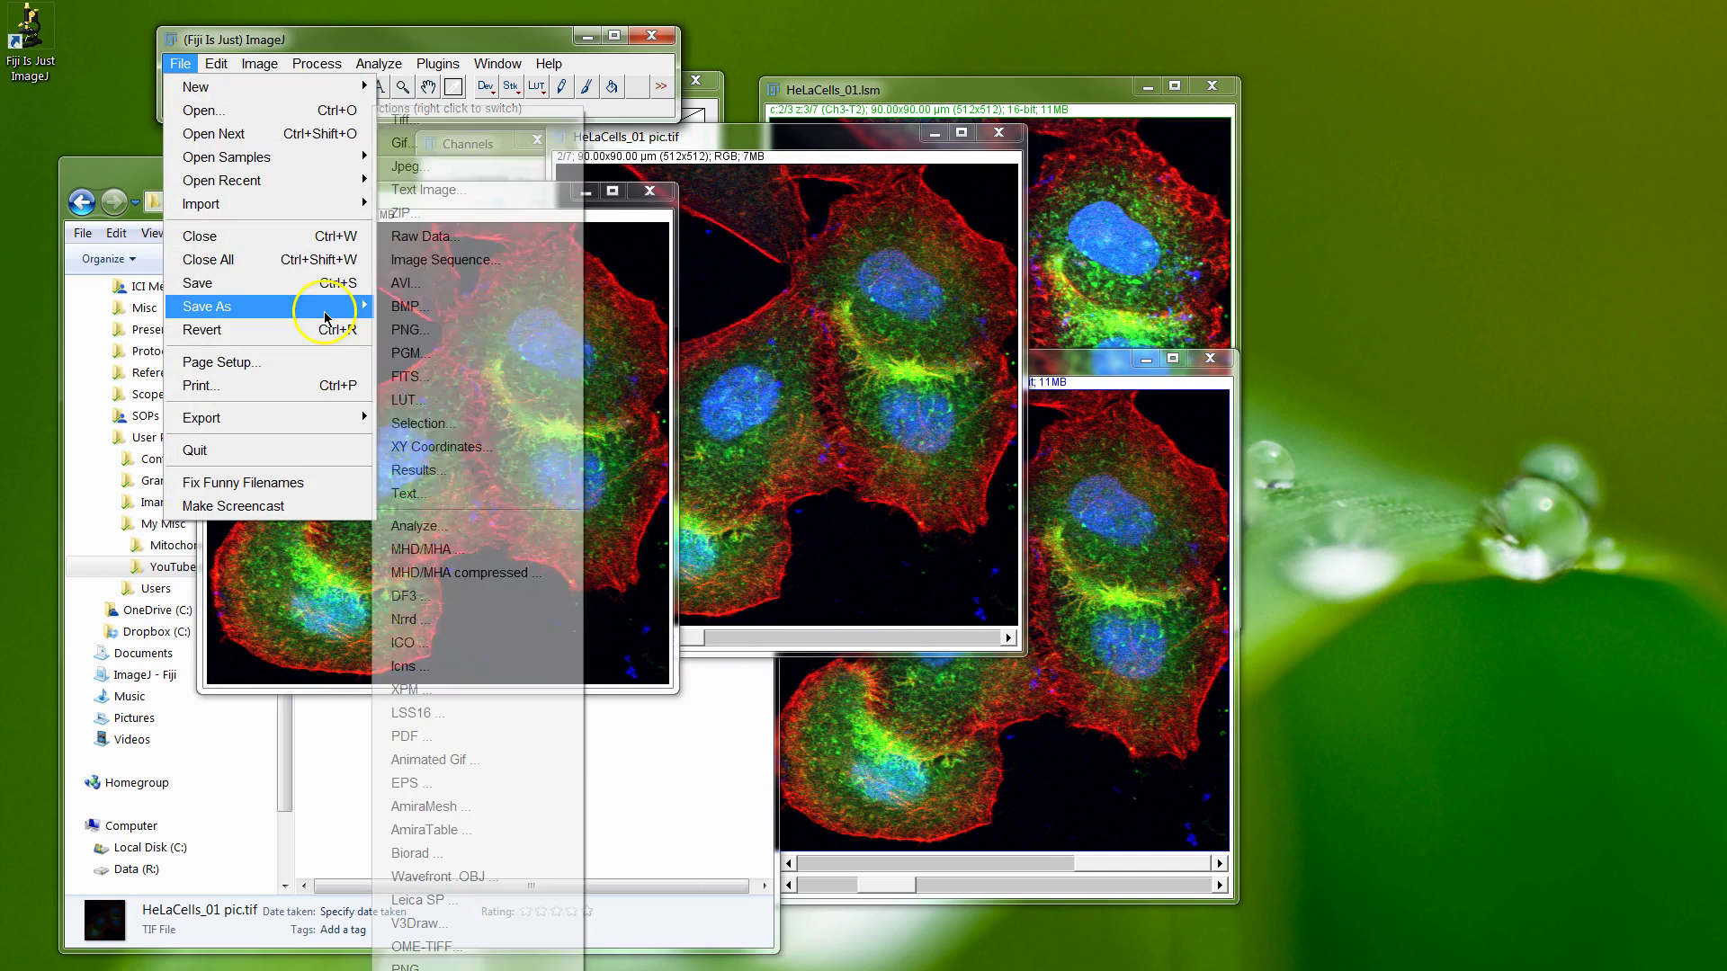
click(467, 119)
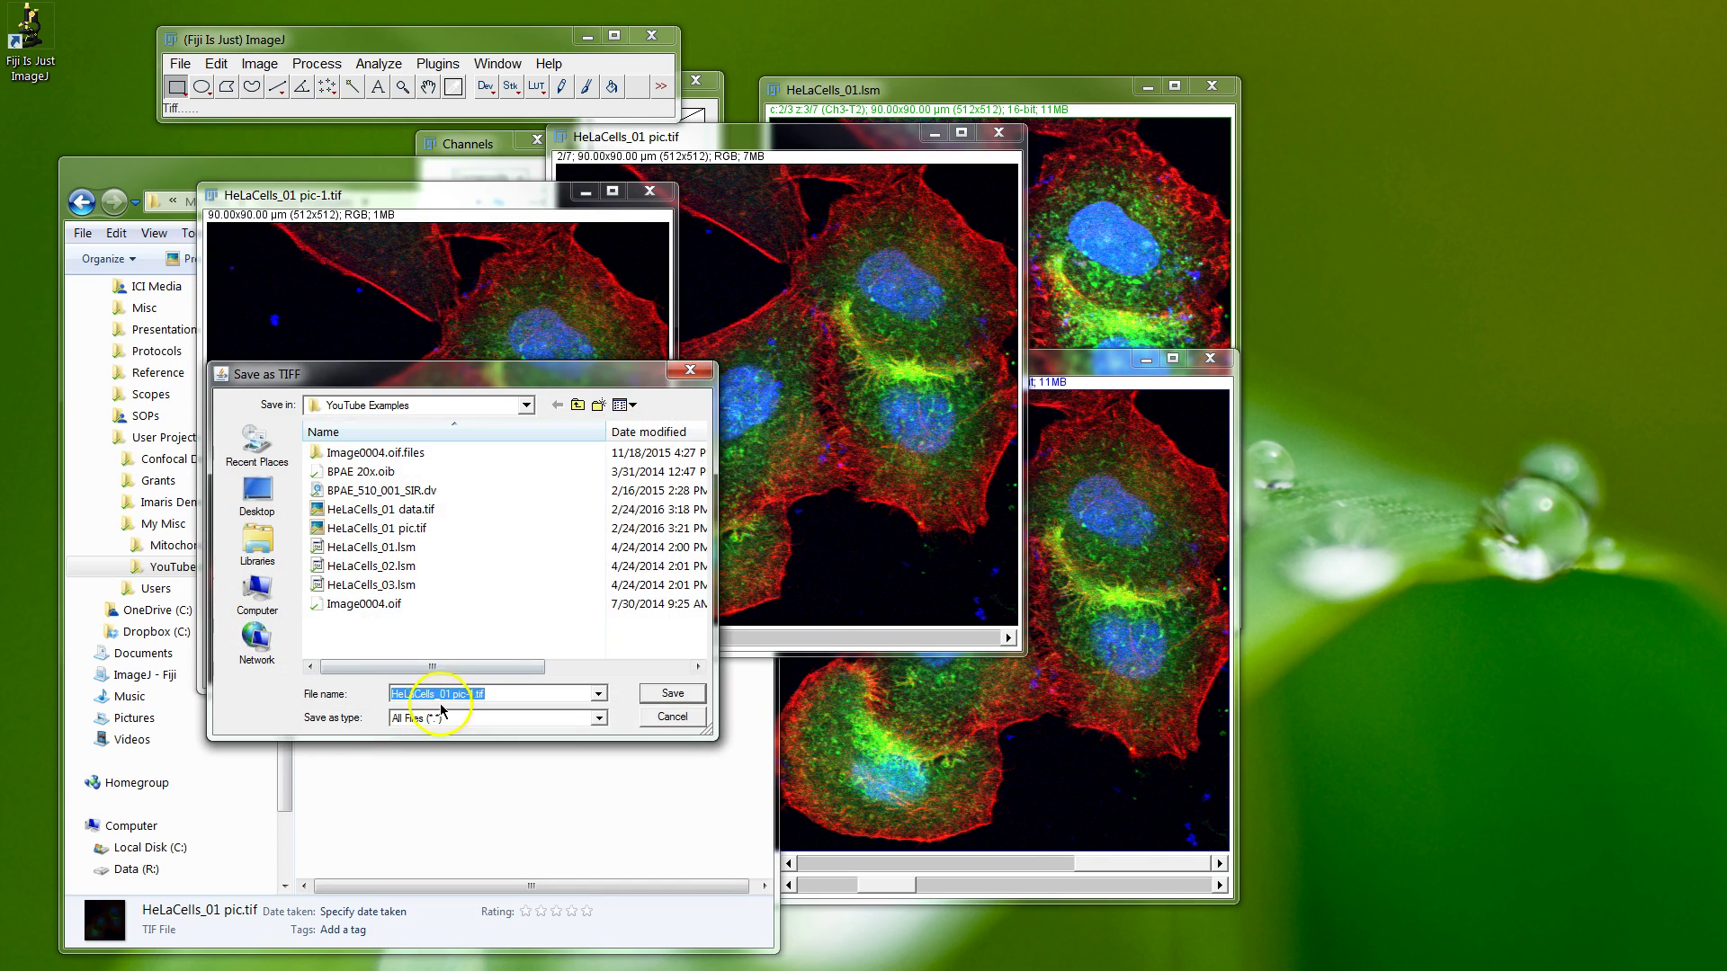
click(665, 686)
Preview HeLaCells_01 pic-1.tif from the YouTube Examples folder in the photo viewer, and close the preview
click(525, 843)
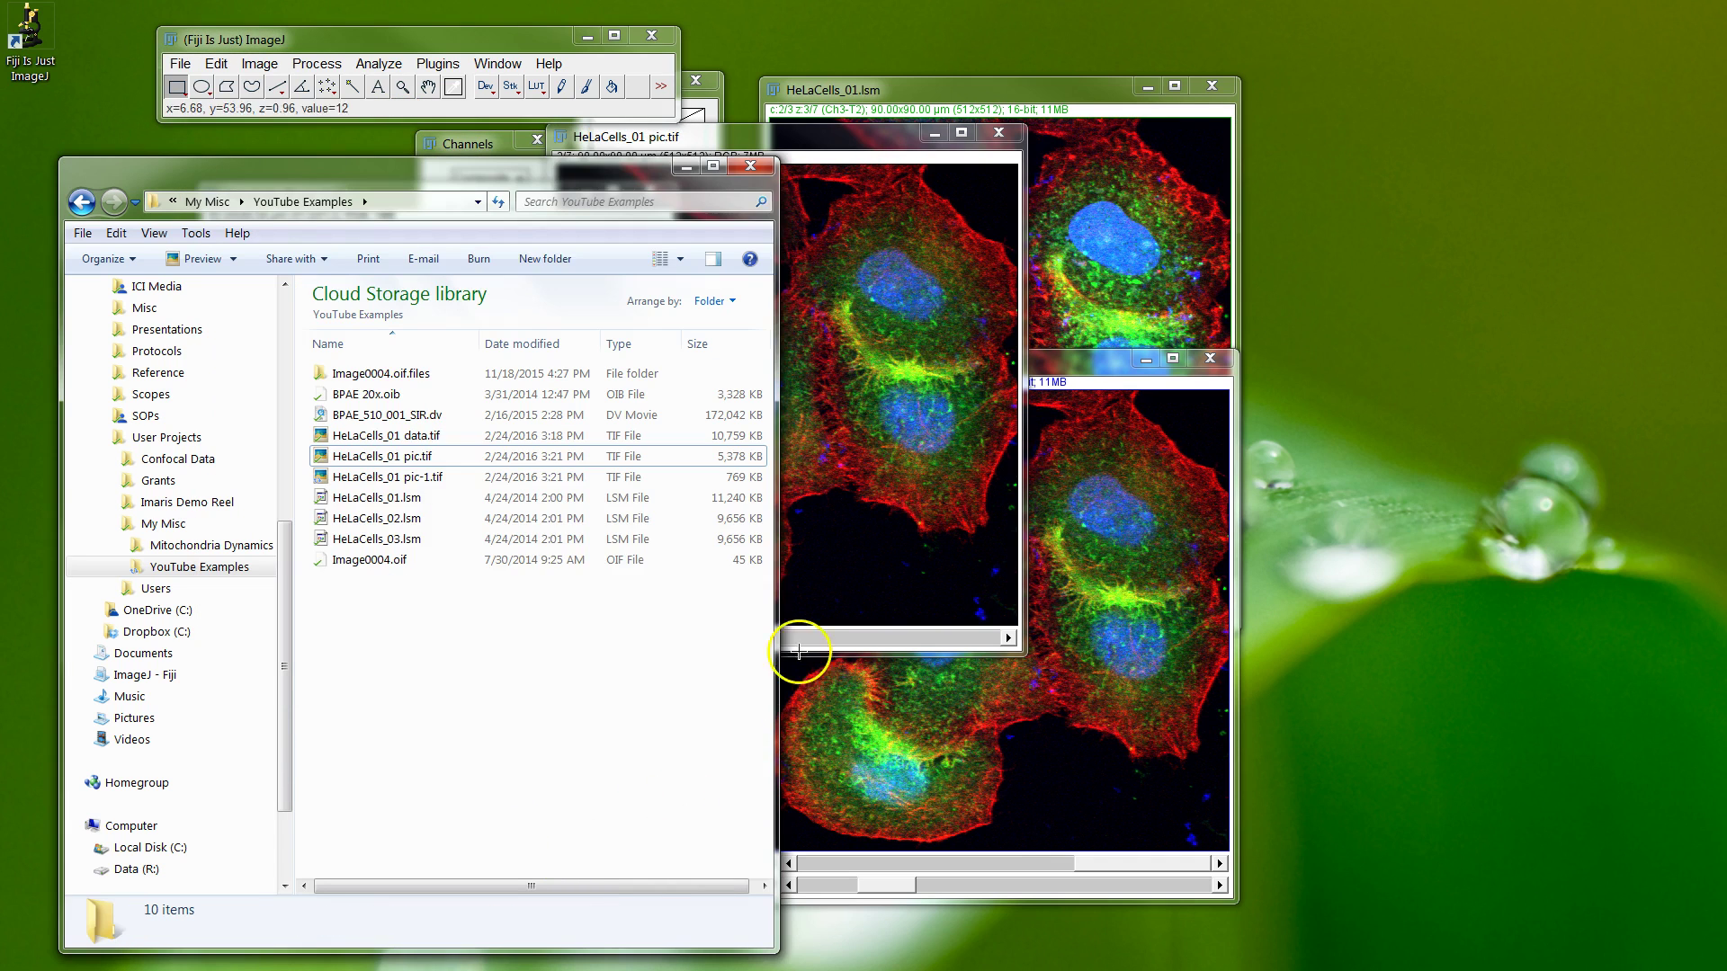
click(370, 478)
double_click(370, 478)
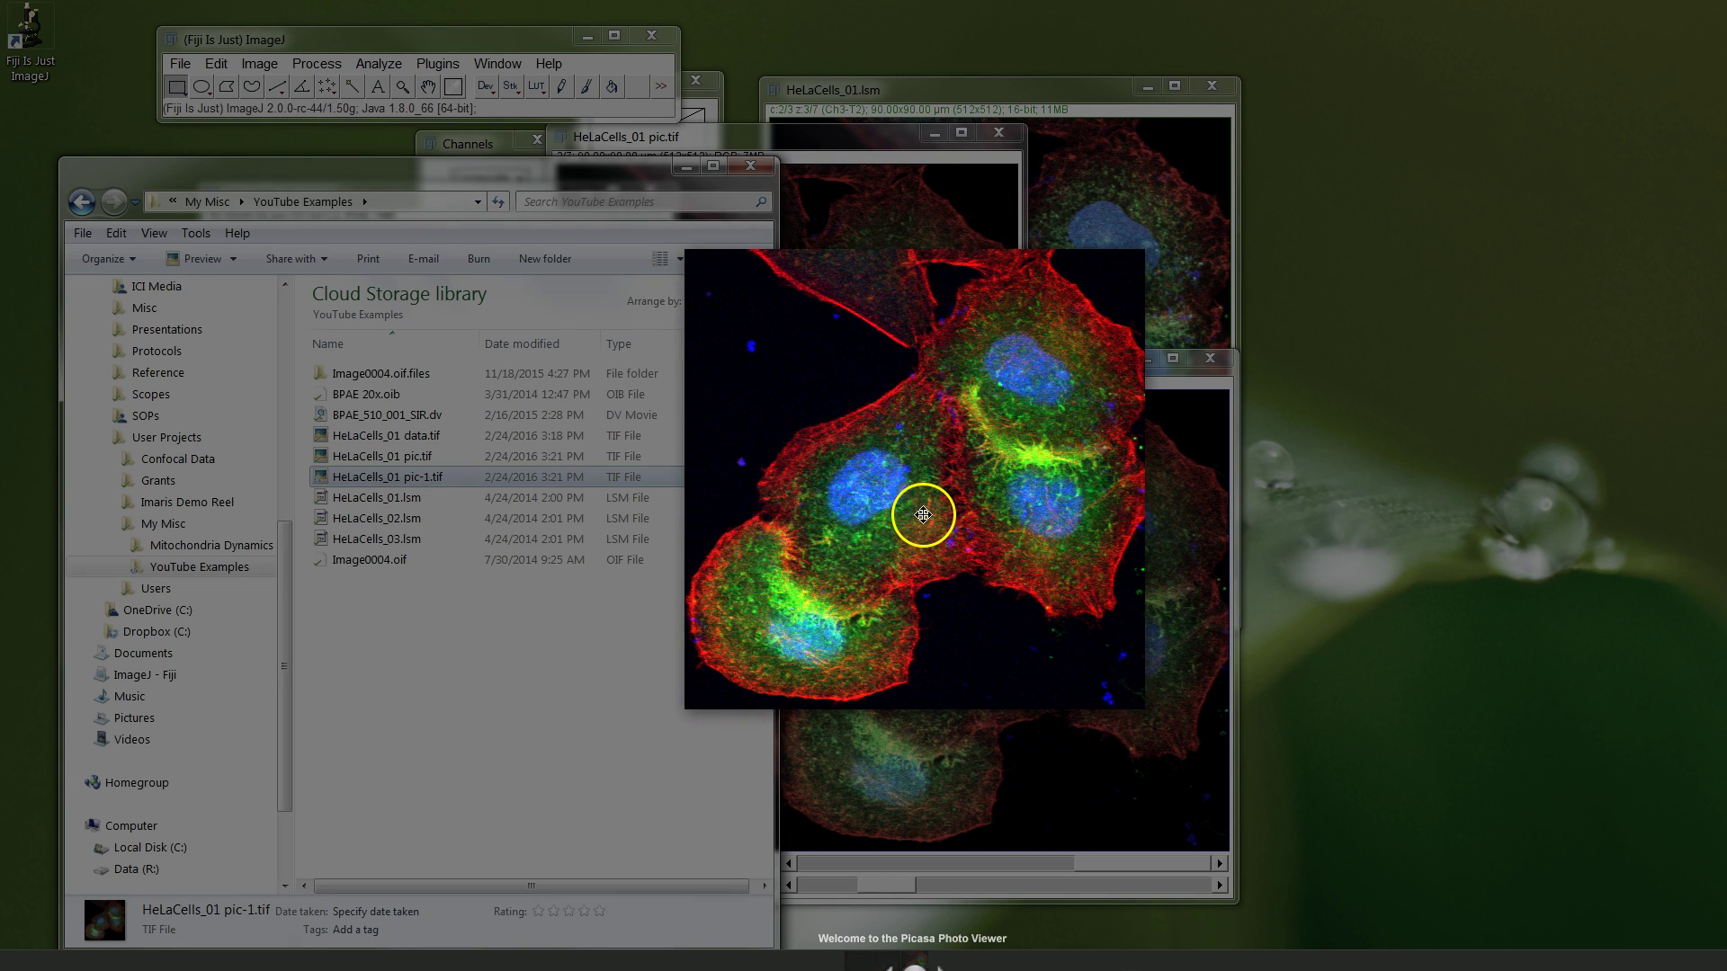
drag(922, 509, 802, 513)
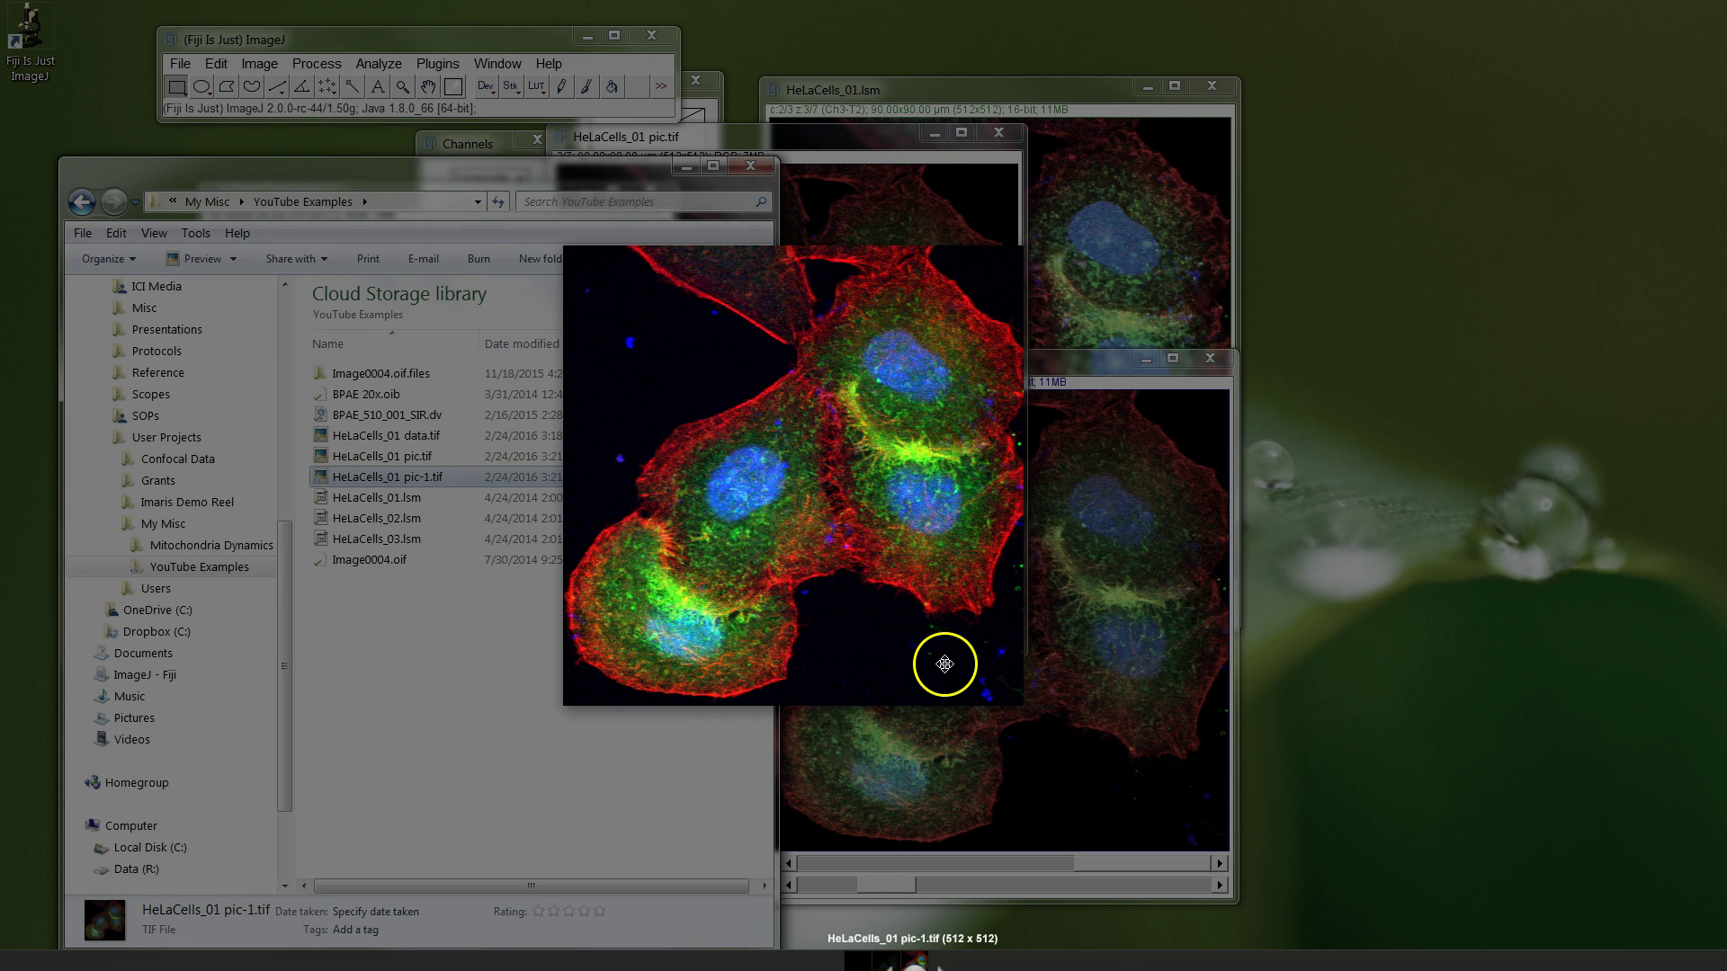
click(1039, 657)
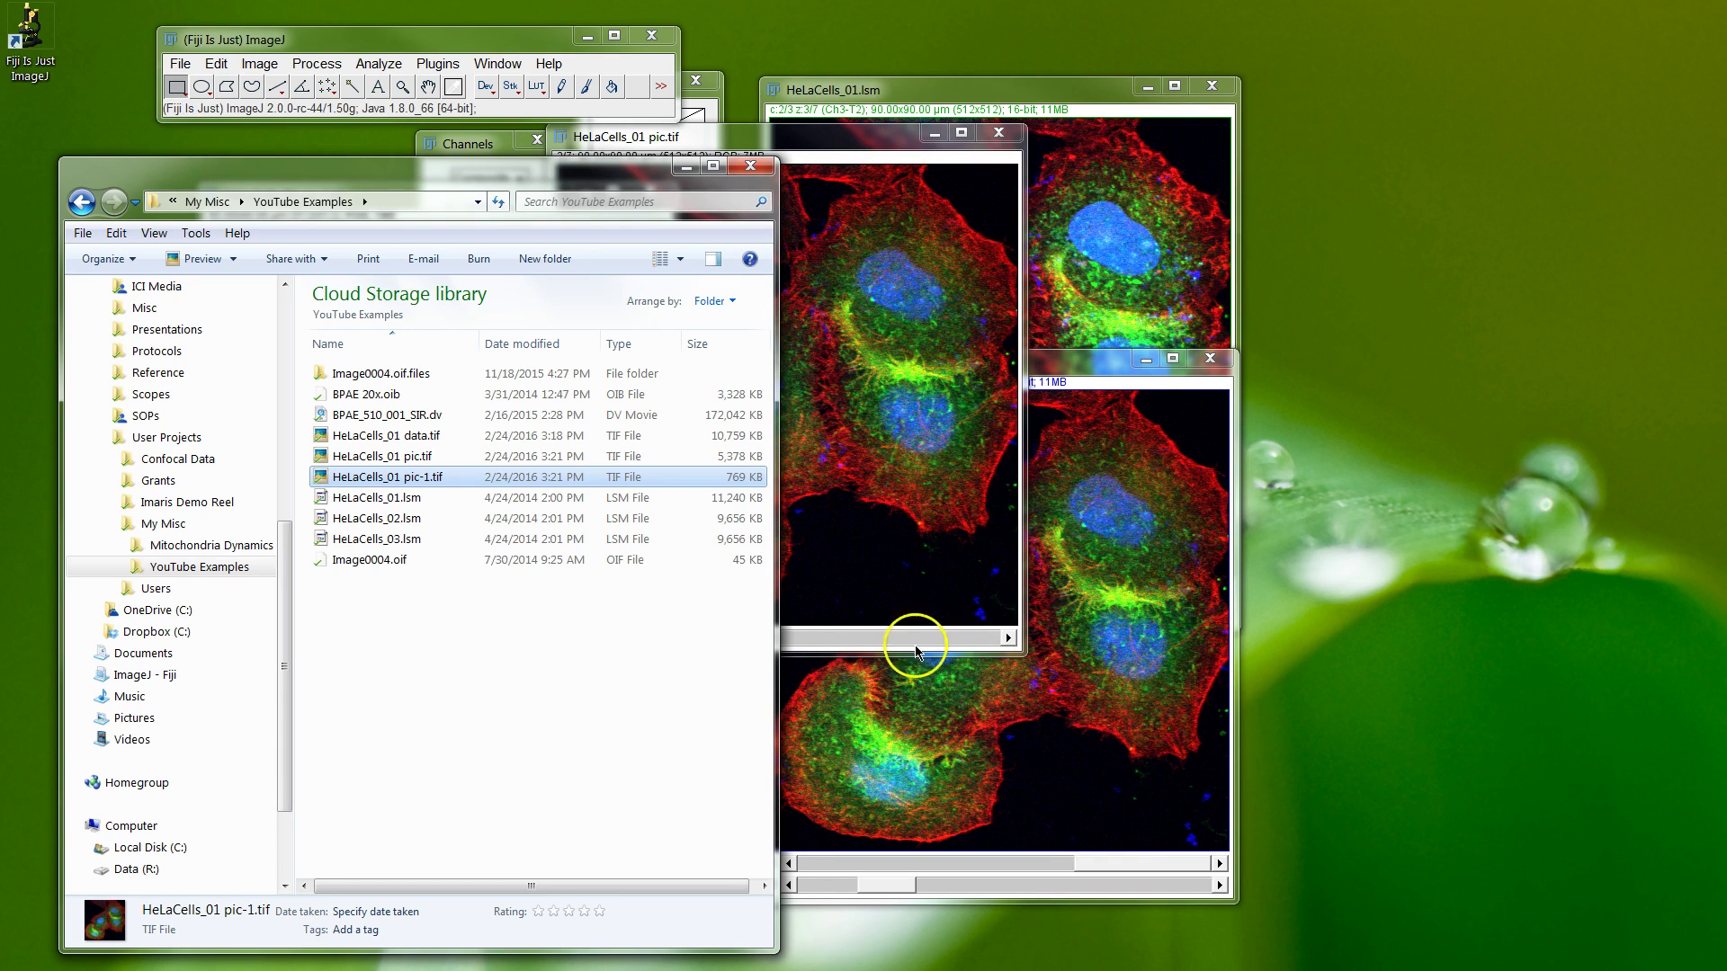
Bring the HeLaCells_01 pic.tif window forward in Fiji and move it and HeLaCells_01 data.tif away from the HeLaCells_01.lsm image
click(837, 151)
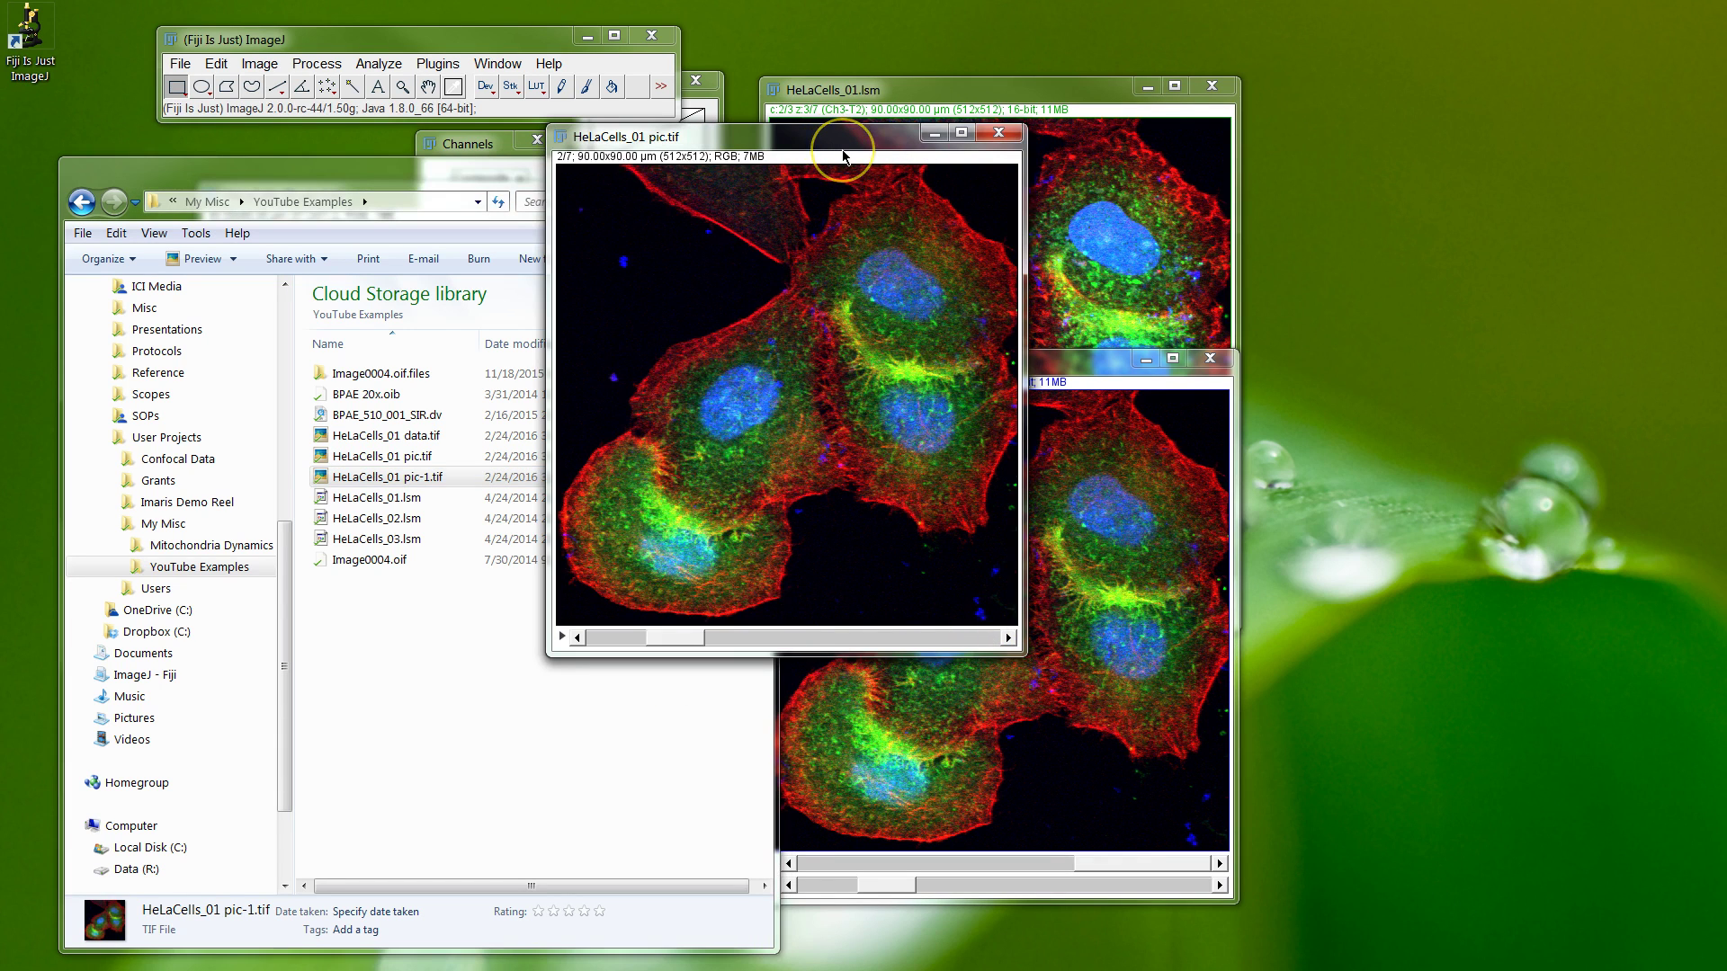
drag(788, 140, 758, 158)
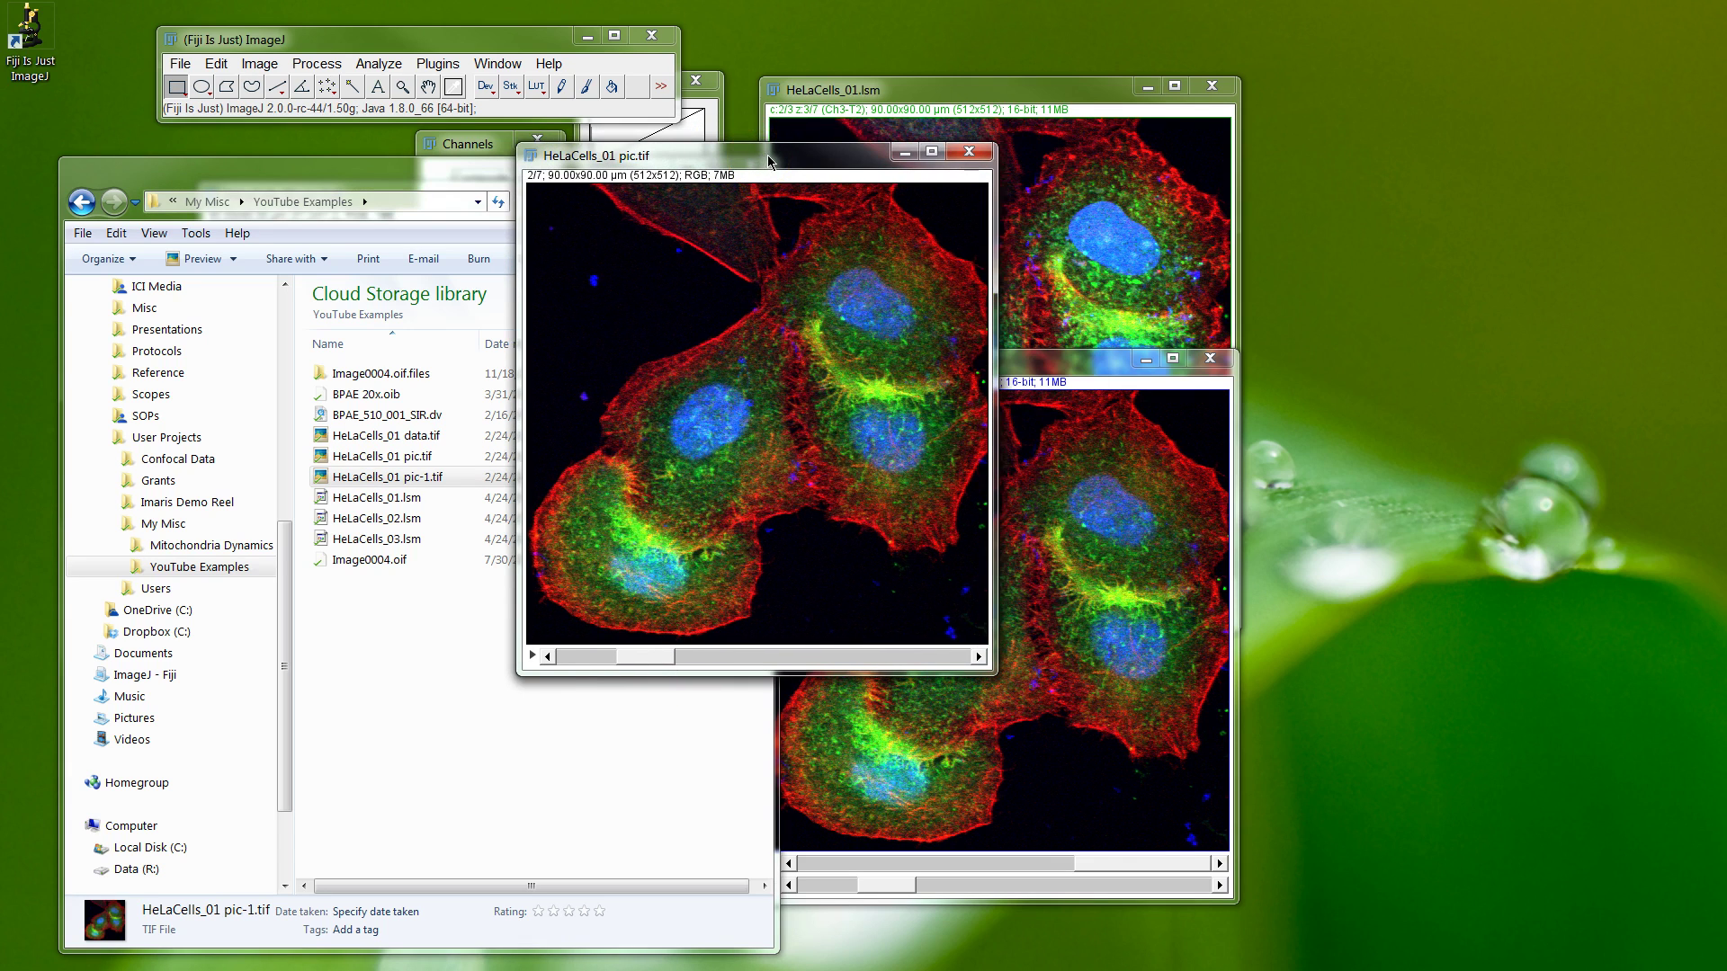
click(773, 175)
click(810, 188)
drag(800, 173, 765, 160)
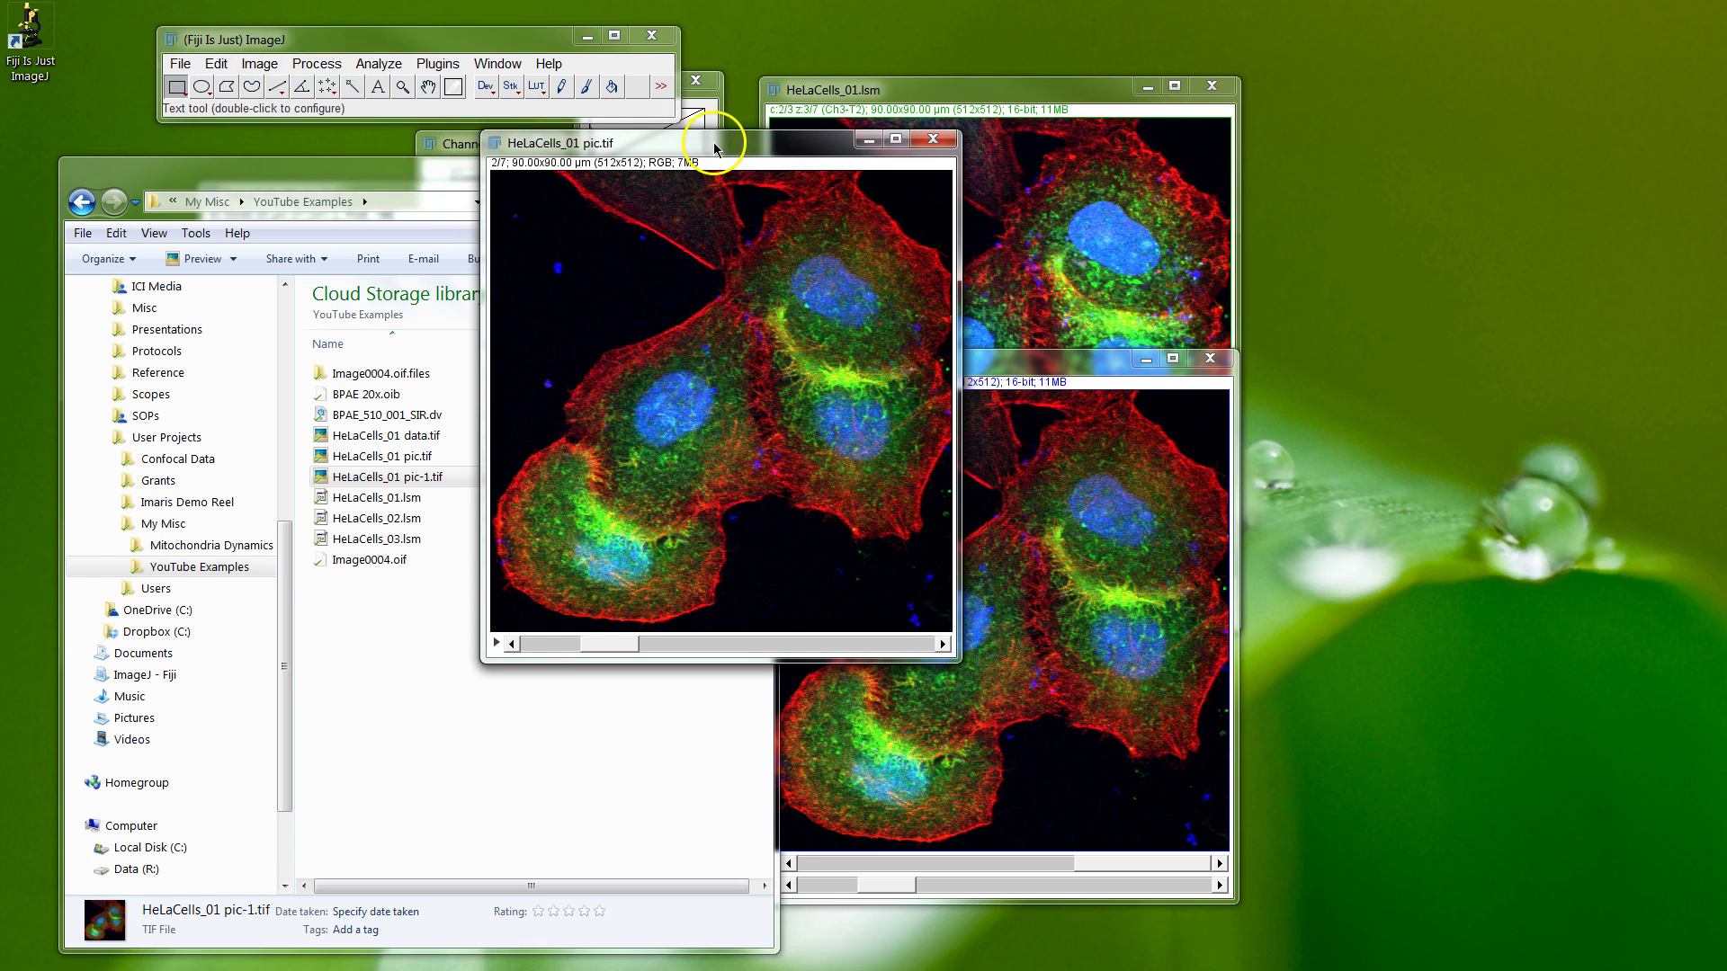
drag(736, 144, 636, 145)
drag(784, 144, 1184, 213)
drag(935, 362, 1177, 280)
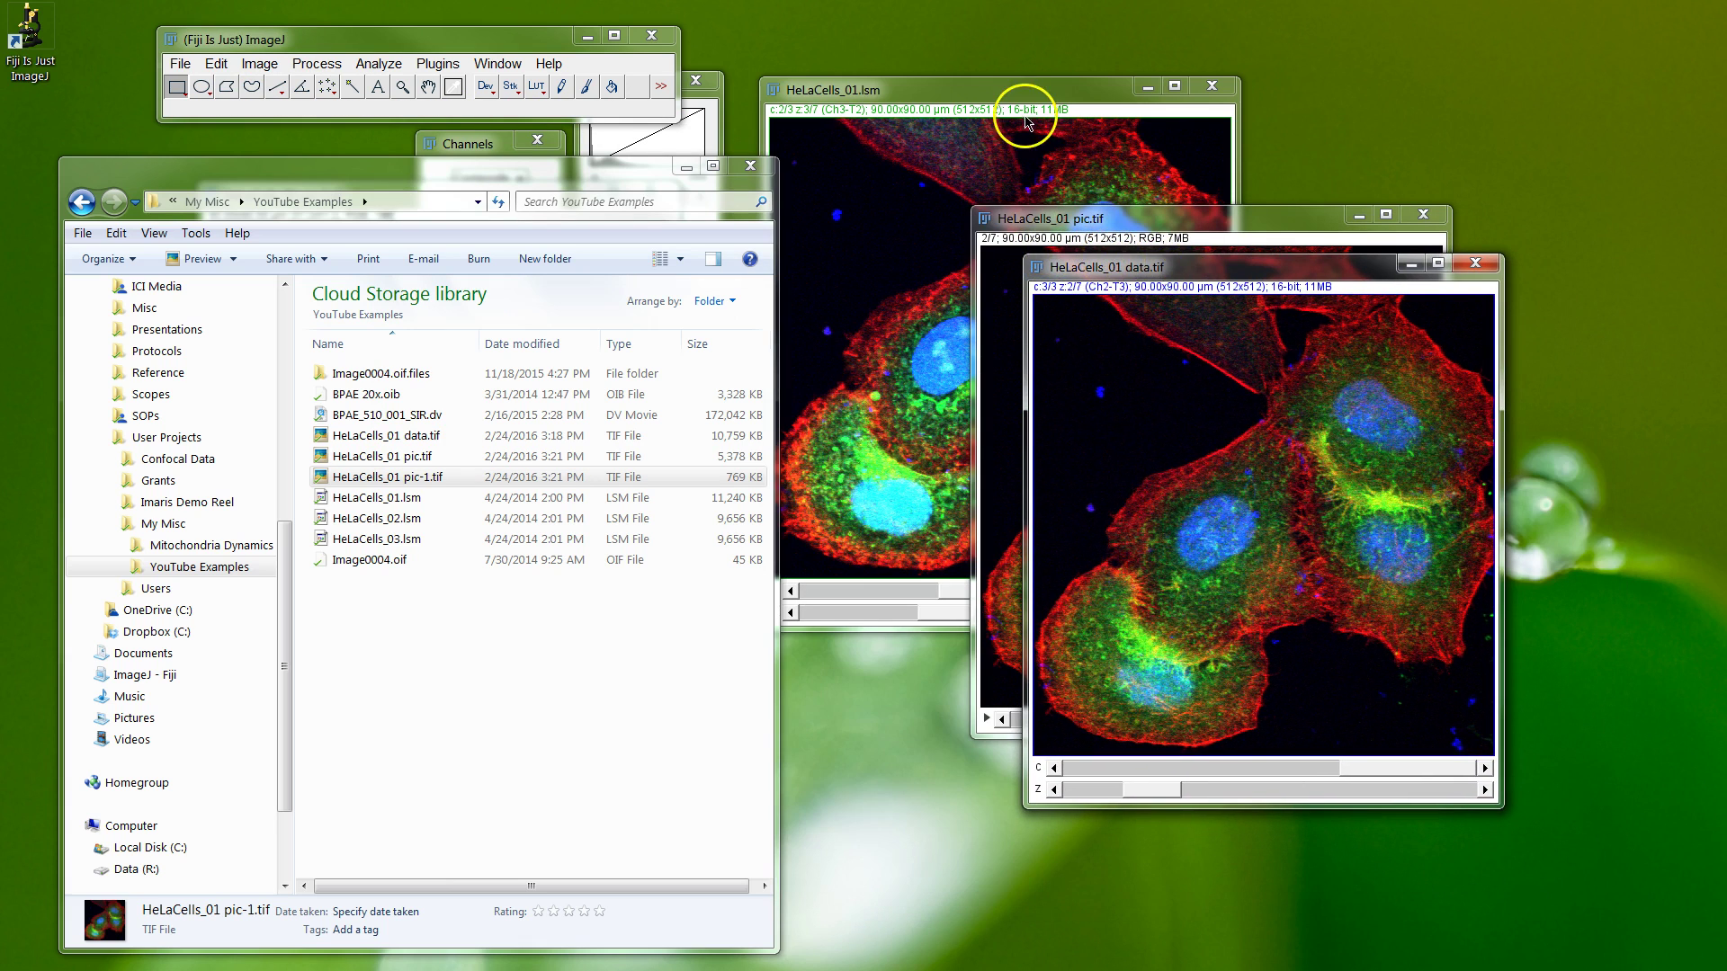
Move the HeLaCells_01.lsm window away from the other images and set its Z position to slice 2 of 7
click(993, 95)
click(1304, 269)
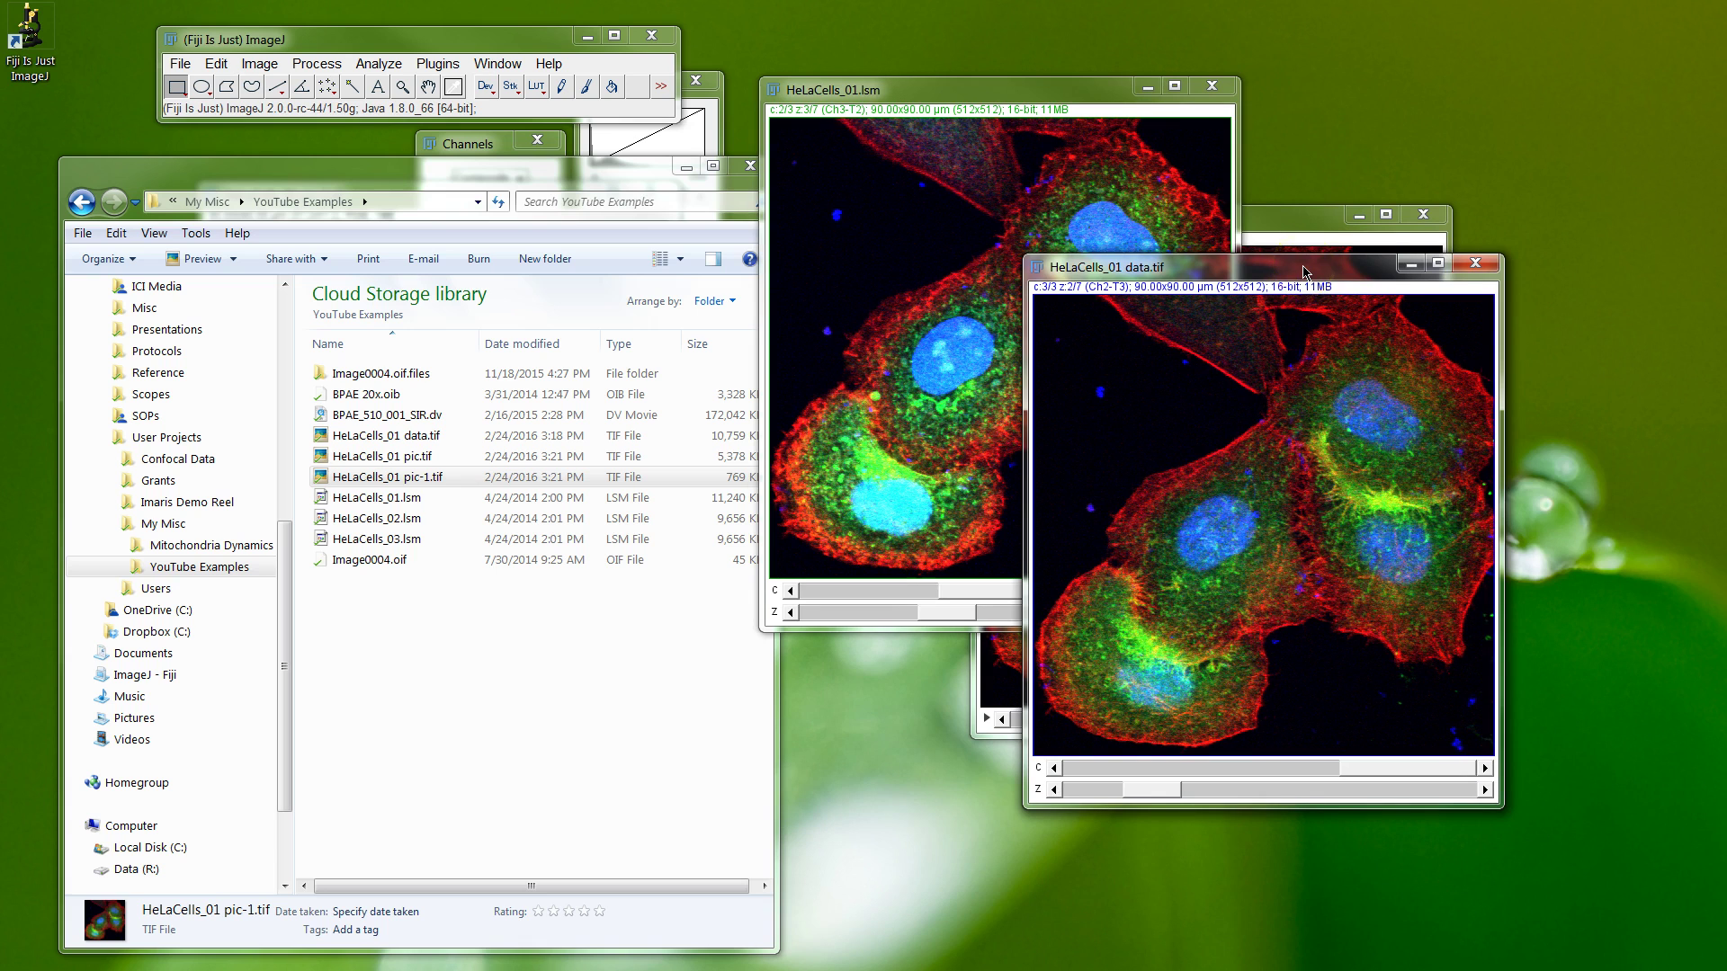
drag(1040, 93, 684, 159)
click(650, 583)
drag(597, 676, 551, 676)
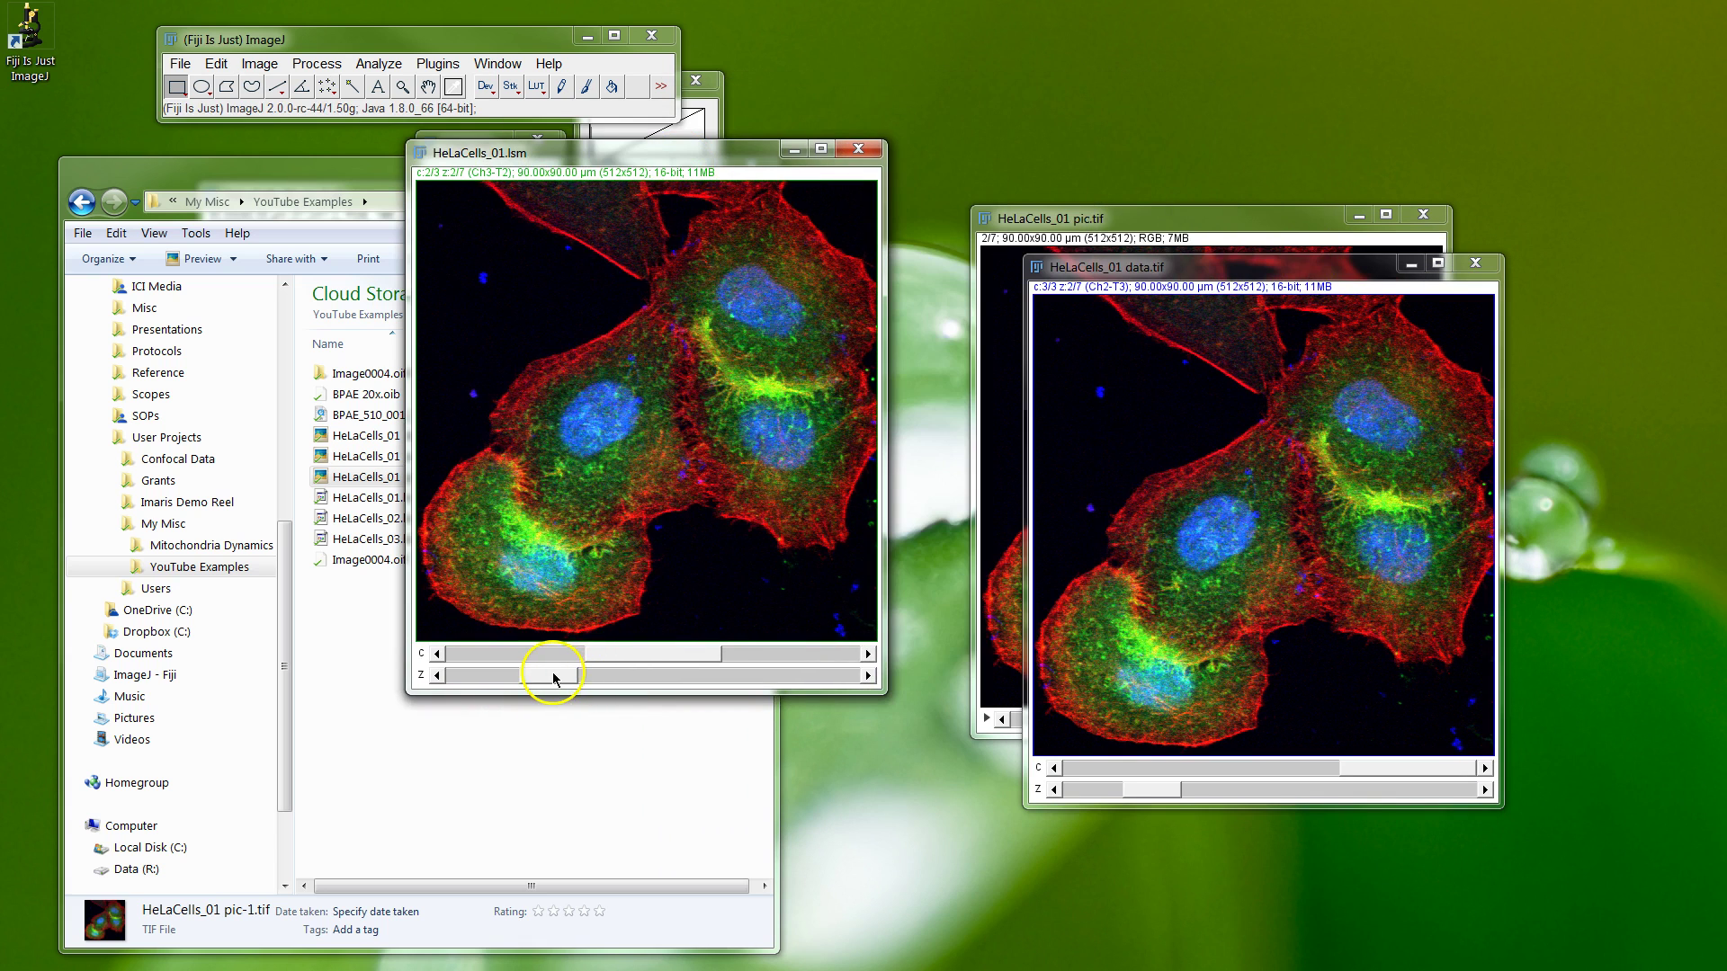
Save the current view of HeLaCells_01.lsm as a PNG named HeLaCells_01.png in the YouTube Examples folder
click(180, 62)
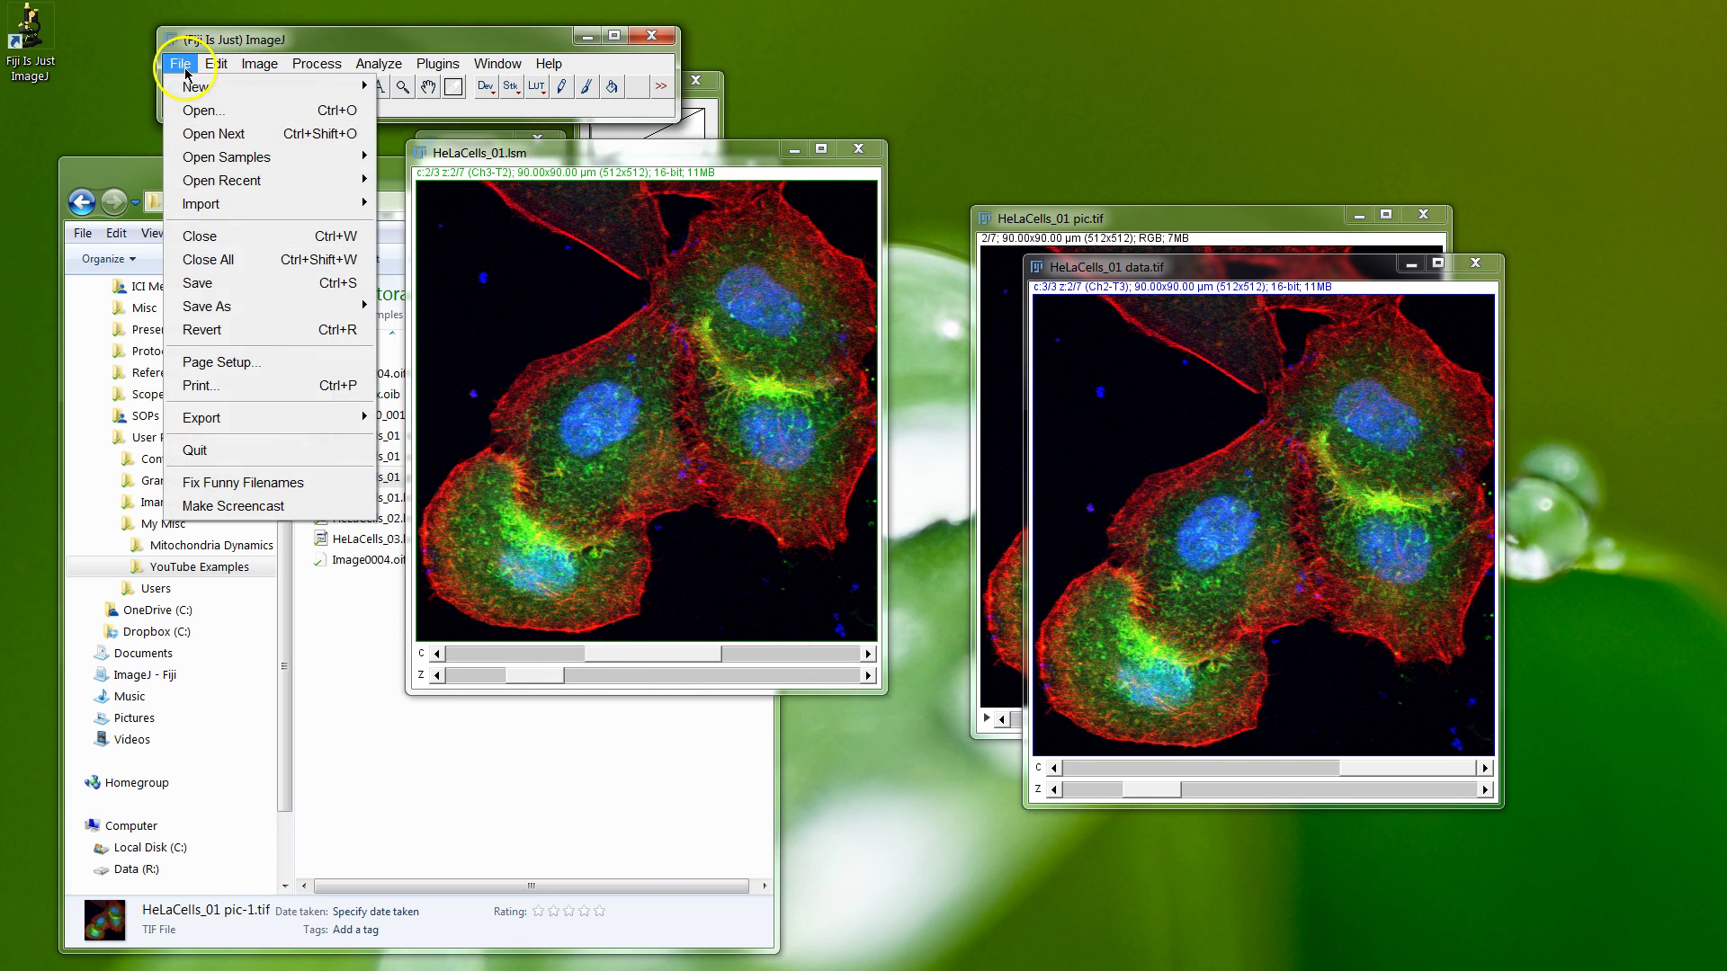
mouse_move(368, 317)
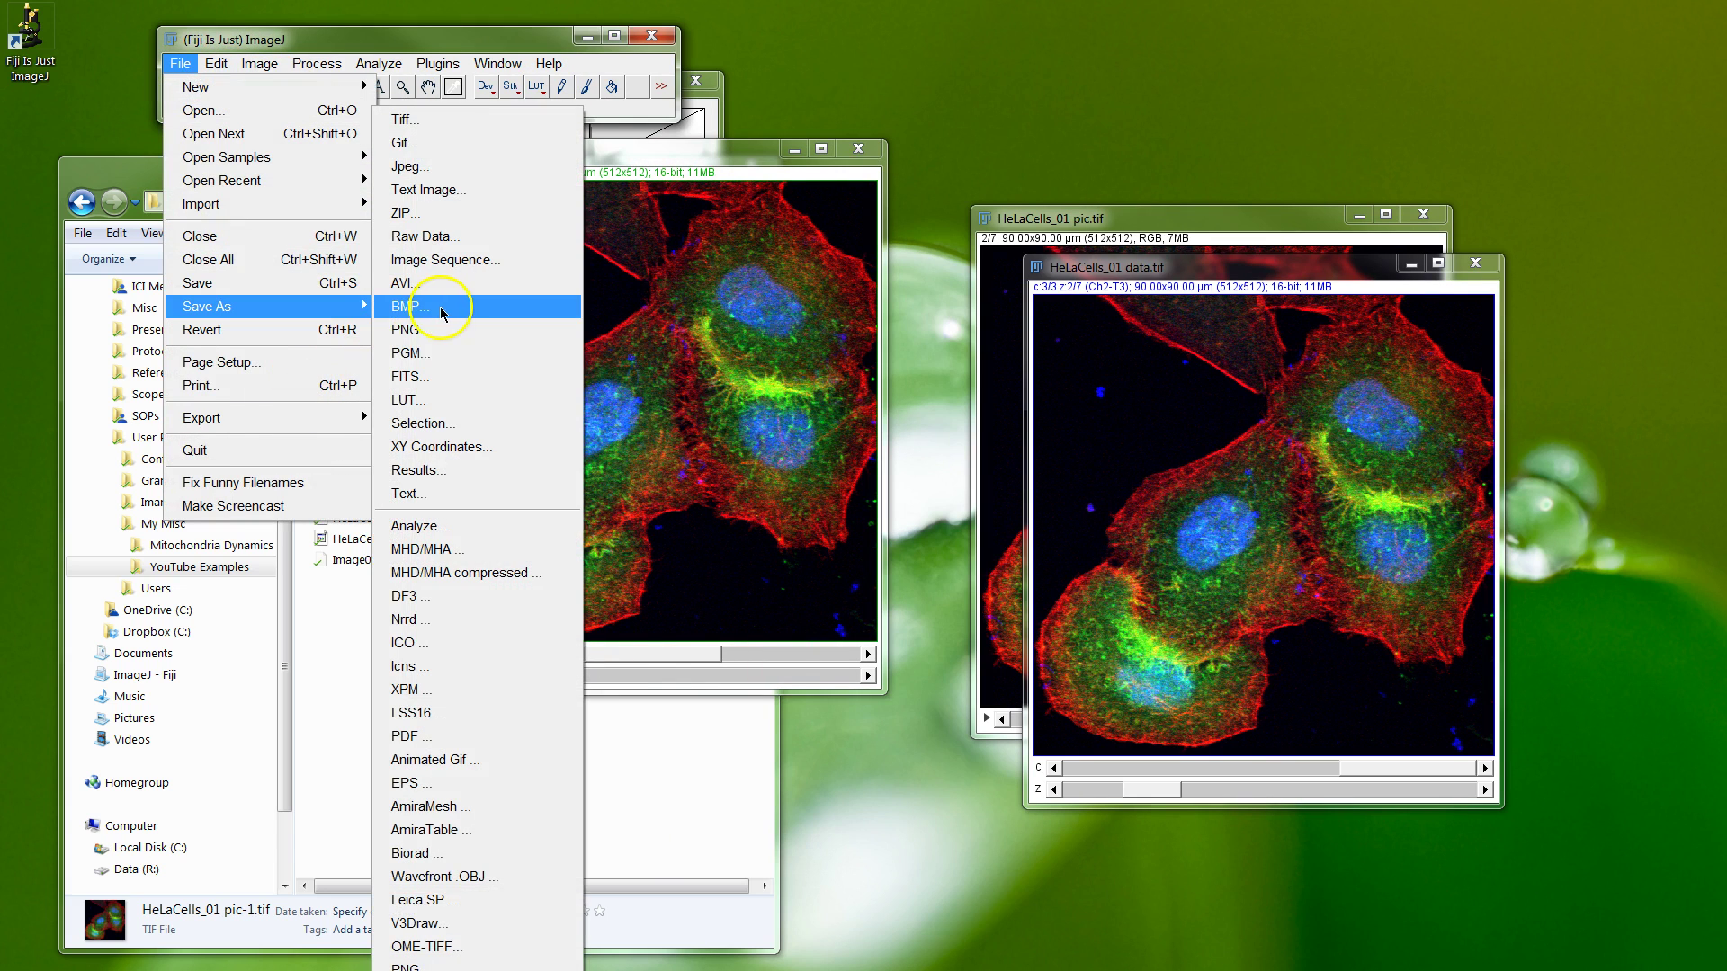
click(436, 331)
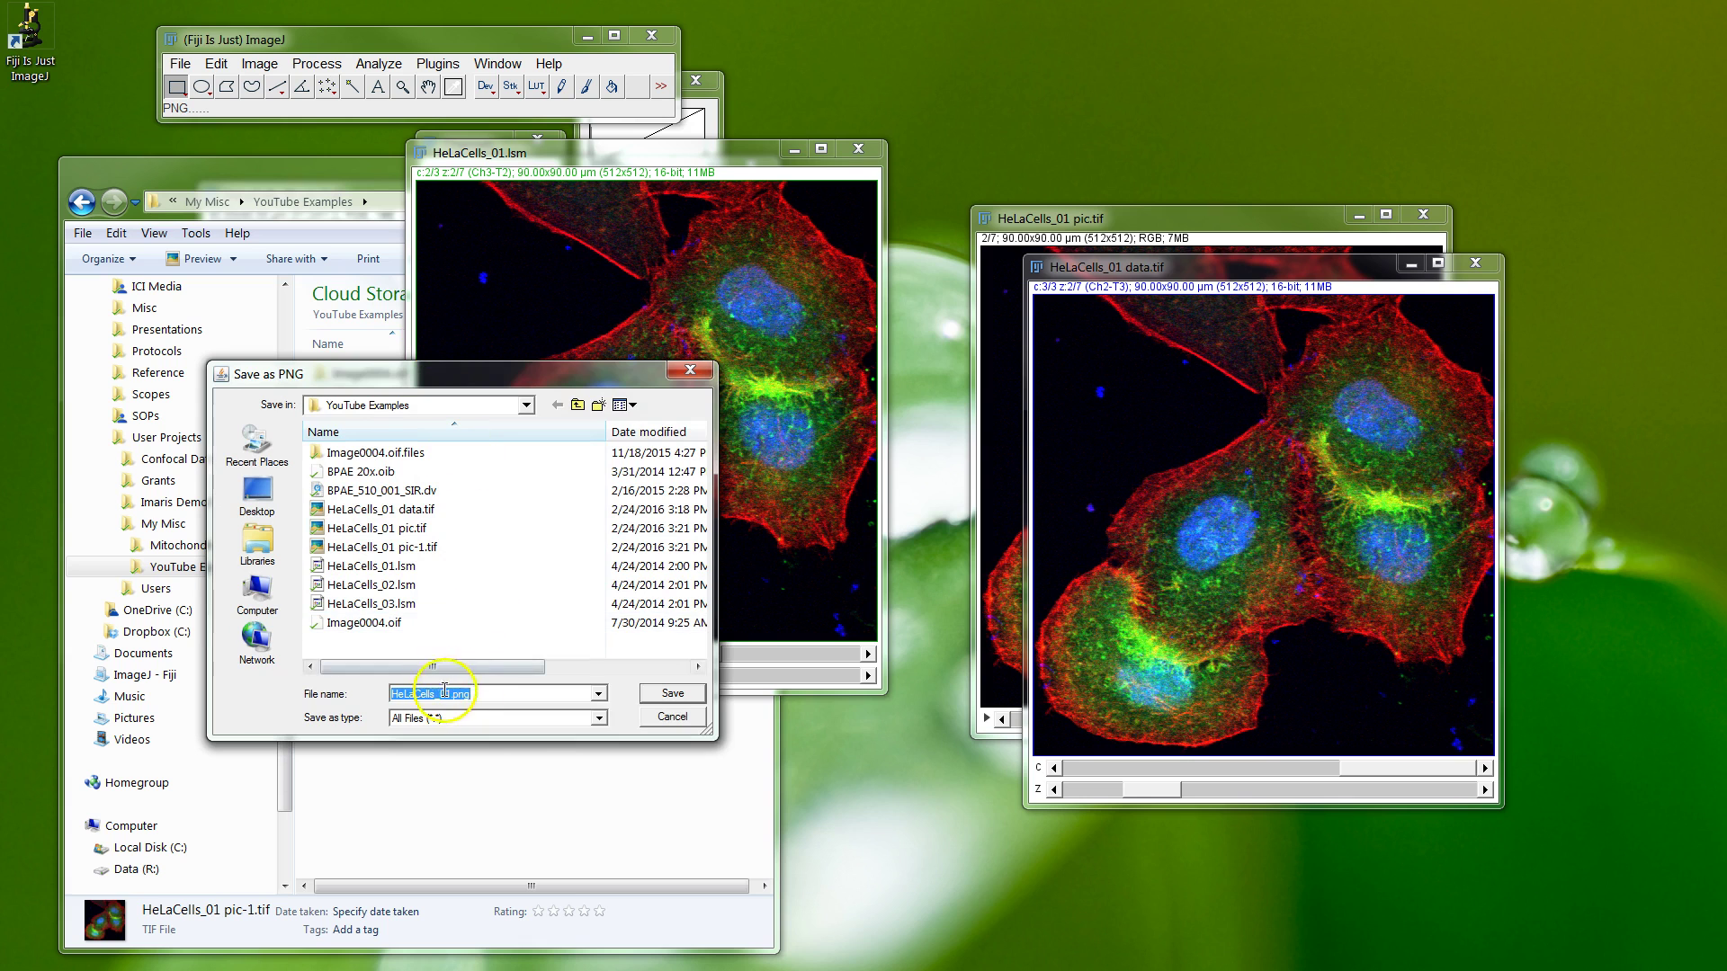
click(678, 693)
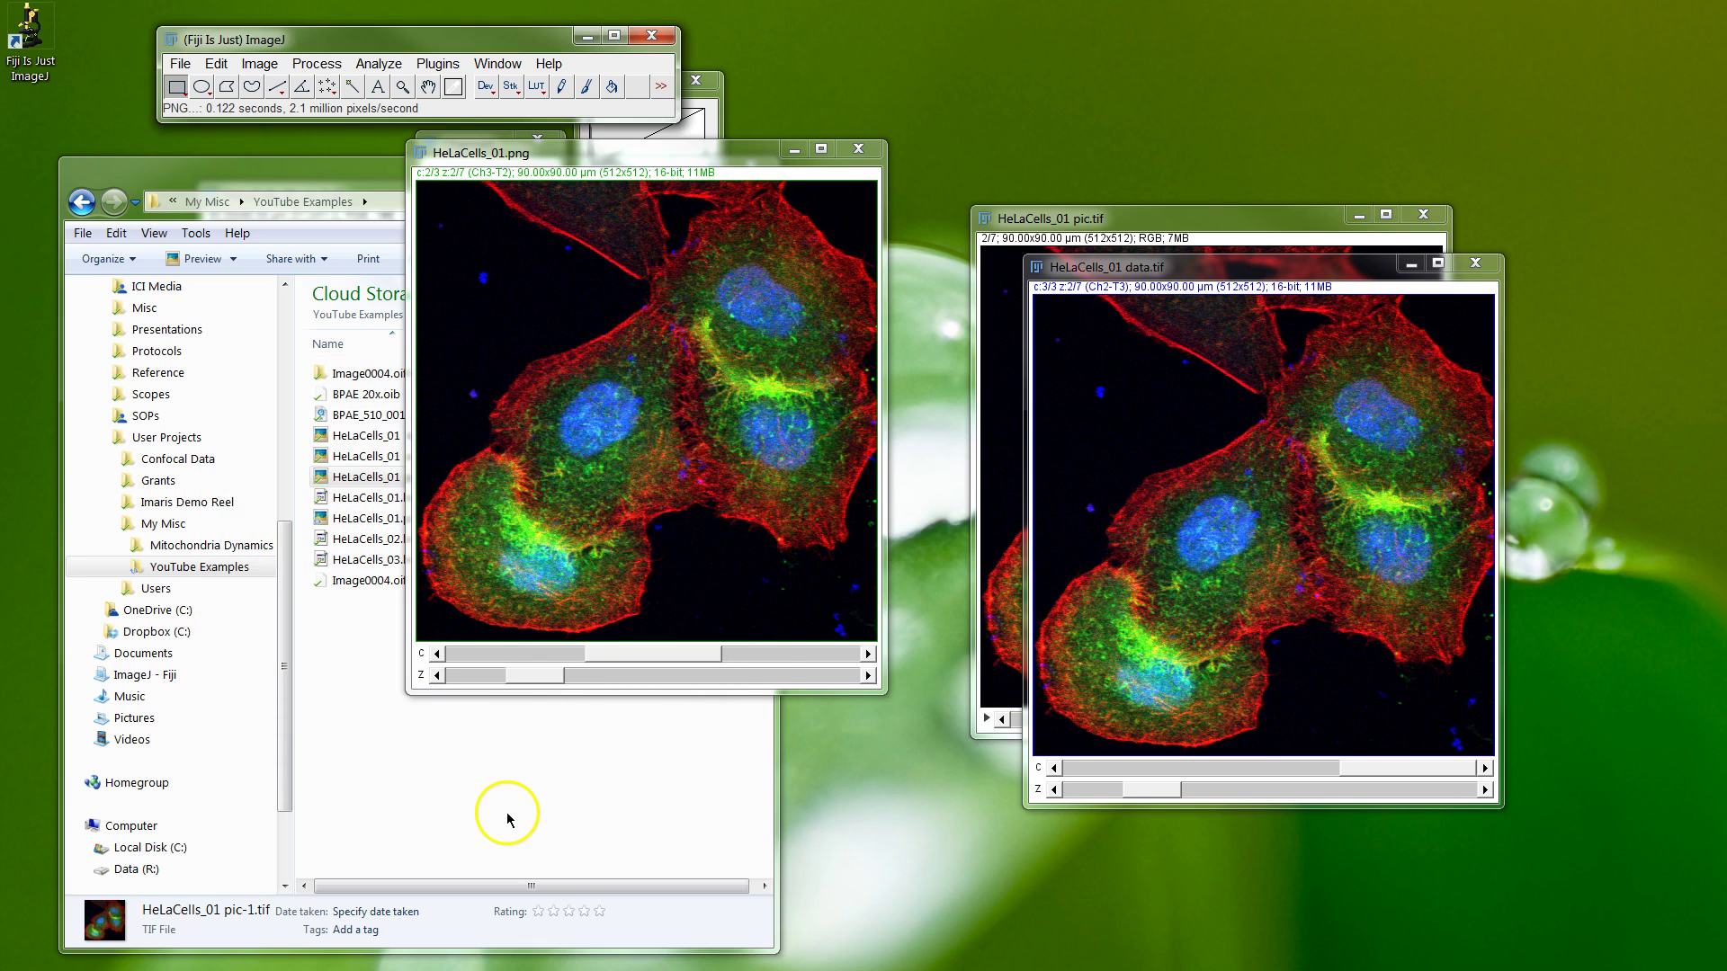
View HeLaCells_01.png from the YouTube Examples folder, and shift the folder window slightly
click(508, 818)
double_click(423, 519)
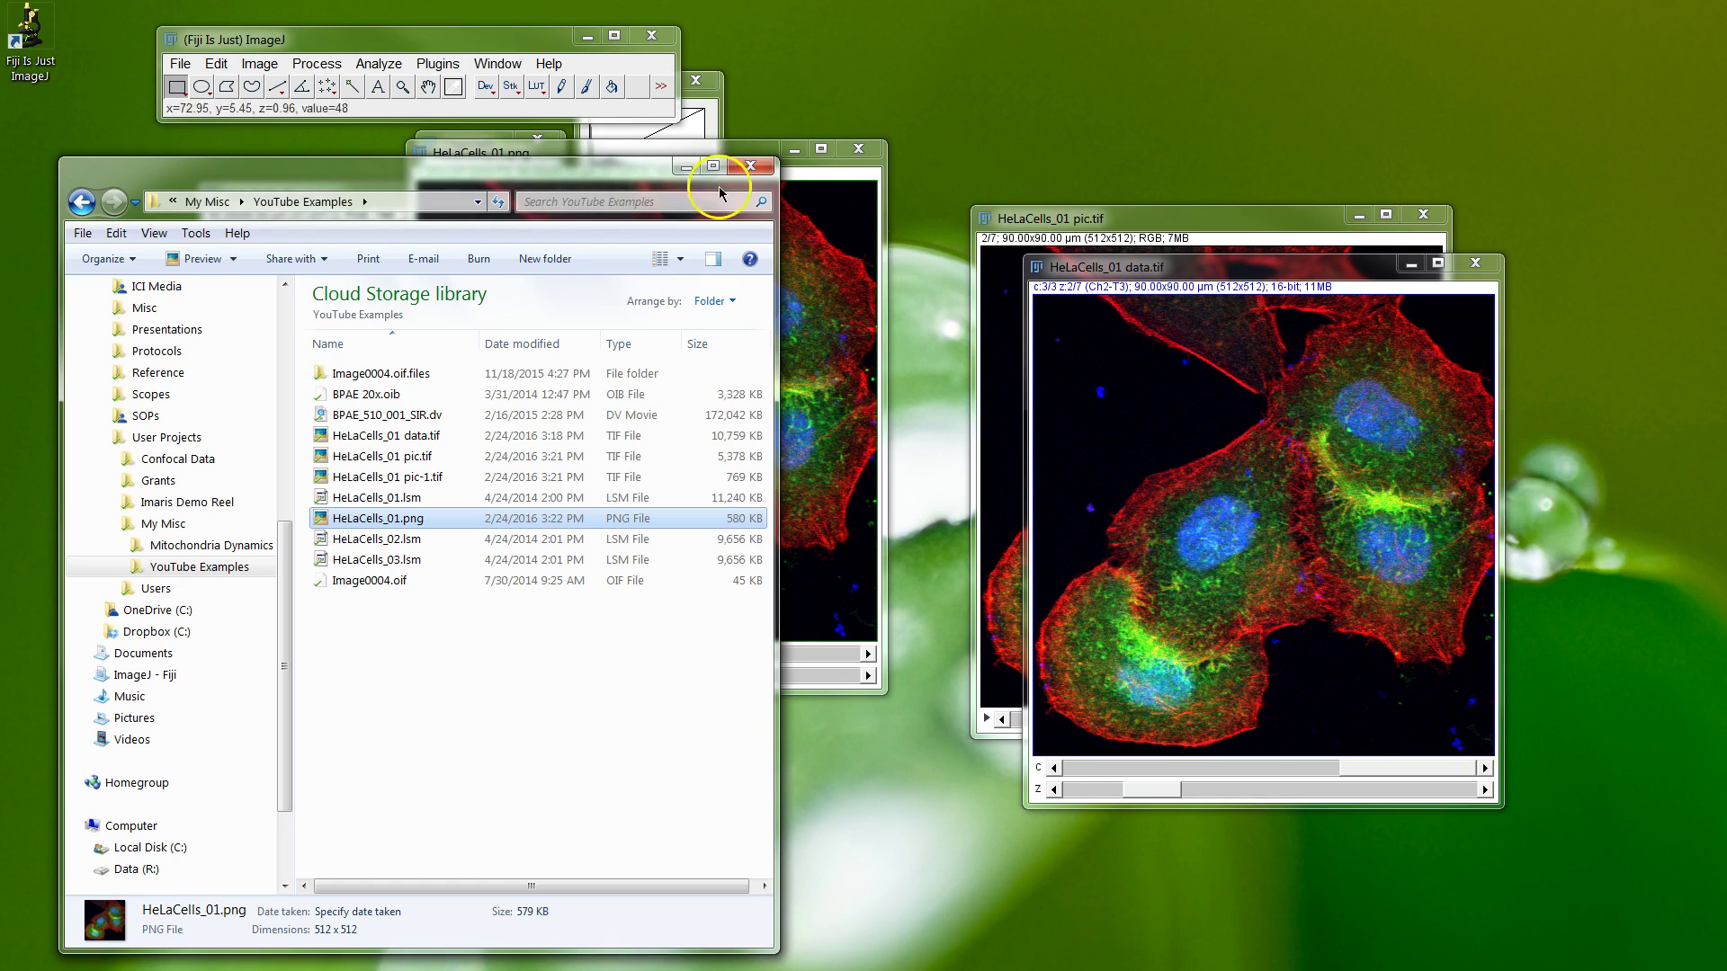
mouse_move(603, 177)
mouse_down()
mouse_move(760, 179)
mouse_move(616, 189)
mouse_up()
Add an overlay scale bar to HeLaCells_01 pic.tif, 10 µm wide and 10 pixels high, with its text hidden
drag(1201, 223, 1050, 230)
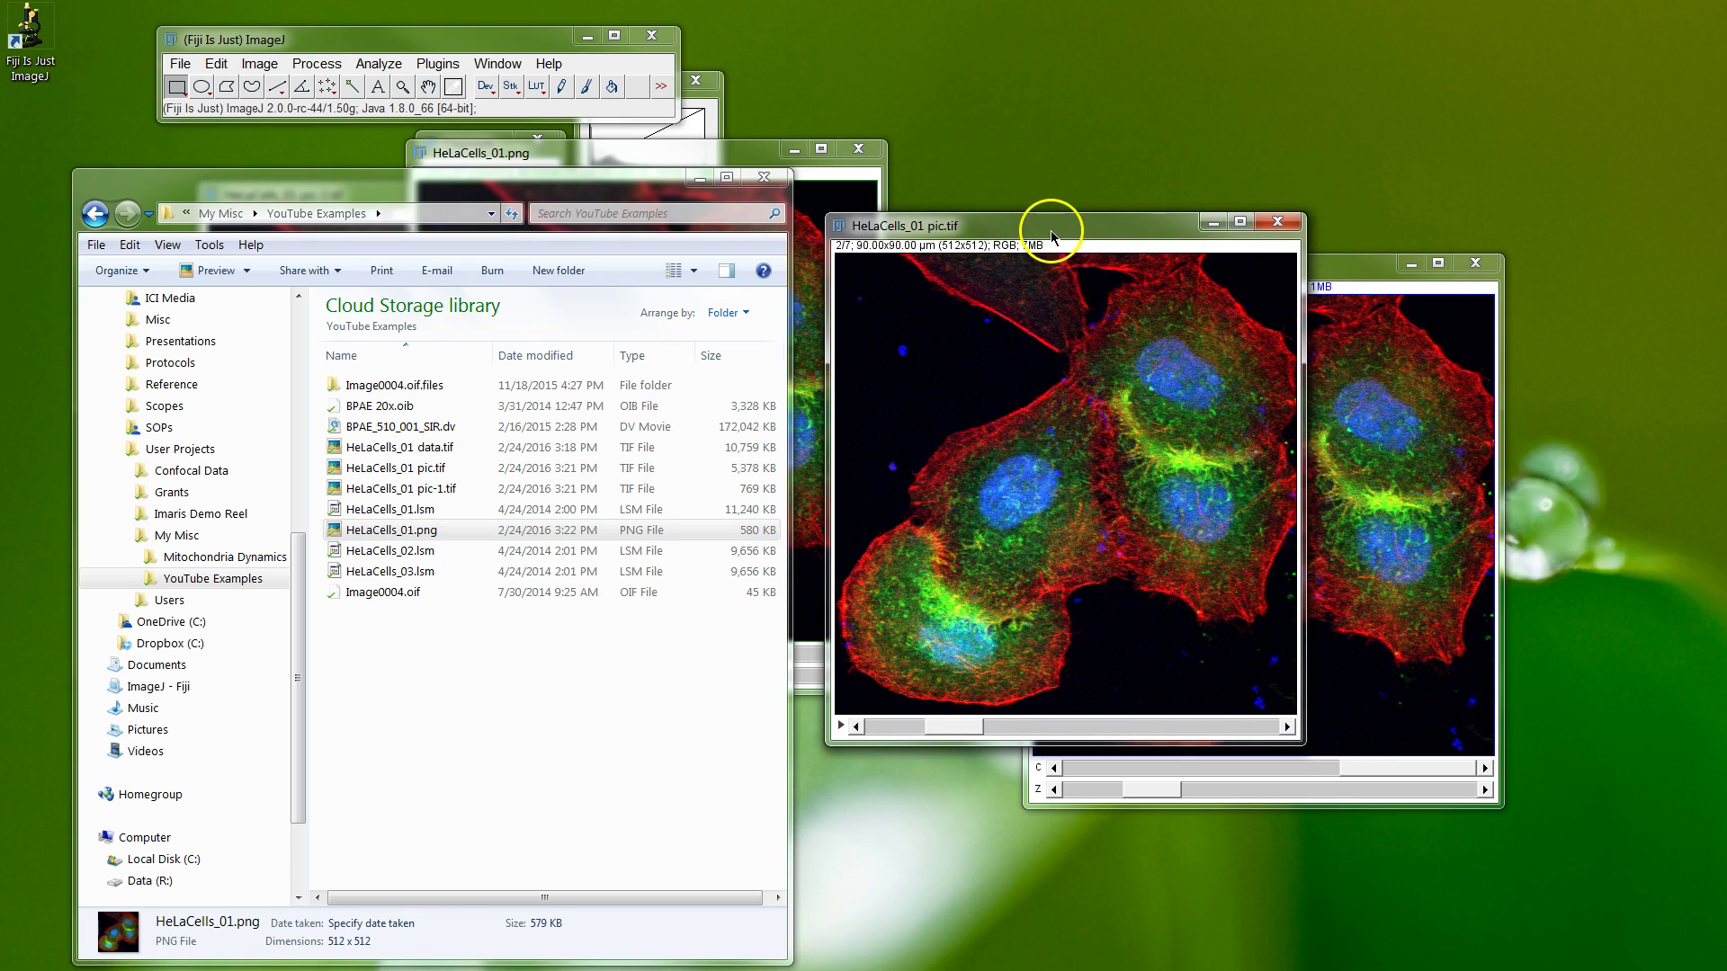
click(369, 67)
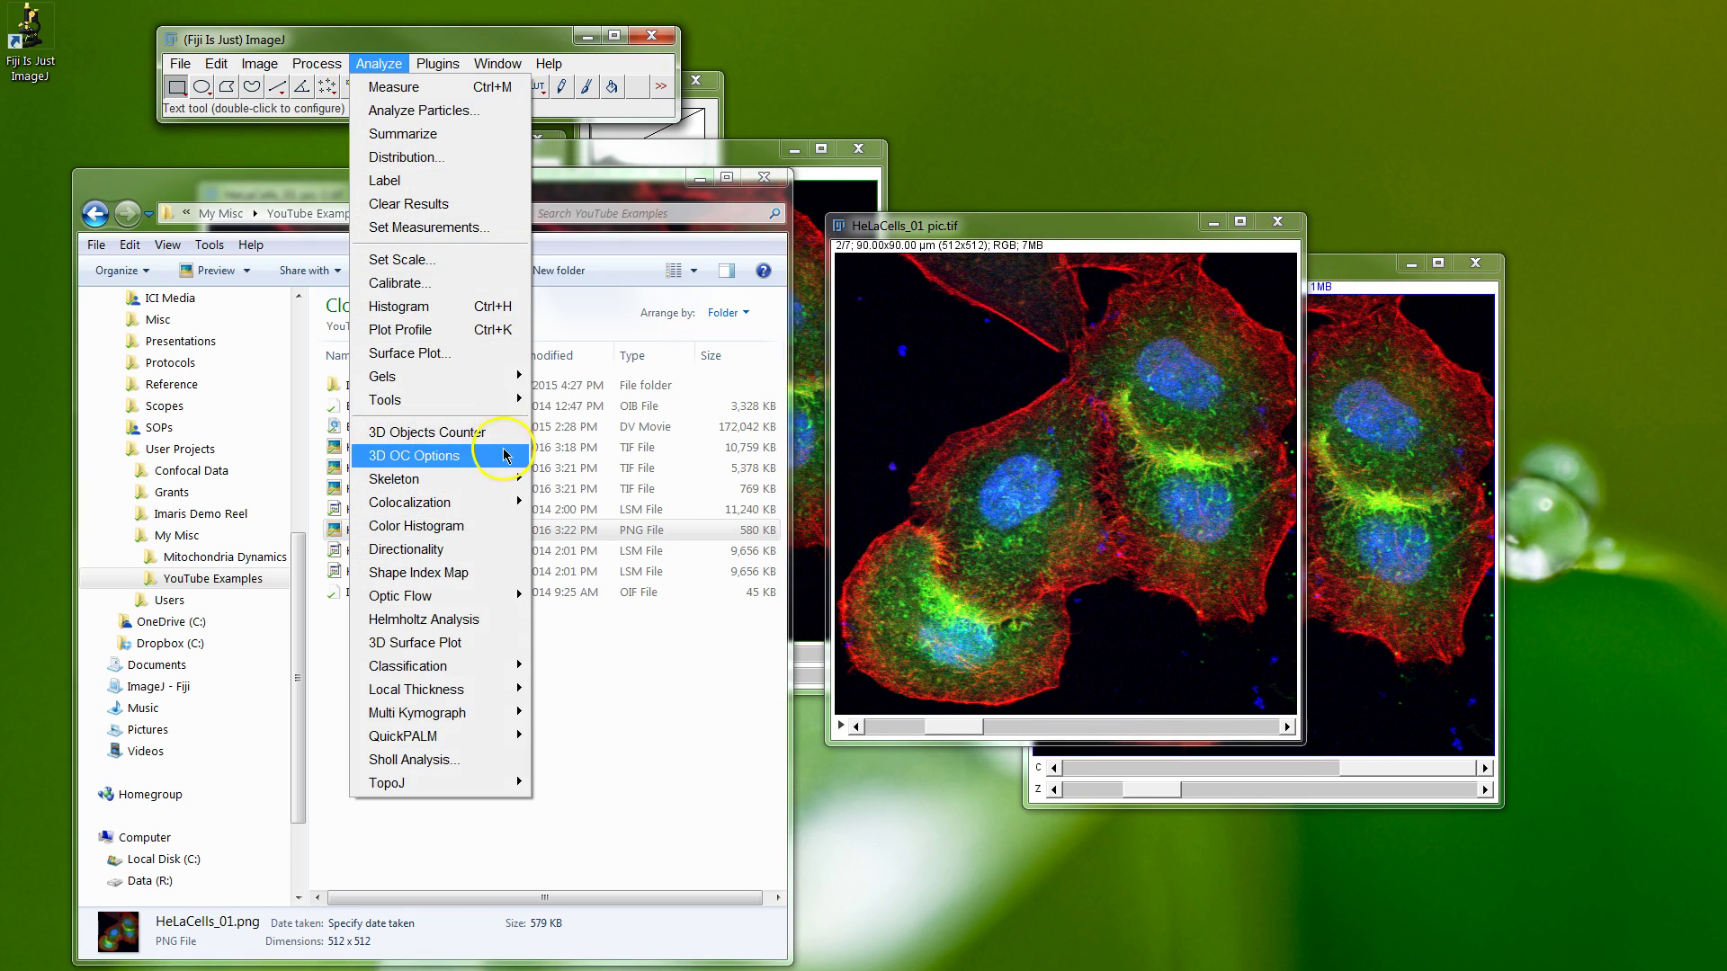
mouse_move(467, 400)
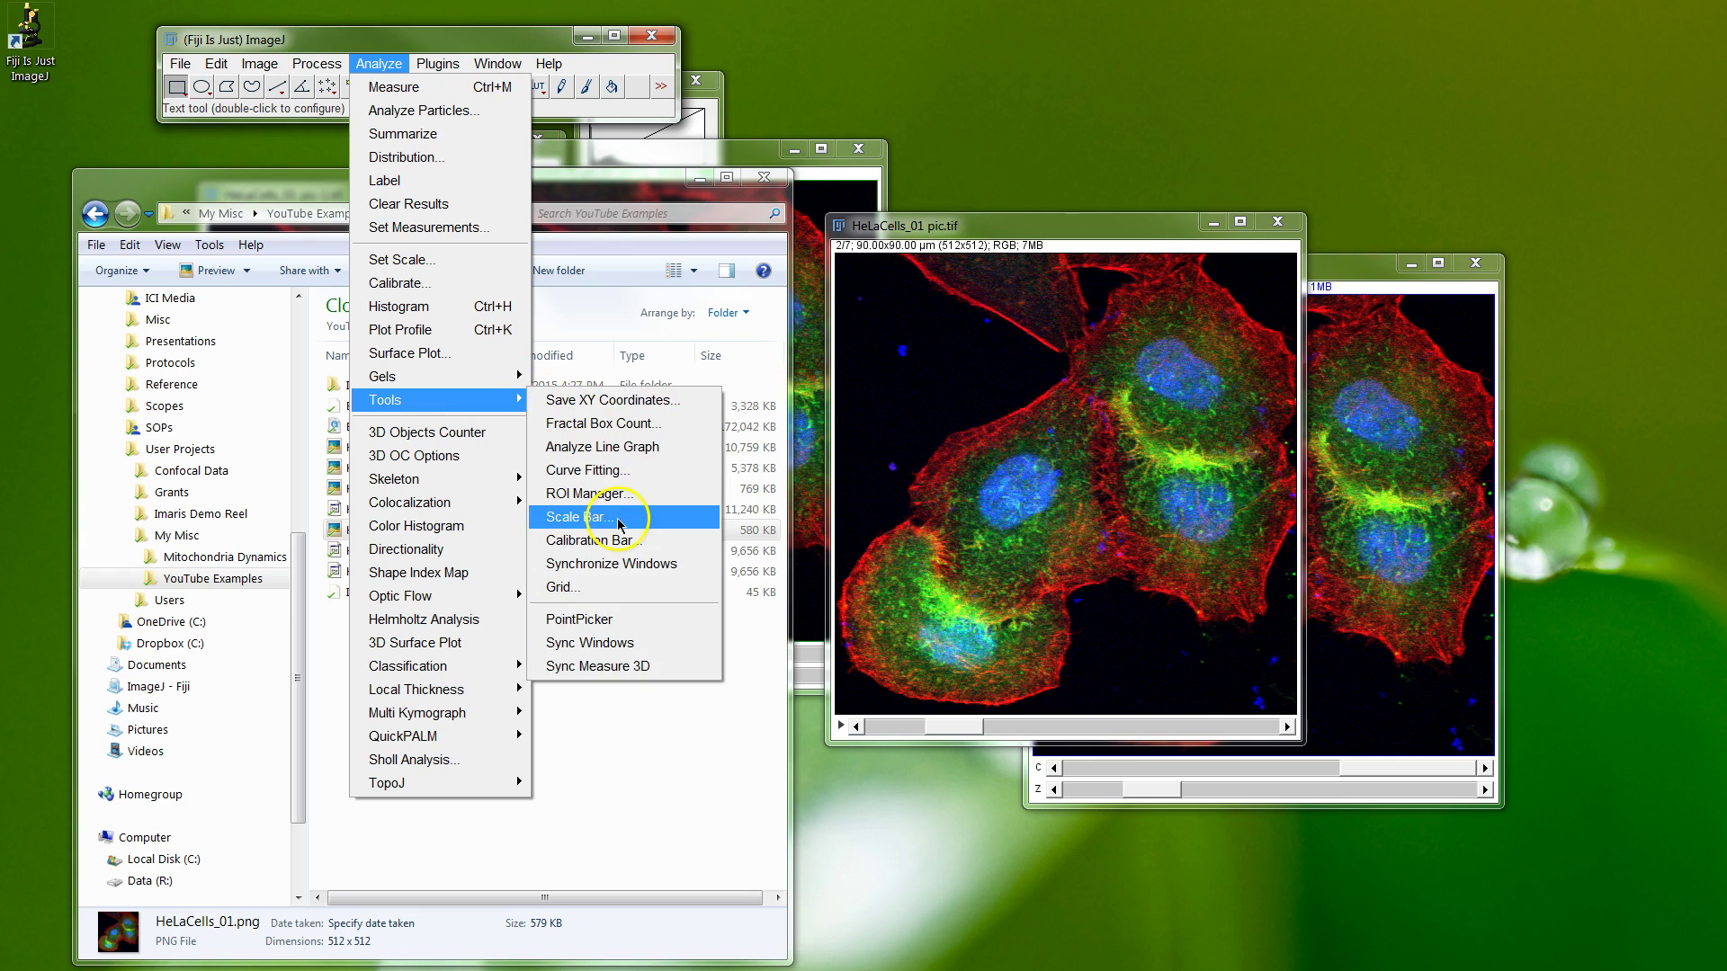
click(580, 517)
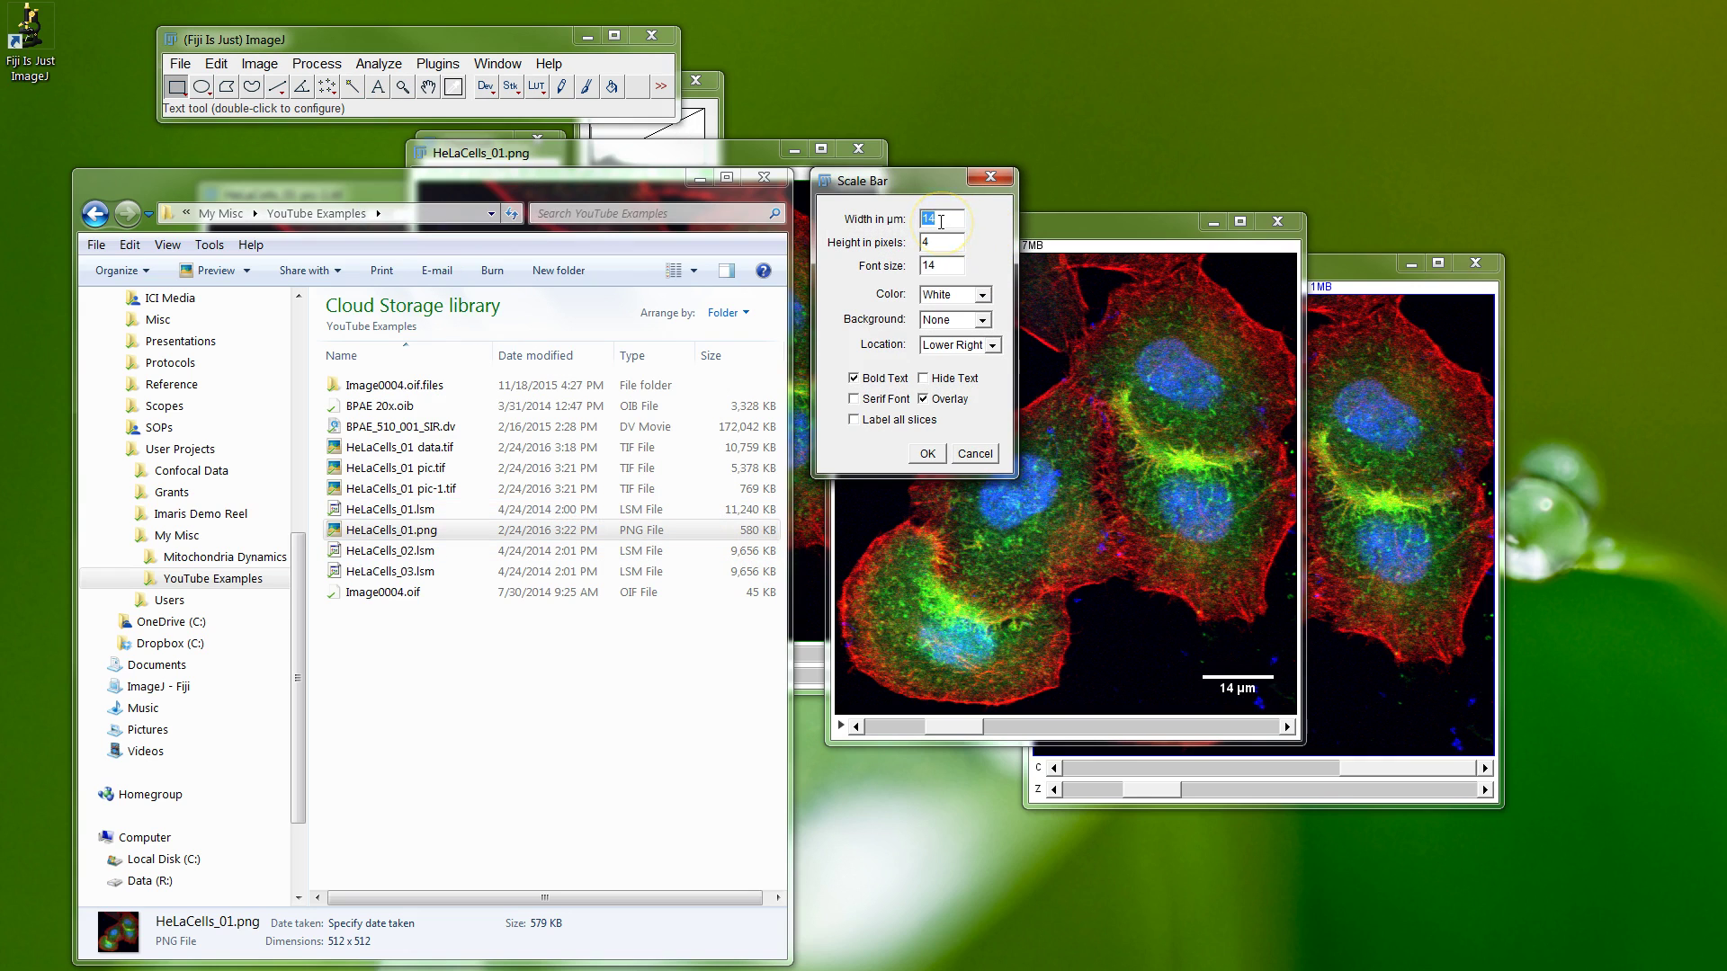
text(10)
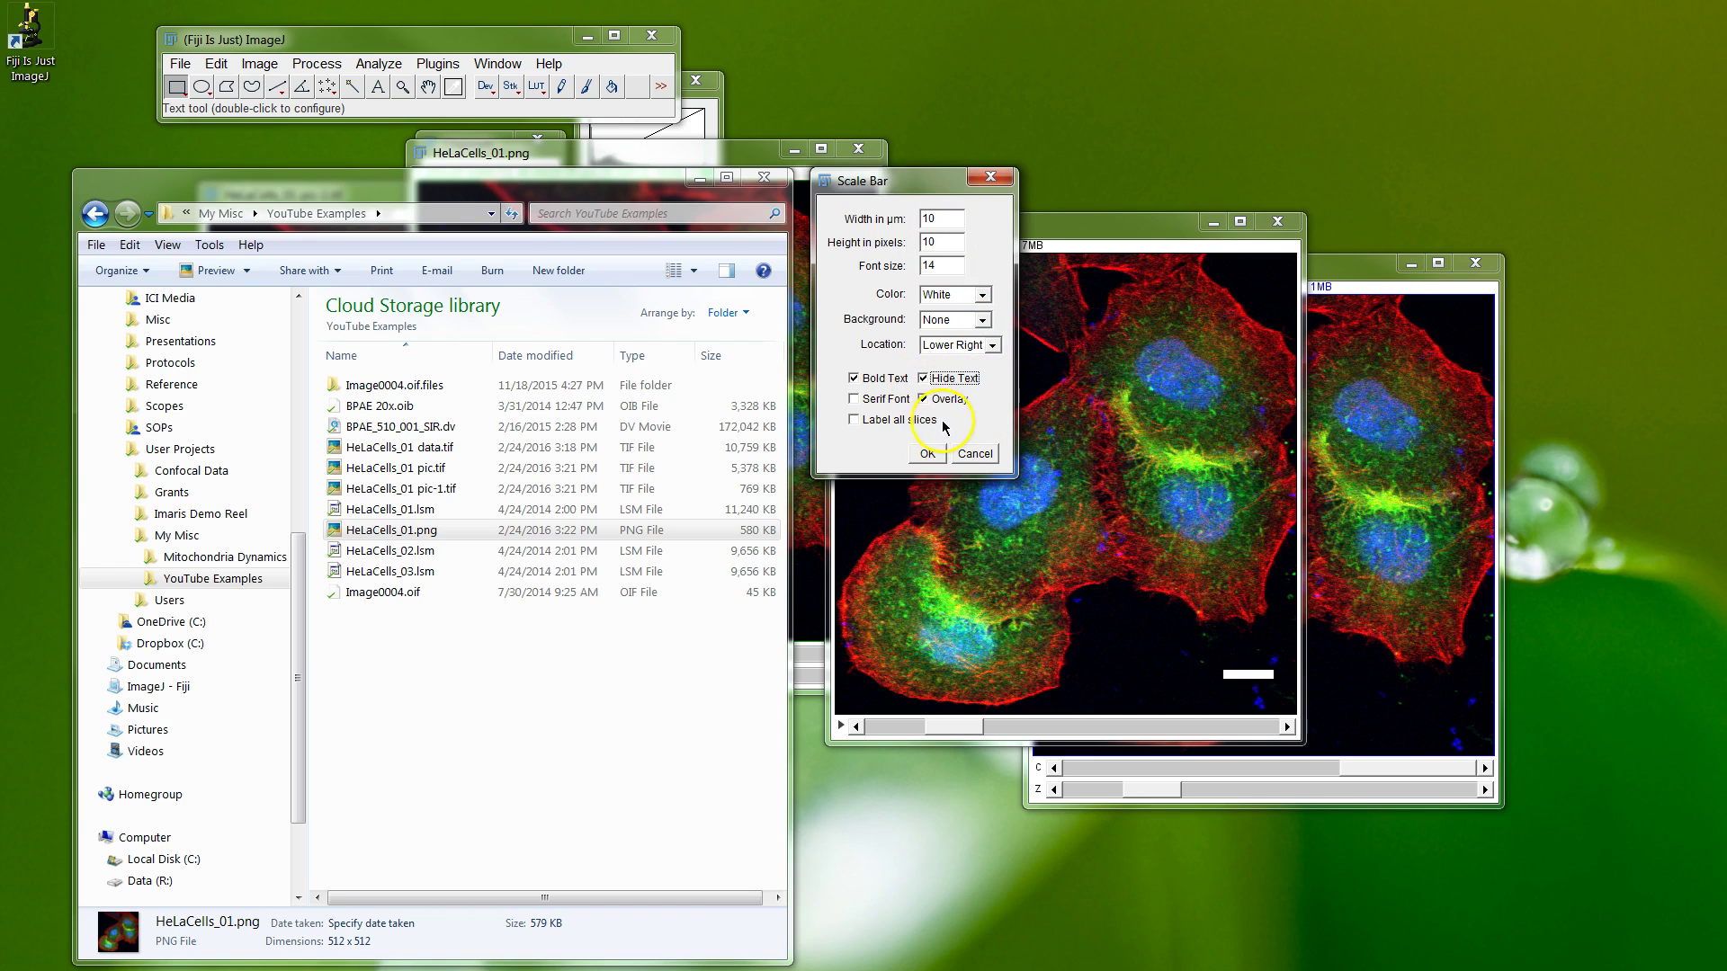
click(934, 239)
click(928, 453)
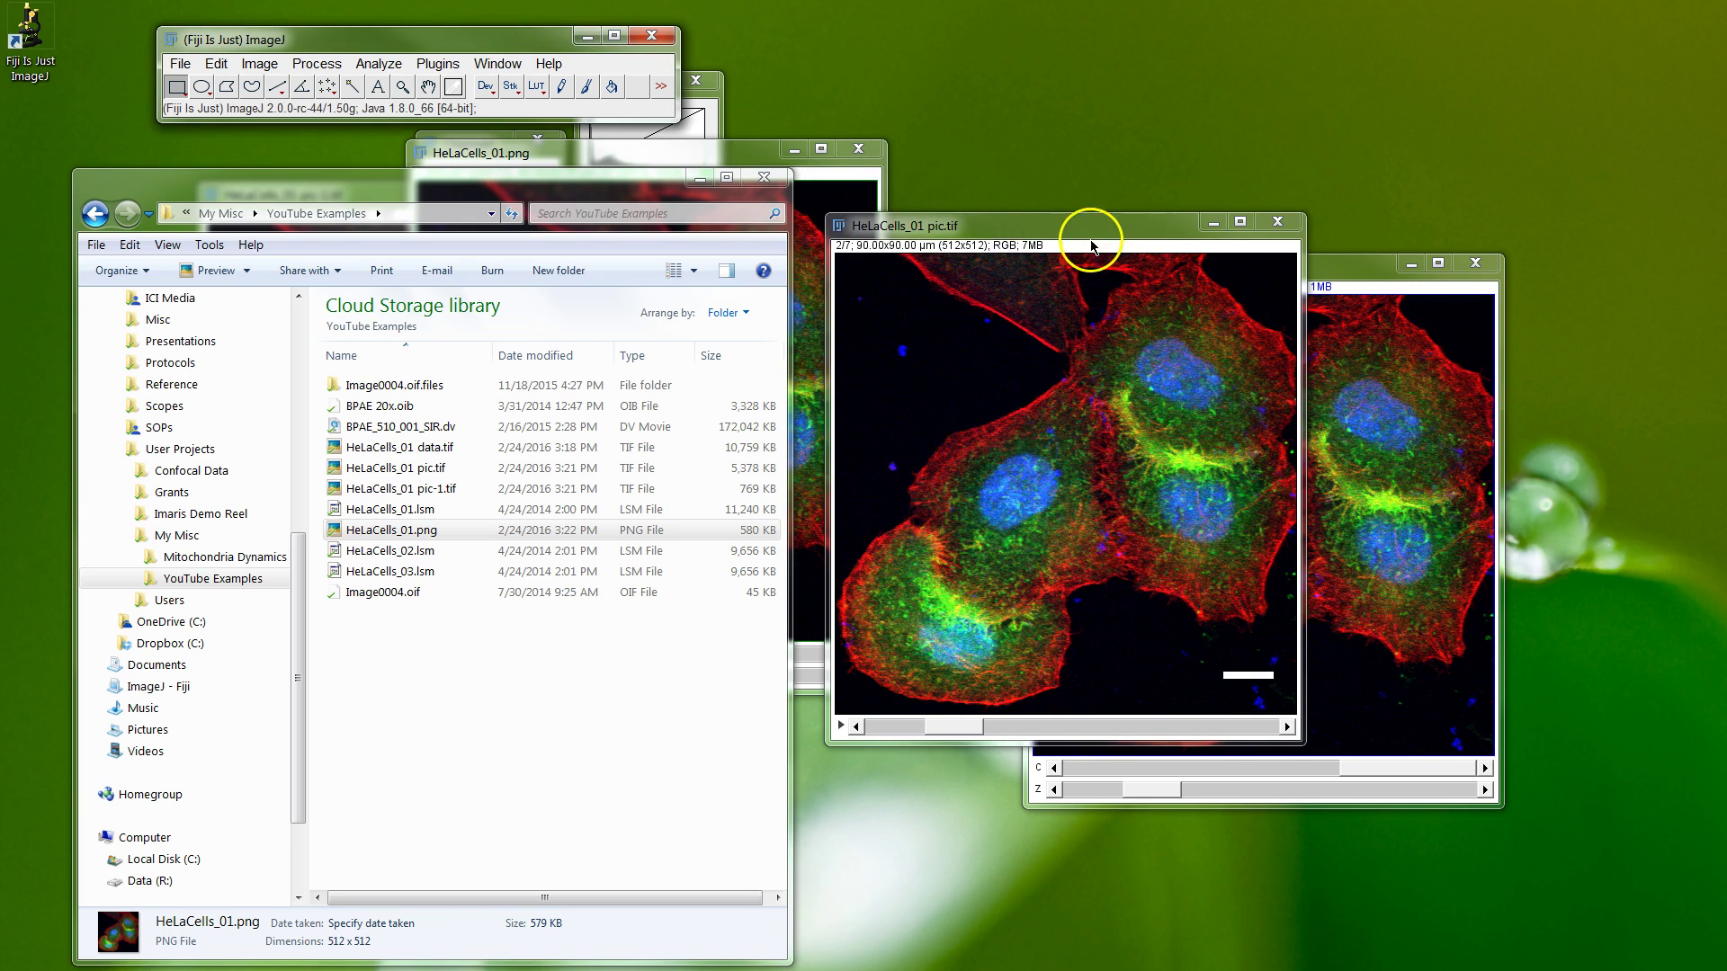
Duplicate only the current slice of HeLaCells_01 pic.tif together with its scale bar overlay
drag(1086, 233, 1062, 208)
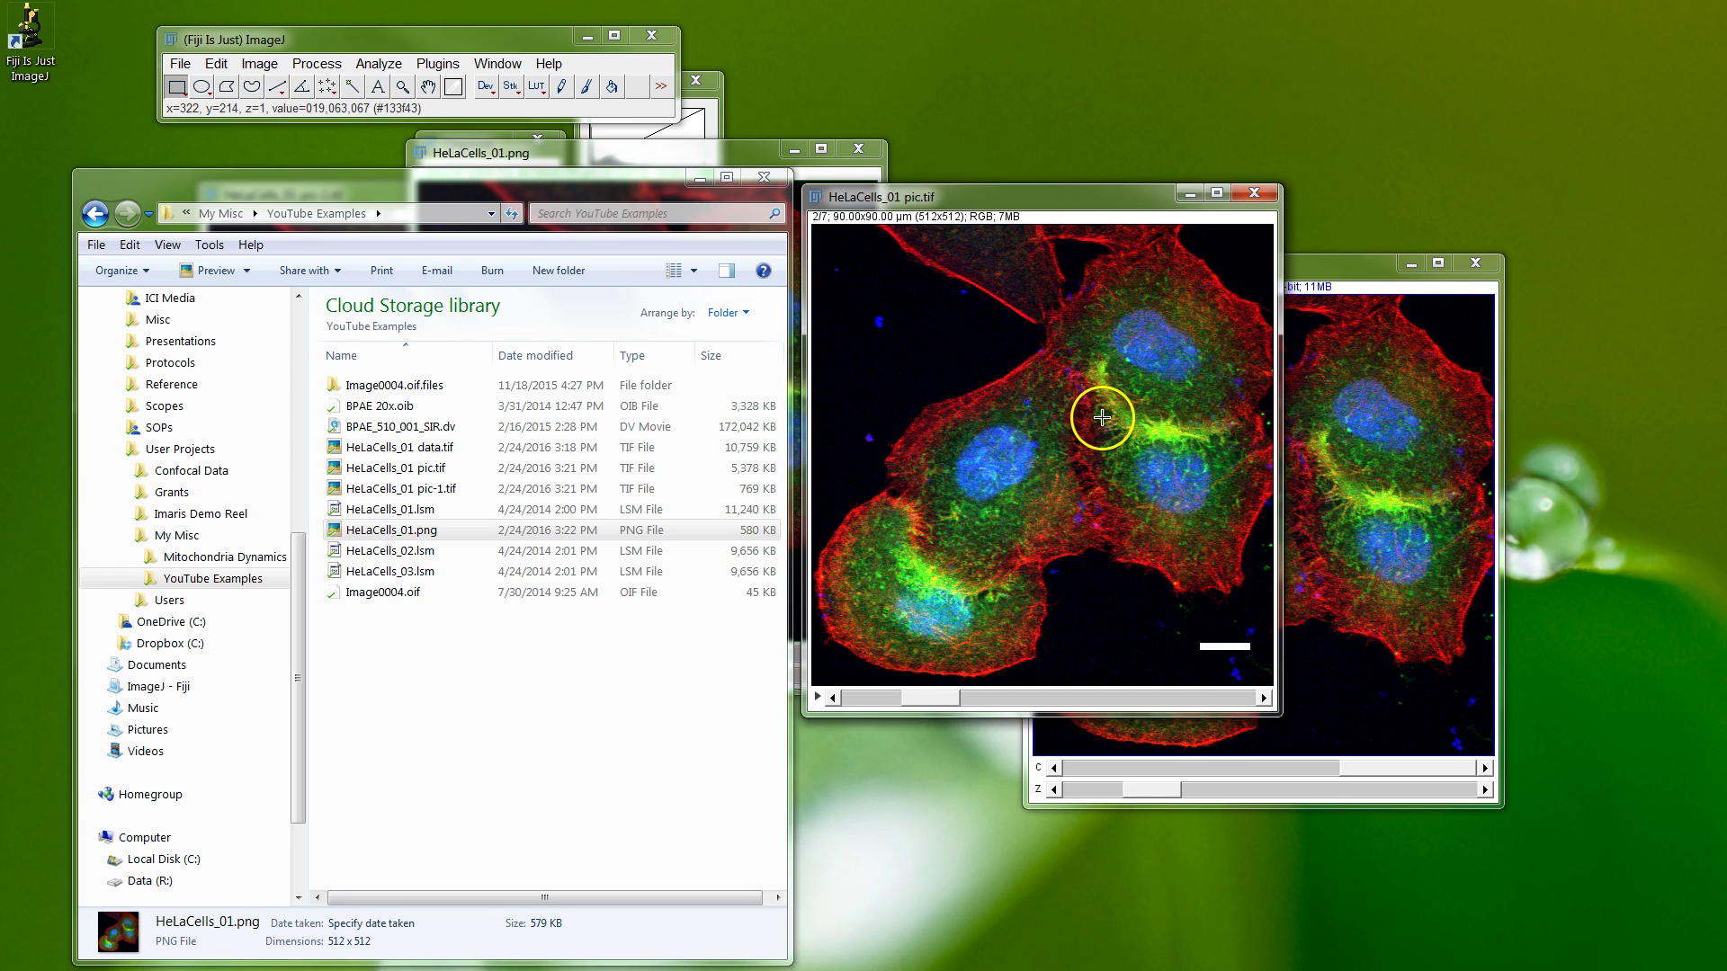
key(ctrl+shift+d)
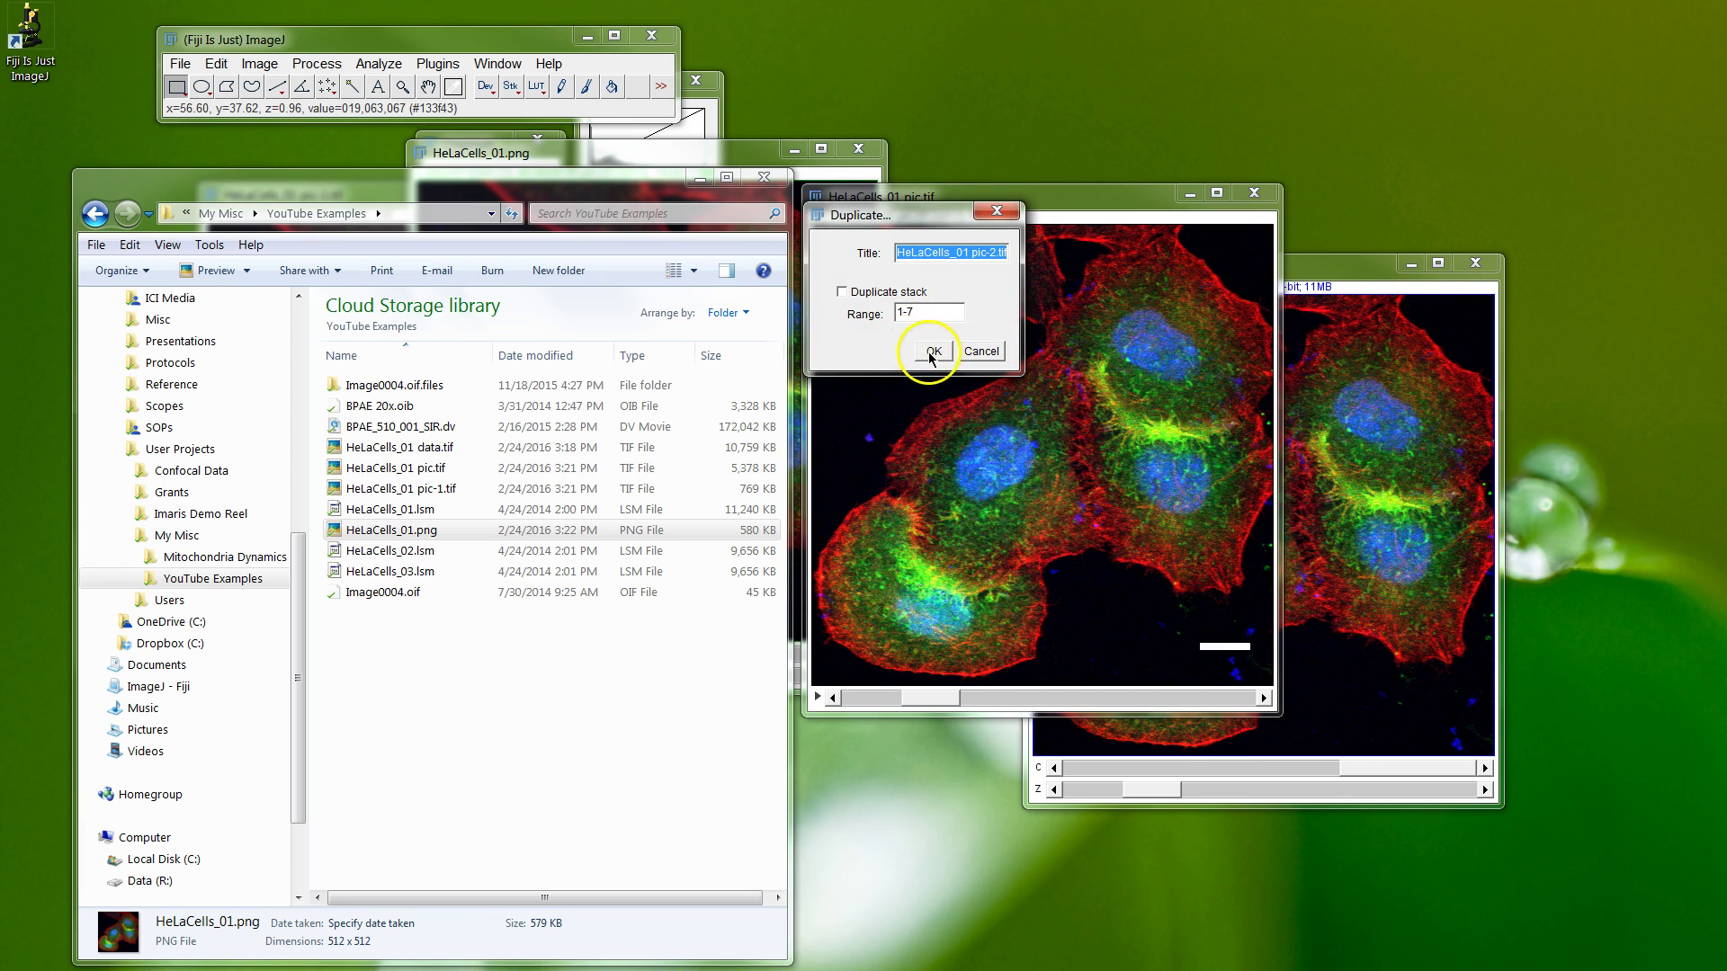
click(932, 353)
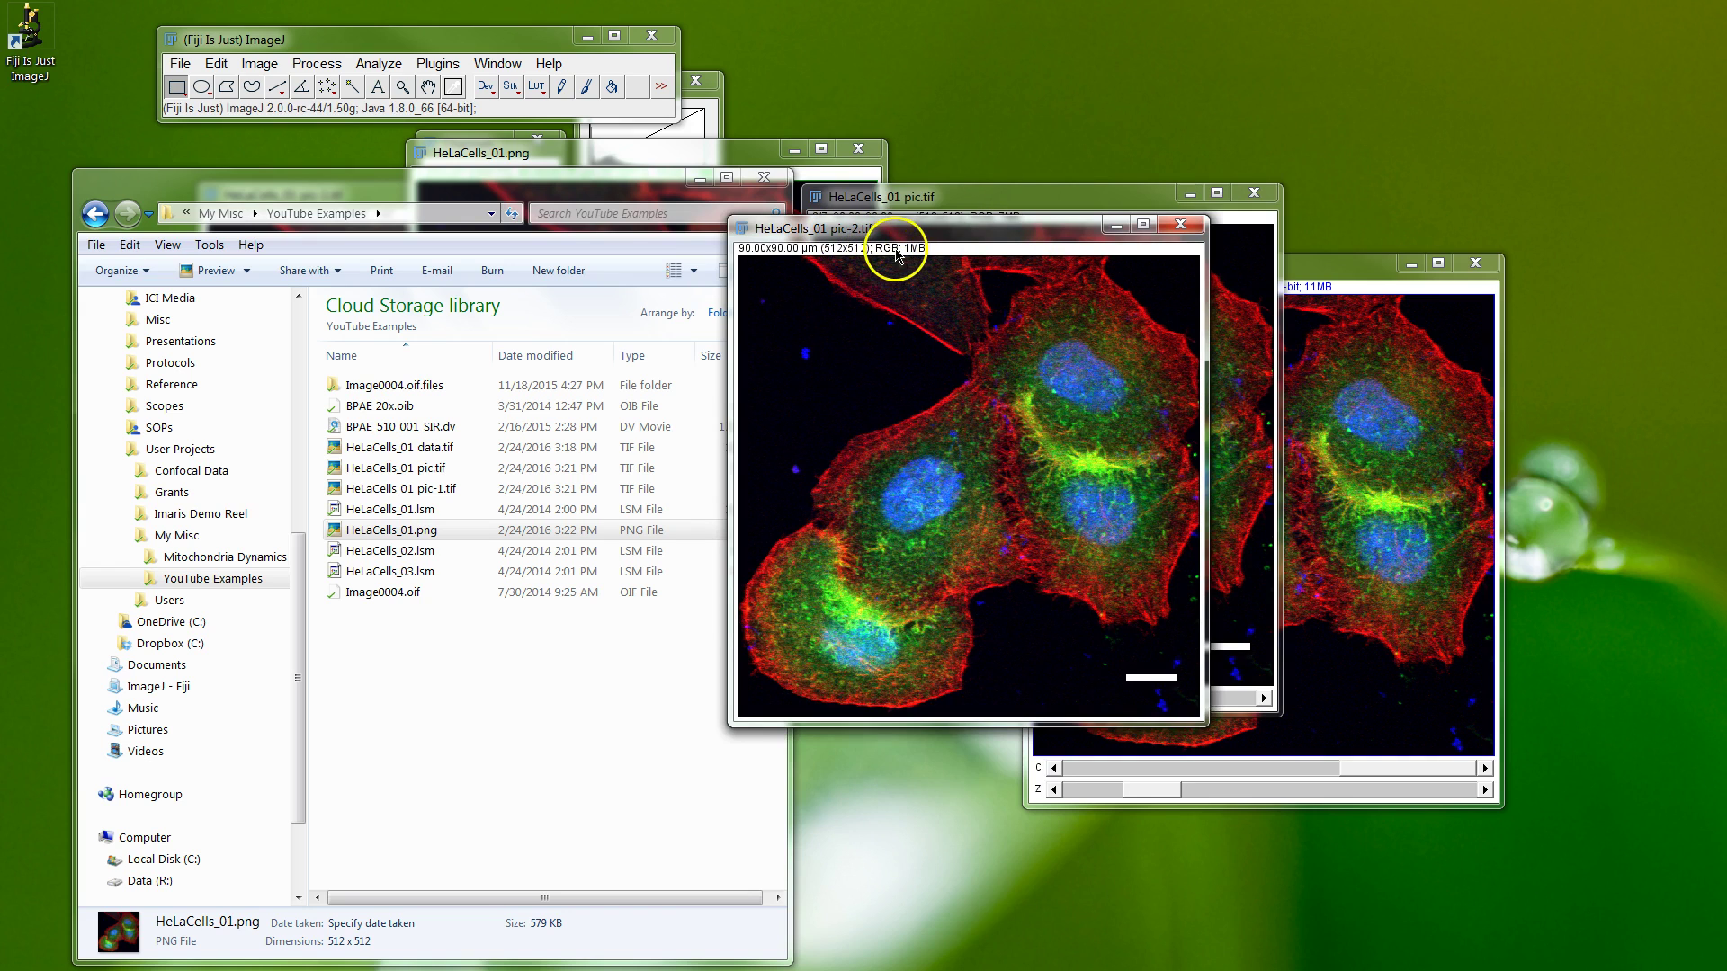
Save the duplicated slice with the scale bar as a TIFF named HeLaCells_01 picSclBar.tif in the YouTube Examples folder
click(181, 64)
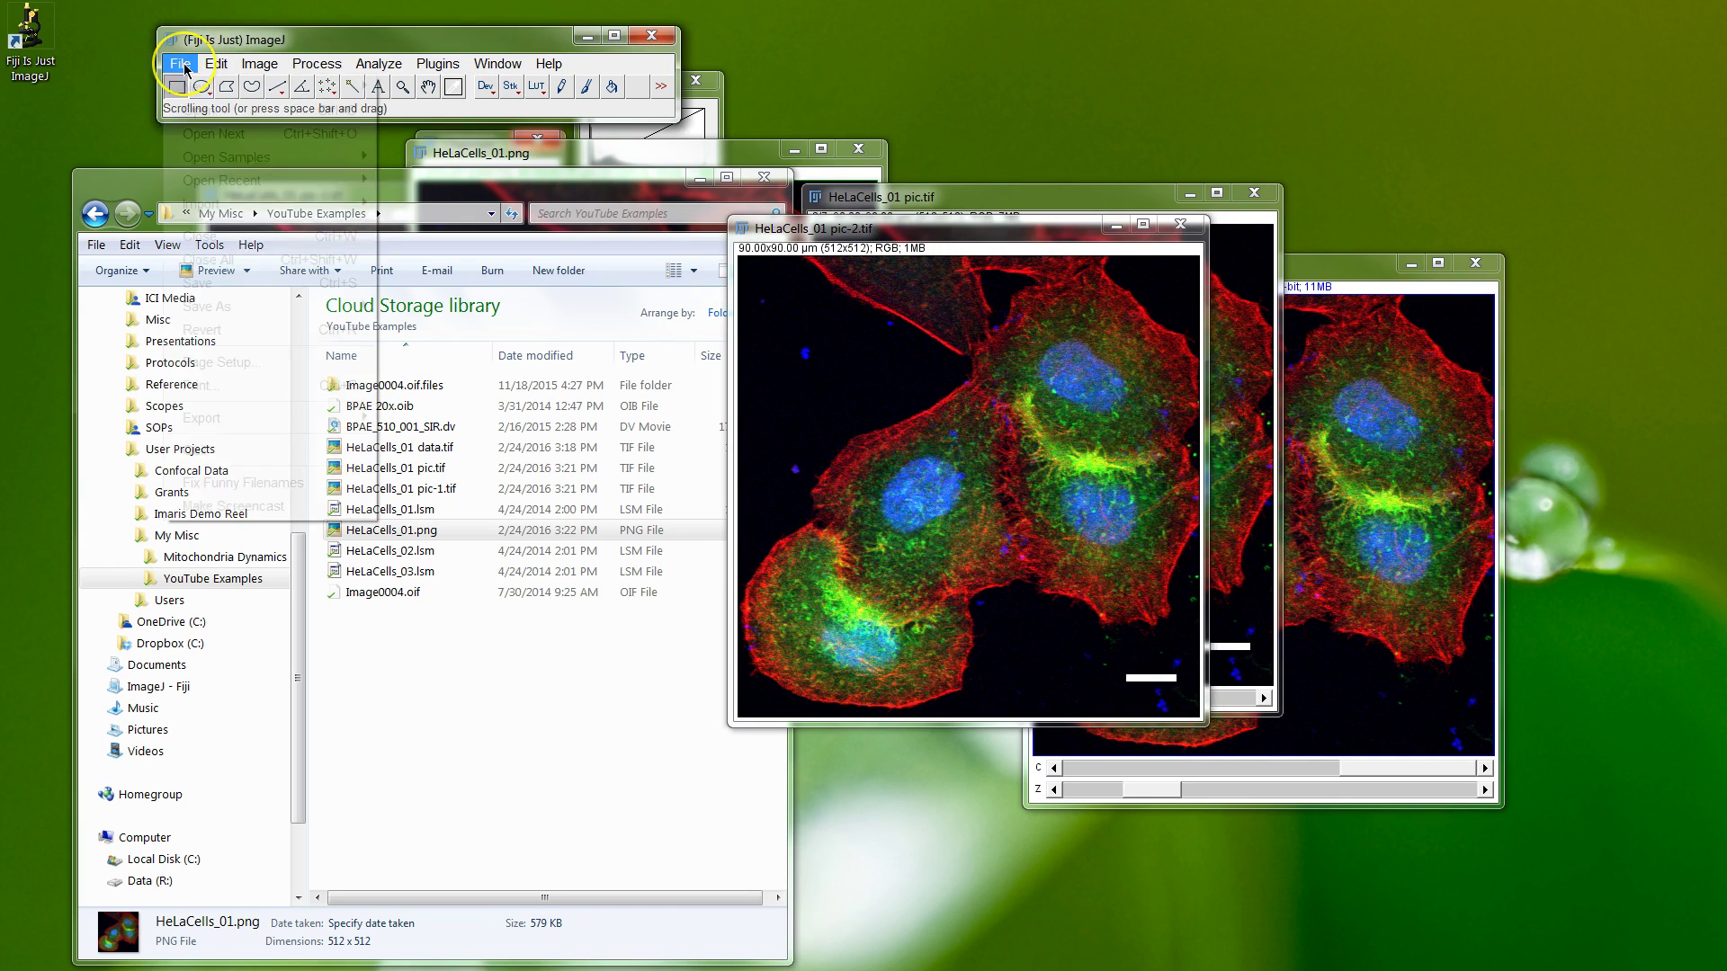
mouse_move(270, 306)
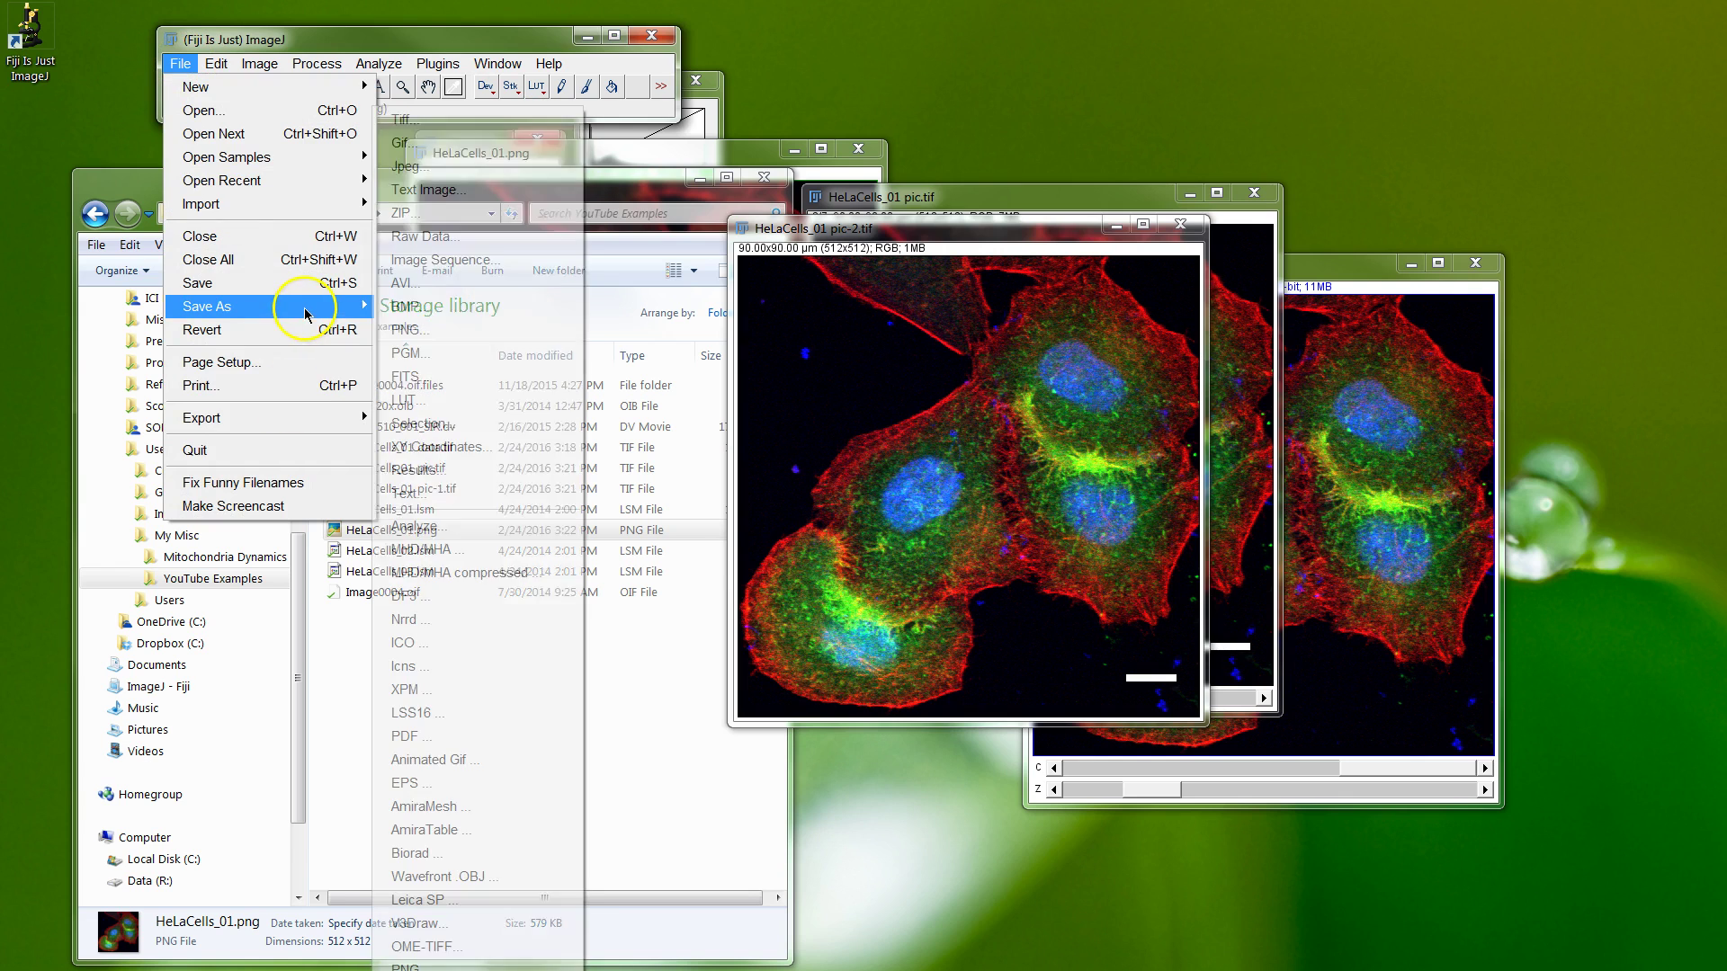
click(429, 121)
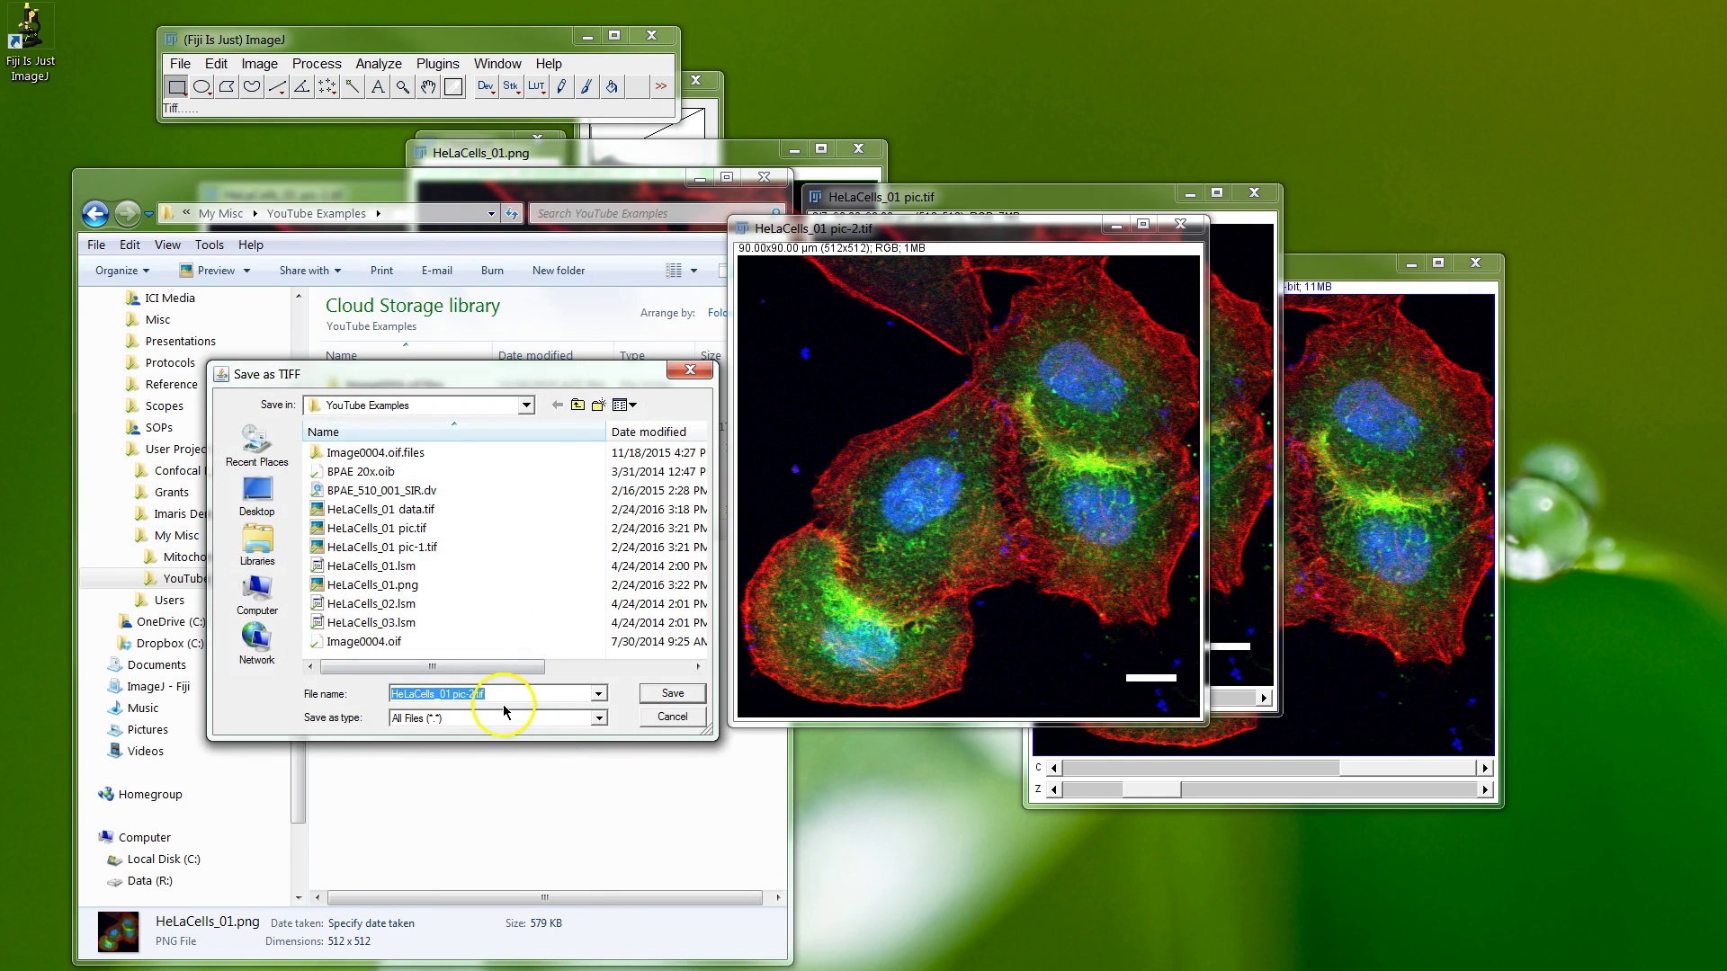
click(474, 696)
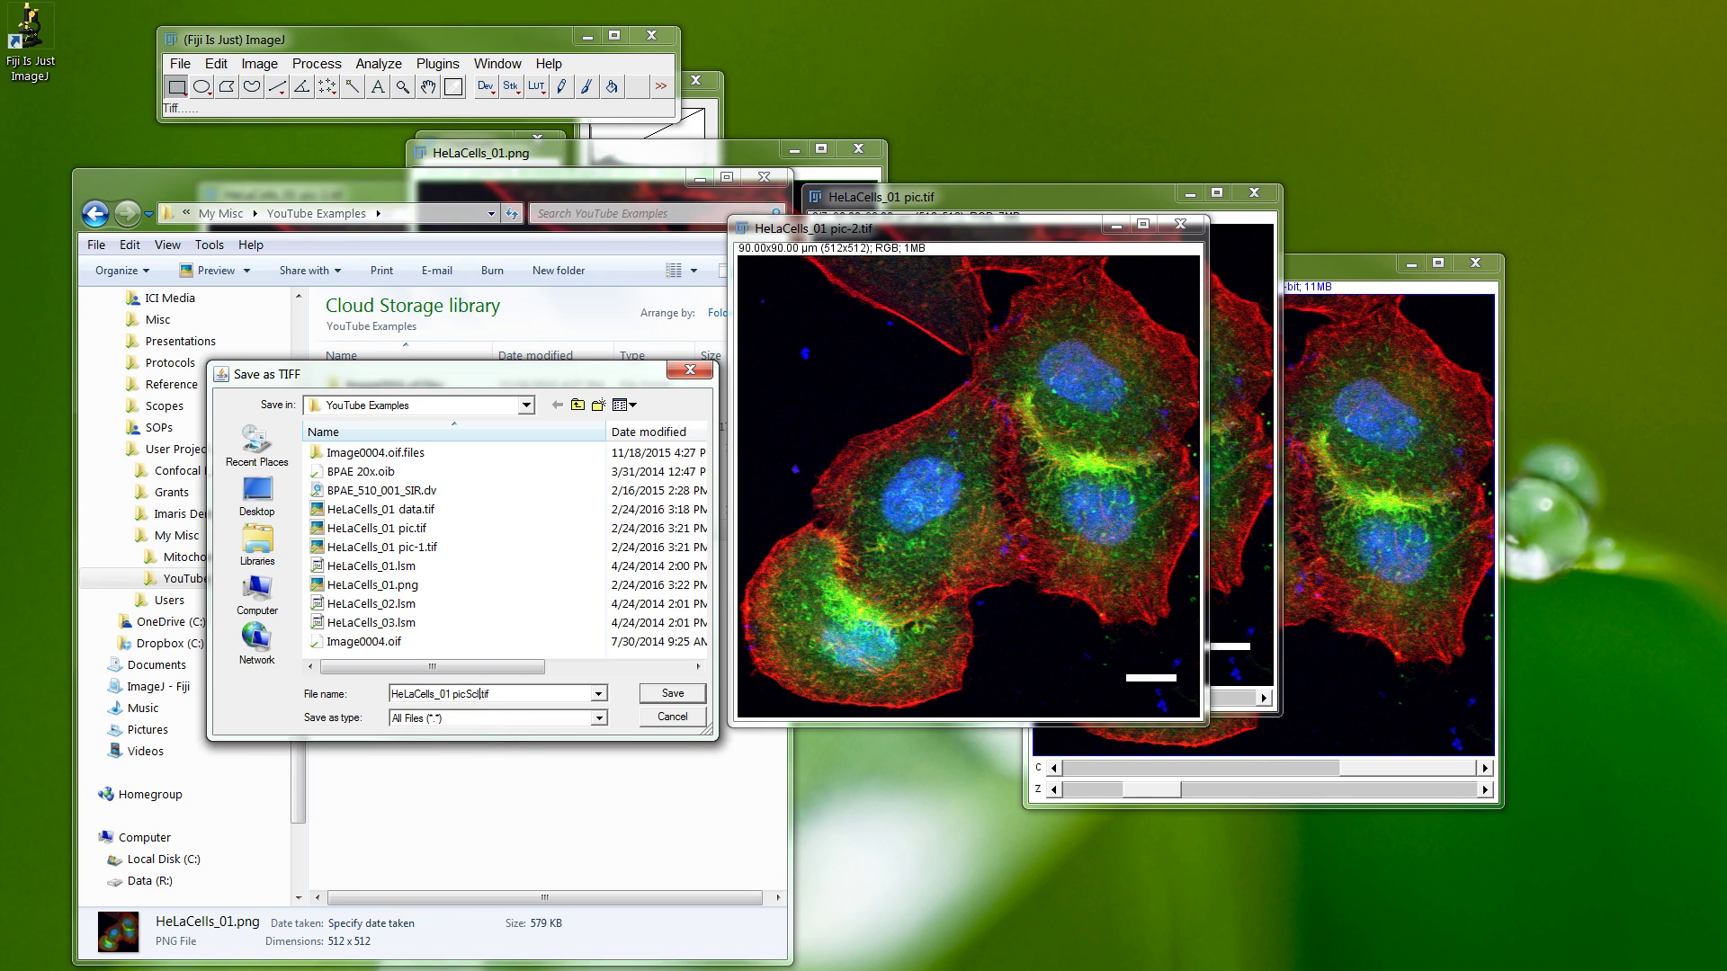
text(SclBar)
key(Return)
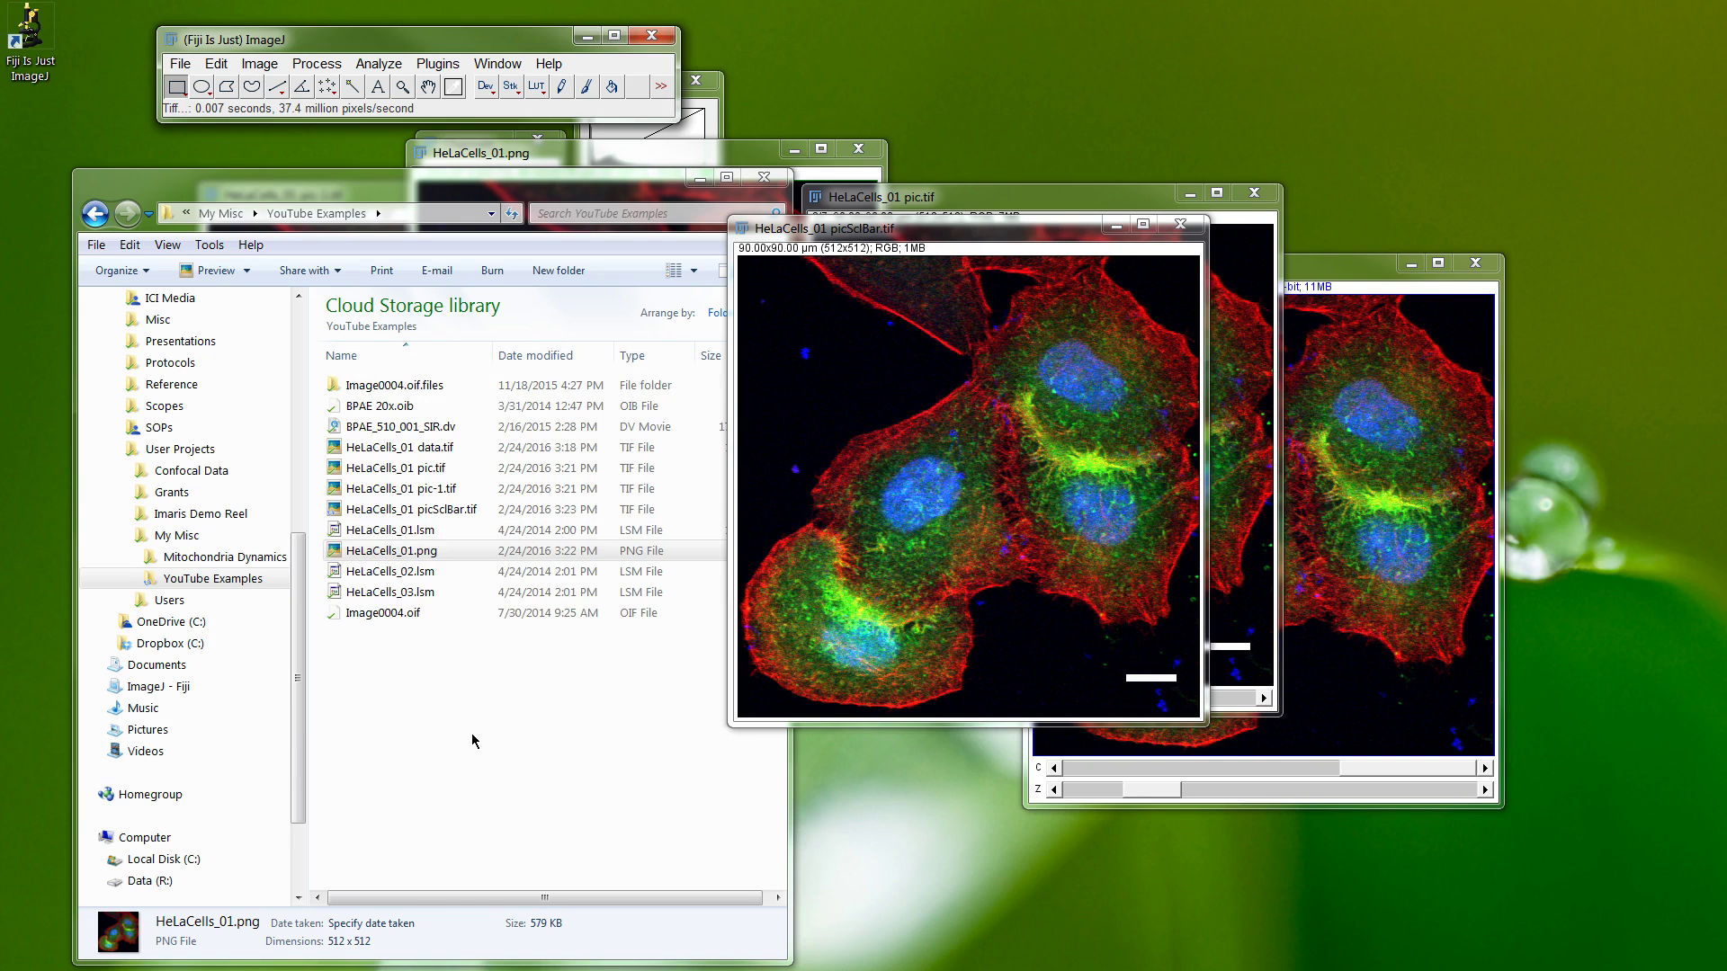
Open HeLaCells_01 picSclBar.tif from the YouTube Examples folder in the photo viewer to check its scale bar
double_click(422, 509)
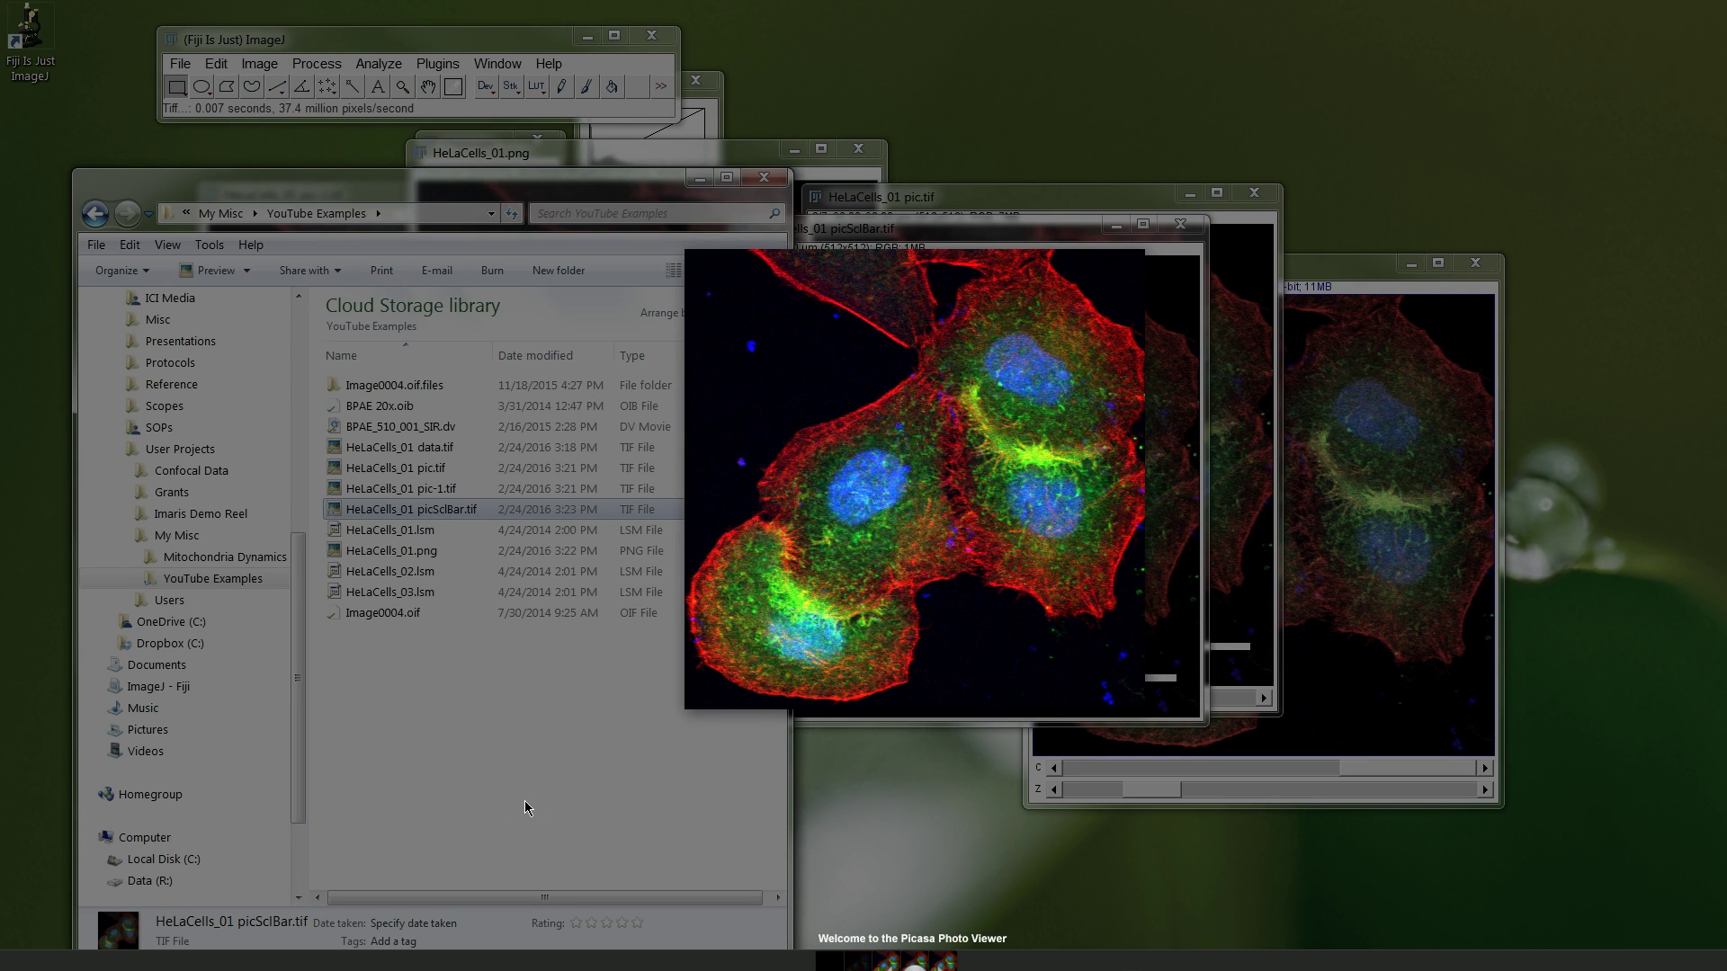
Close the photo viewer showing HeLaCells_01 picSclBar.tif and return to the folder window
click(525, 806)
click(585, 297)
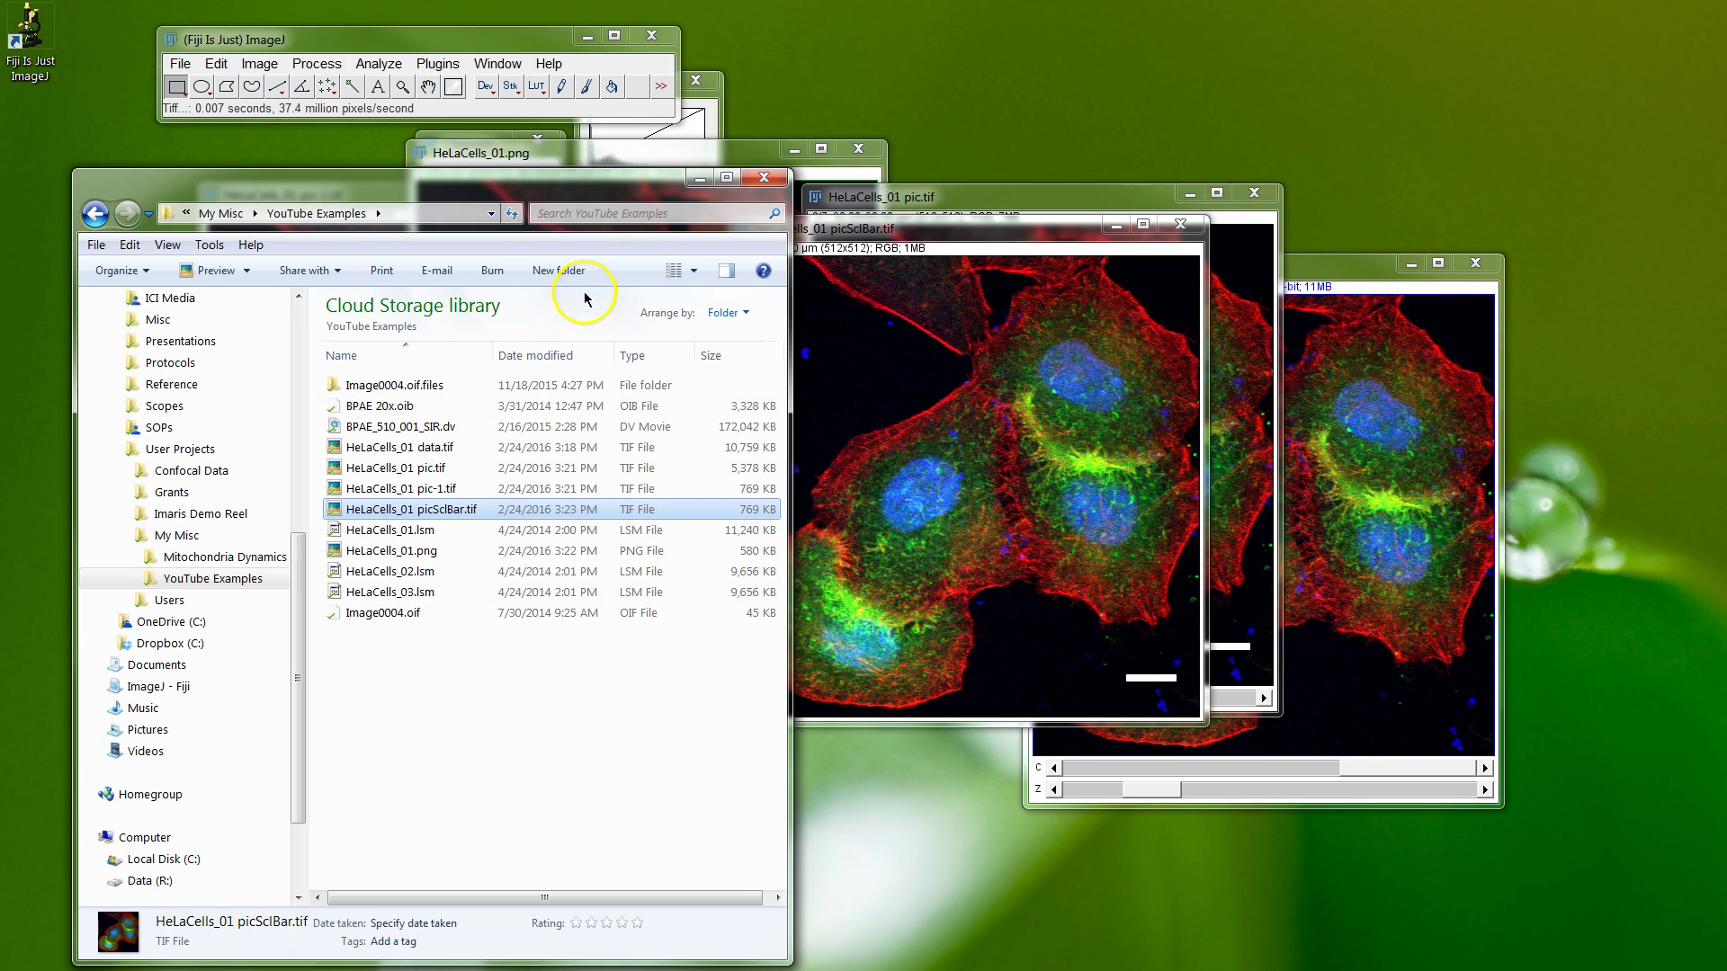
click(216, 63)
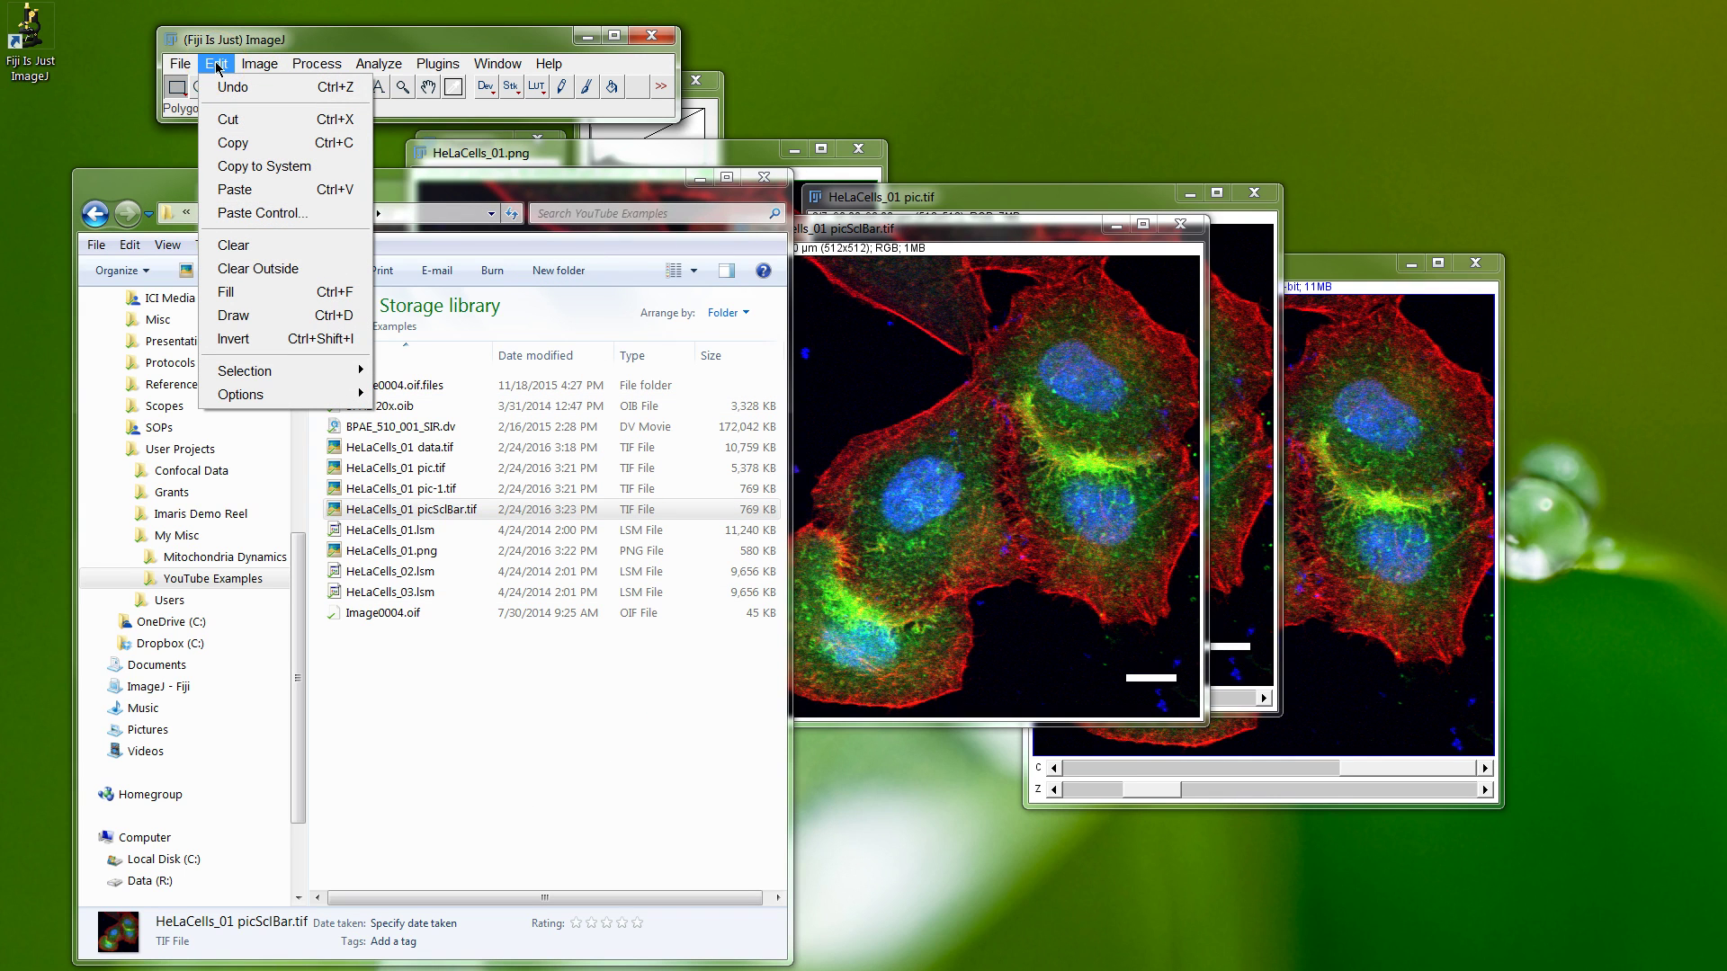
click(254, 63)
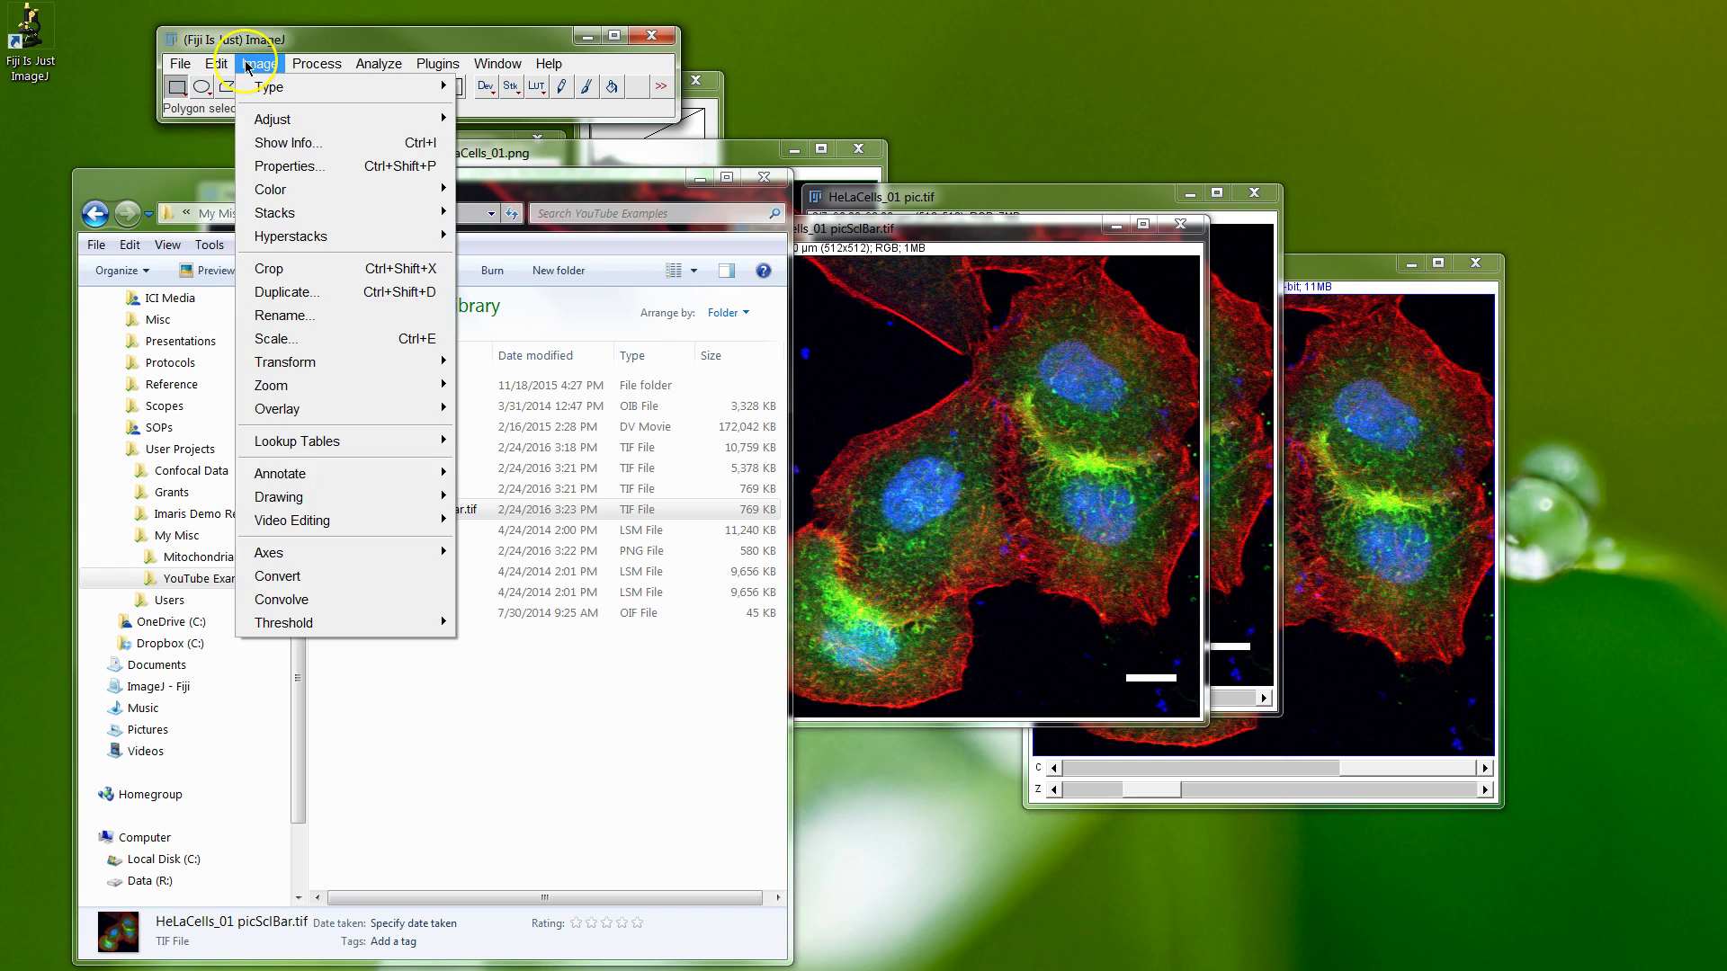
click(231, 68)
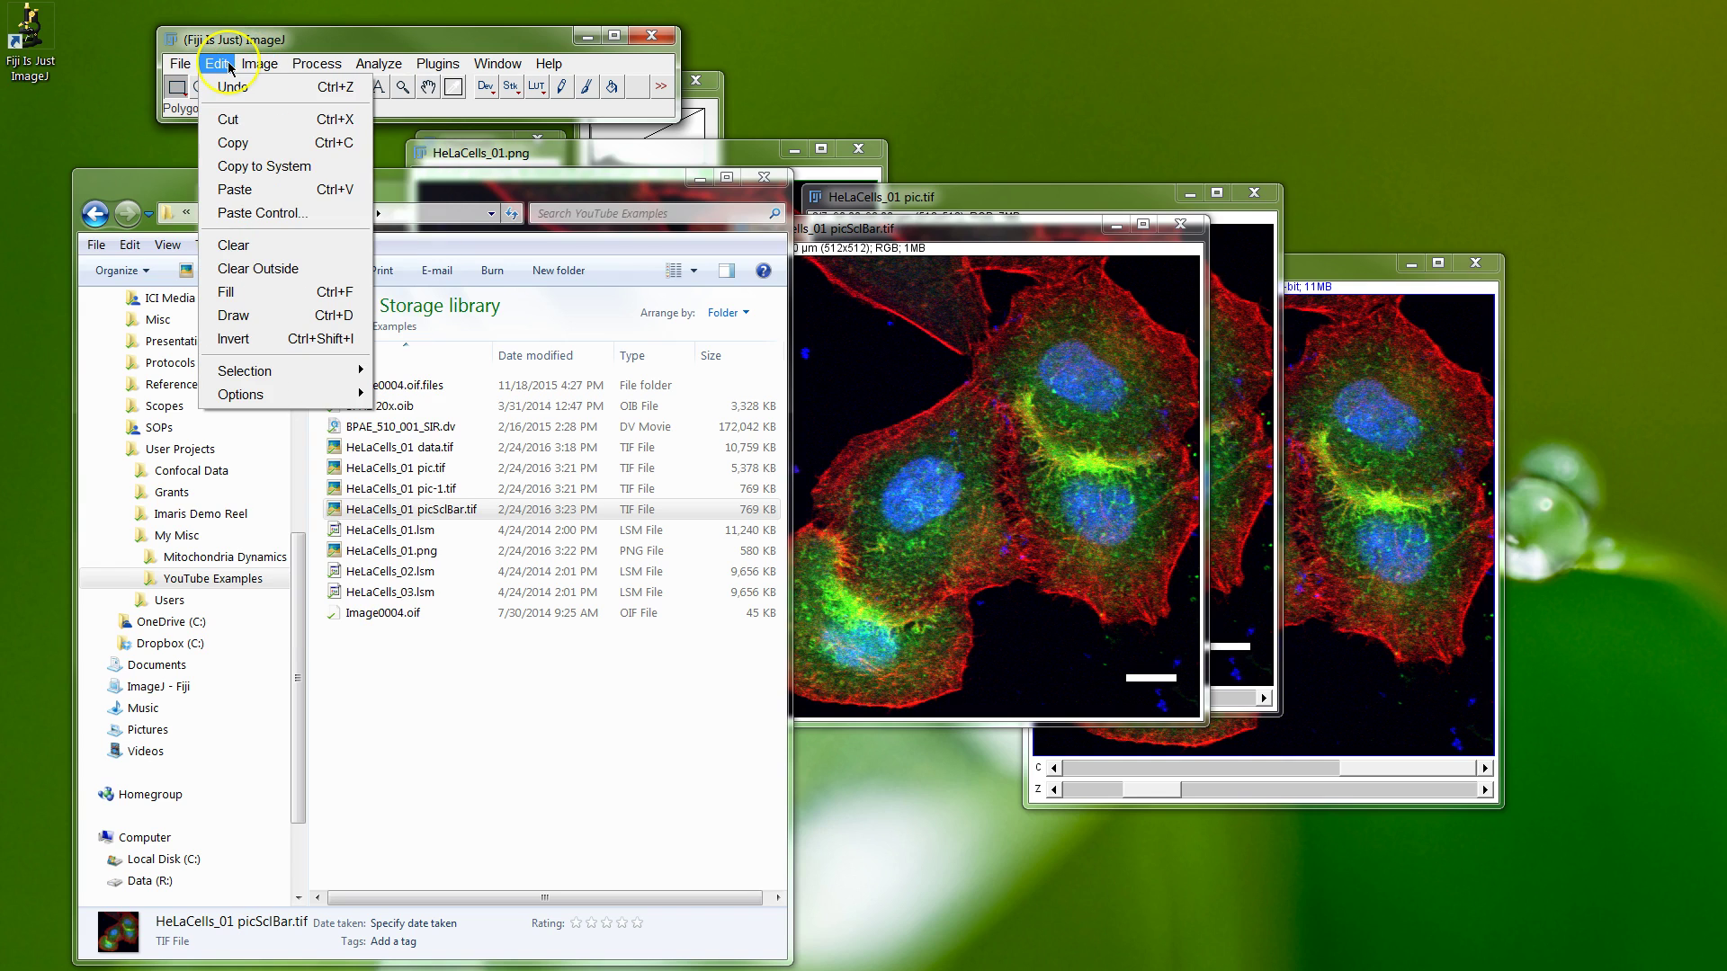
click(303, 372)
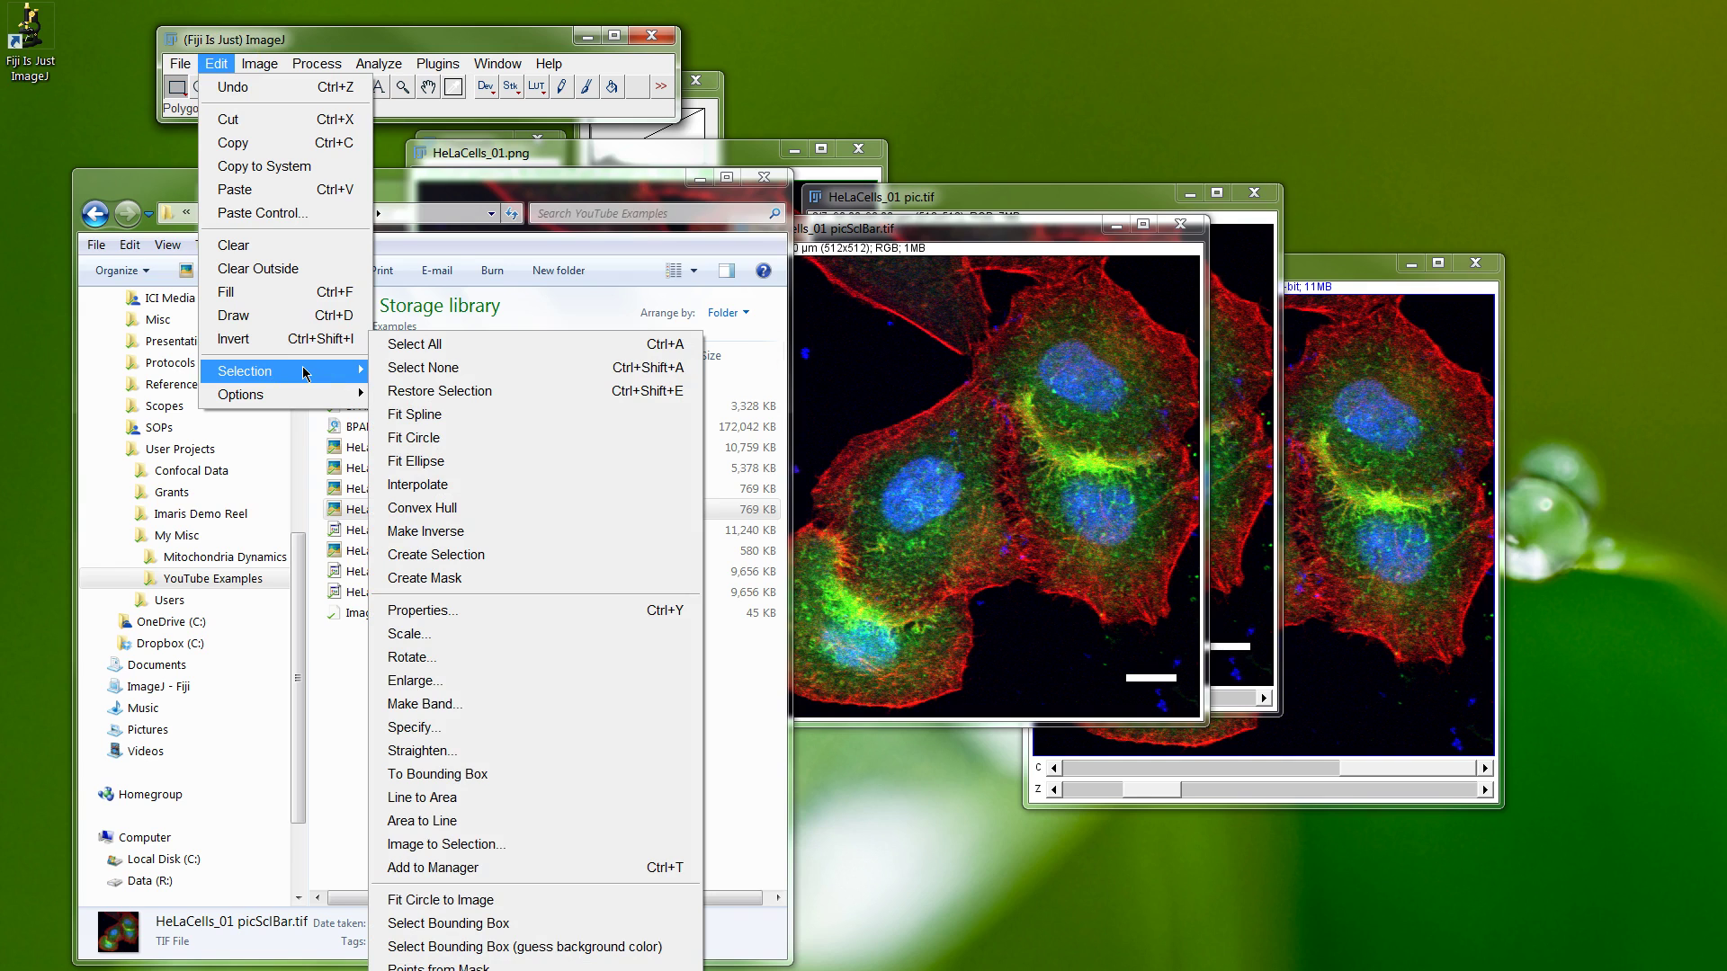
Flatten the scale bar overlay of HeLaCells_01 picSclBar.tif into a new RGB image and place its window beside the folder
click(919, 241)
drag(826, 363, 932, 471)
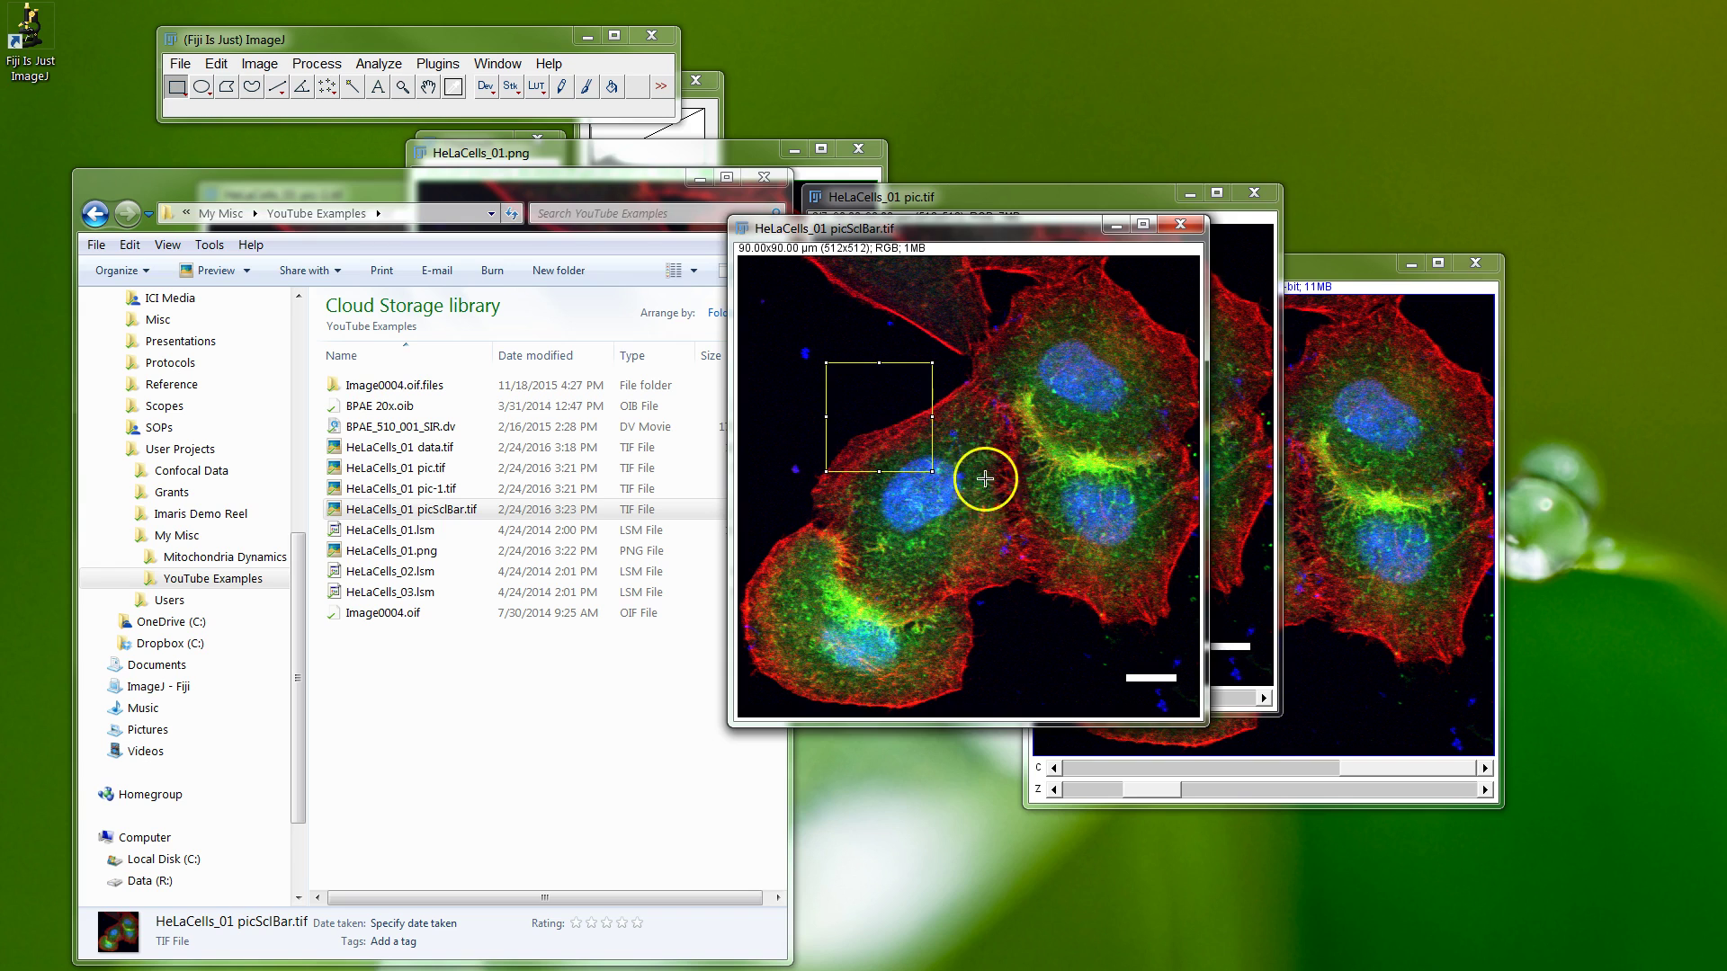
click(216, 63)
mouse_move(305, 384)
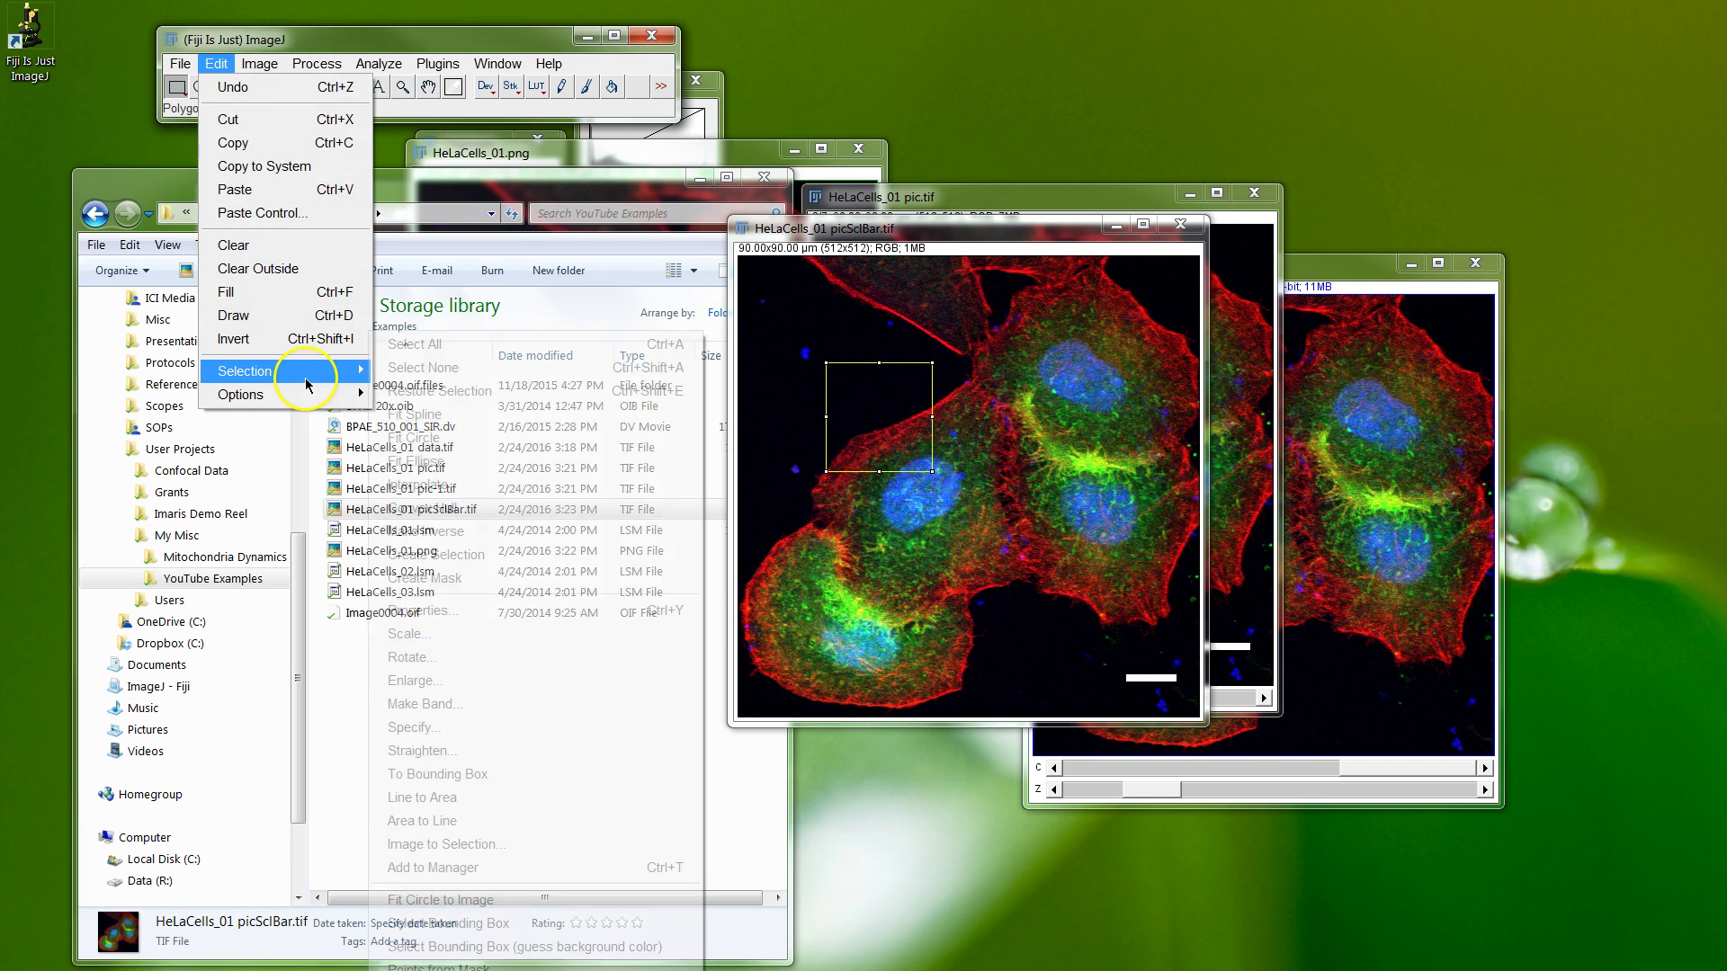
mouse_move(267, 75)
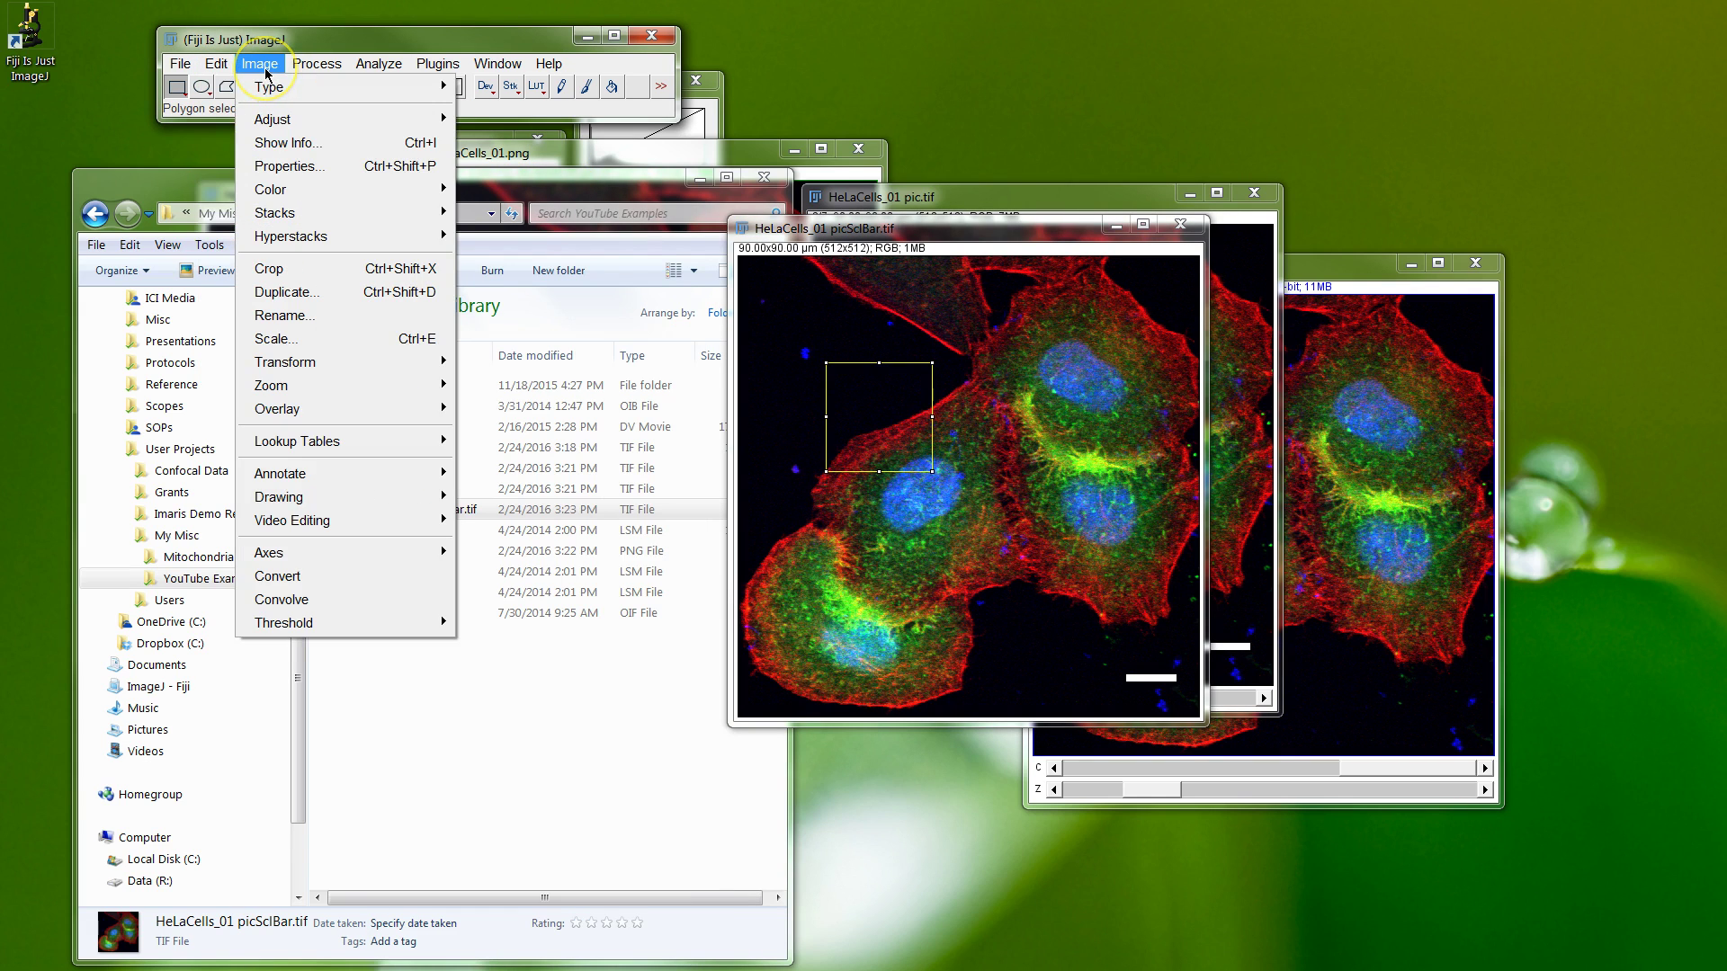
mouse_move(422, 420)
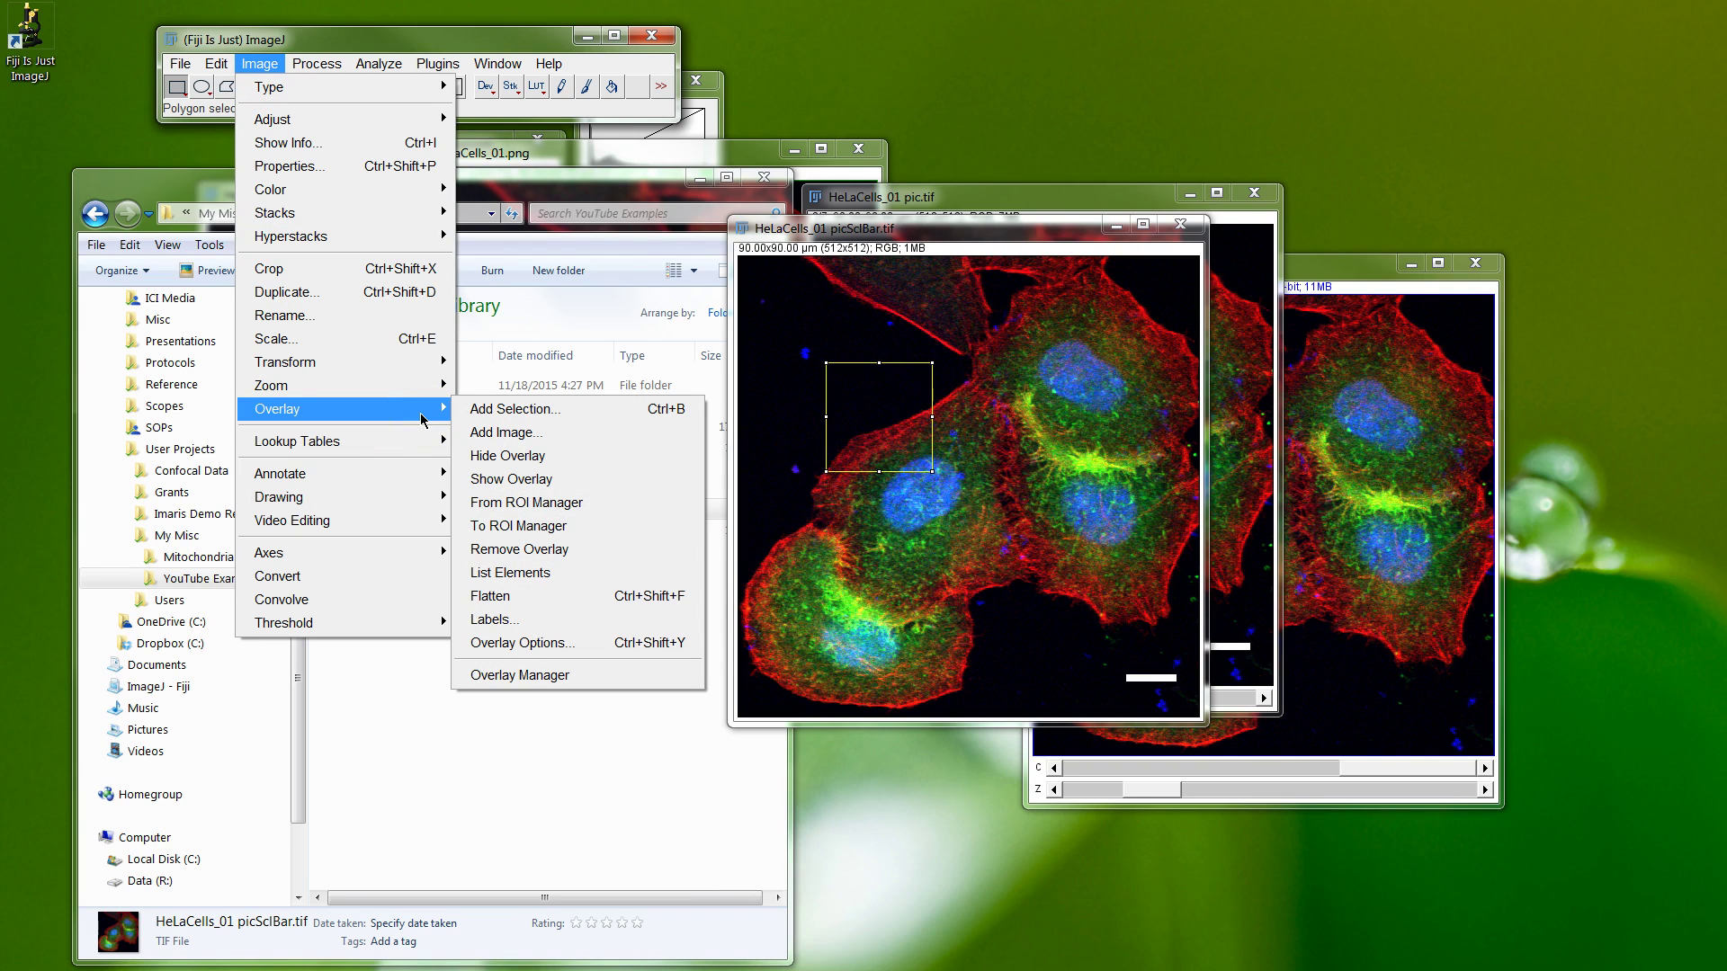
click(501, 599)
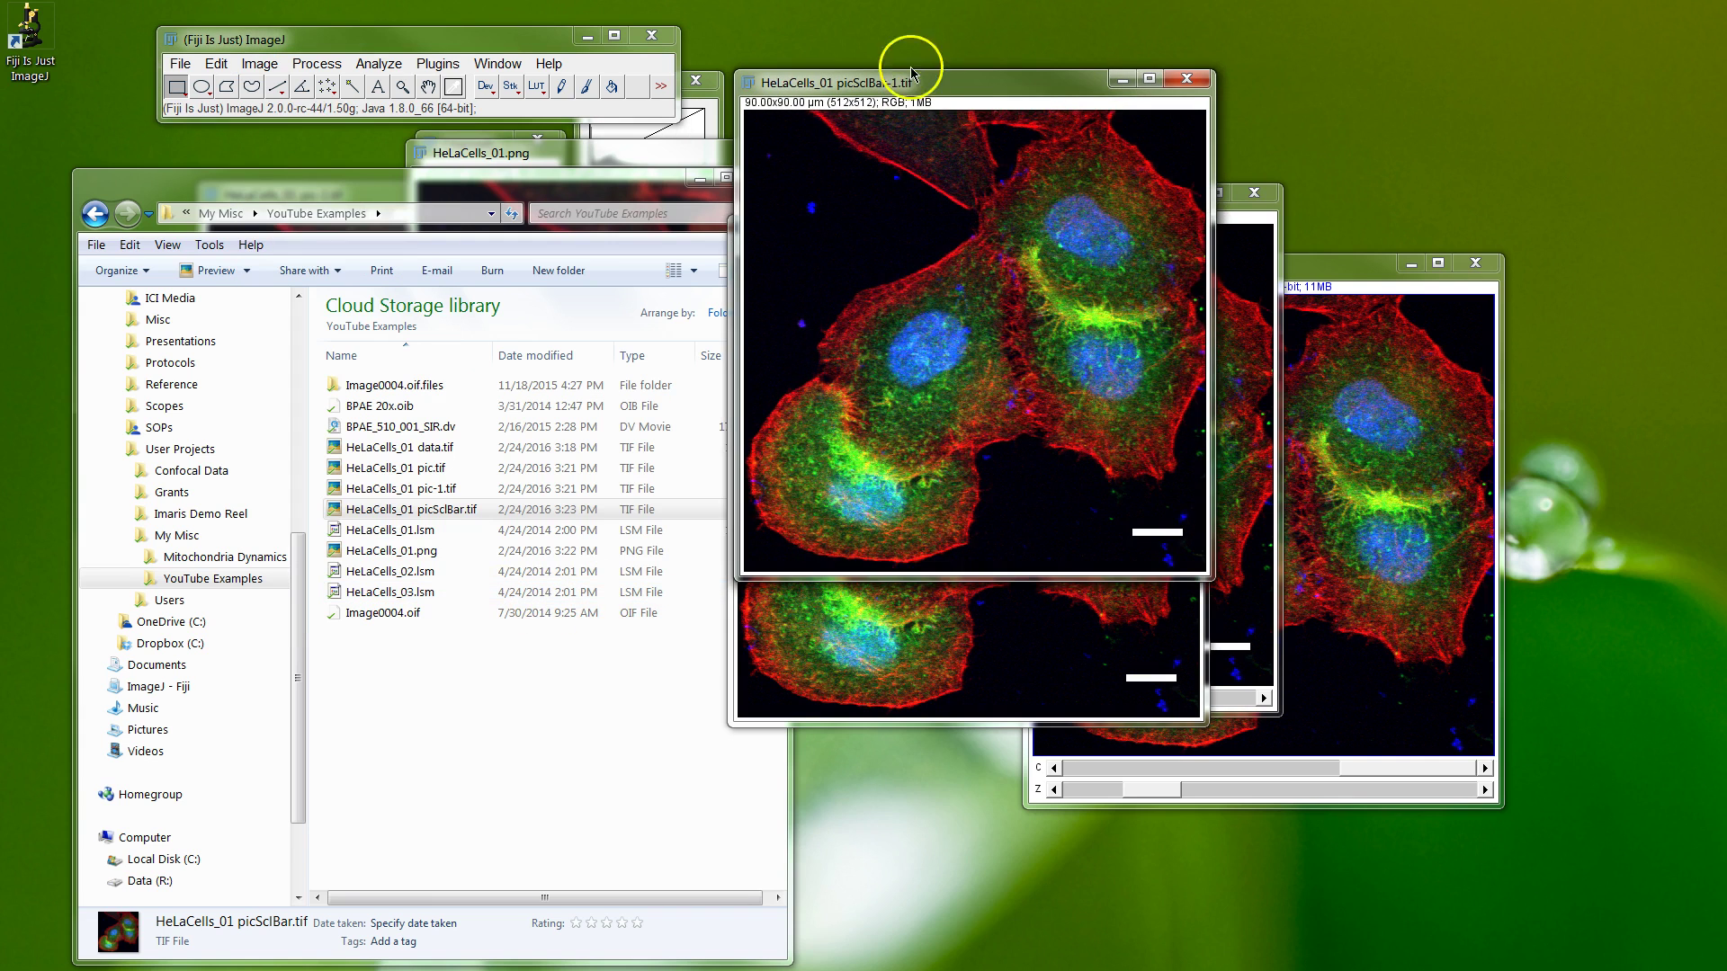
drag(944, 90, 882, 126)
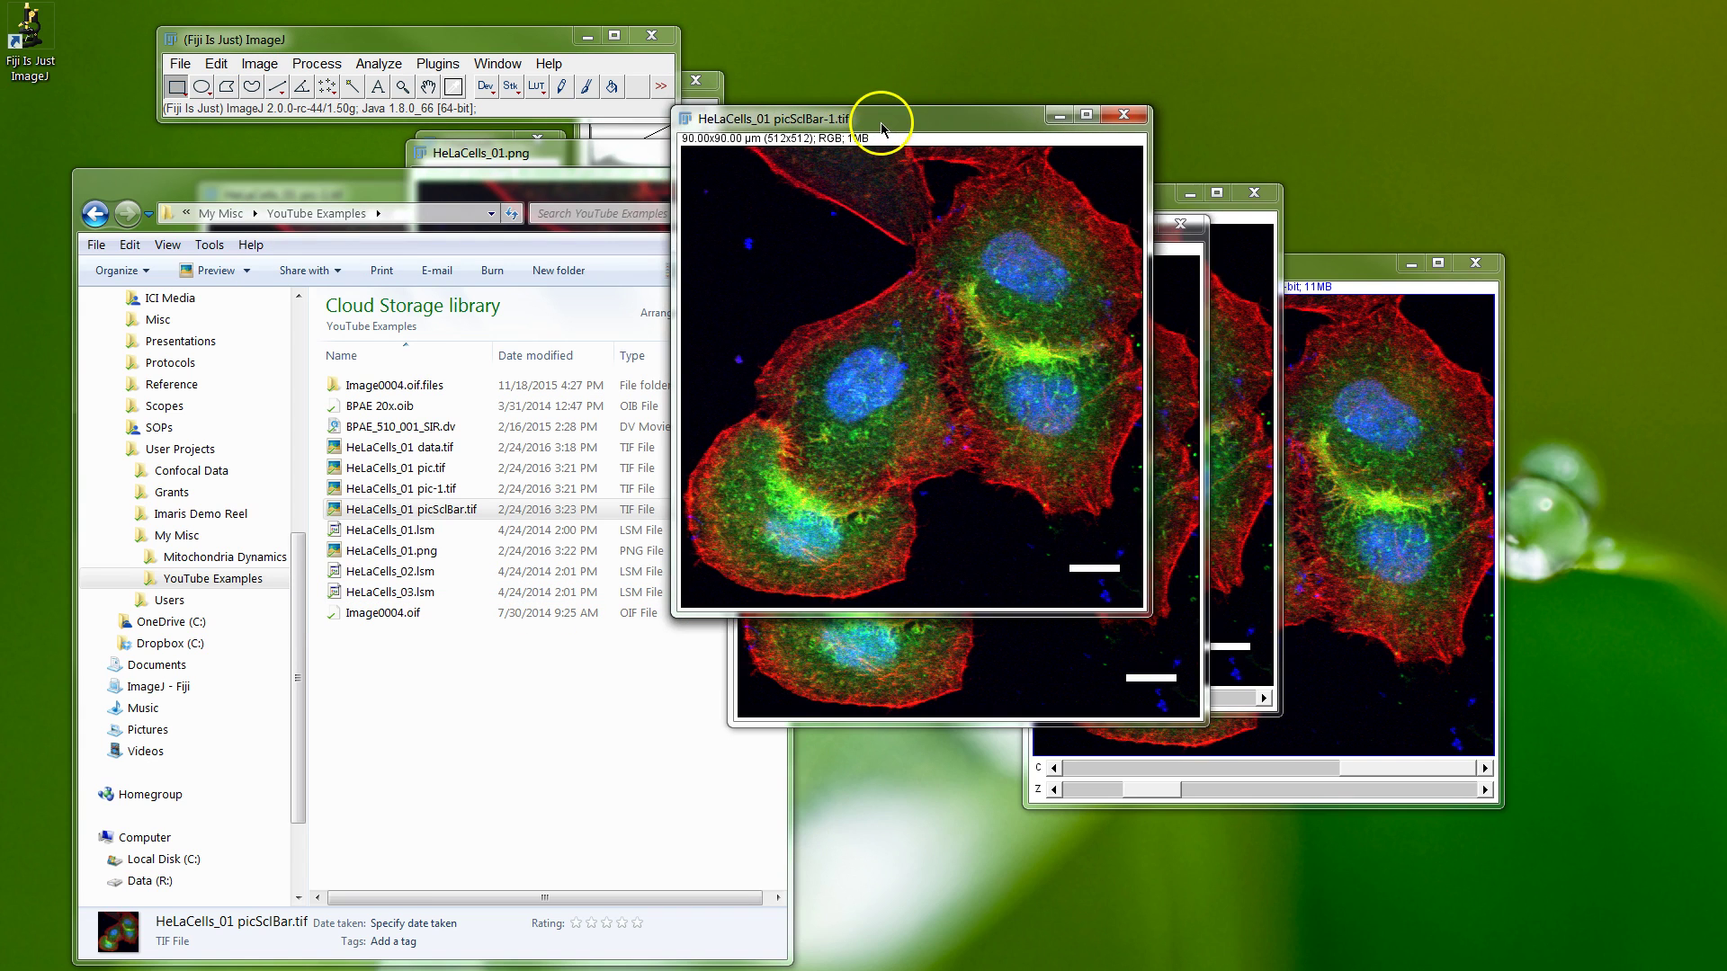
Save the flattened image as a TIFF named HeLaCells_01 picSclBar-1.tif in the YouTube Examples folder
click(180, 63)
mouse_move(299, 314)
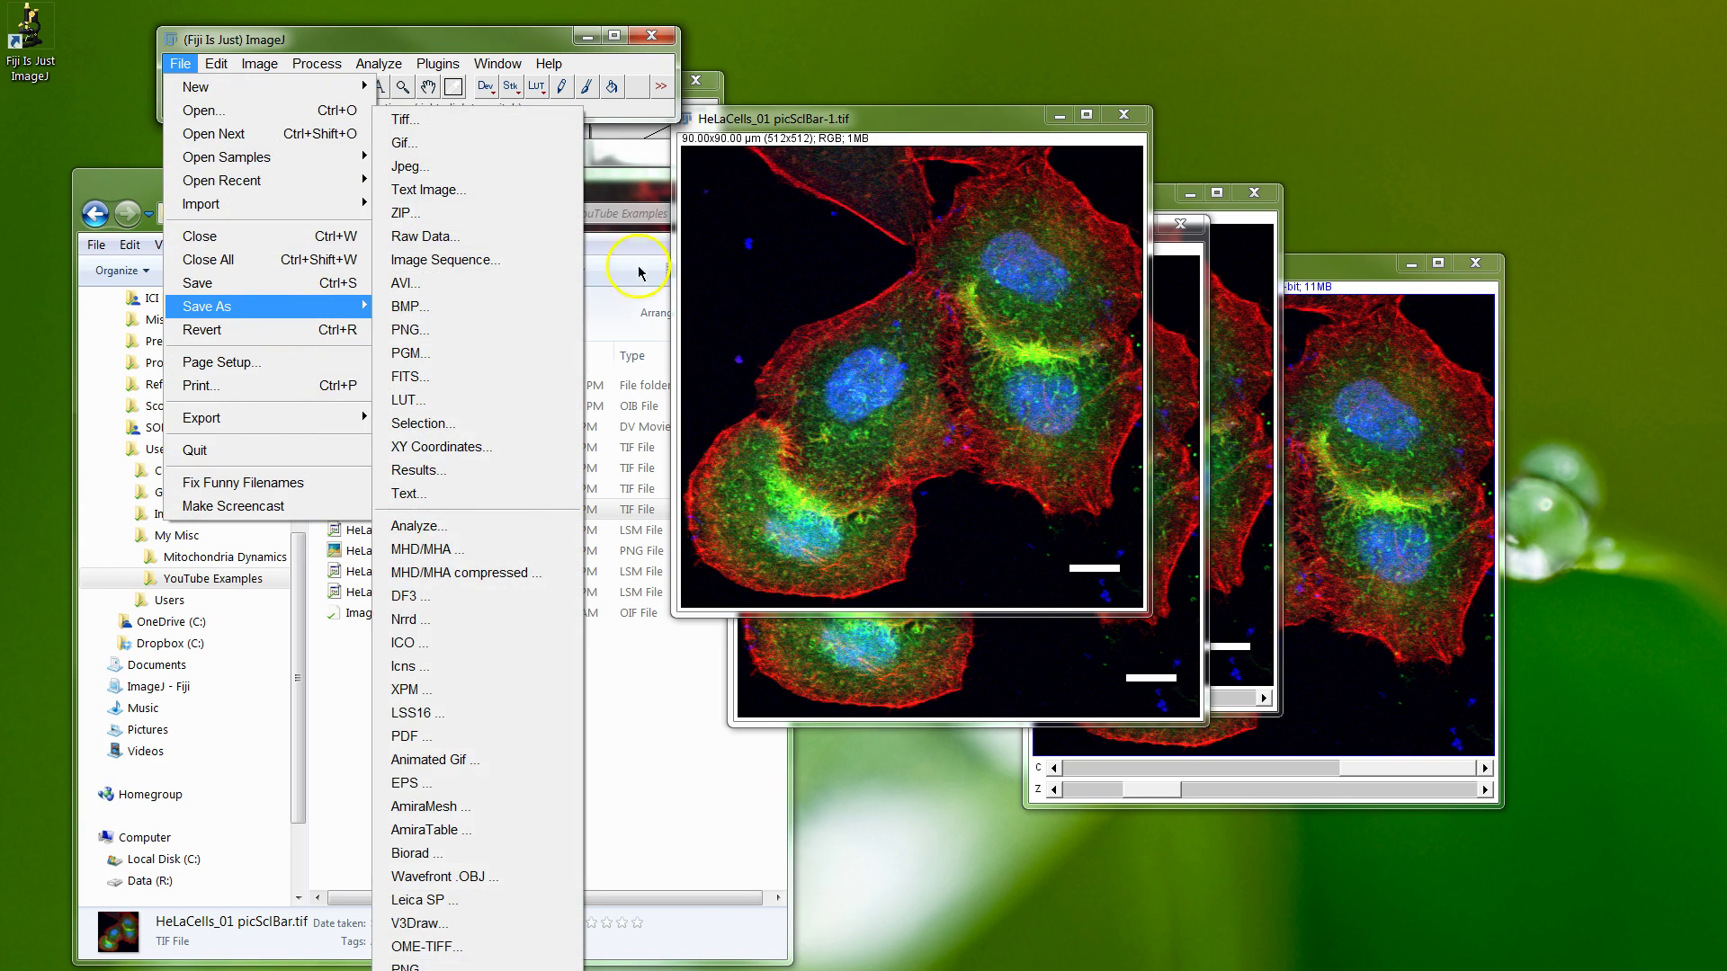
click(558, 119)
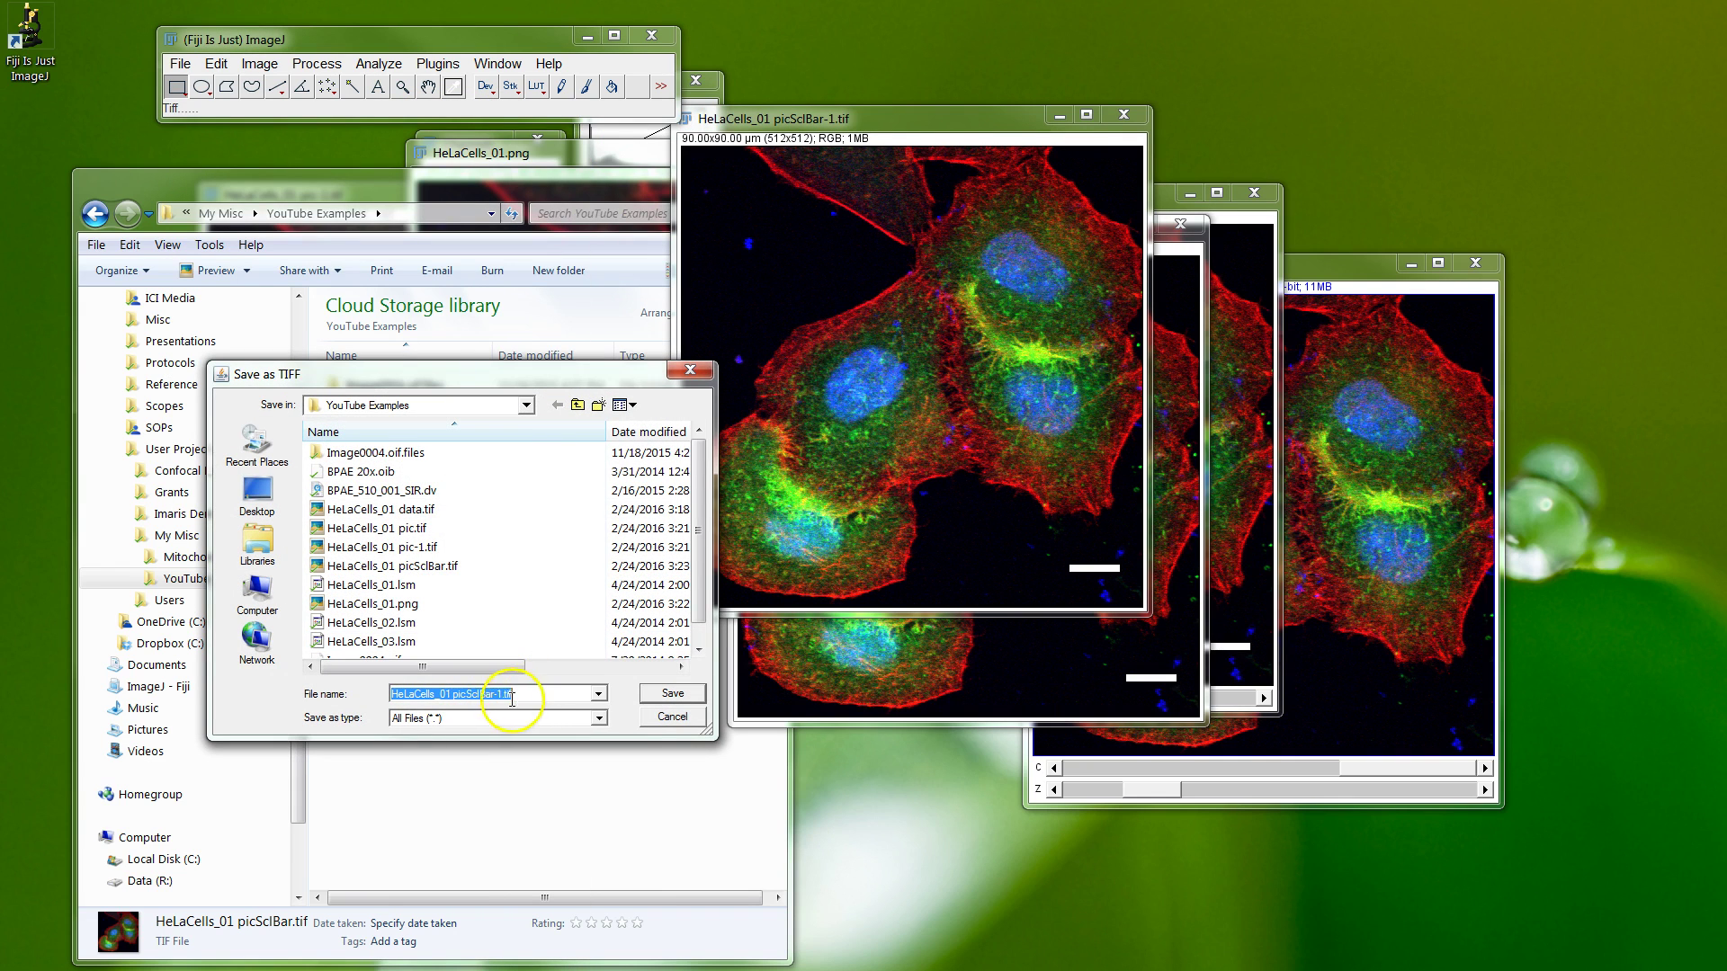
click(671, 695)
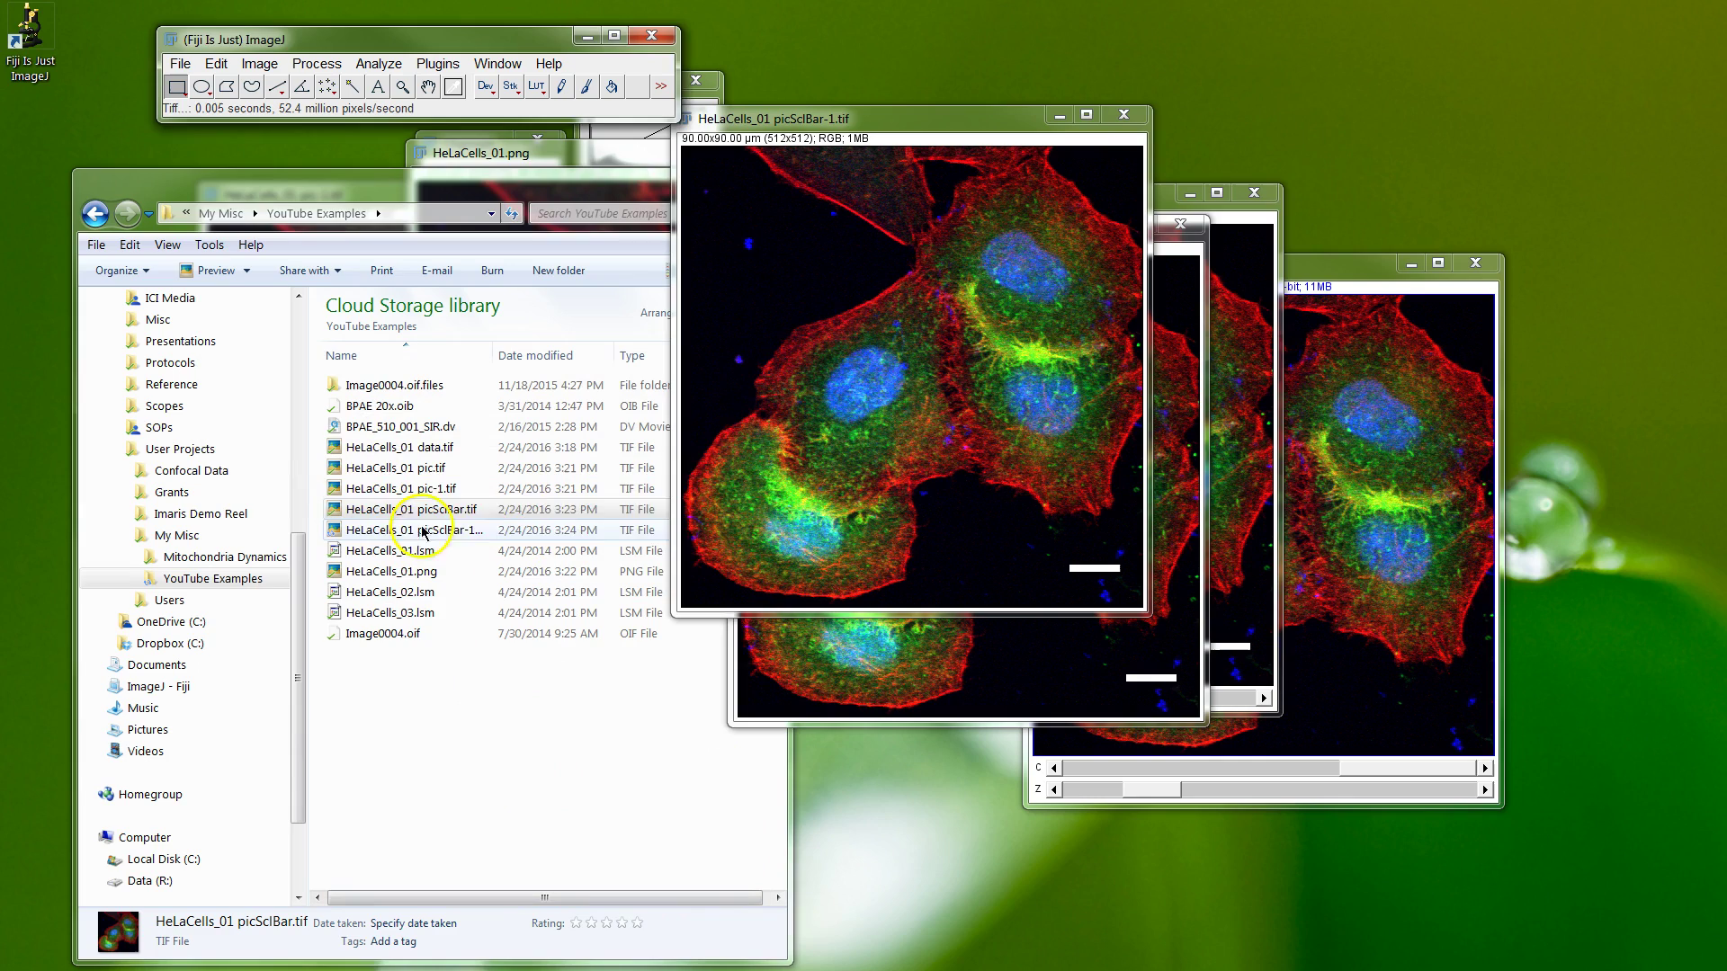
Open HeLaCells_01 picSclBar-1.tif in the photo viewer to check its scale bar, and close the viewer
double_click(426, 534)
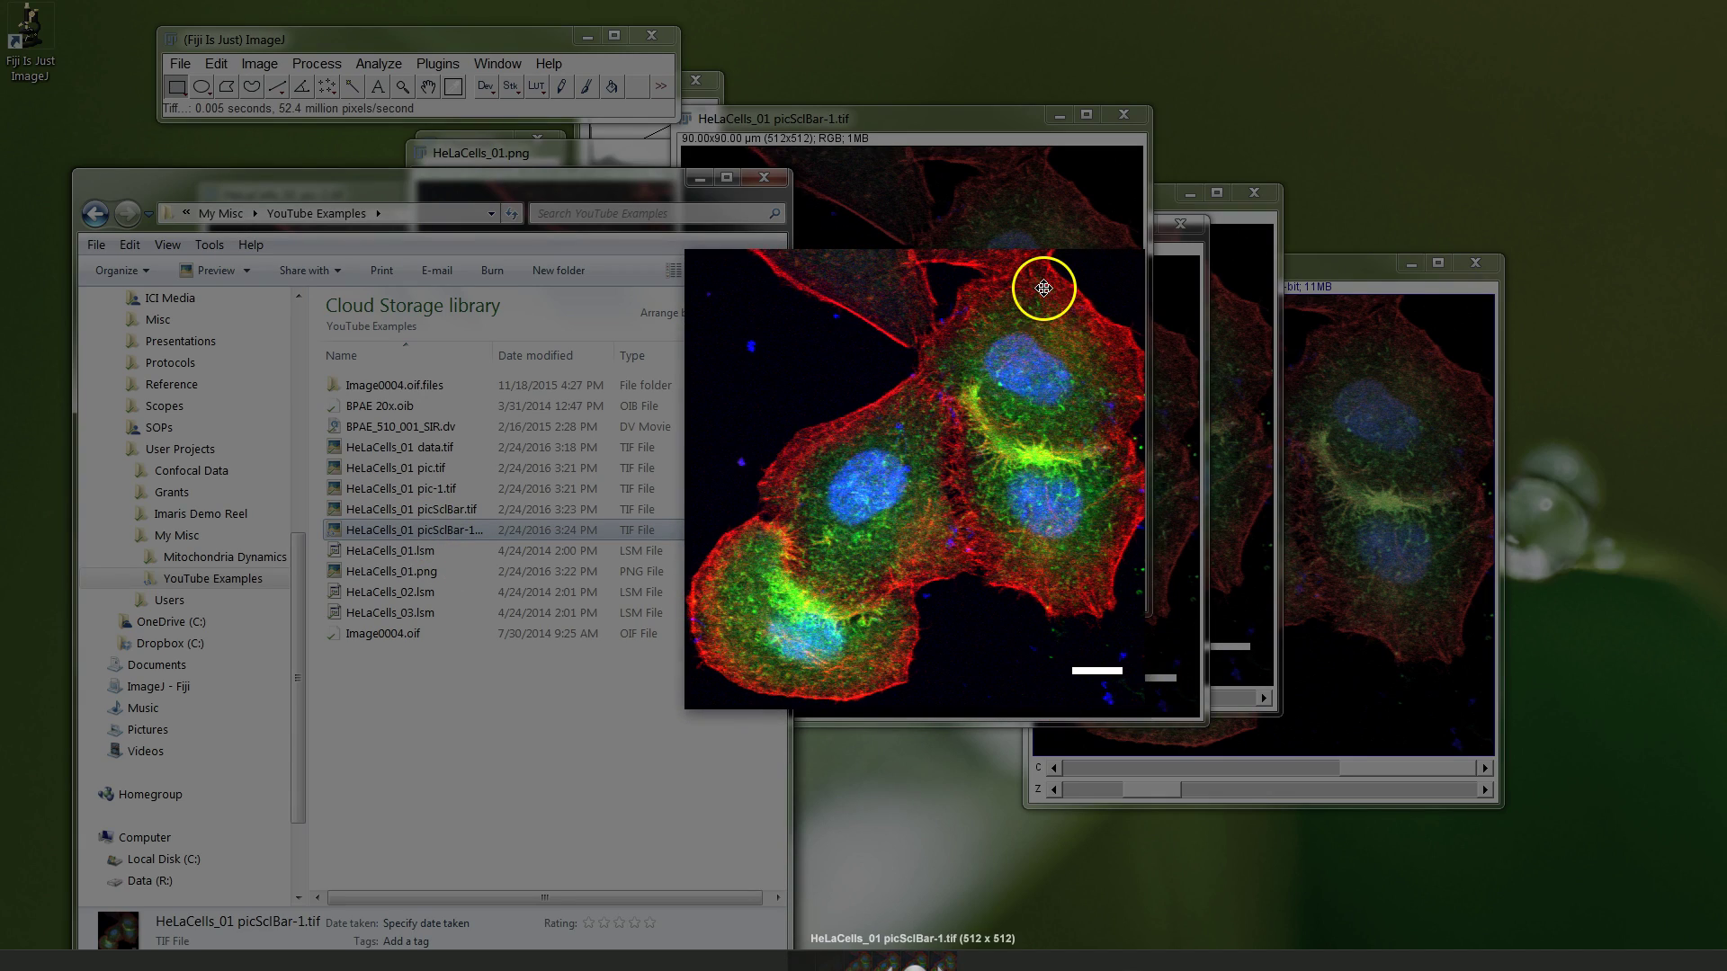
key(Escape)
Bring the HeLaCells_01.png stack window forward beside the folder and examine its channel and slice information
click(589, 160)
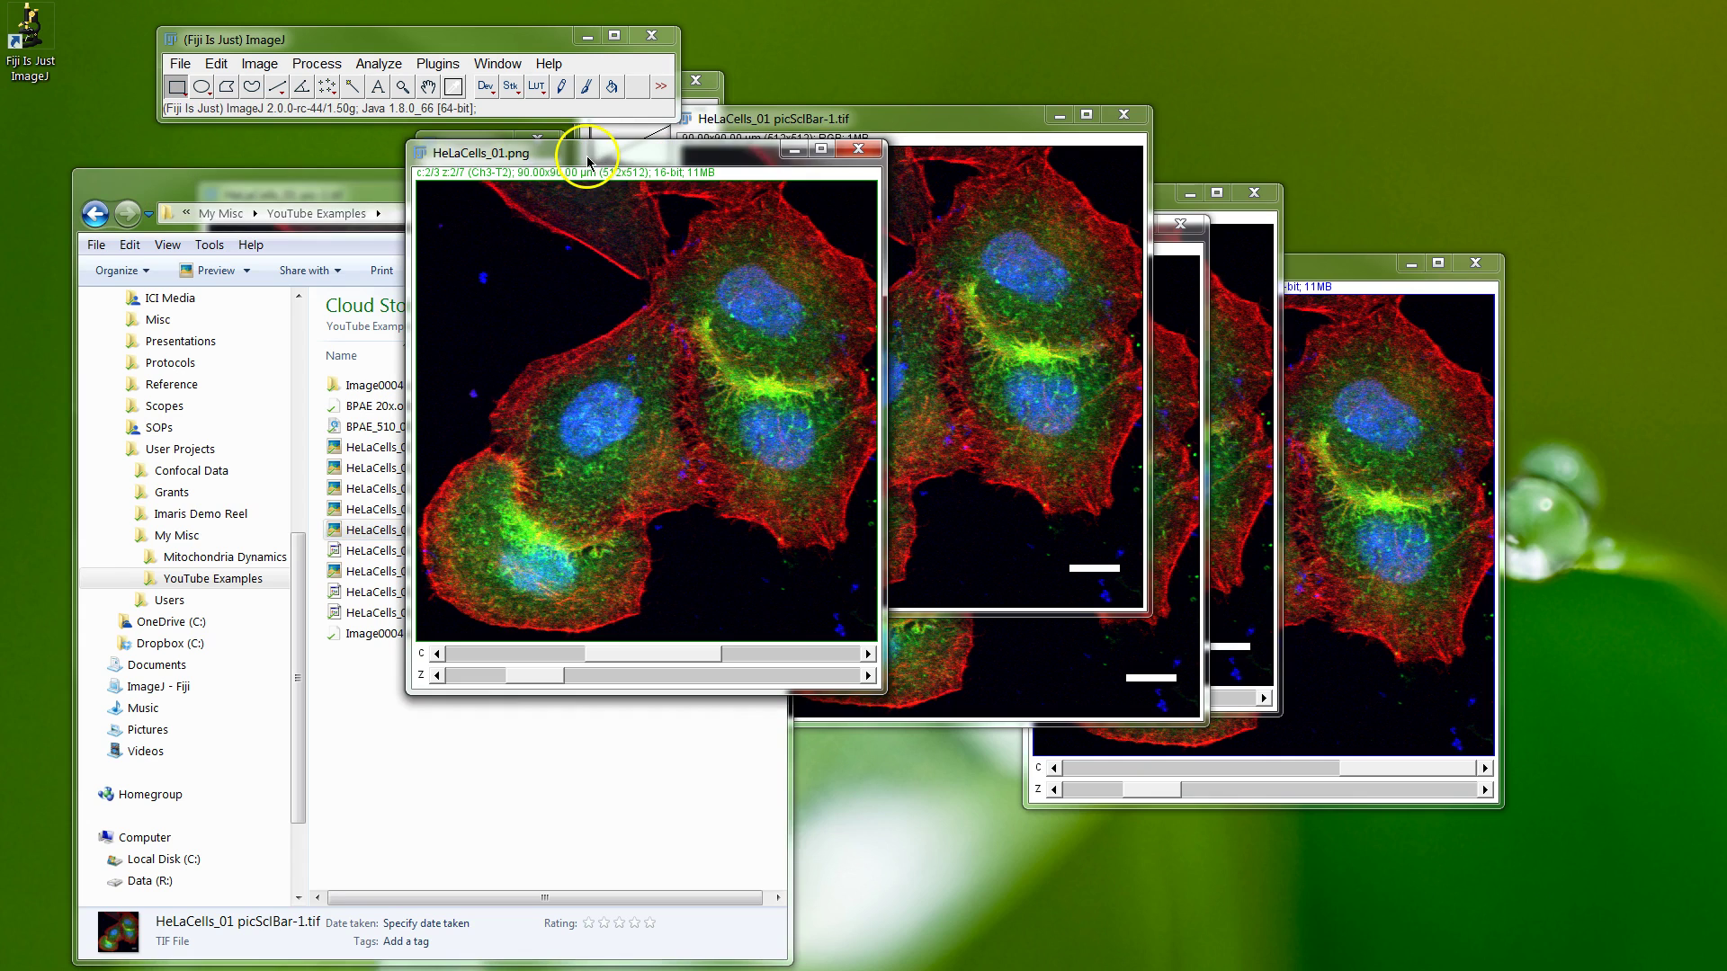
drag(674, 154, 975, 171)
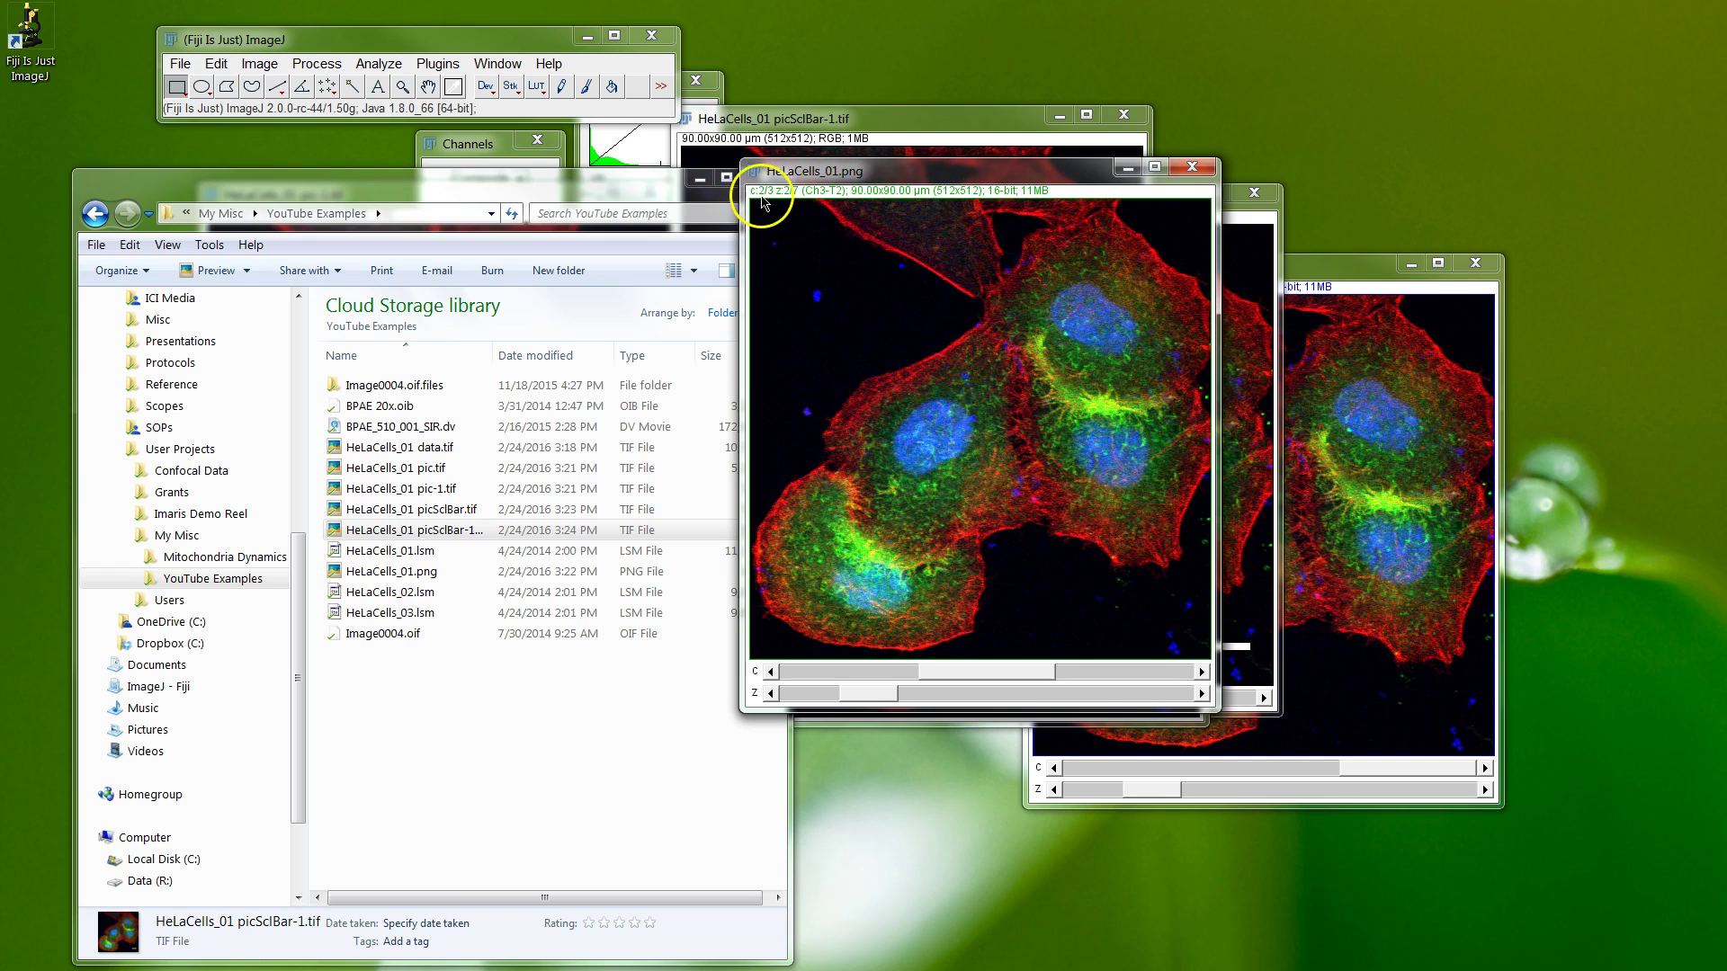
drag(925, 675, 1007, 667)
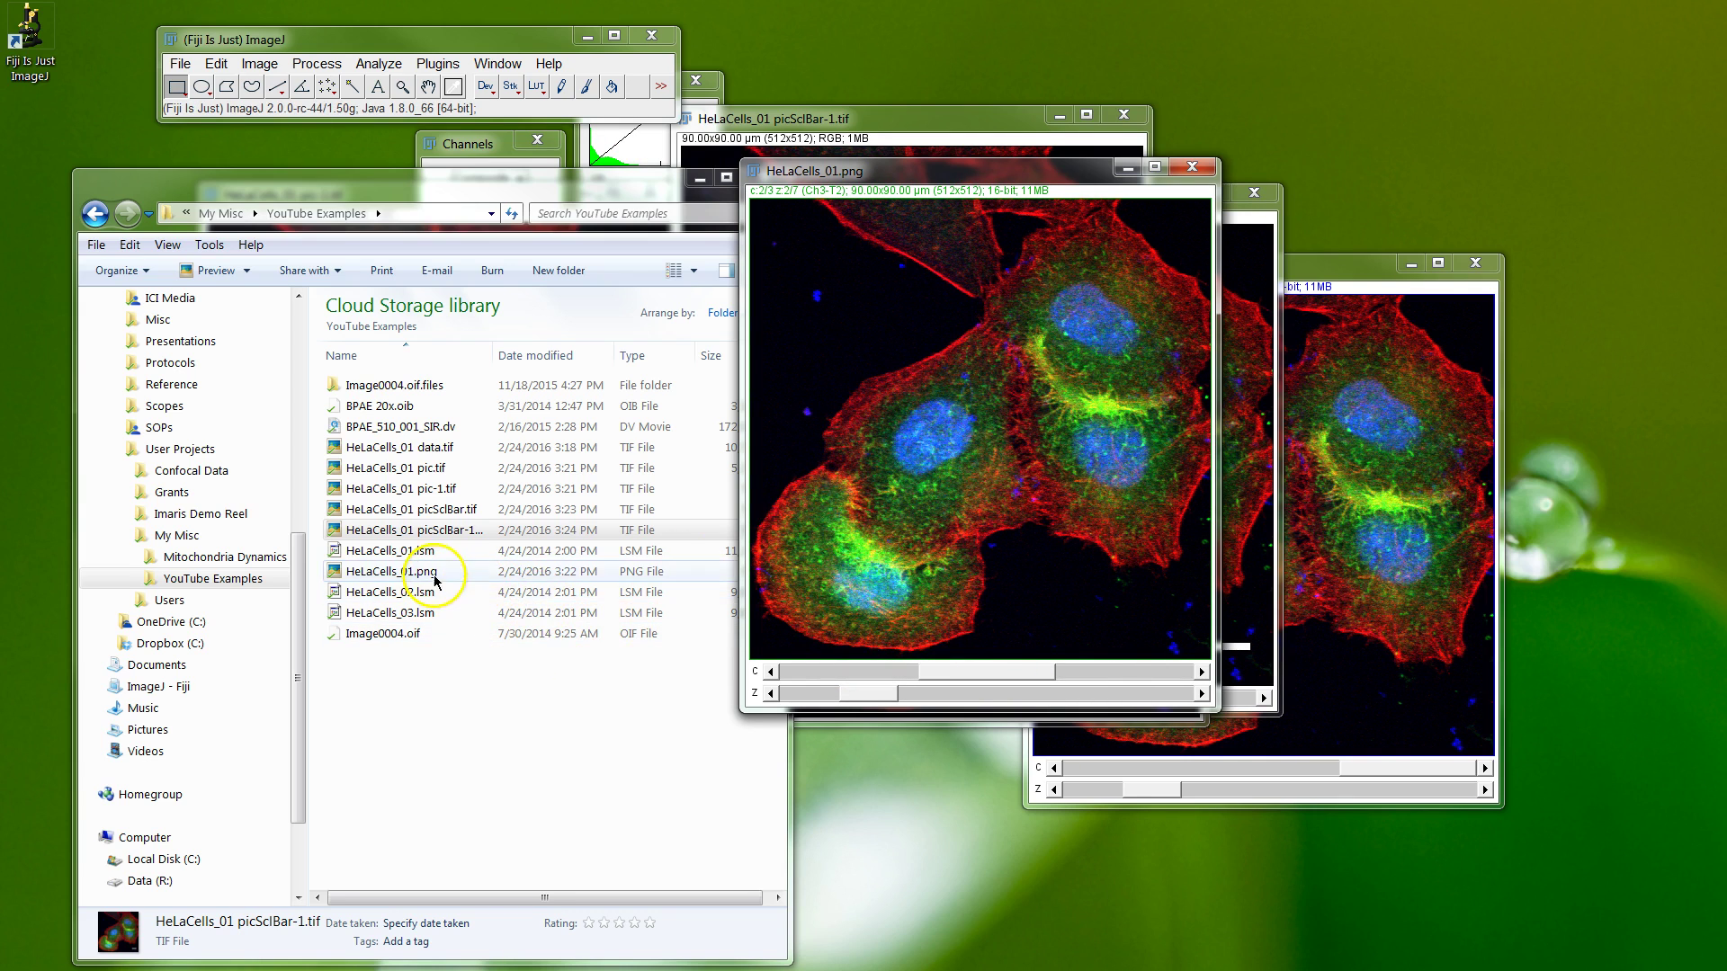
Open the saved HeLaCells_01.png in Fiji, compare its image information with the original stack, and close the reopened copy
click(473, 572)
drag(479, 564, 548, 90)
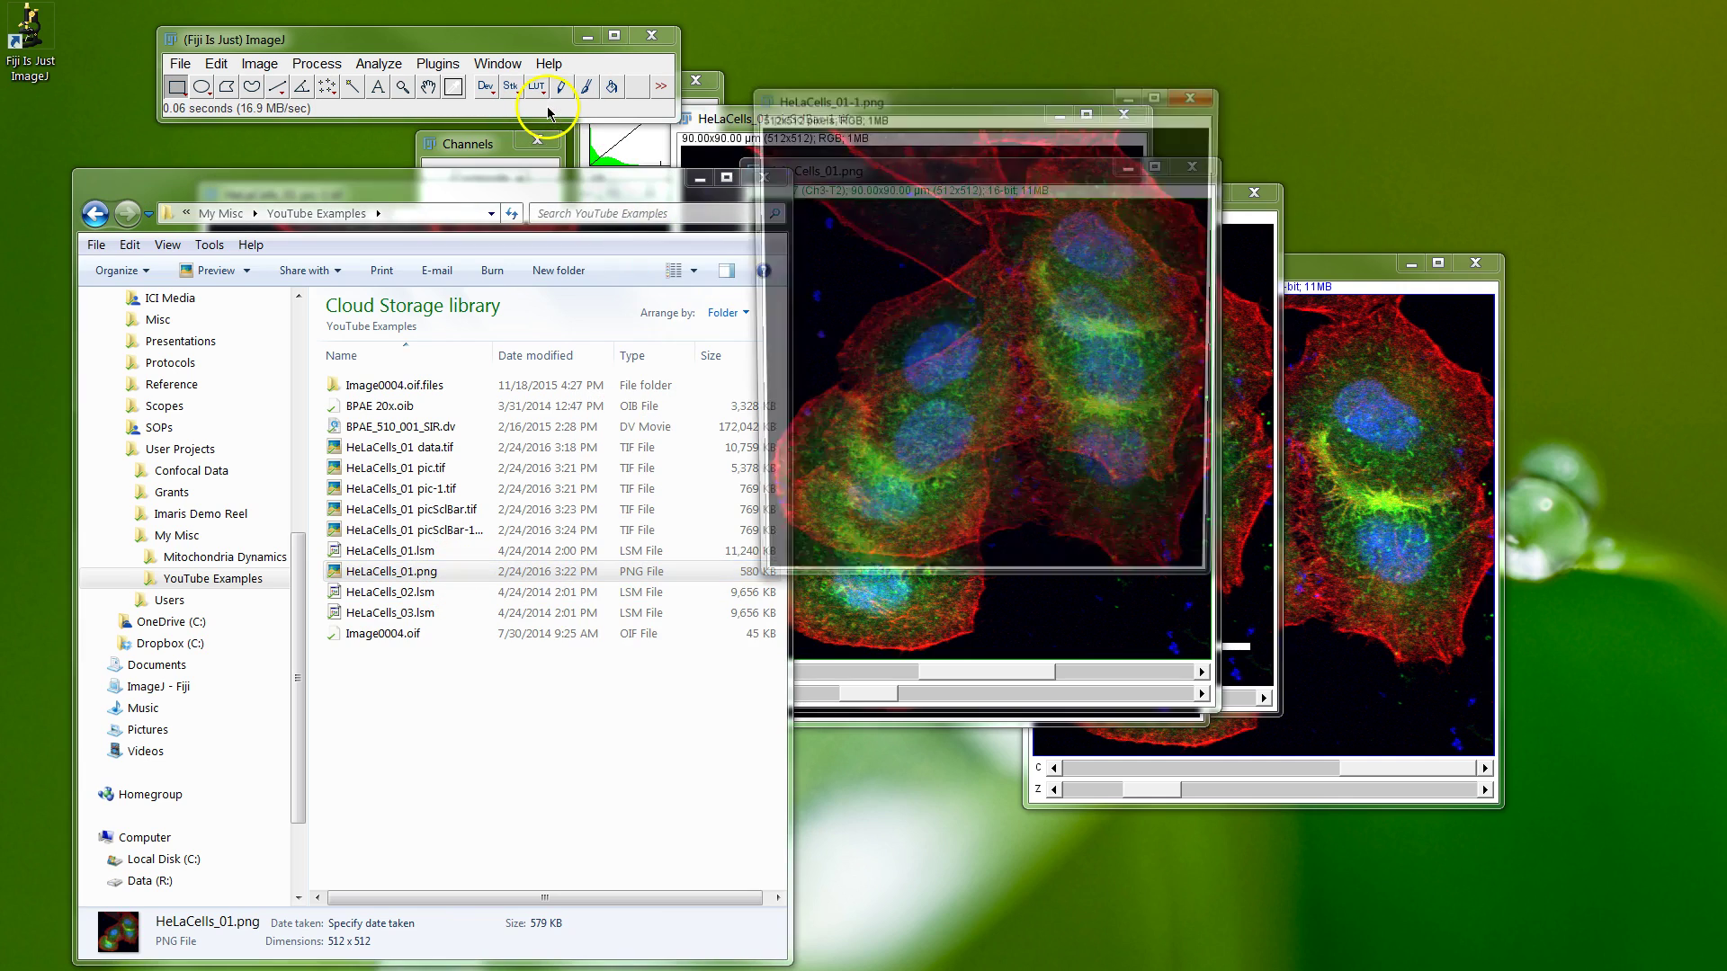
drag(908, 97, 385, 193)
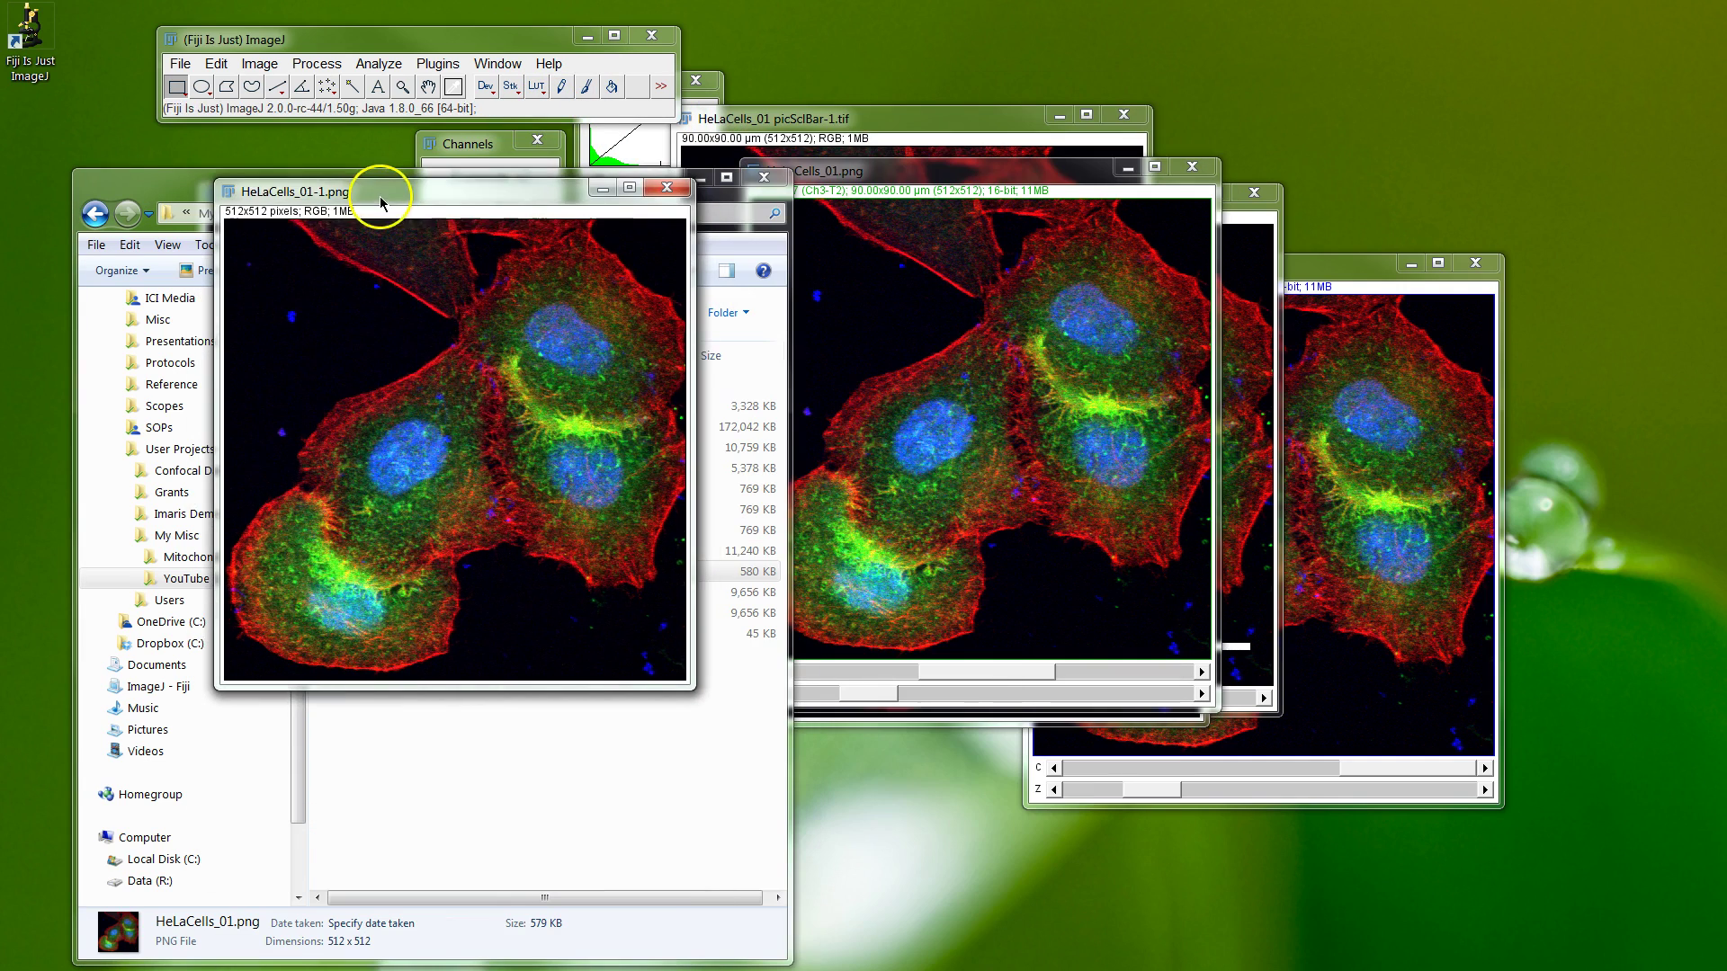
click(880, 200)
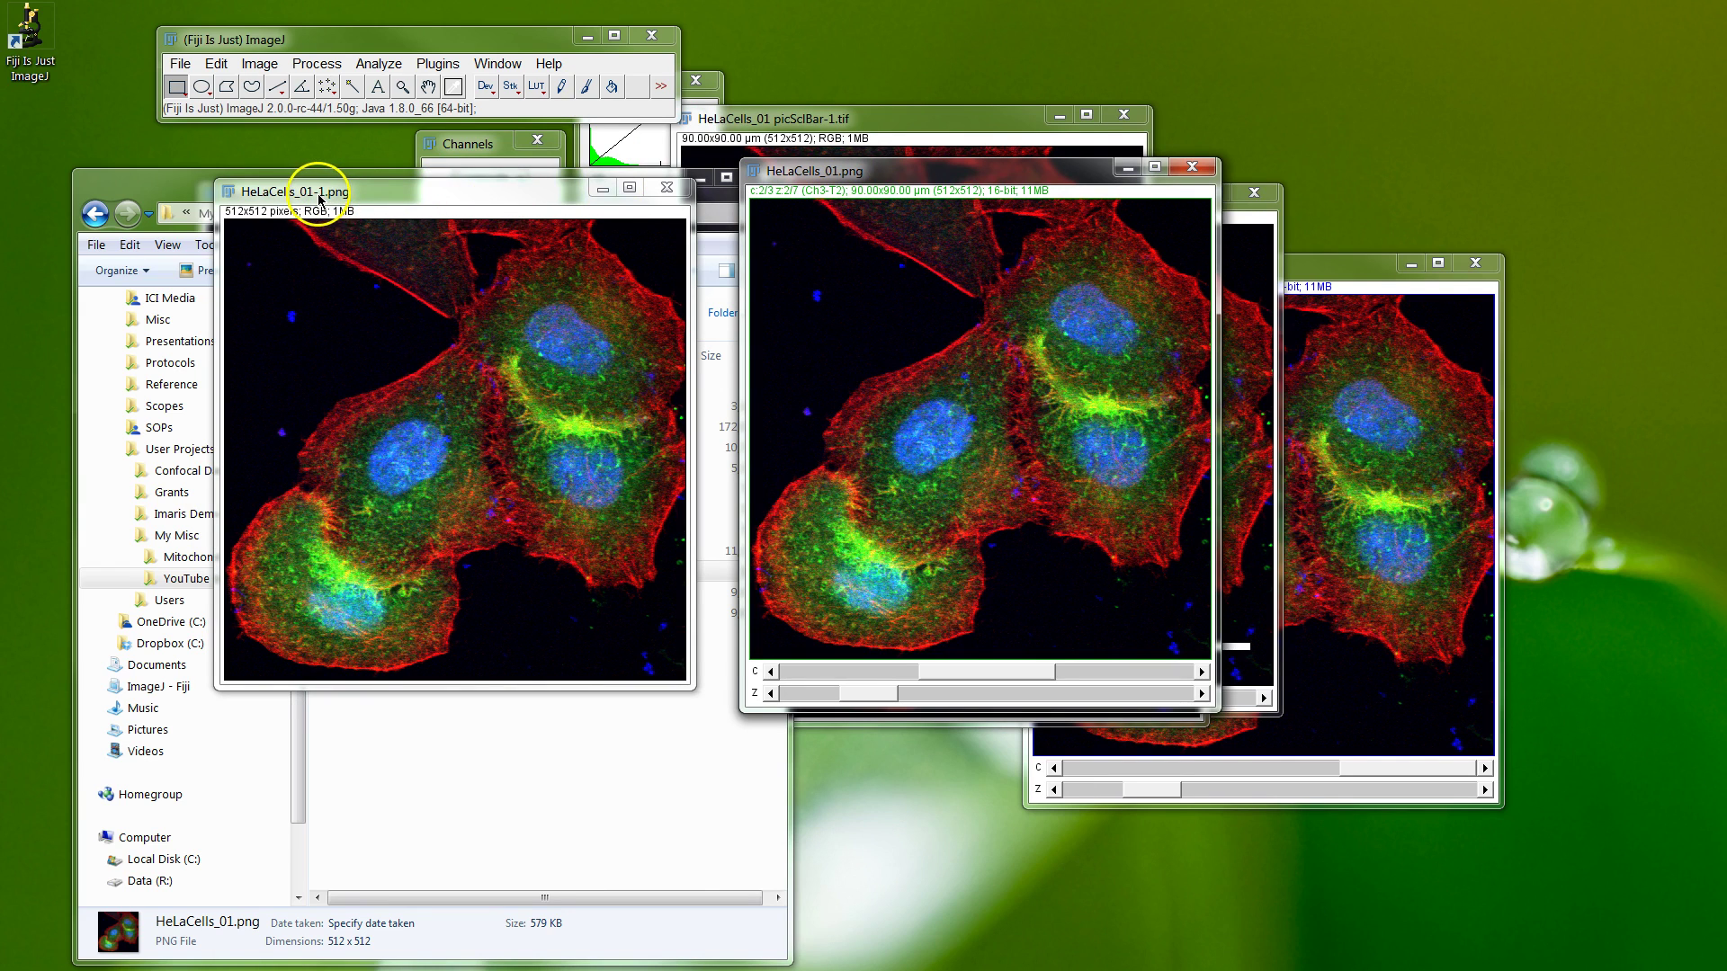
drag(850, 175, 810, 172)
click(549, 183)
click(666, 187)
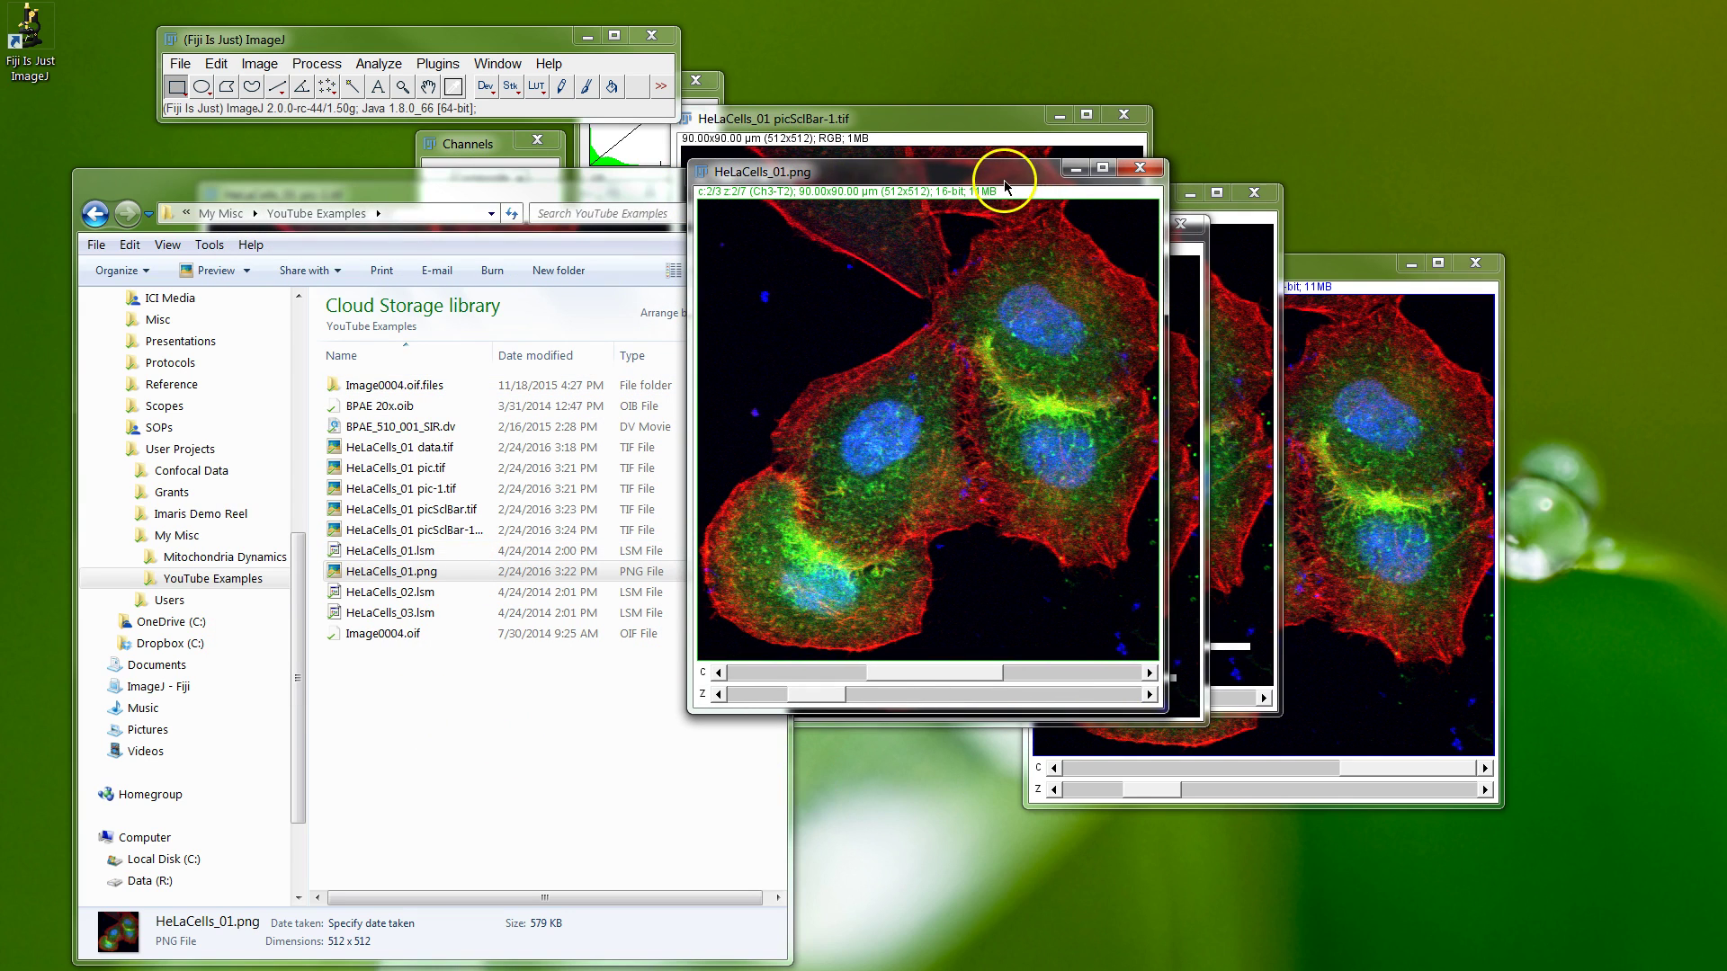
Add a white overlay scale bar to the HeLaCells_01.png stack at lower right, 10 µm wide and 8 pixels high, with hidden text
click(378, 63)
mouse_move(468, 400)
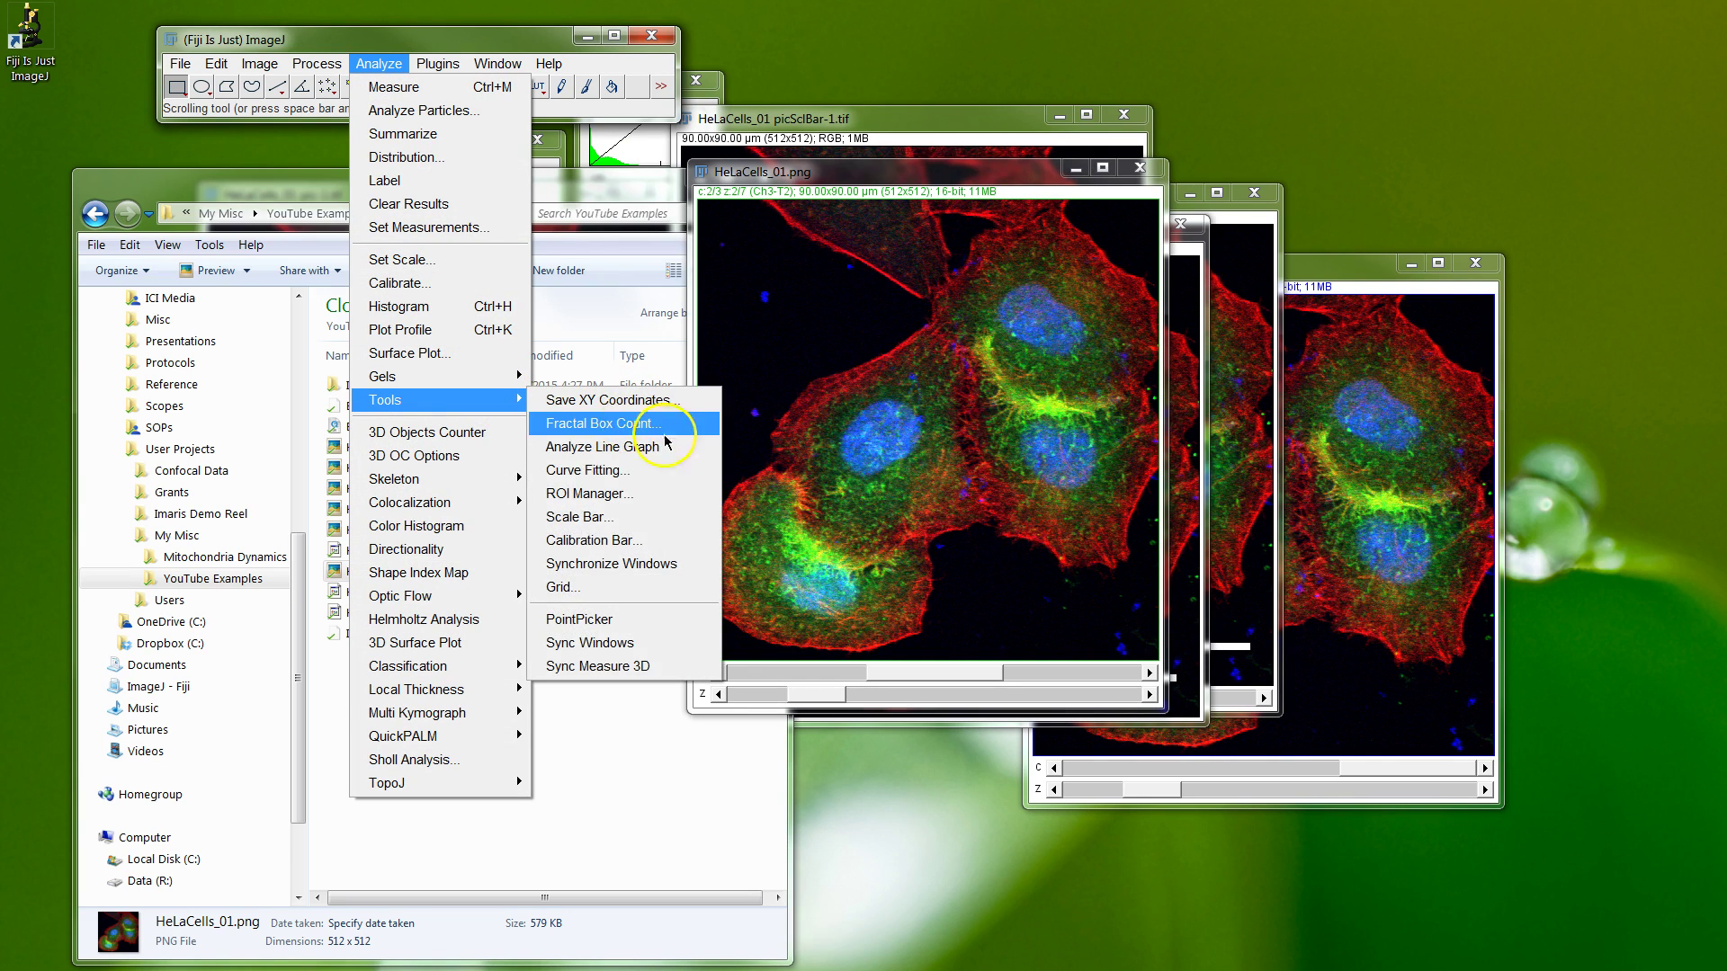
click(589, 517)
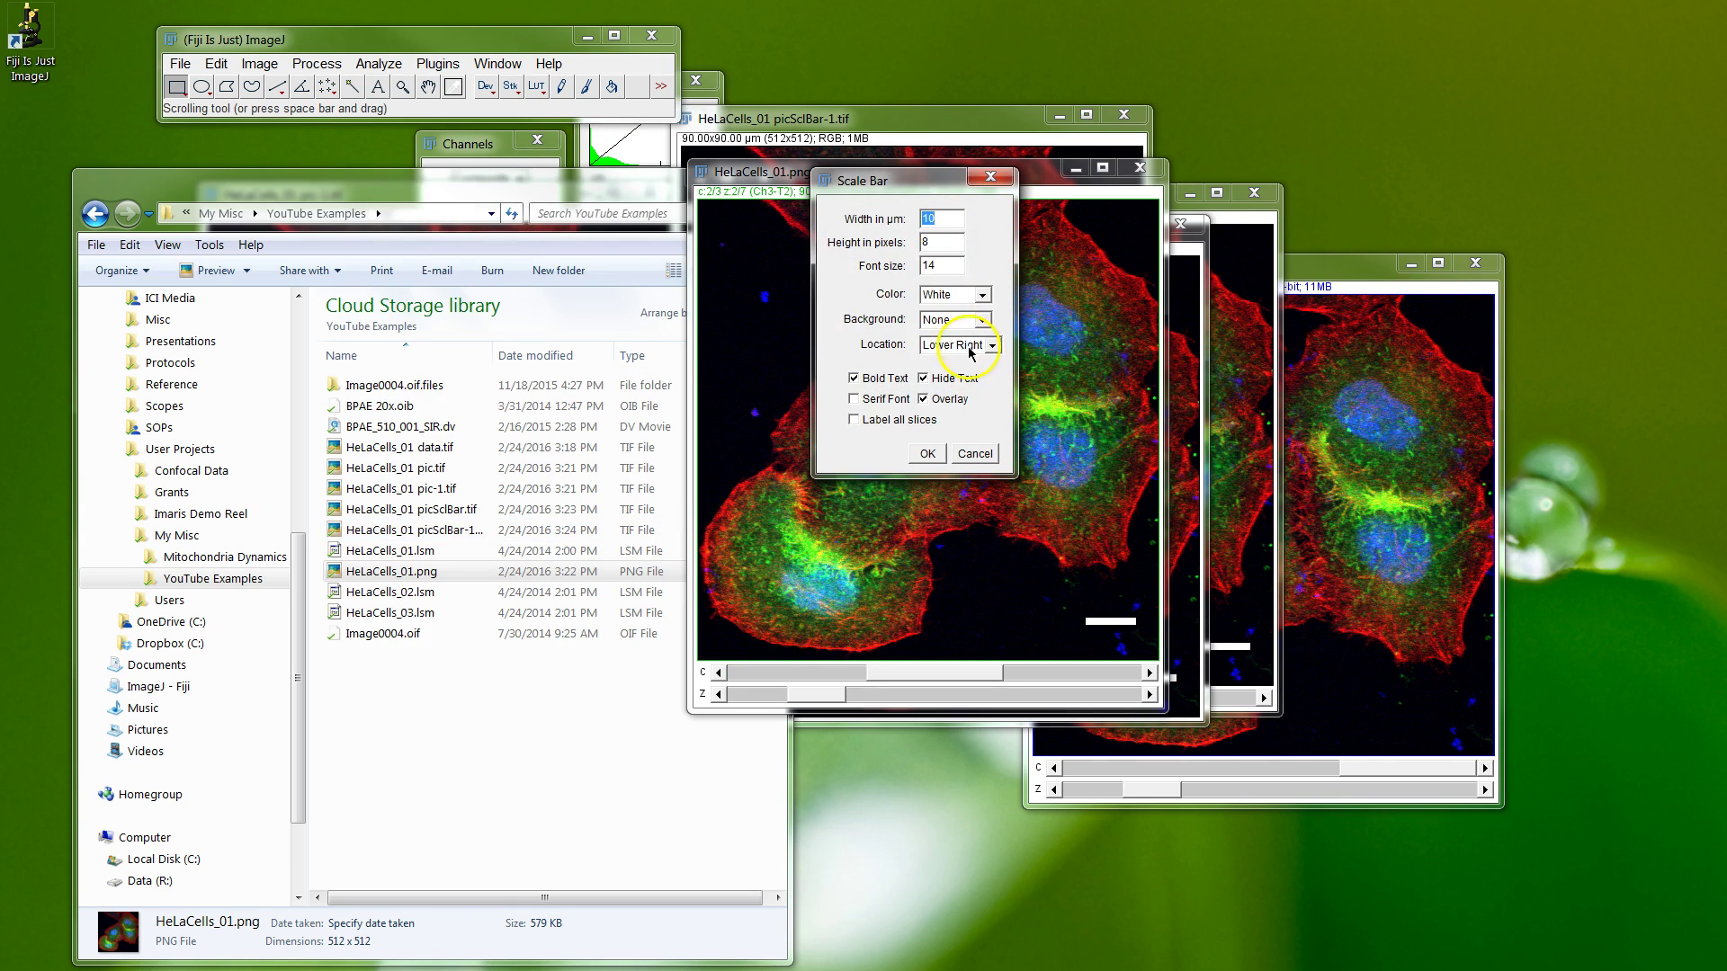
click(926, 453)
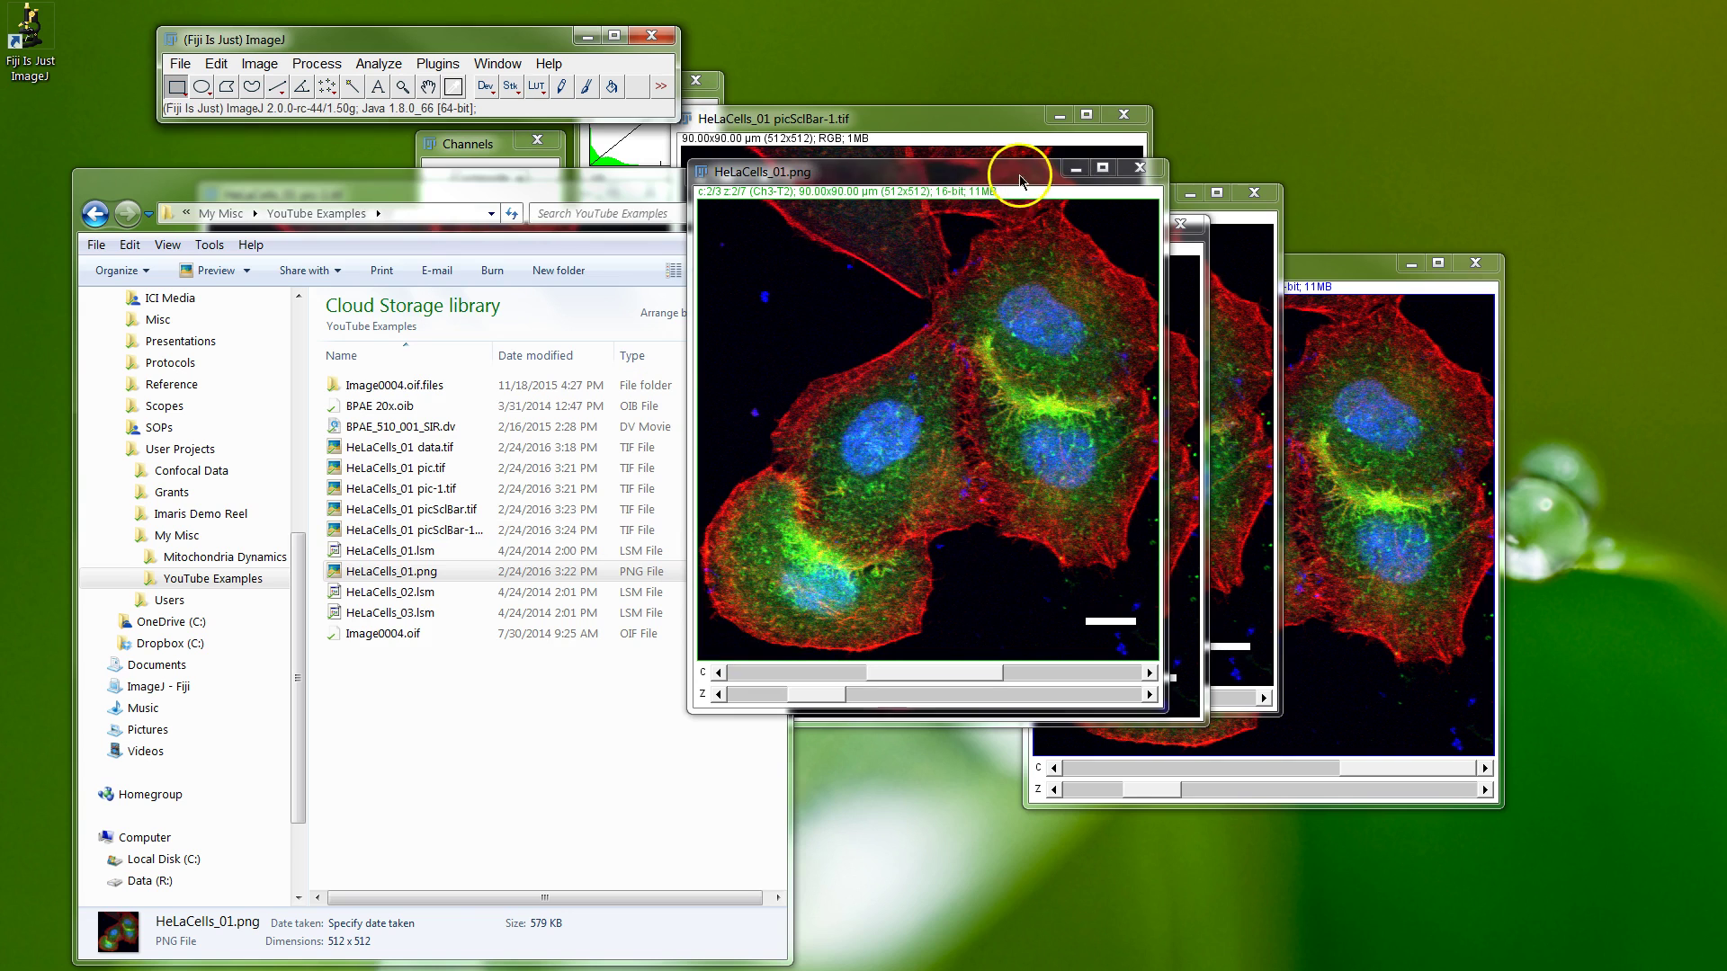
Save the stack's current view with its scale bar as a PNG named HeLaCells_01_sclBar.png in the YouTube Examples folder
click(971, 173)
click(177, 67)
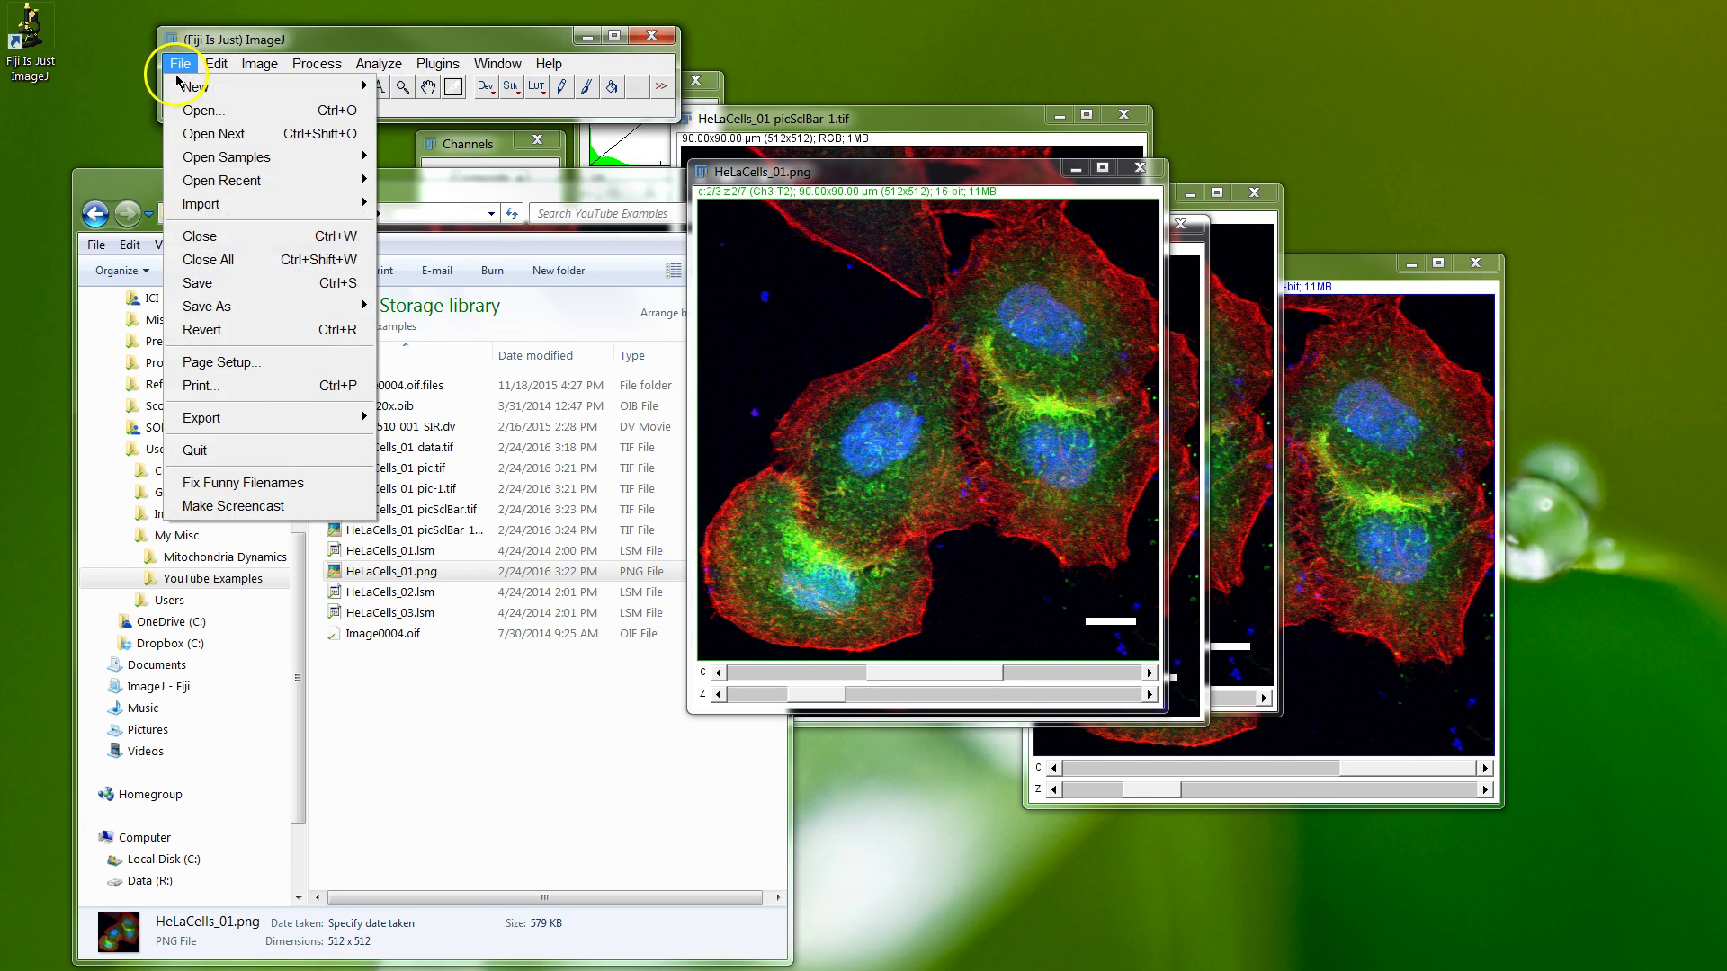
mouse_move(324, 306)
click(427, 338)
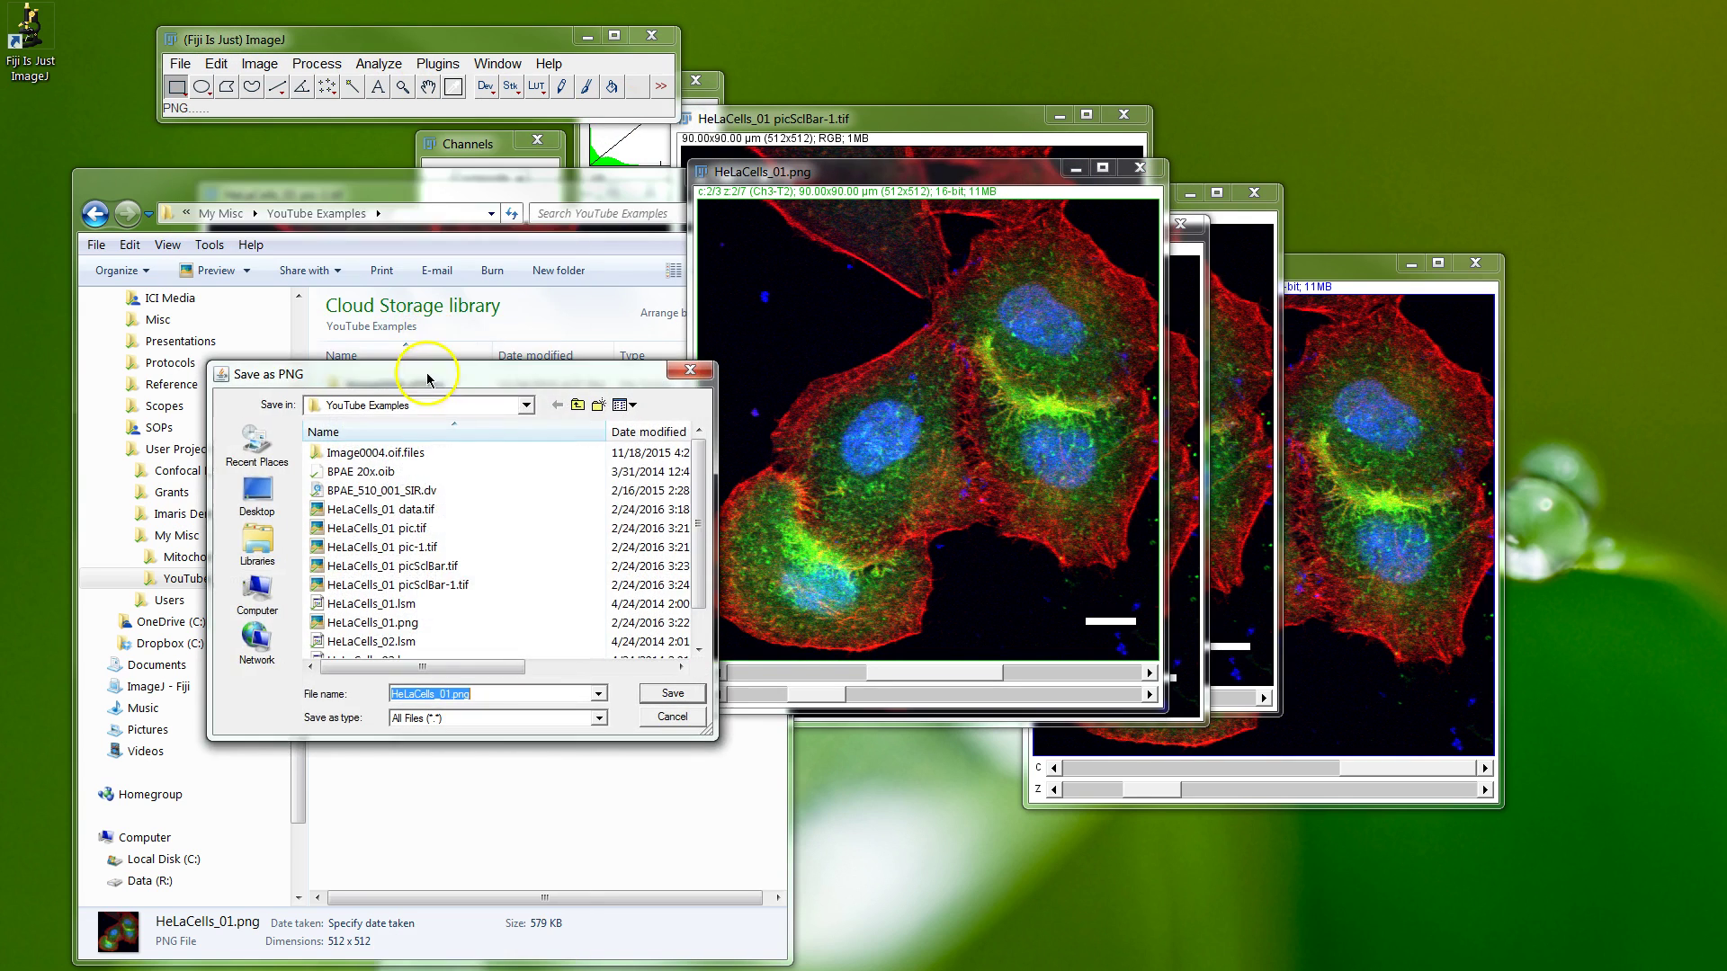
click(455, 695)
text(_sclBar)
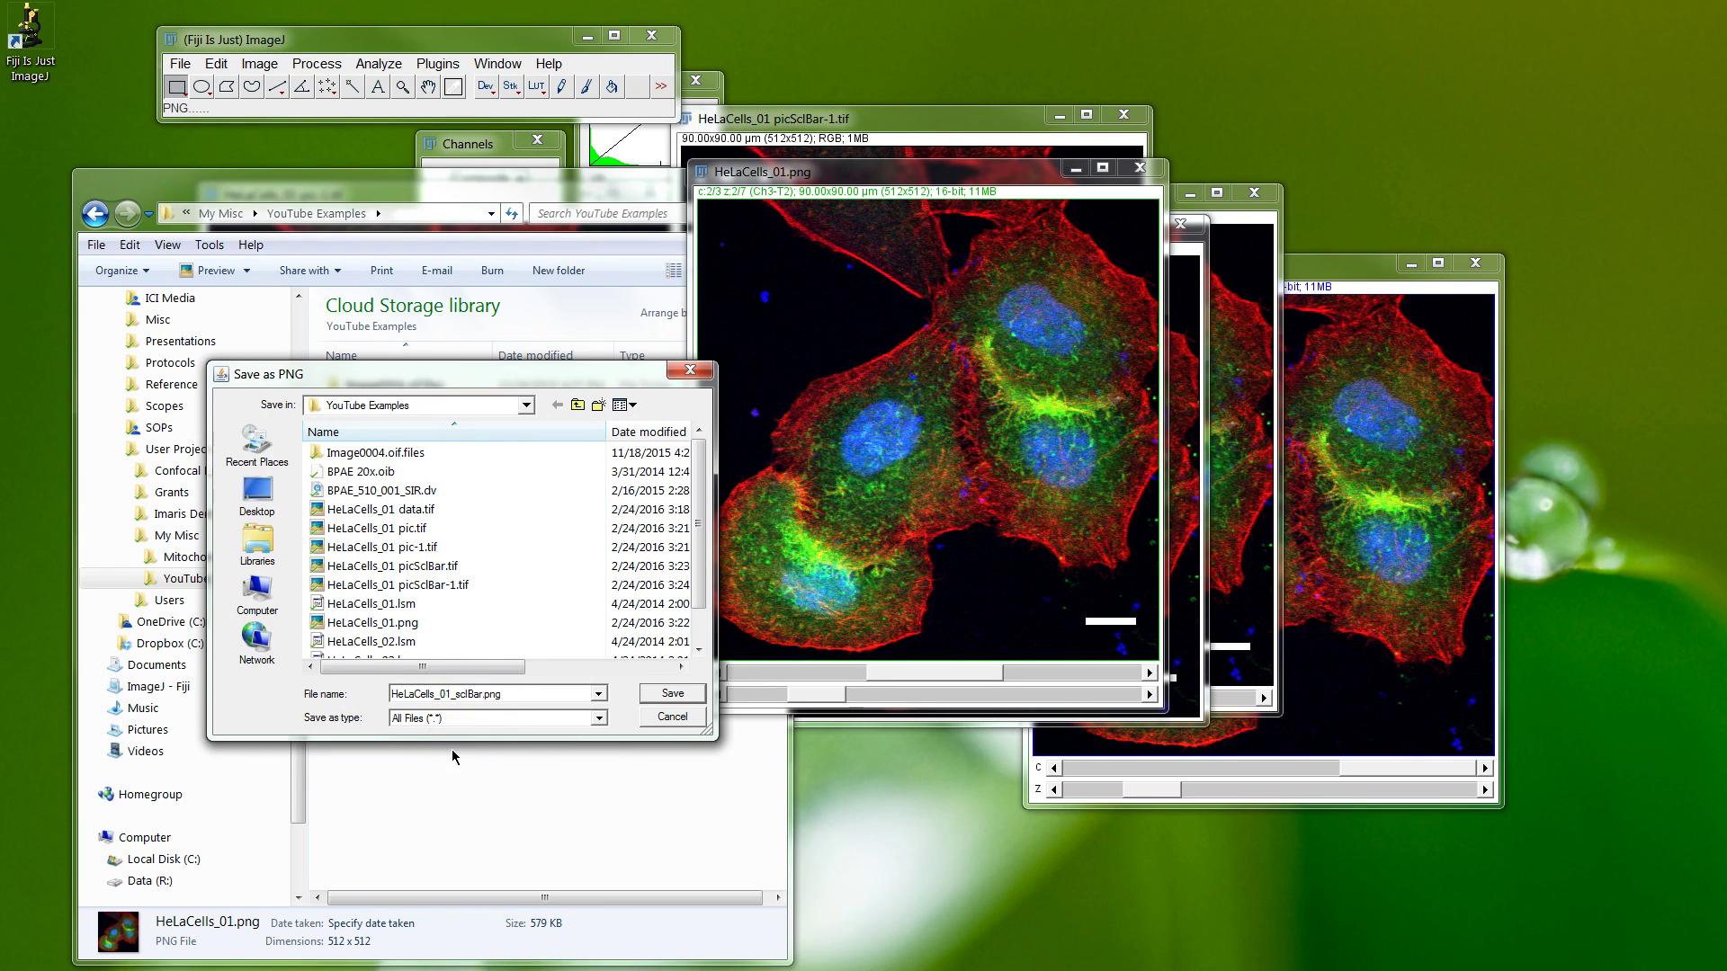
key(Return)
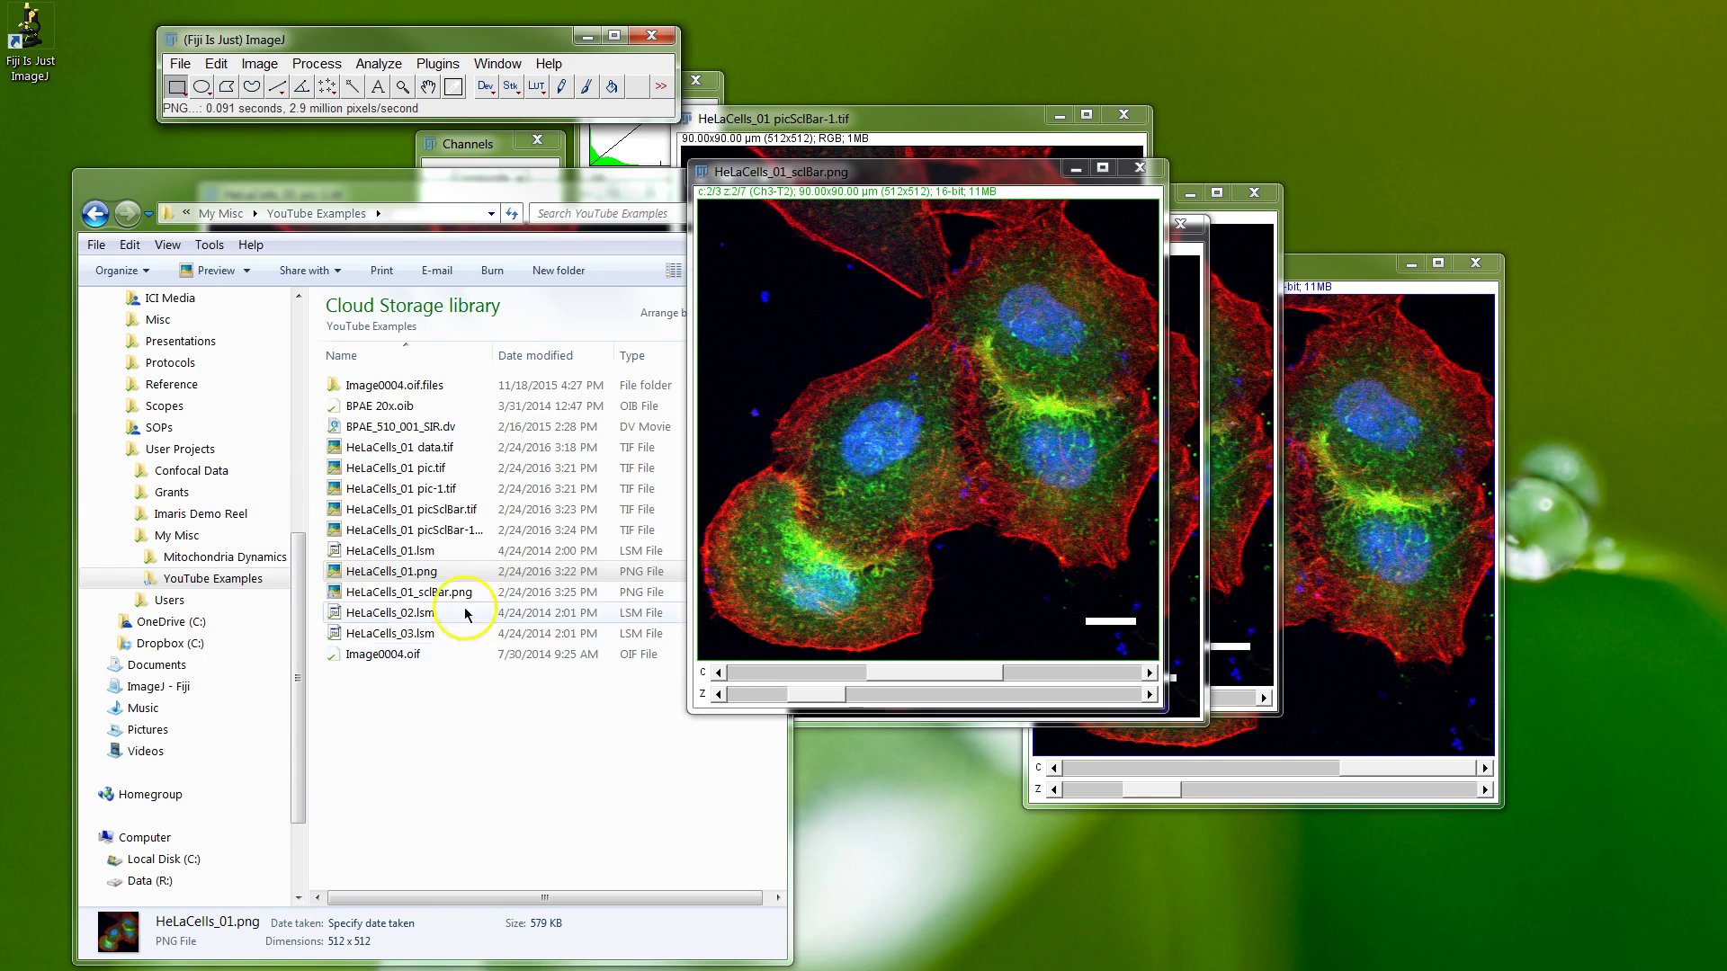
Check the scale bar in HeLaCells_01_sclBar.png by opening the file in the photo viewer and in Fiji
double_click(415, 593)
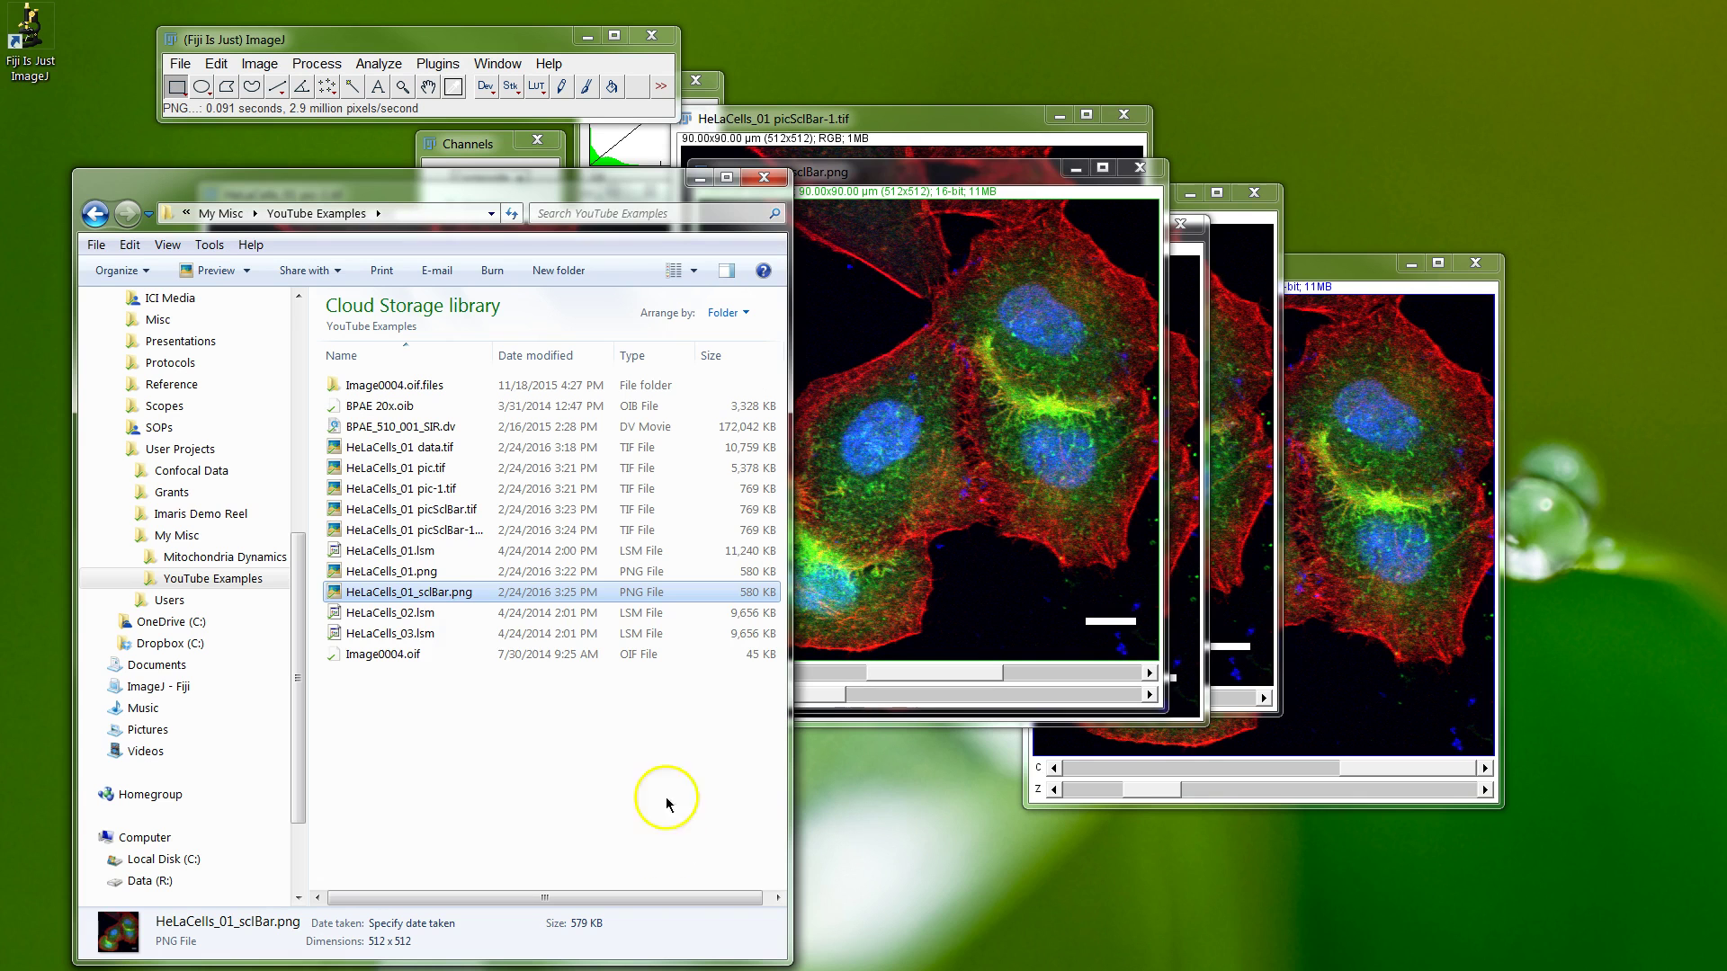
drag(447, 589, 591, 111)
click(180, 64)
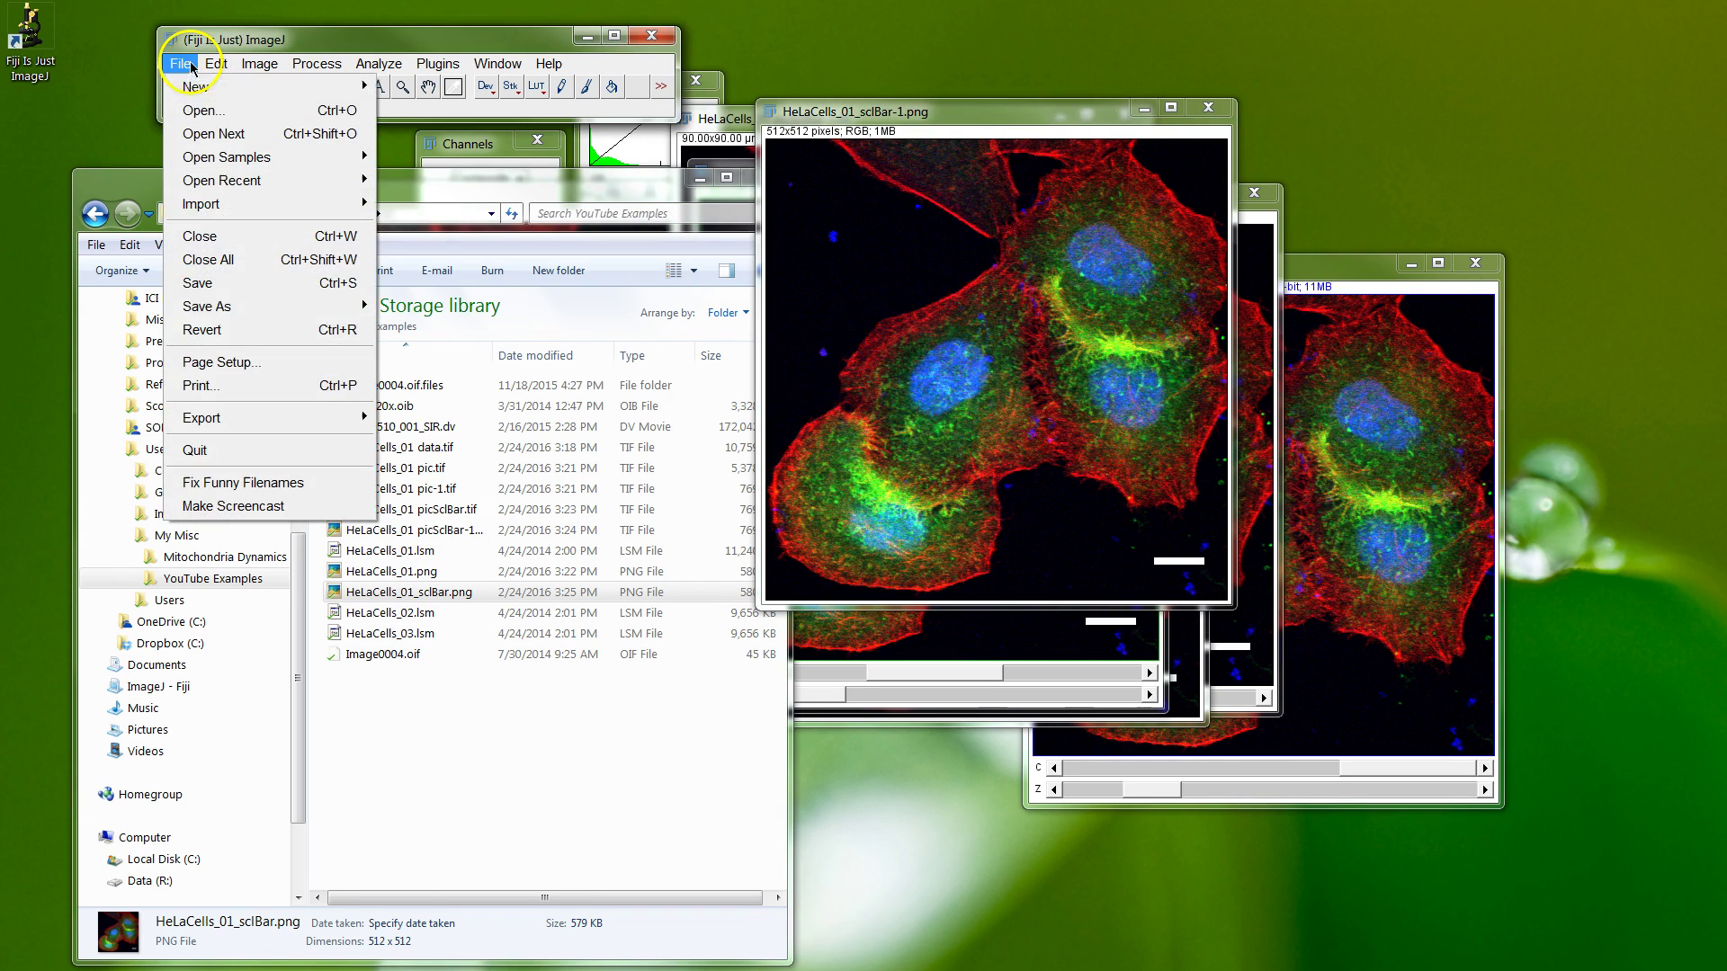
mouse_move(288, 312)
click(409, 115)
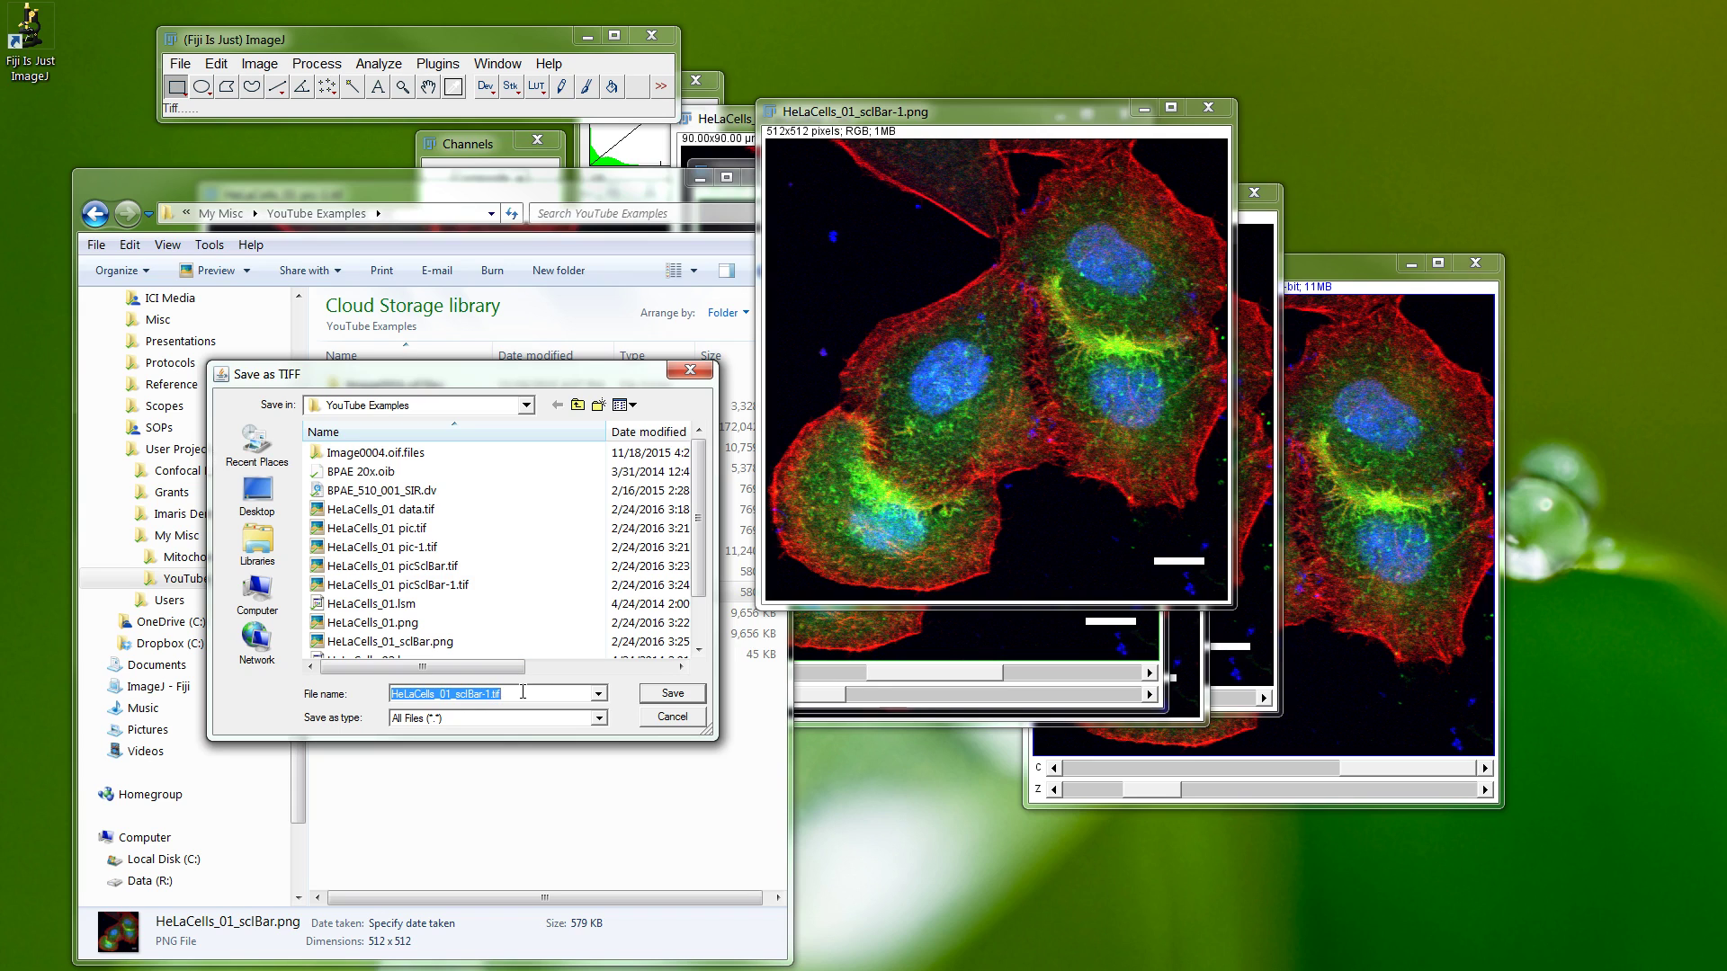
click(646, 717)
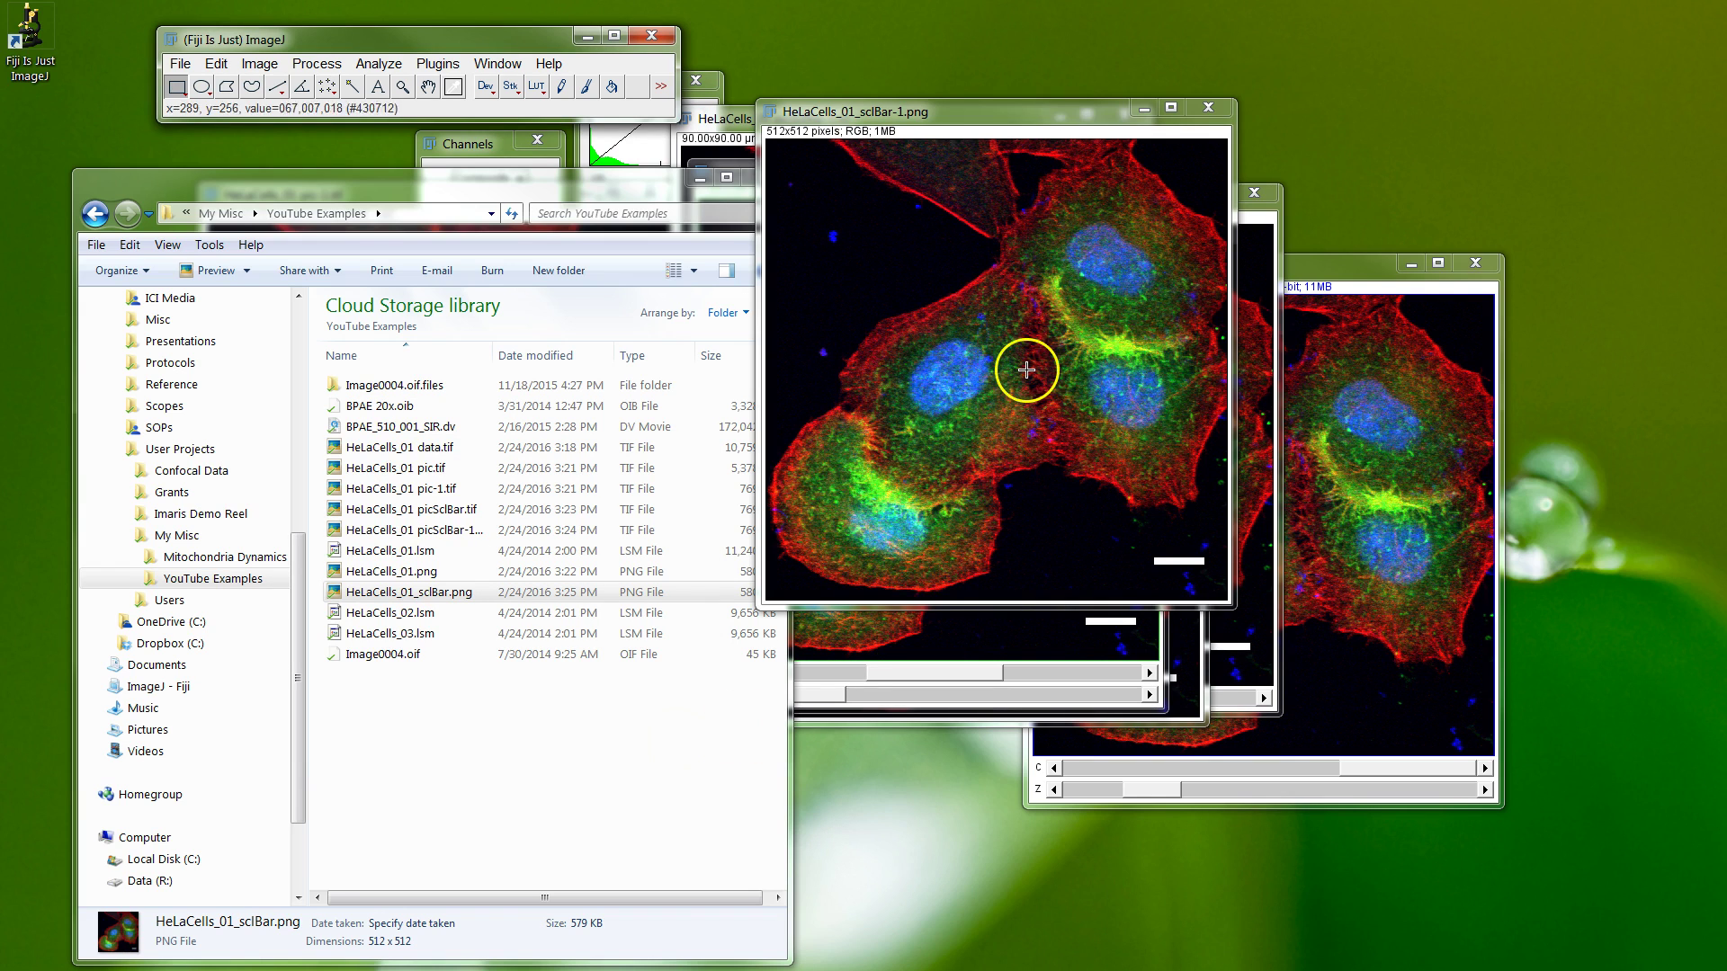
Move the reopened scale bar PNG and the YouTube Examples folder window apart and clear the file selection
drag(1032, 111, 1121, 170)
drag(610, 196, 583, 177)
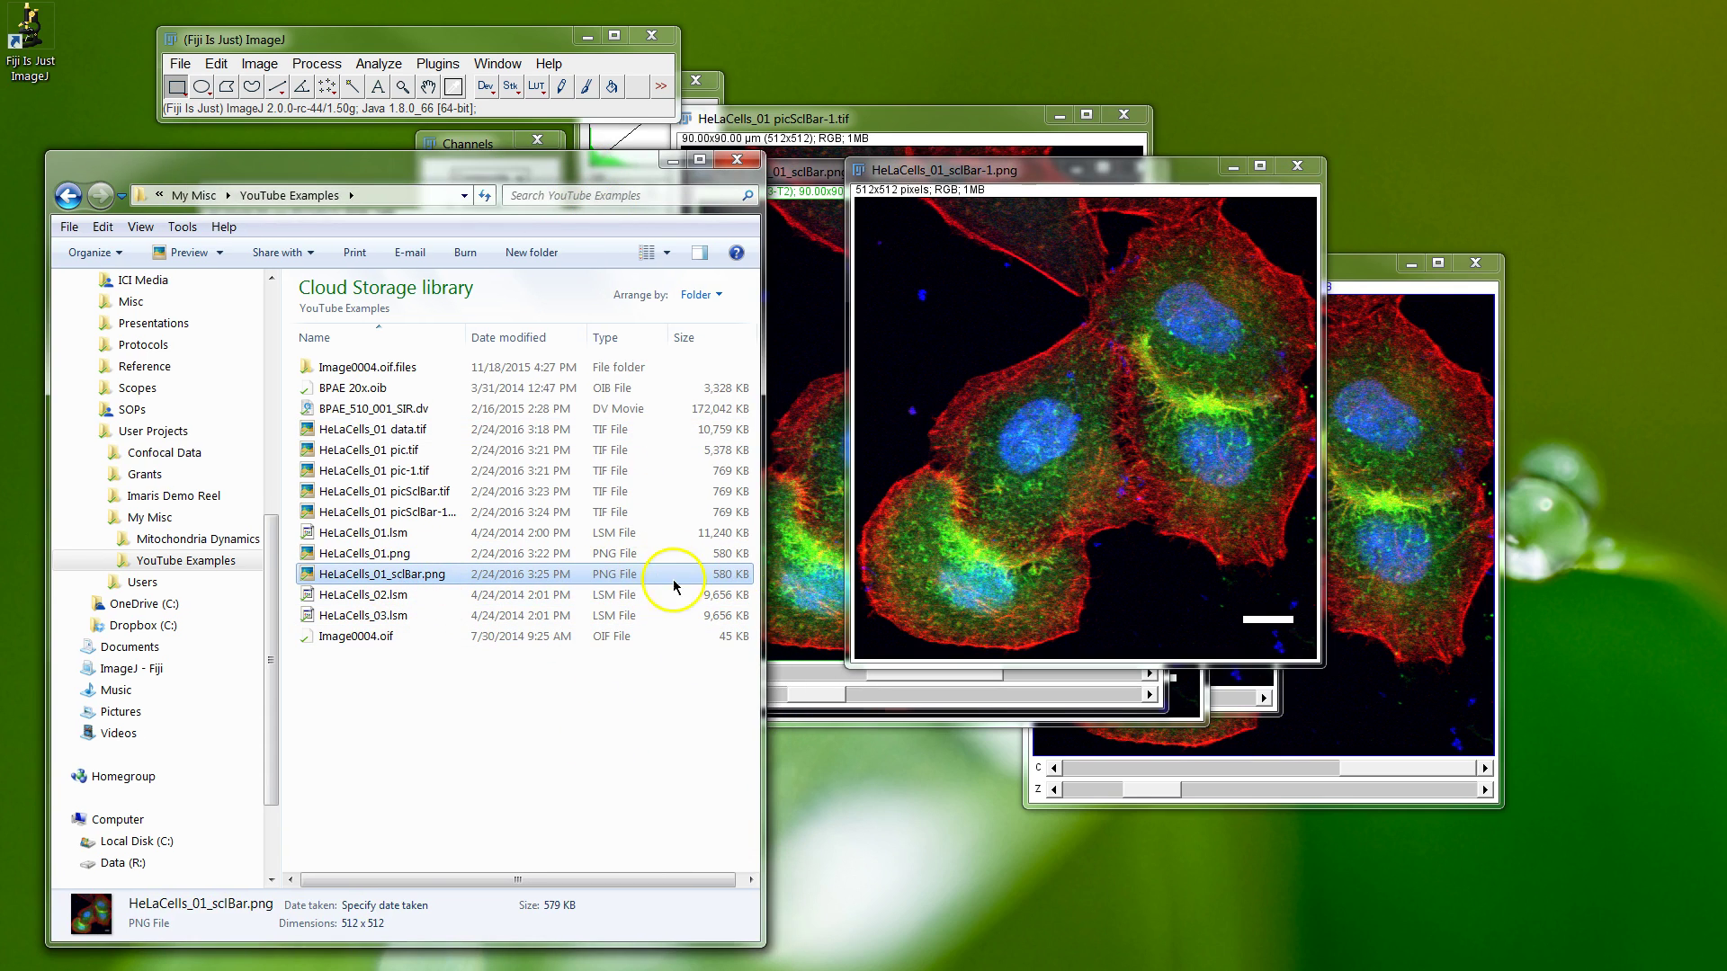
click(637, 762)
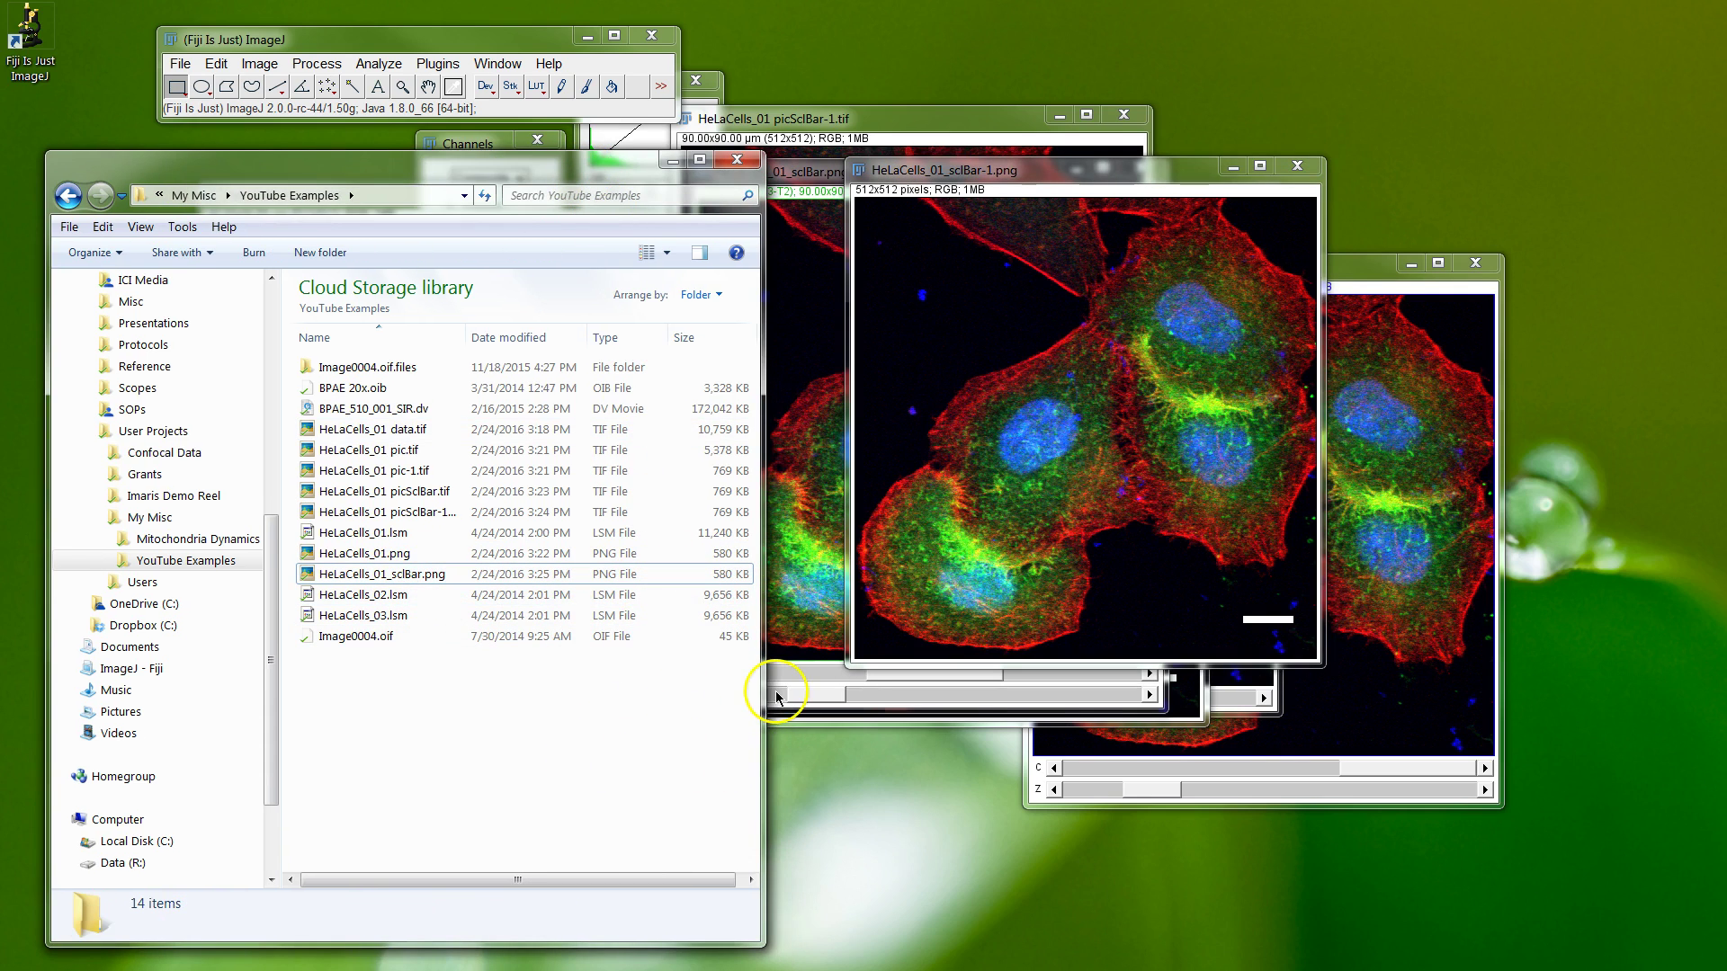